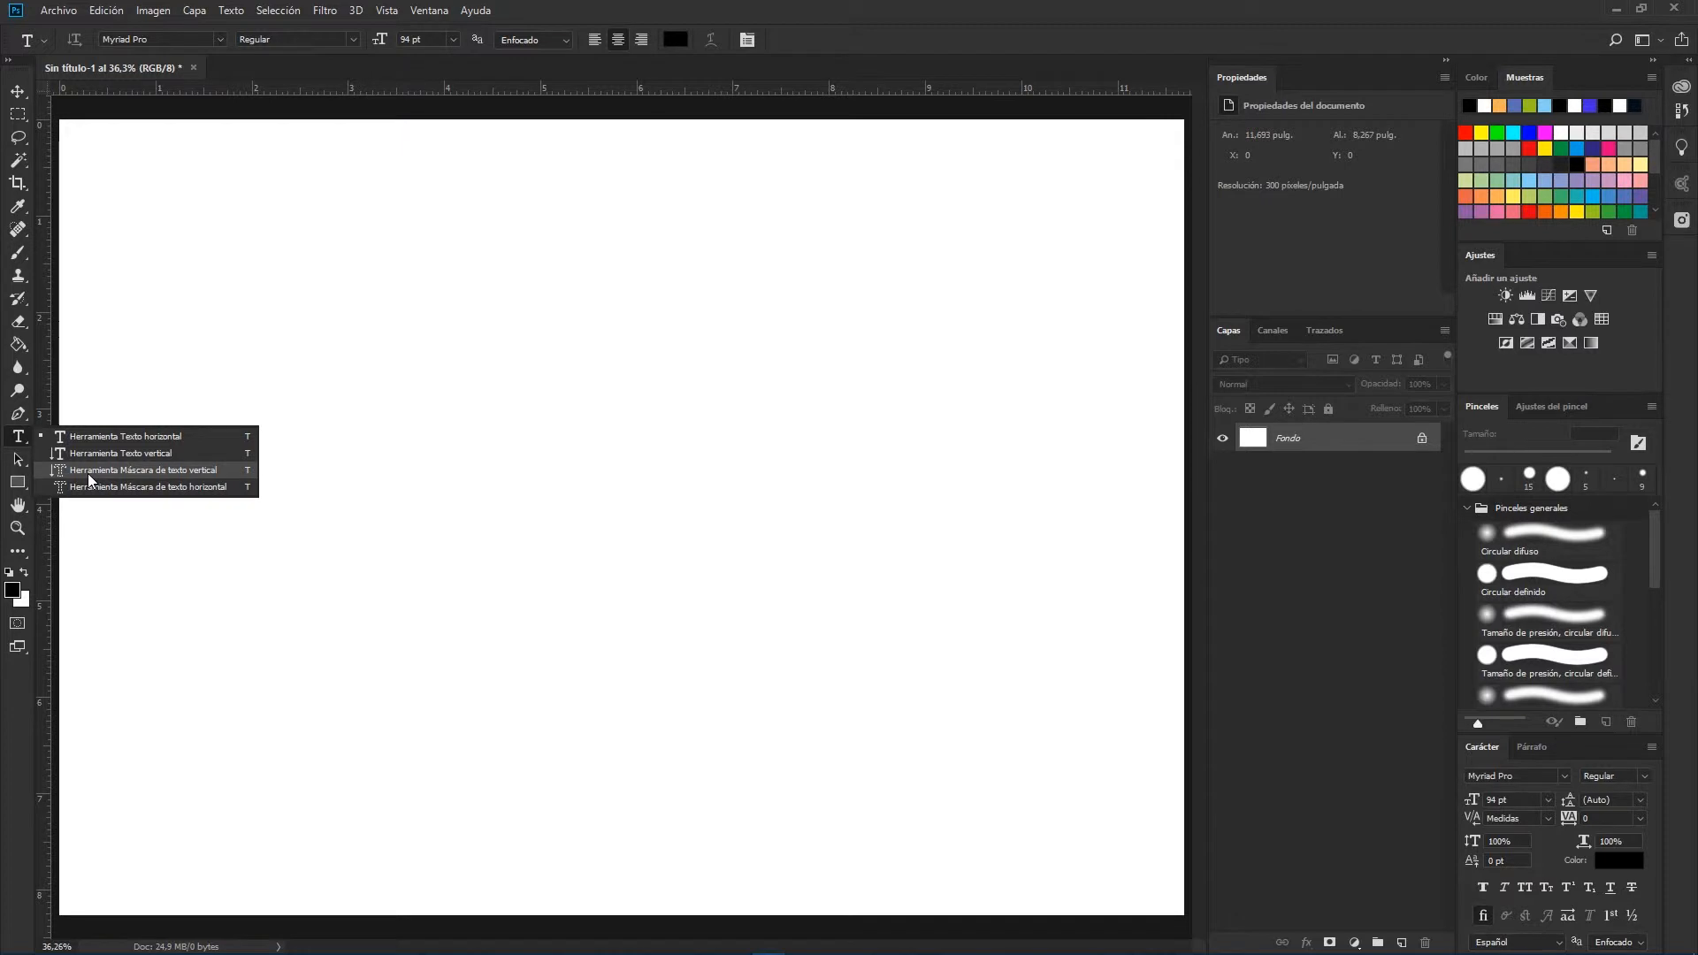
- Create a horizontal text layer reading "texto" in the left half of the blank canvas
{"action": "left_click", "coordinate": [122, 439]}
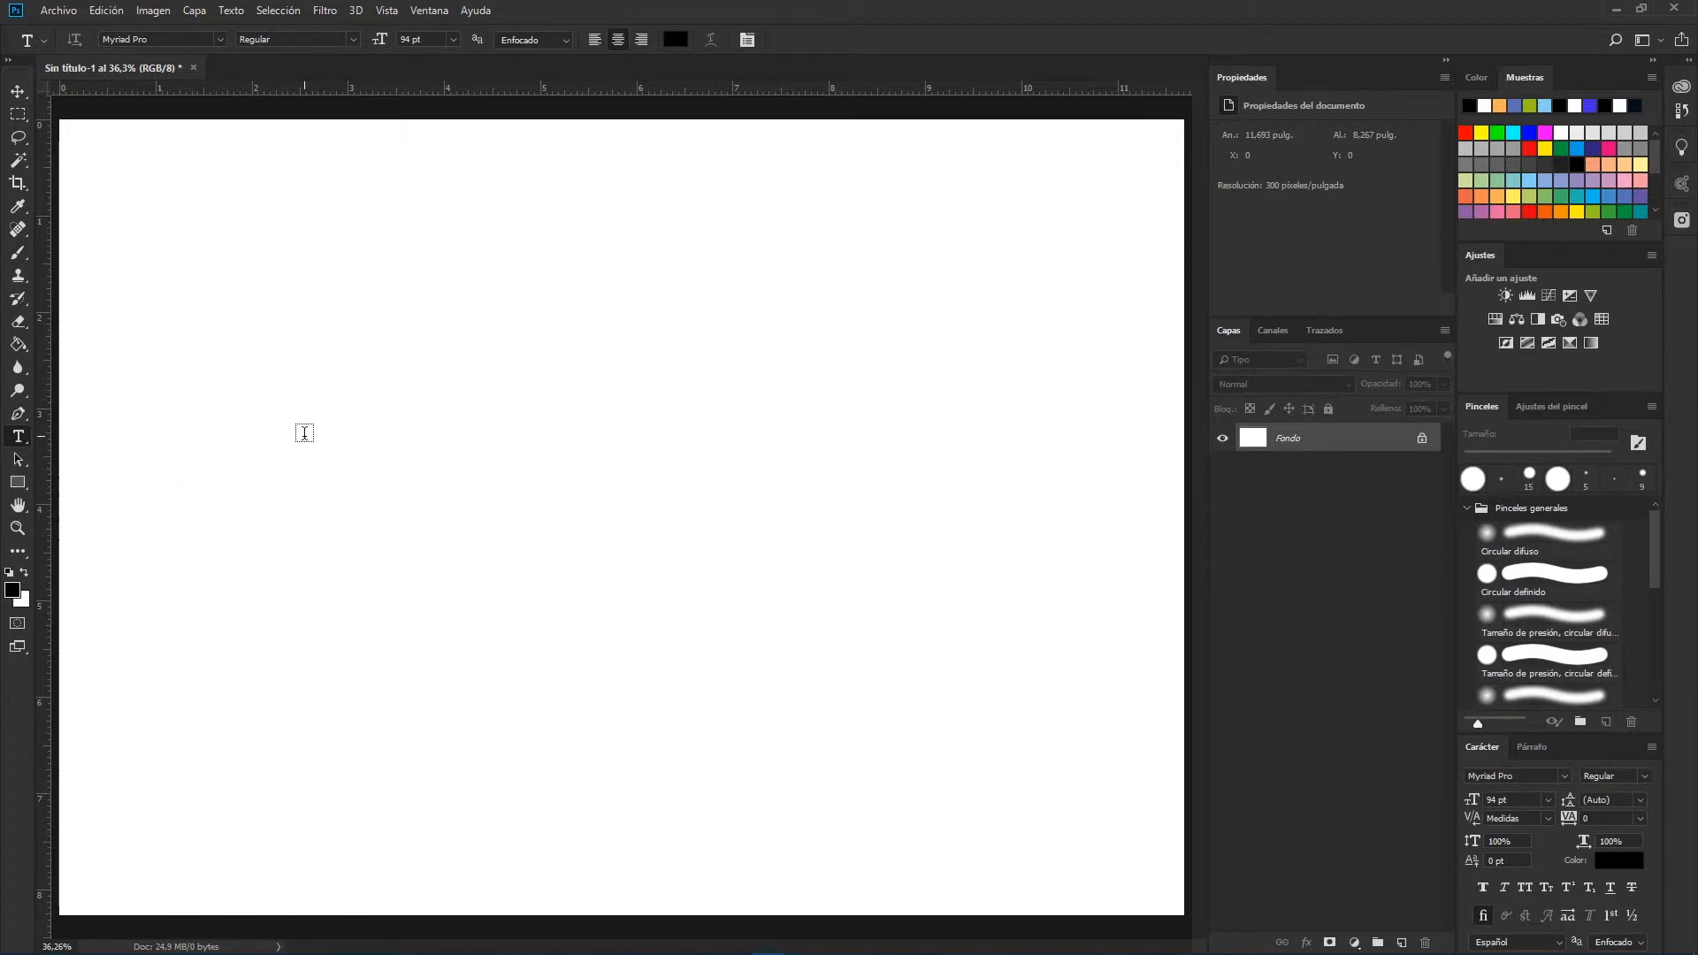
{"action": "left_click", "coordinate": [355, 438]}
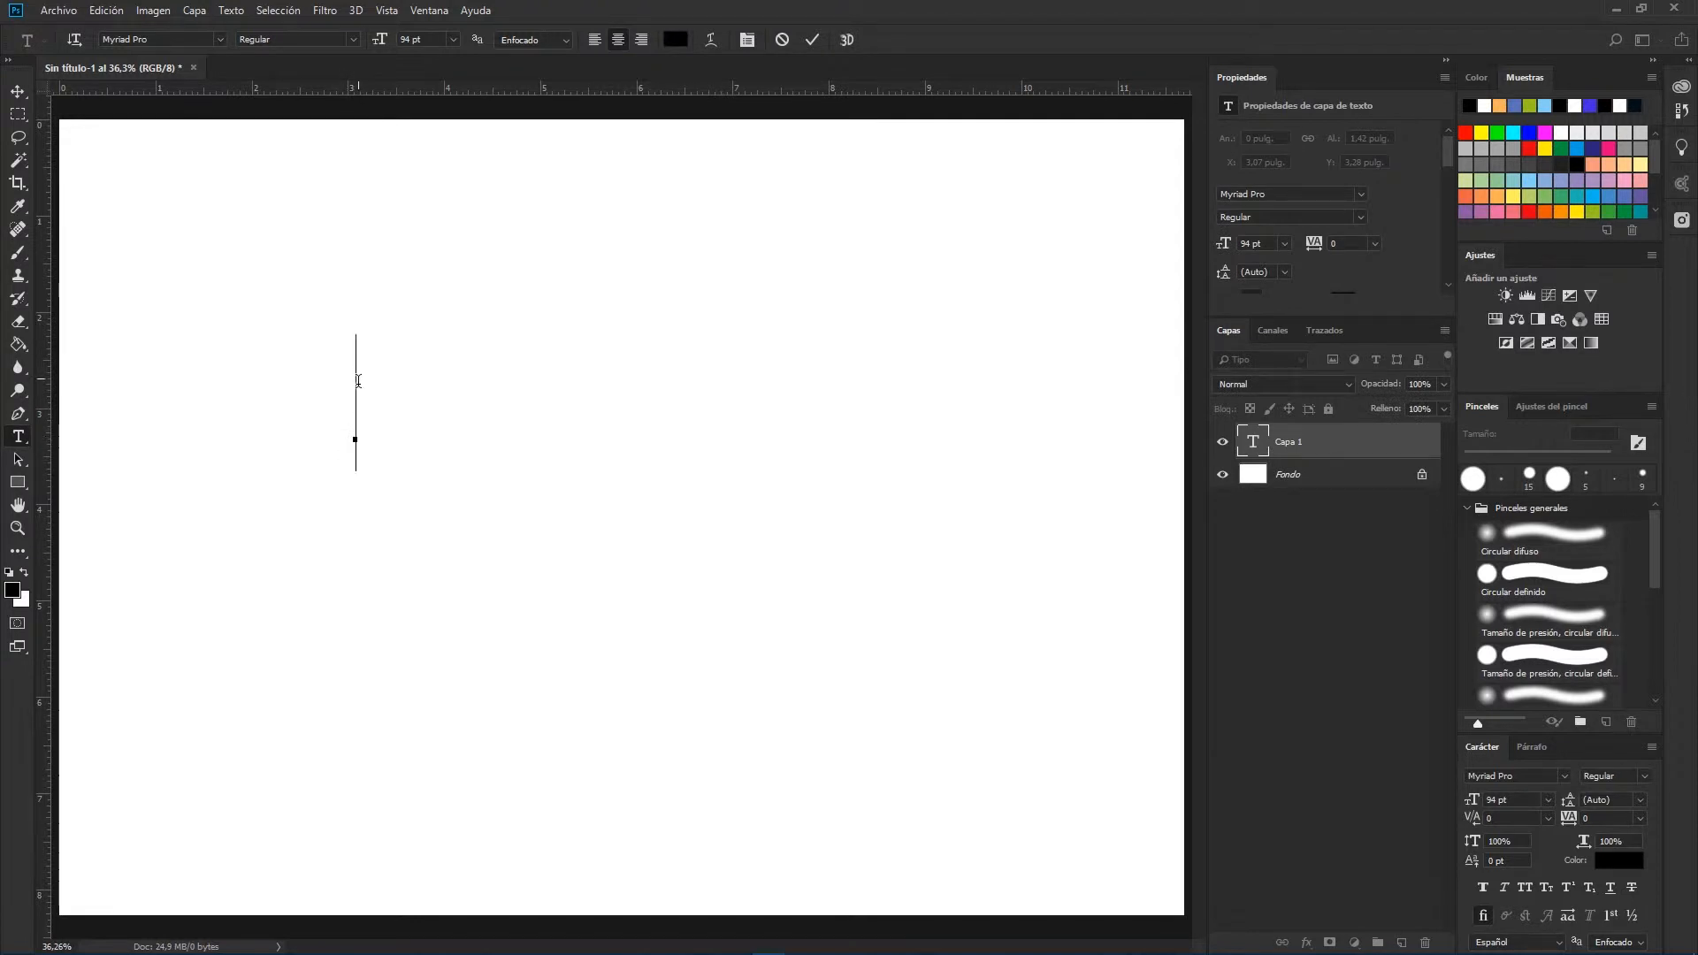
{"action": "type", "text": "texto"}
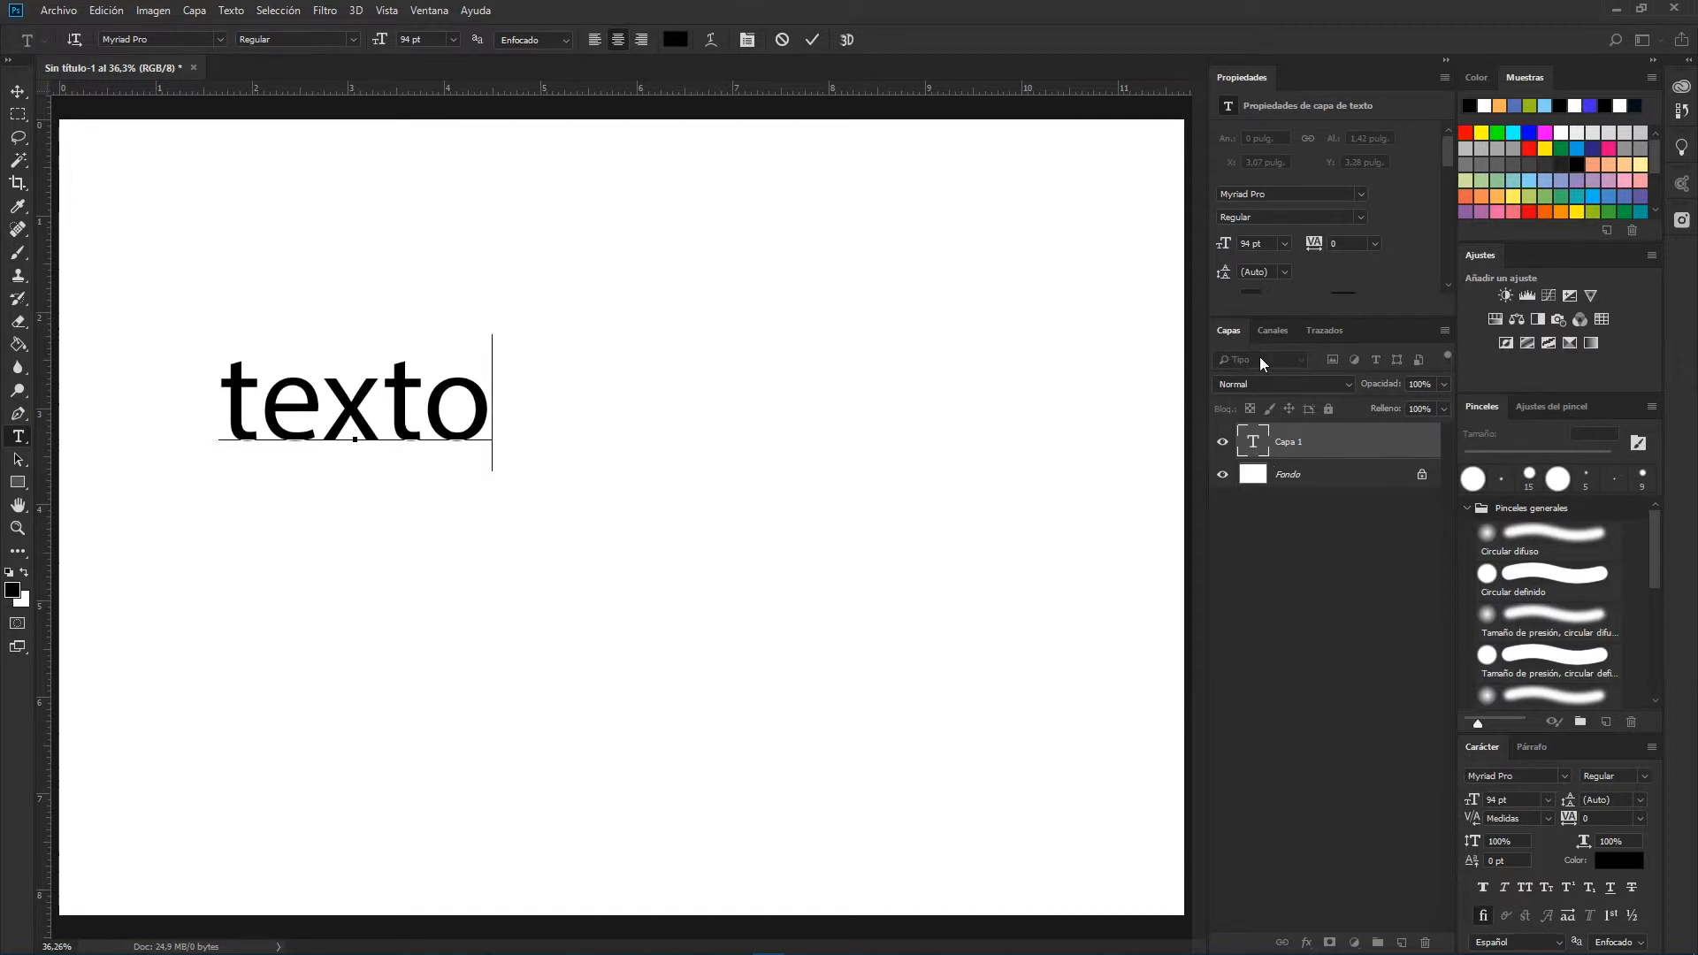
{"action": "left_click", "coordinate": [1307, 449]}
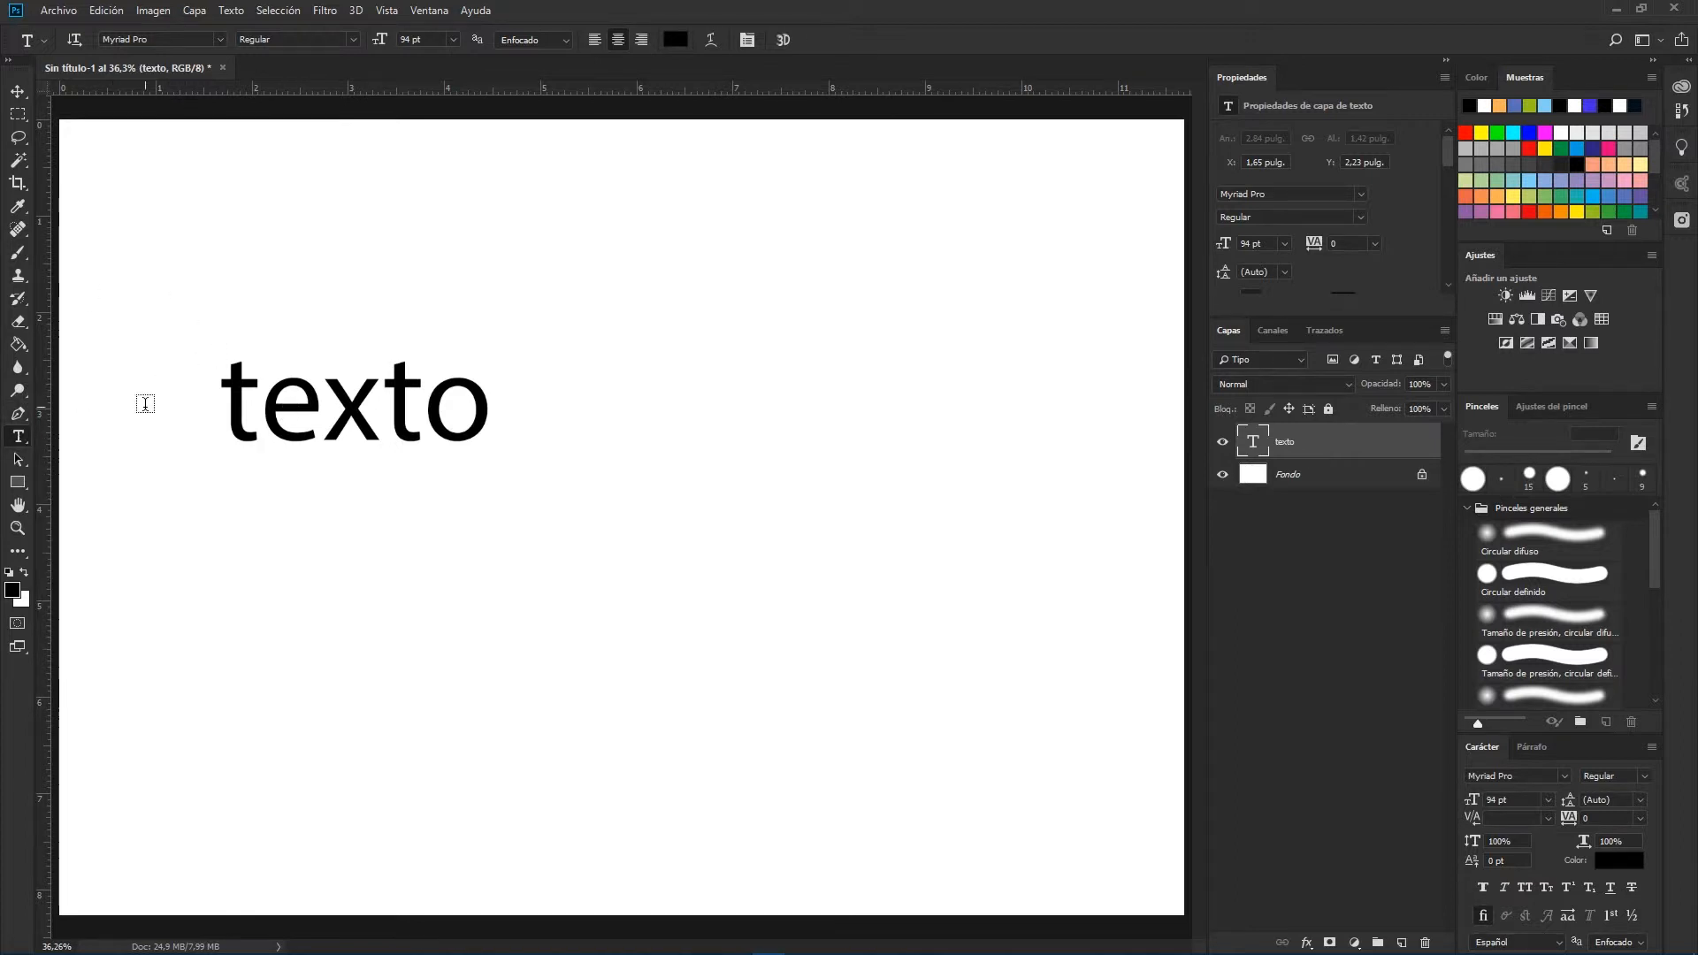
- Edit the existing text on the canvas to read "textos"
{"action": "left_click", "coordinate": [259, 399]}
{"action": "key", "text": "Right"}
{"action": "key", "text": "Right"}
{"action": "key", "text": "Right"}
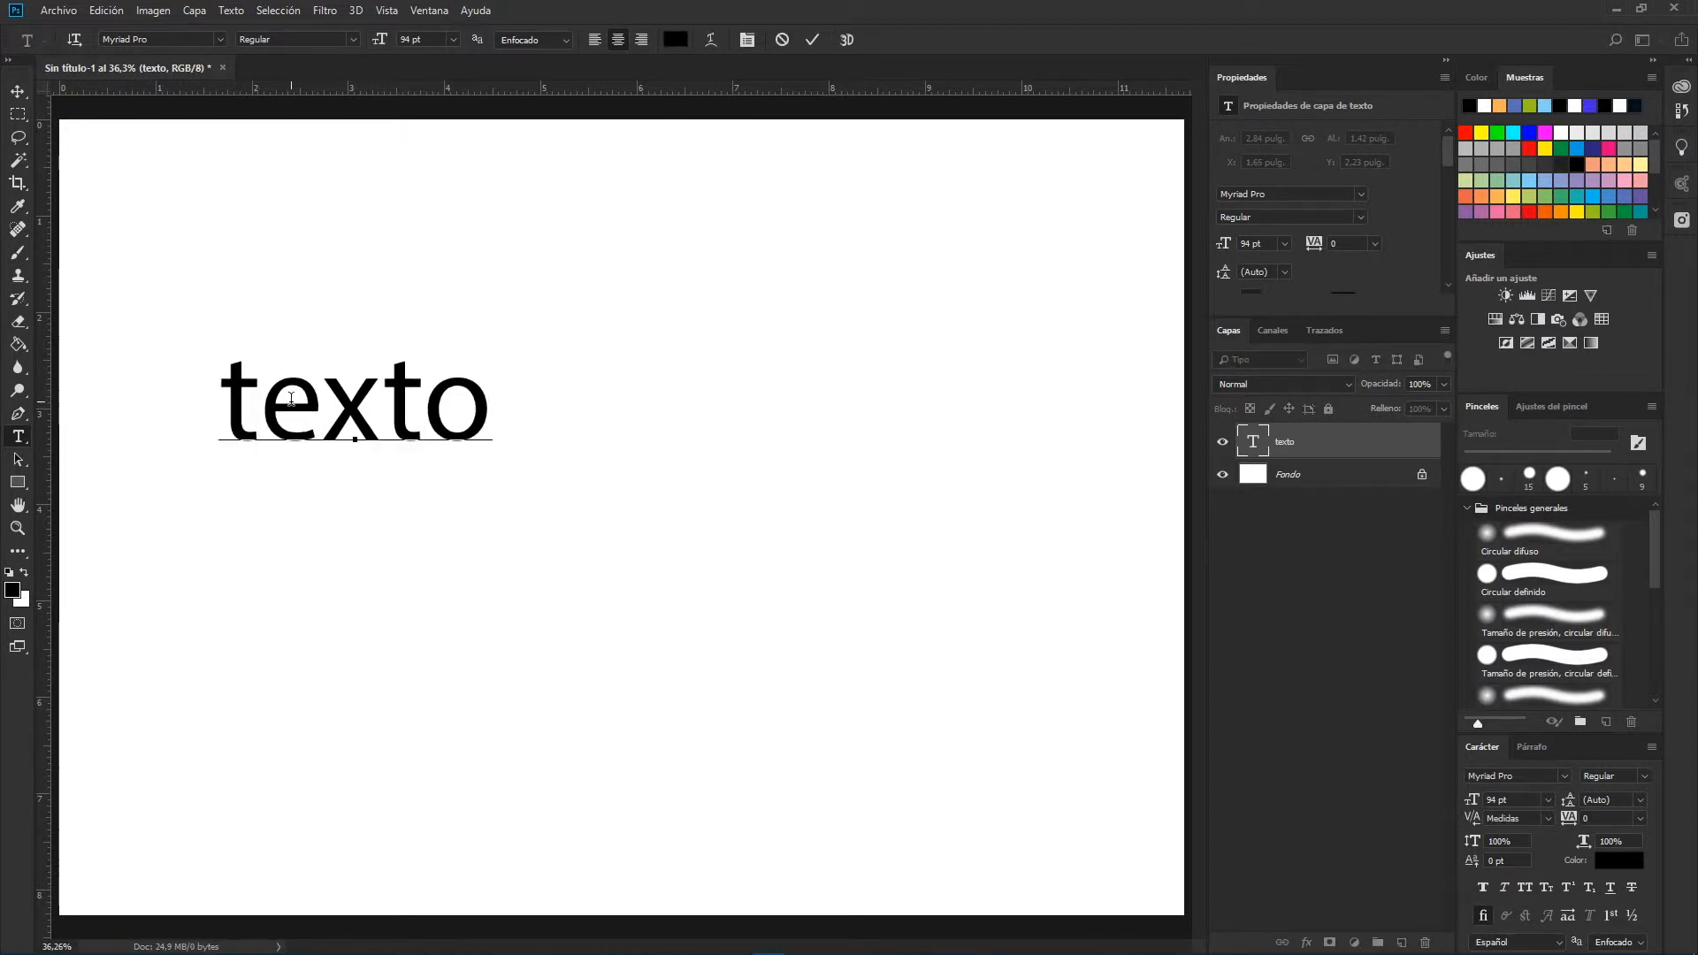
{"action": "type", "text": "s"}
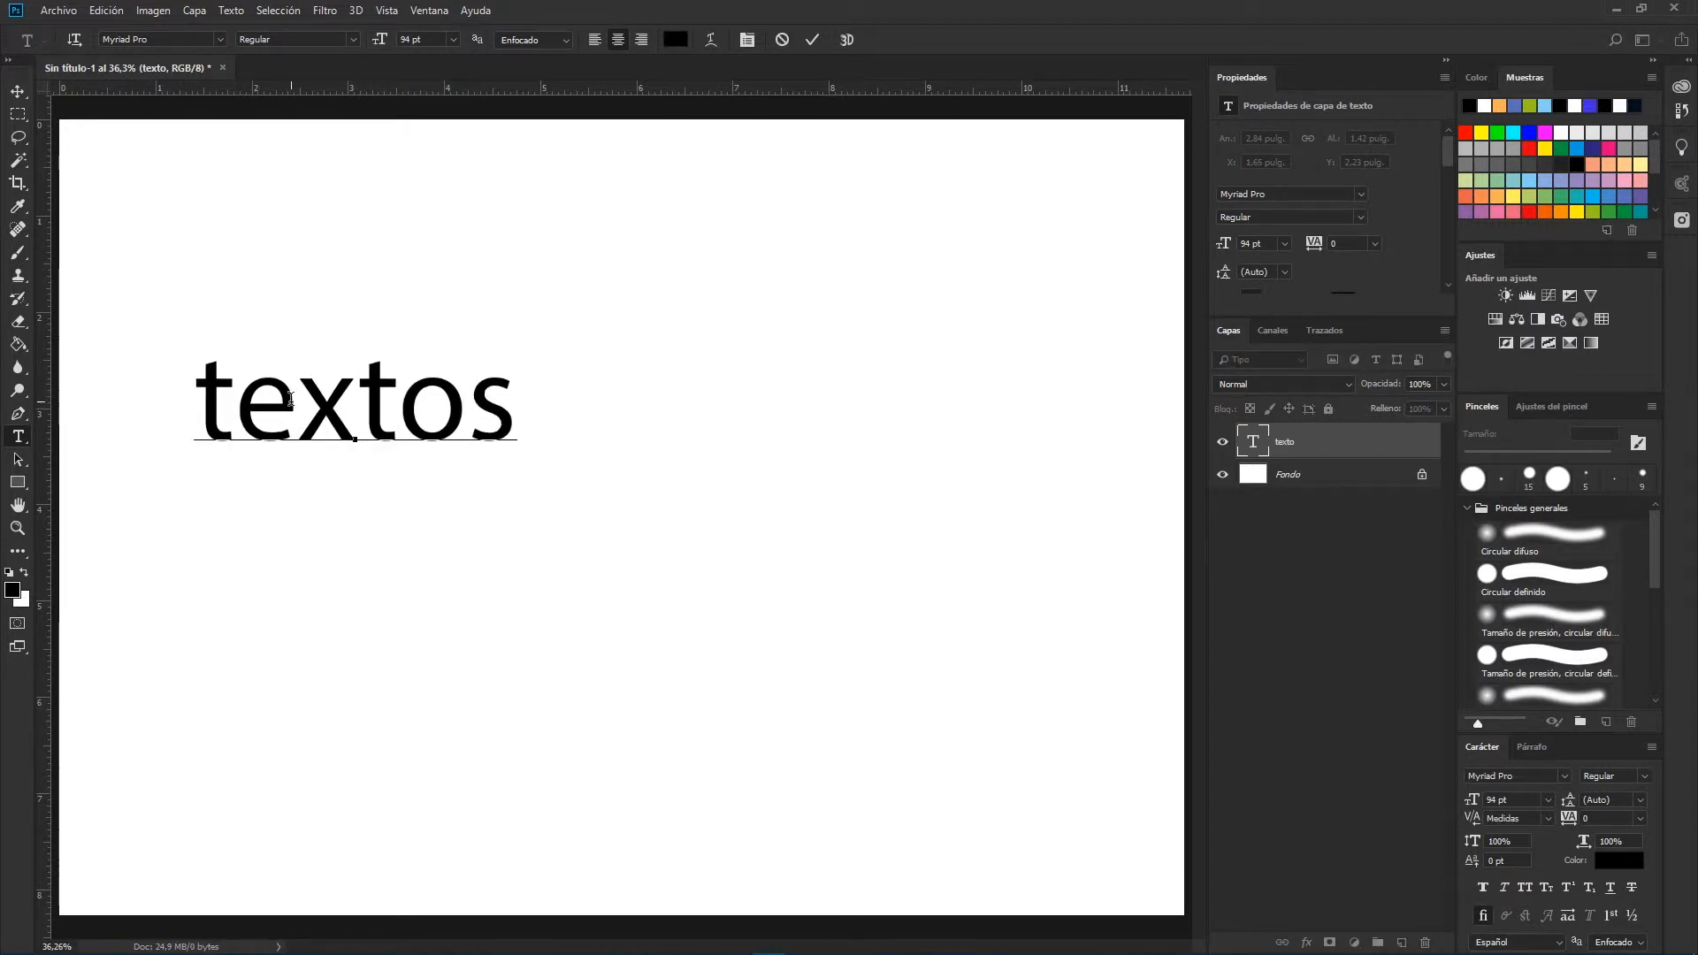
{"action": "left_click", "coordinate": [812, 40]}
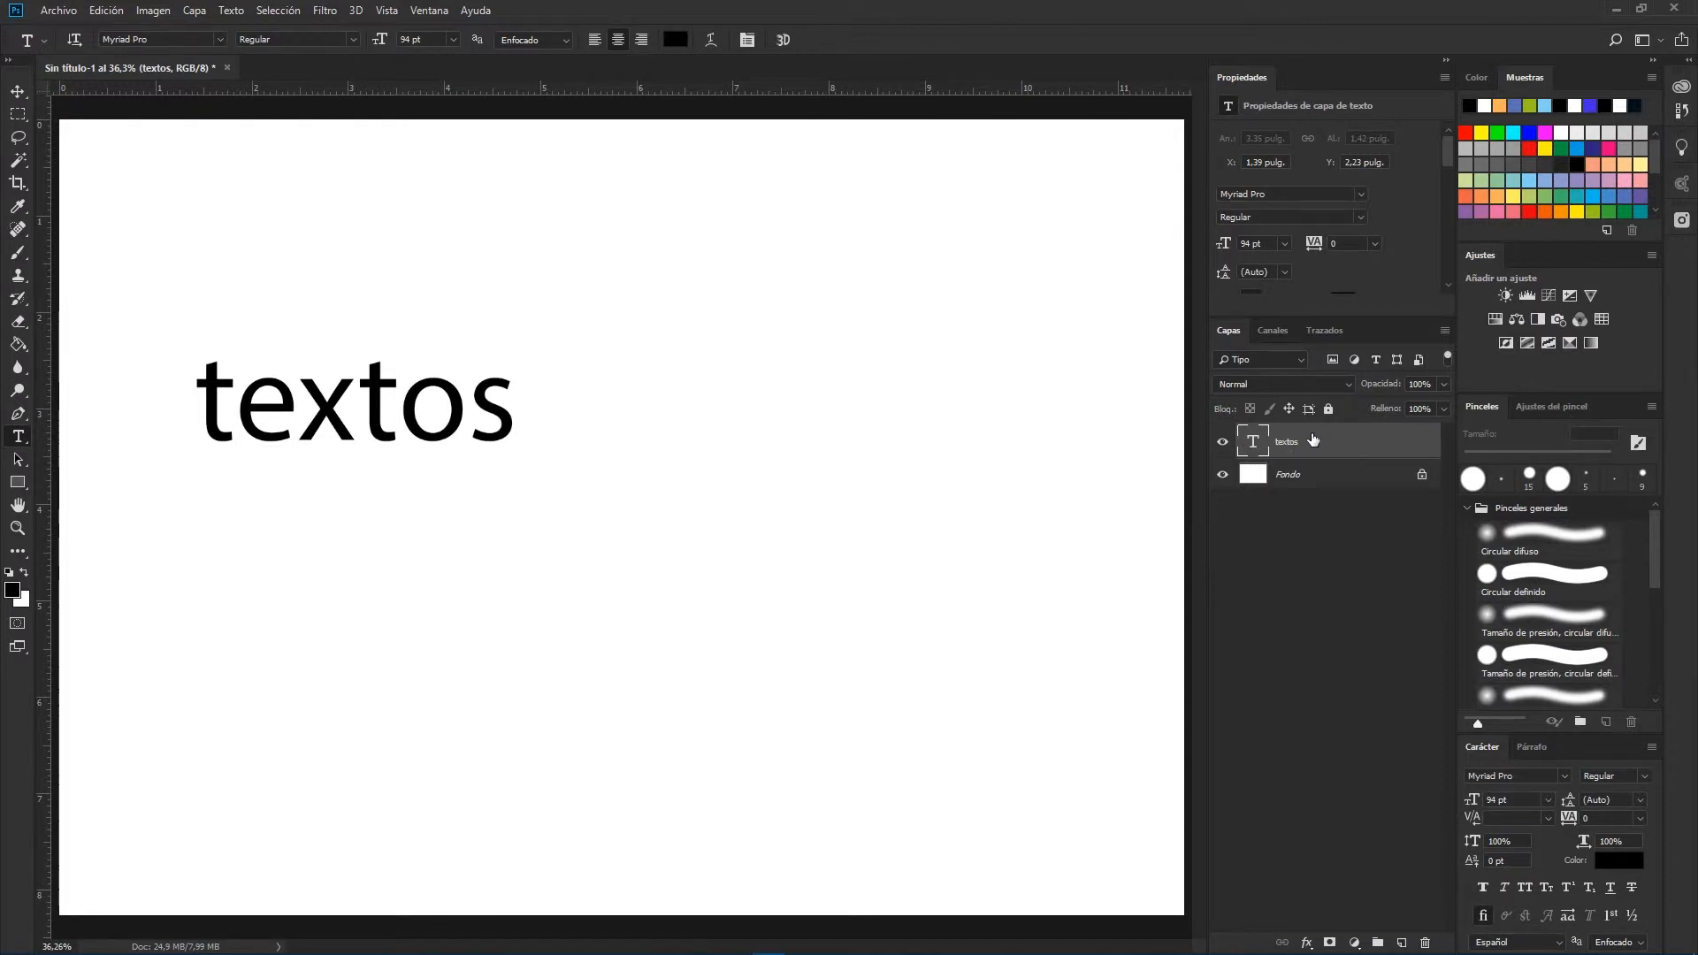
- Reopen the text layer for editing and replace its whole content with "hola"
{"action": "double_click", "coordinate": [1357, 451]}
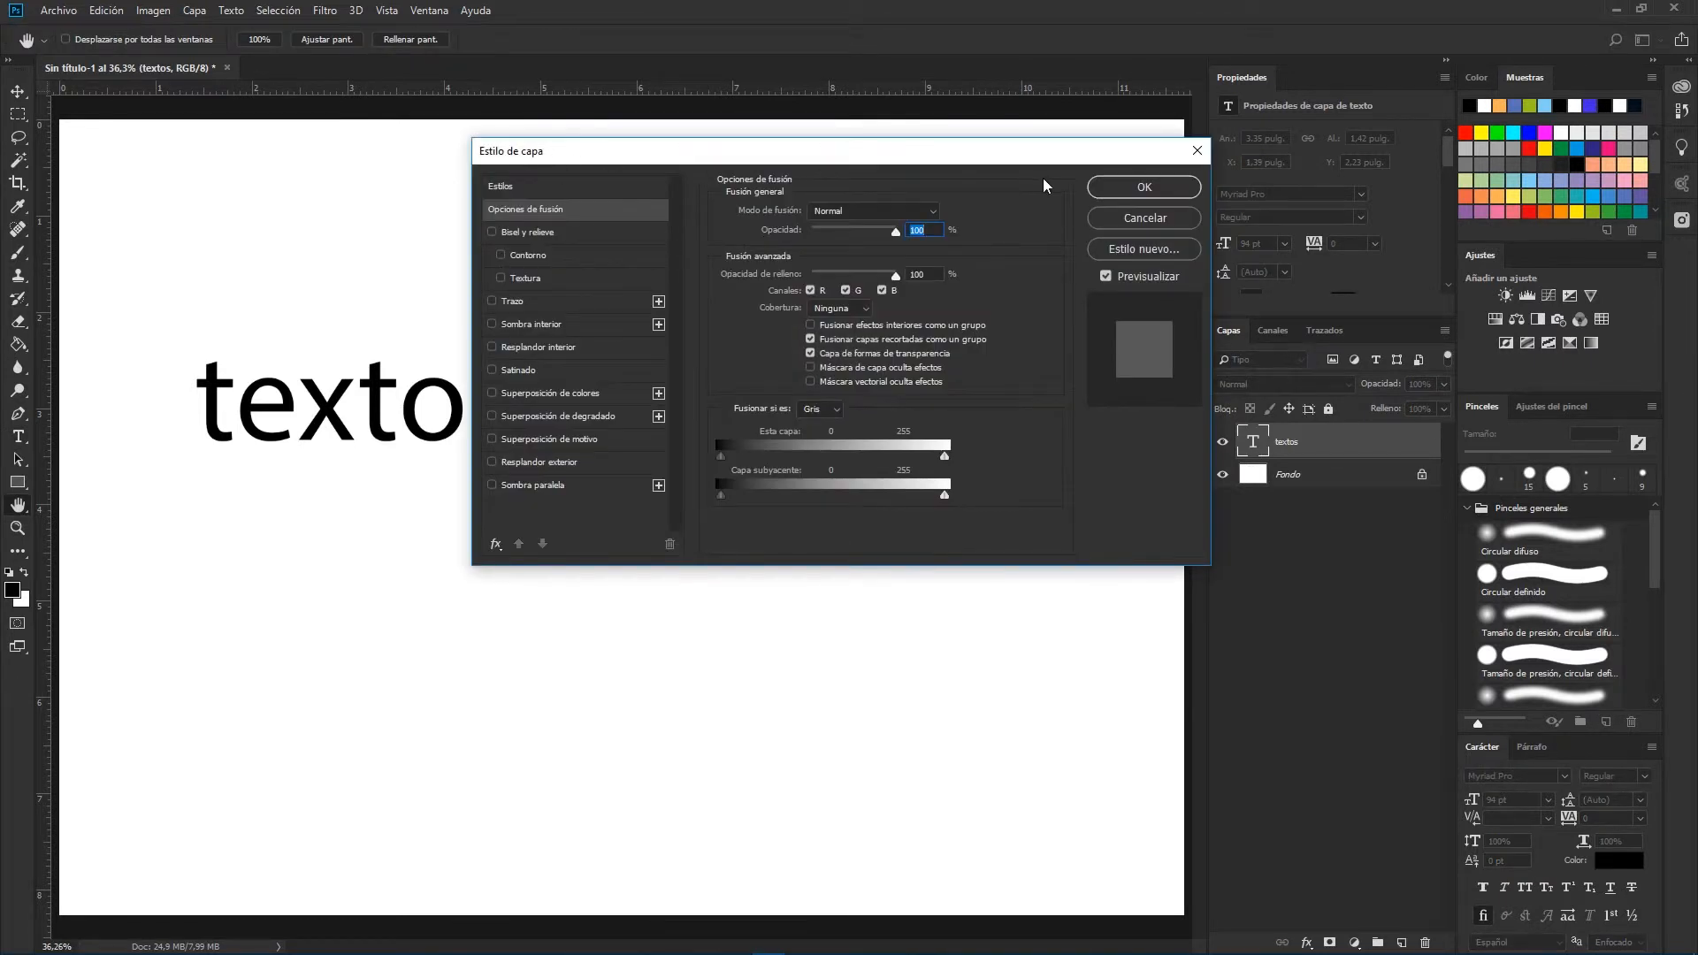
{"action": "left_click", "coordinate": [1164, 216]}
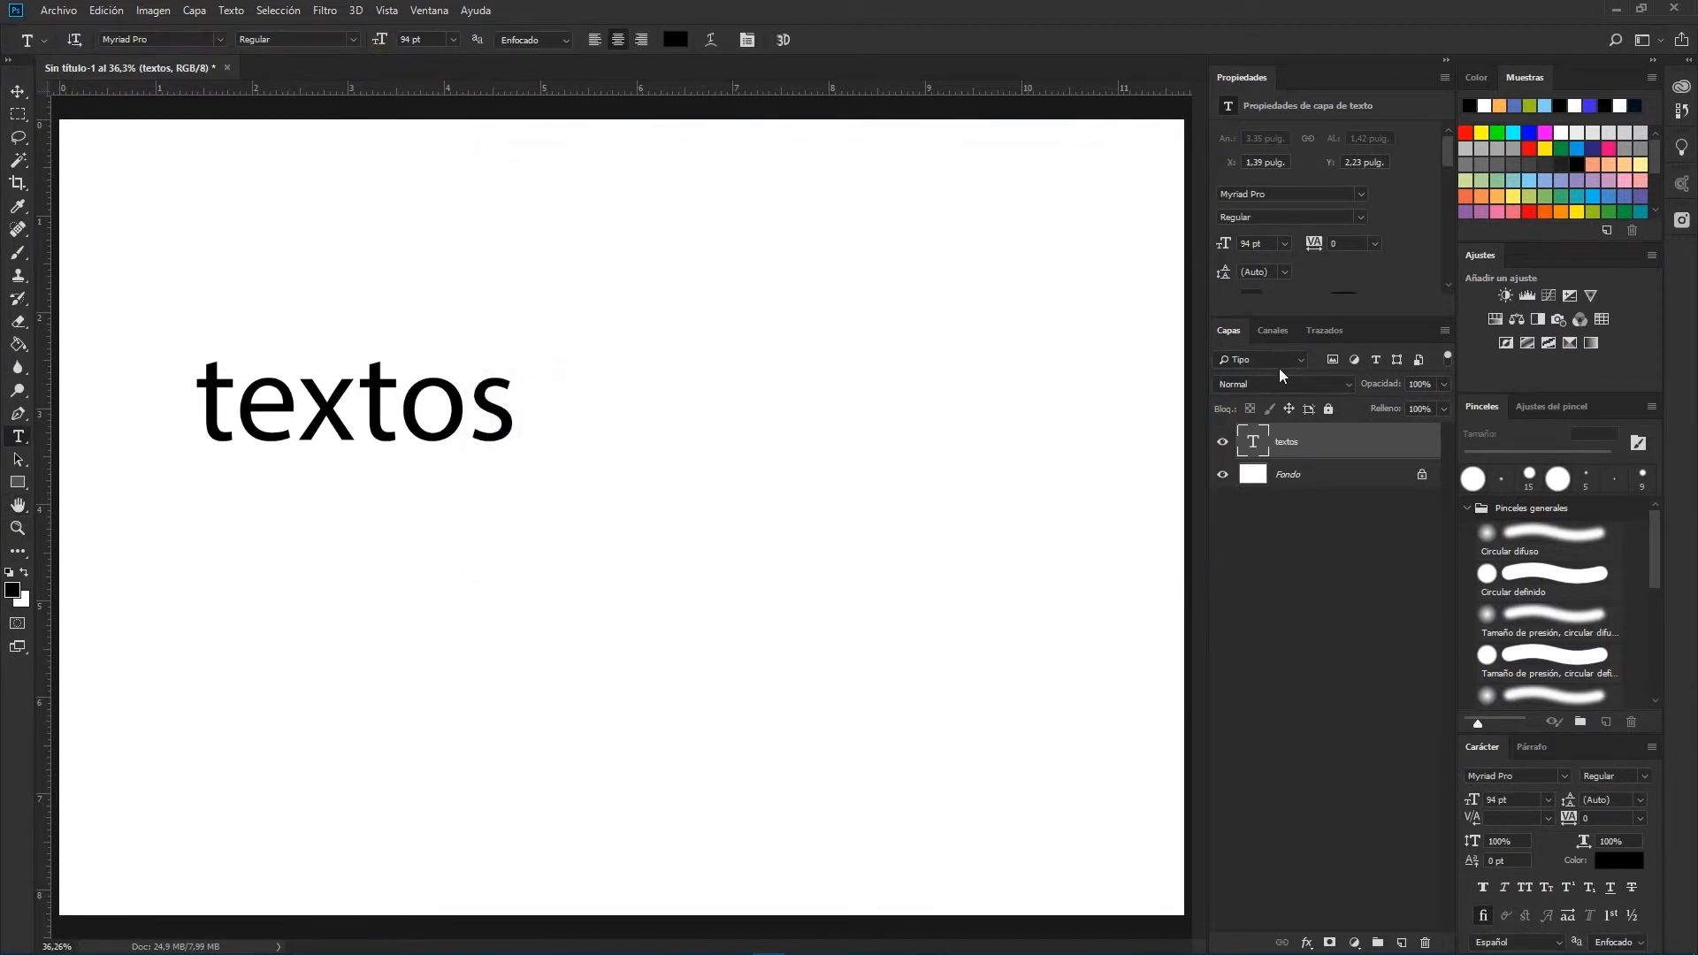
{"action": "double_click", "coordinate": [1257, 442]}
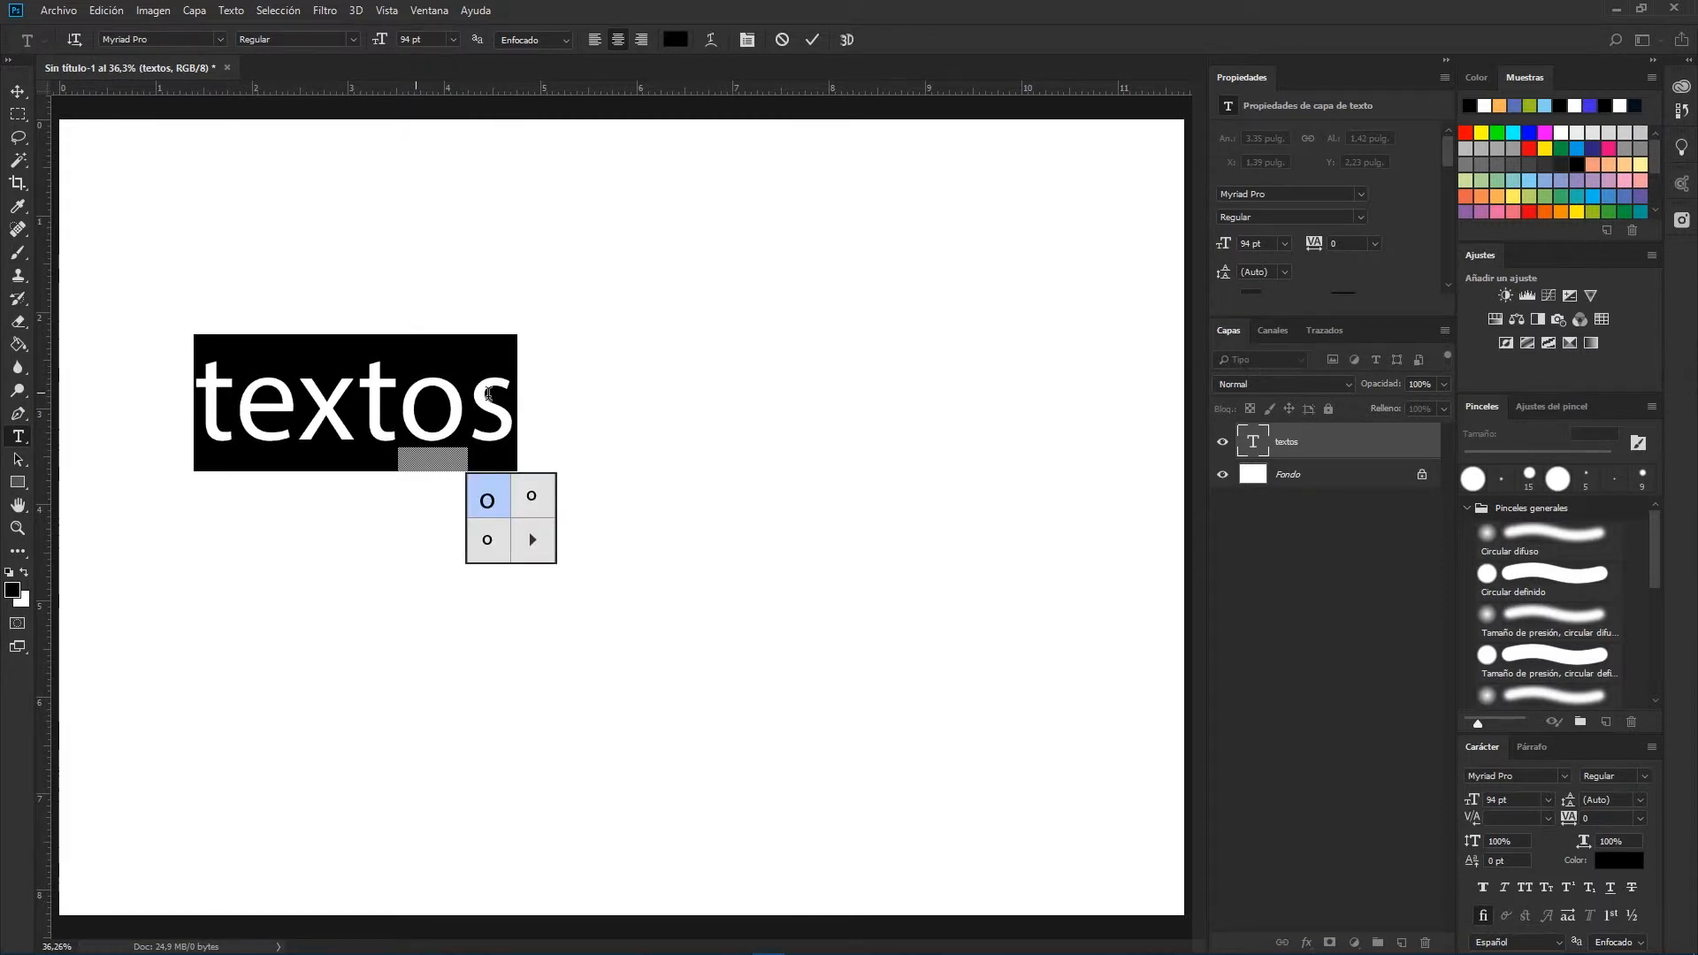
{"action": "left_click", "coordinate": [391, 386]}
{"action": "key", "text": "ctrl+a"}
{"action": "type", "text": "ola"}
{"action": "key", "text": "BackSpace"}
{"action": "key", "text": "BackSpace"}
{"action": "key", "text": "BackSpace"}
{"action": "type", "text": "hola"}
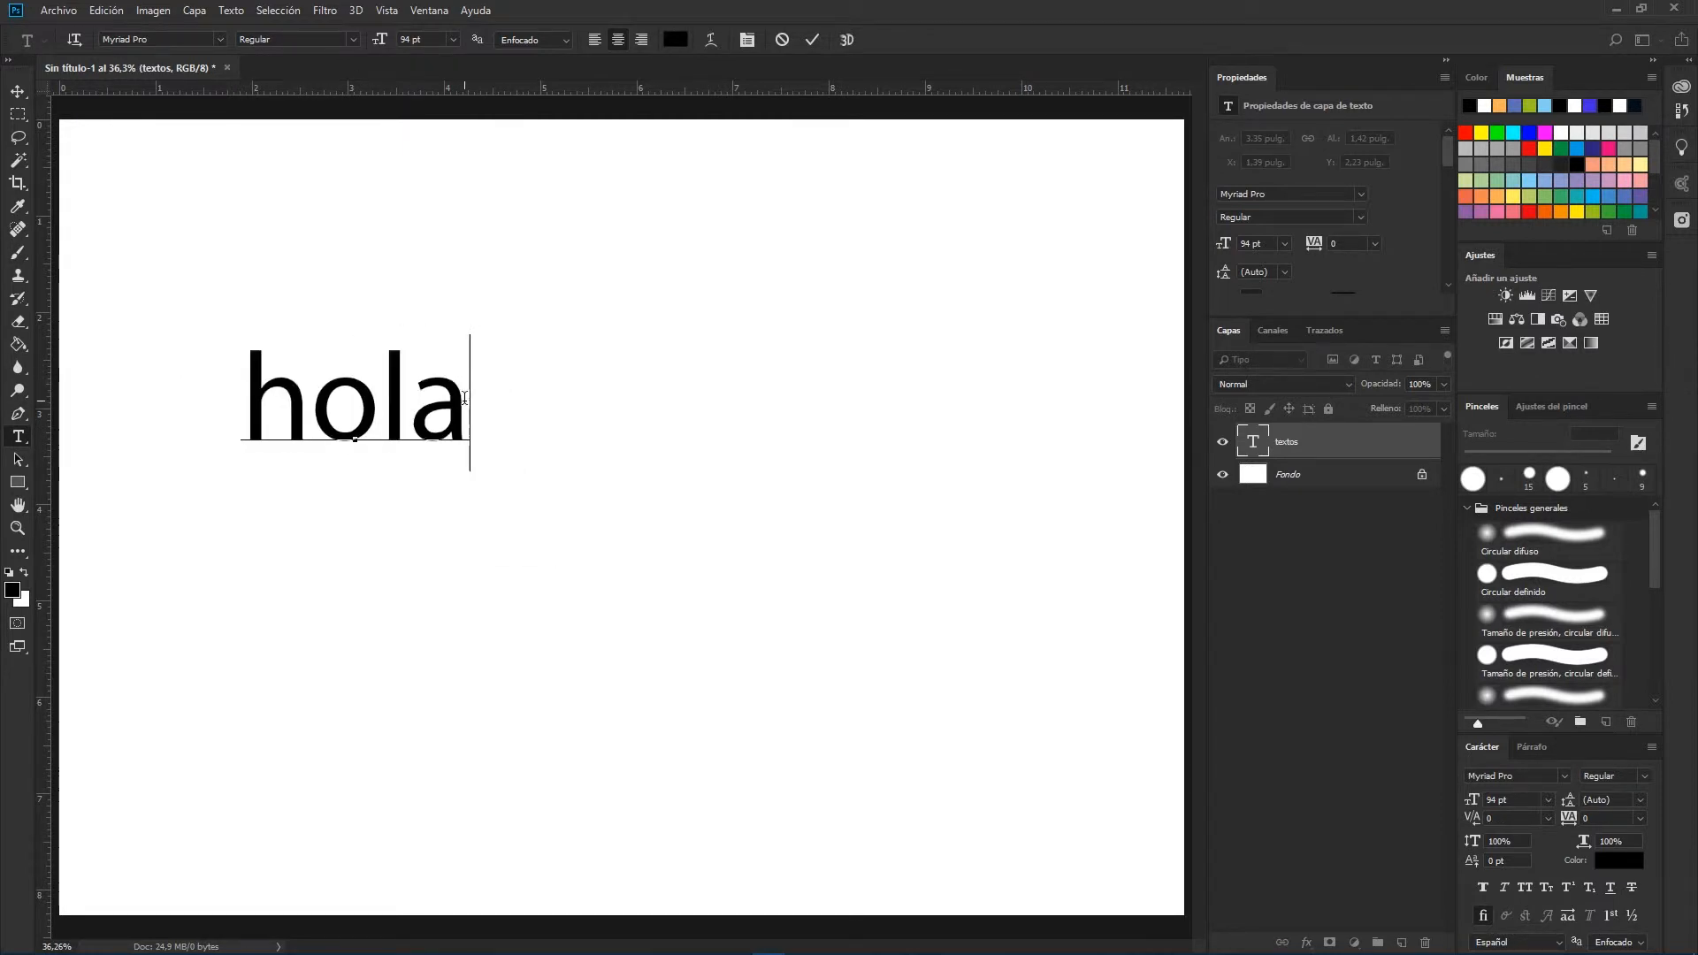
{"action": "left_click", "coordinate": [814, 40]}
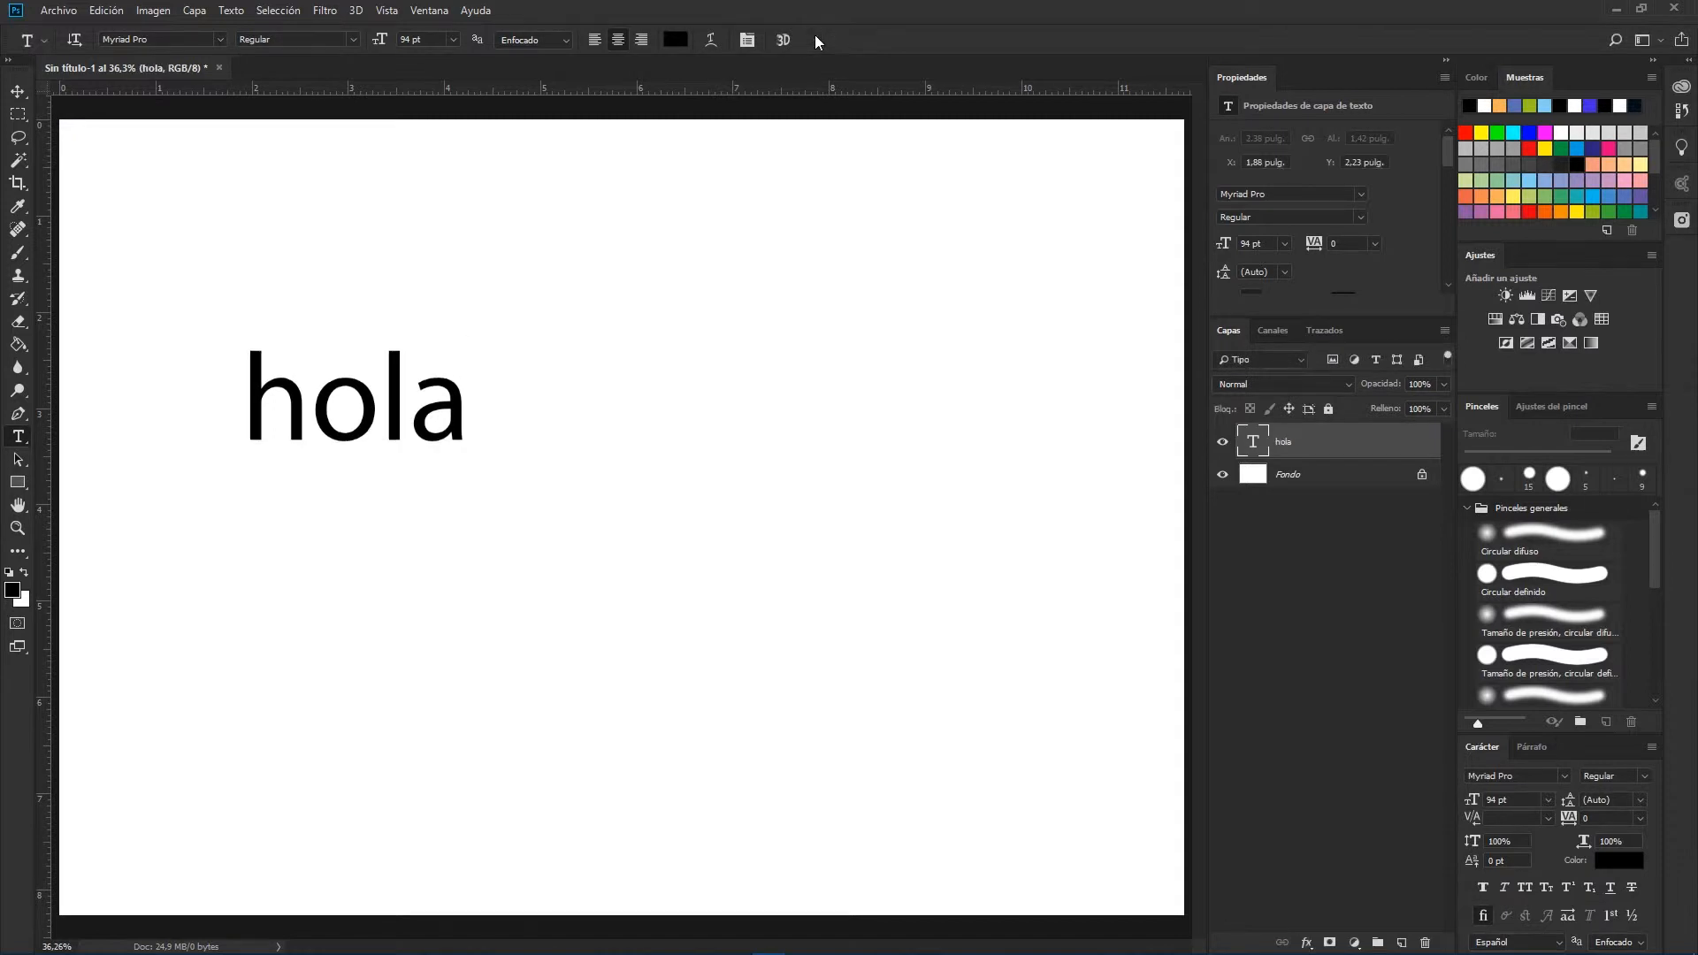
- Move the "hola" text to the centre of the canvas, at about X 4.47 in and Y 3.15 in
{"action": "key", "text": "ctrl+t"}
{"action": "left_click_drag", "start_coordinate": [421, 399], "coordinate": [670, 489]}
{"action": "left_click", "coordinate": [806, 42]}
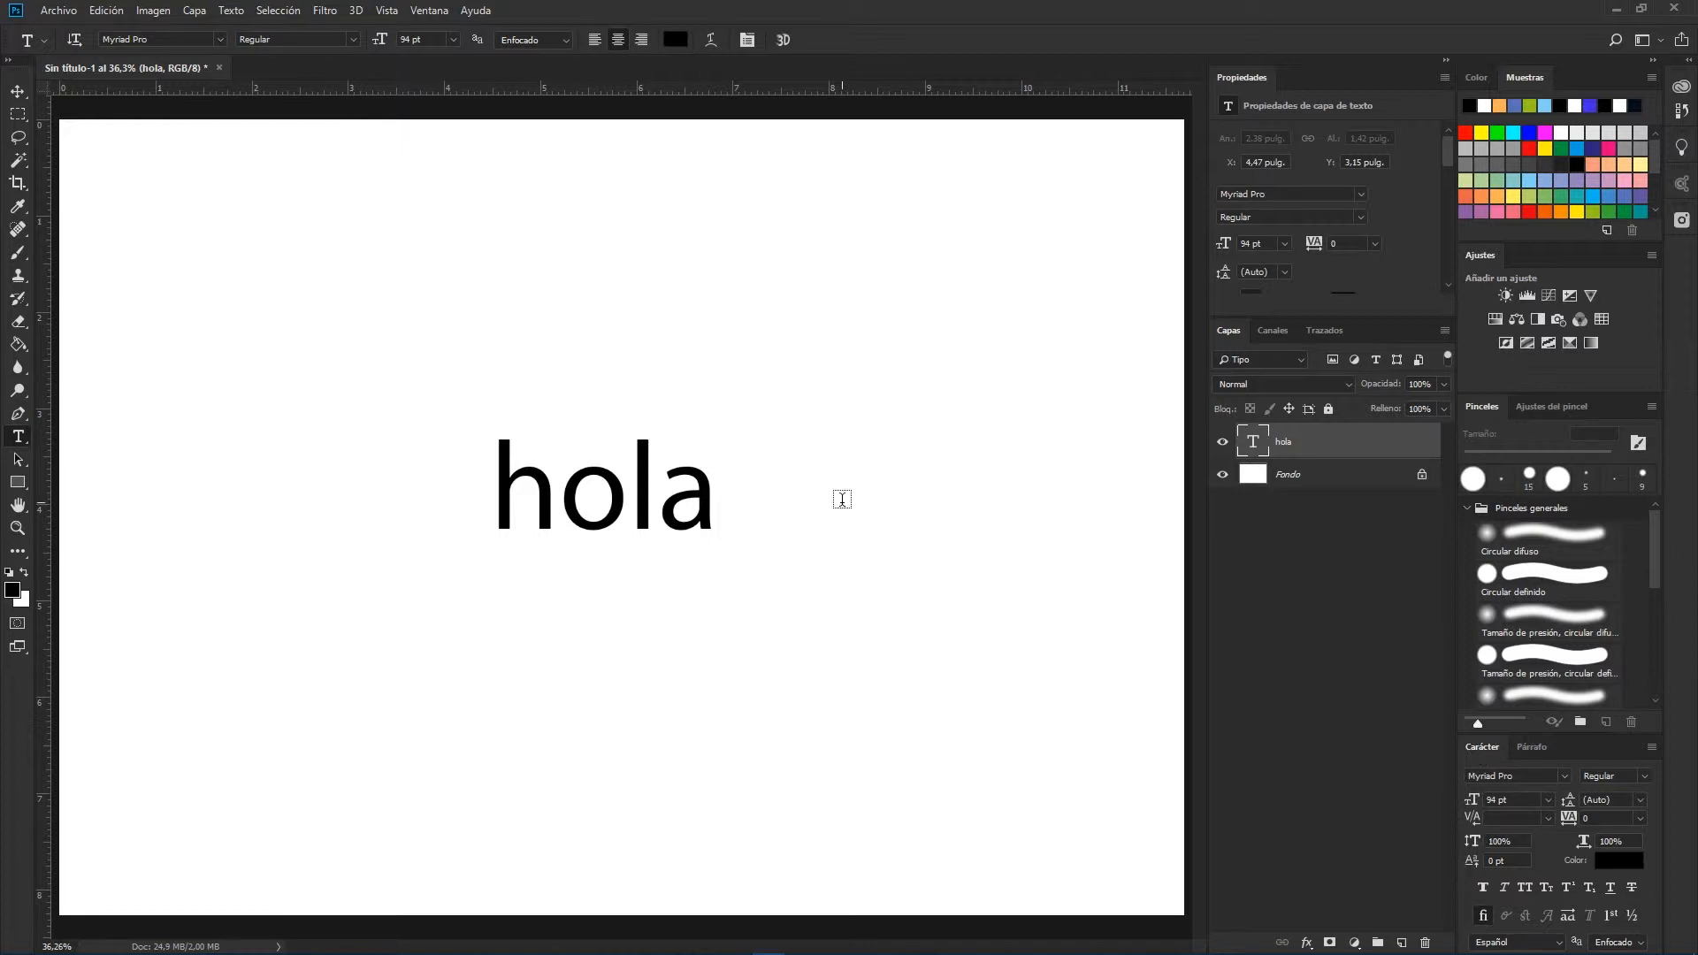
- Try vertical orientation on the "hola" text and return it to horizontal
{"action": "left_click", "coordinate": [77, 50]}
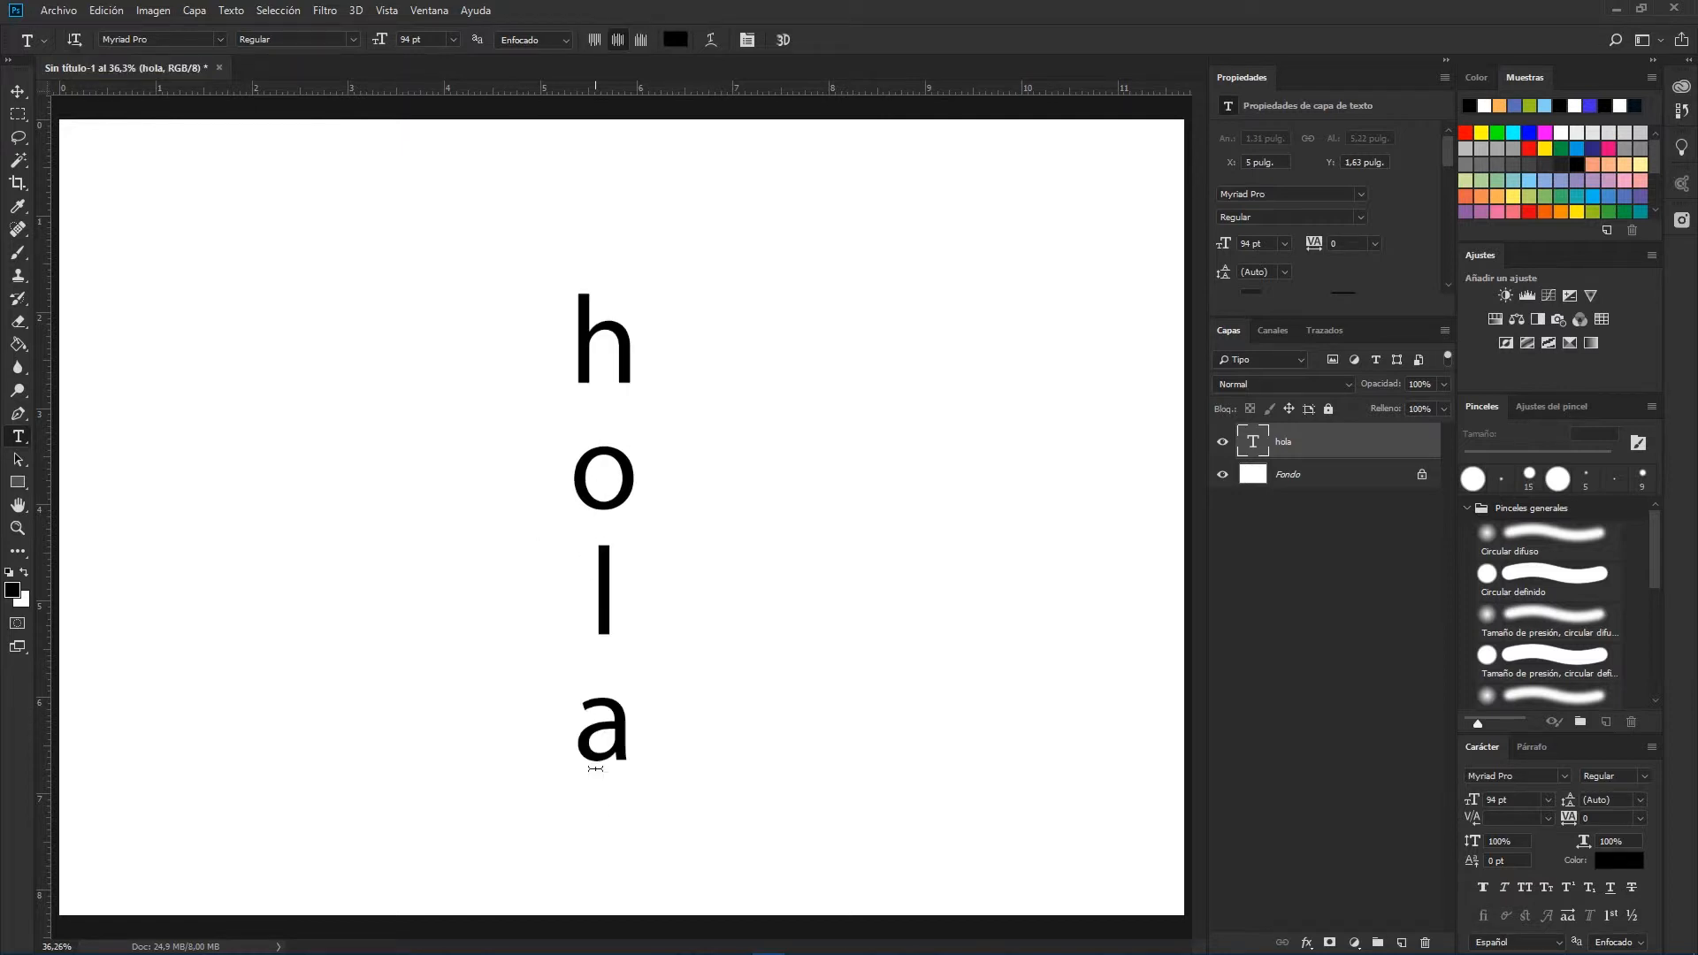
{"action": "left_click", "coordinate": [78, 48]}
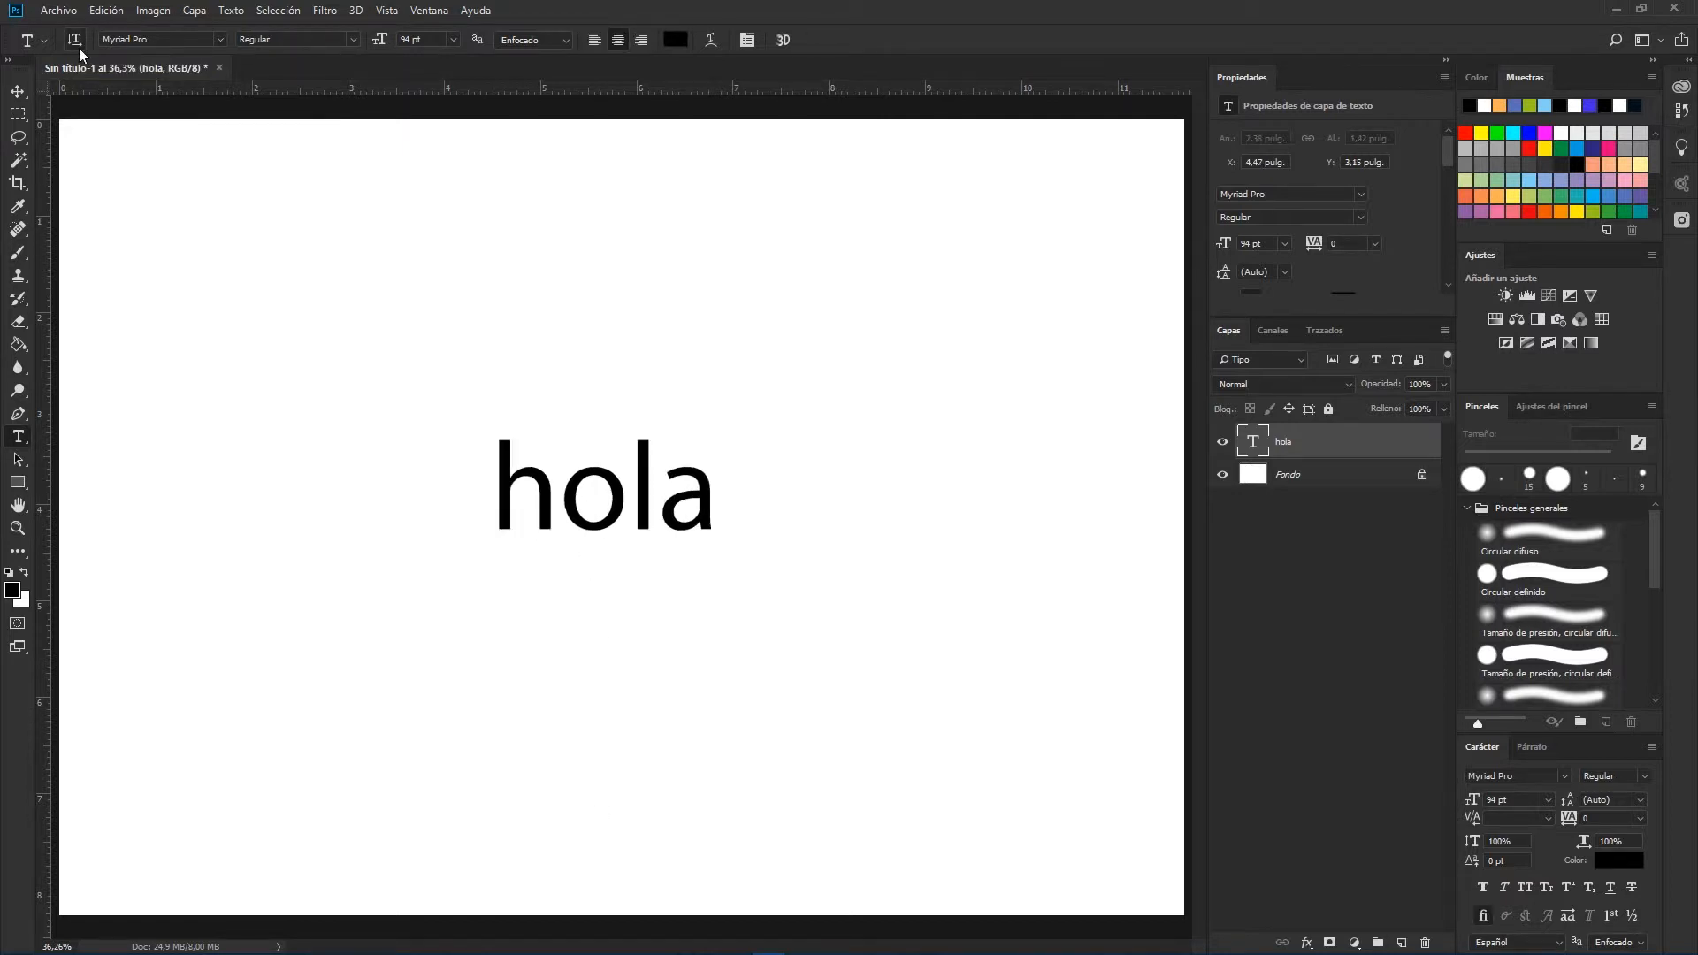
- Filter the font list by the Decorativo class and mark Broadway and Cooper Black as favourites
{"action": "left_click", "coordinate": [220, 39]}
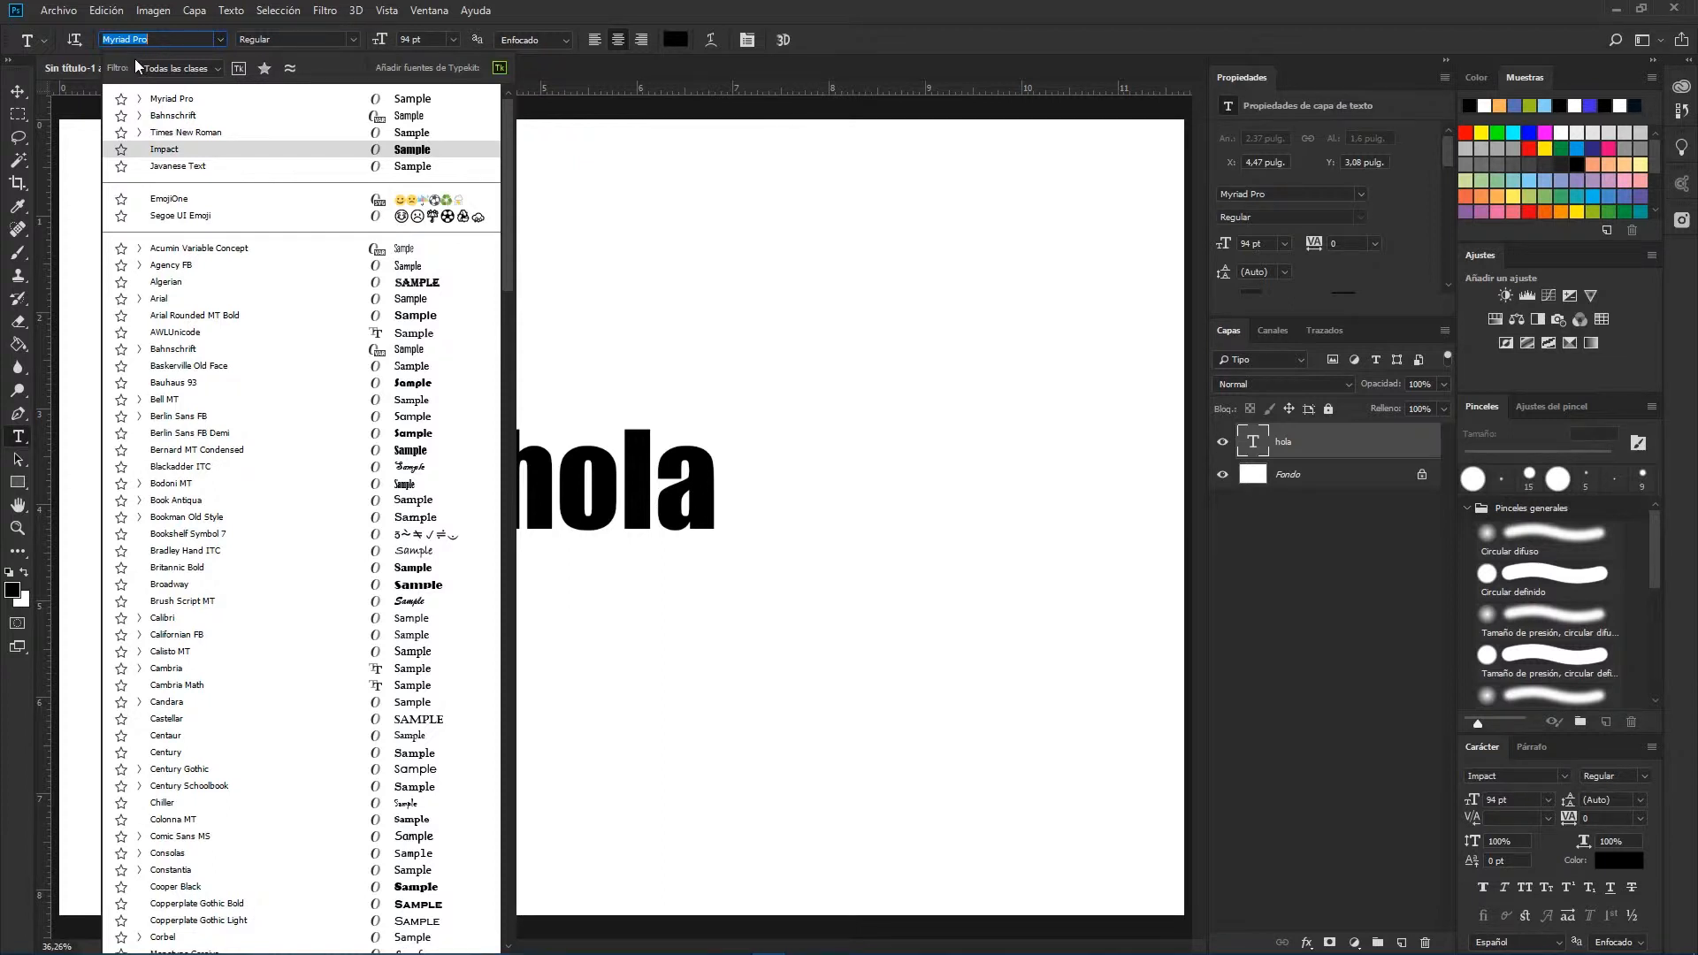
{"action": "left_click", "coordinate": [177, 67]}
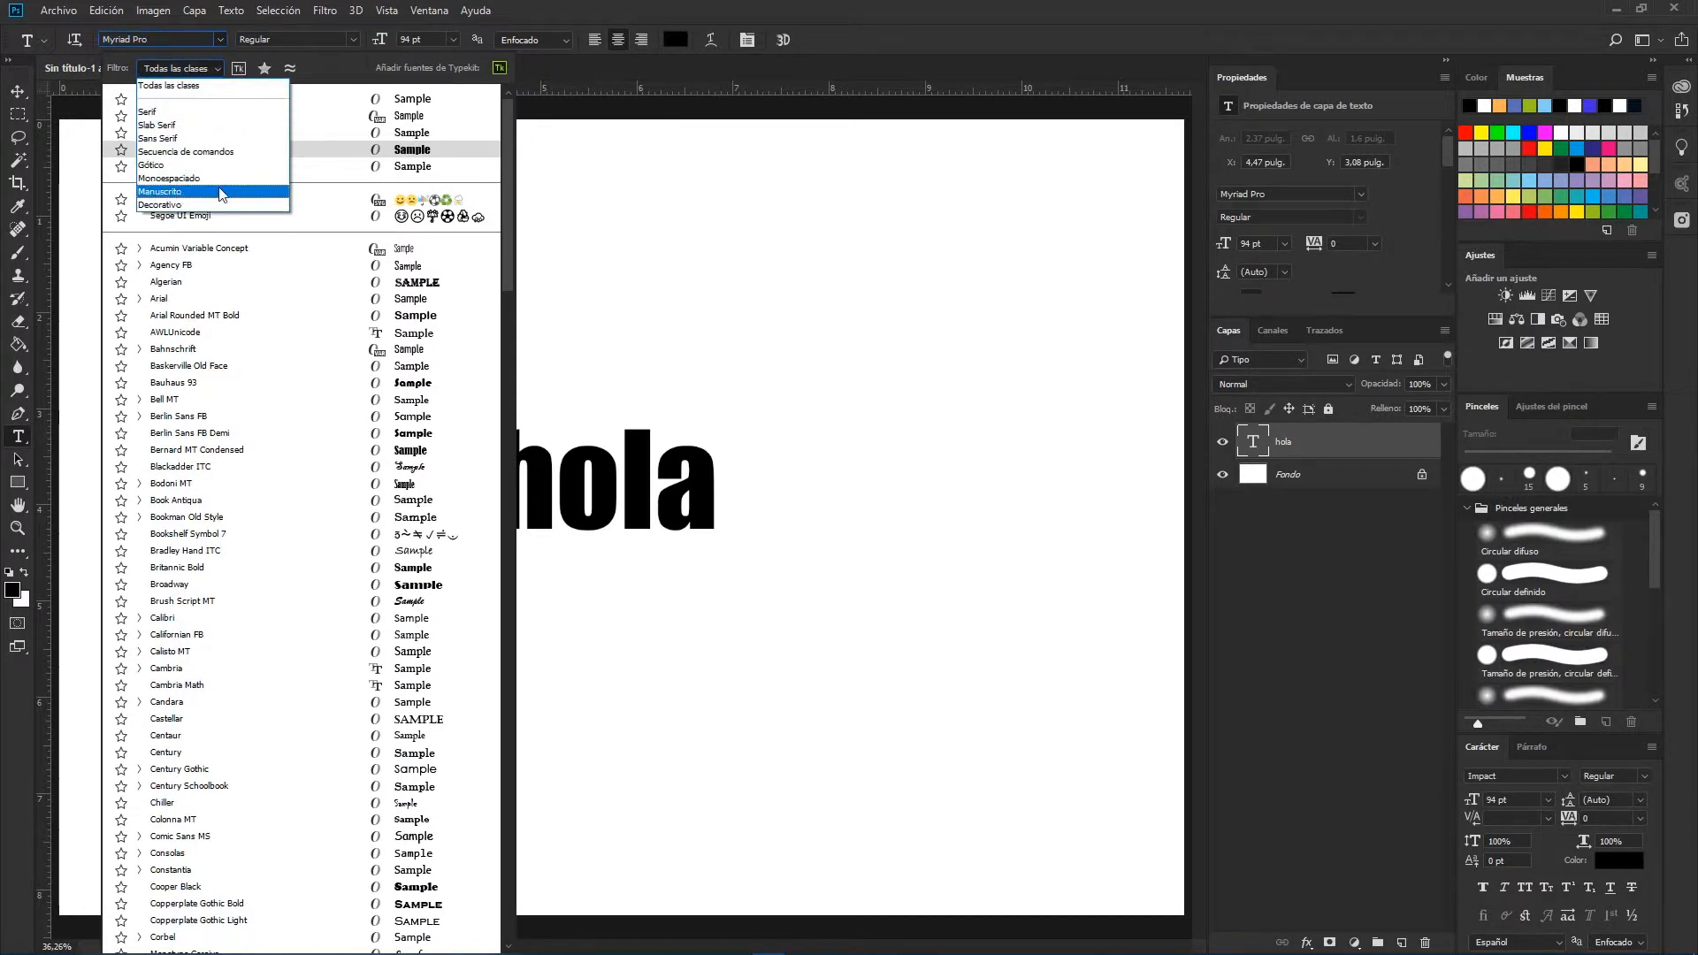
{"action": "left_click", "coordinate": [182, 204]}
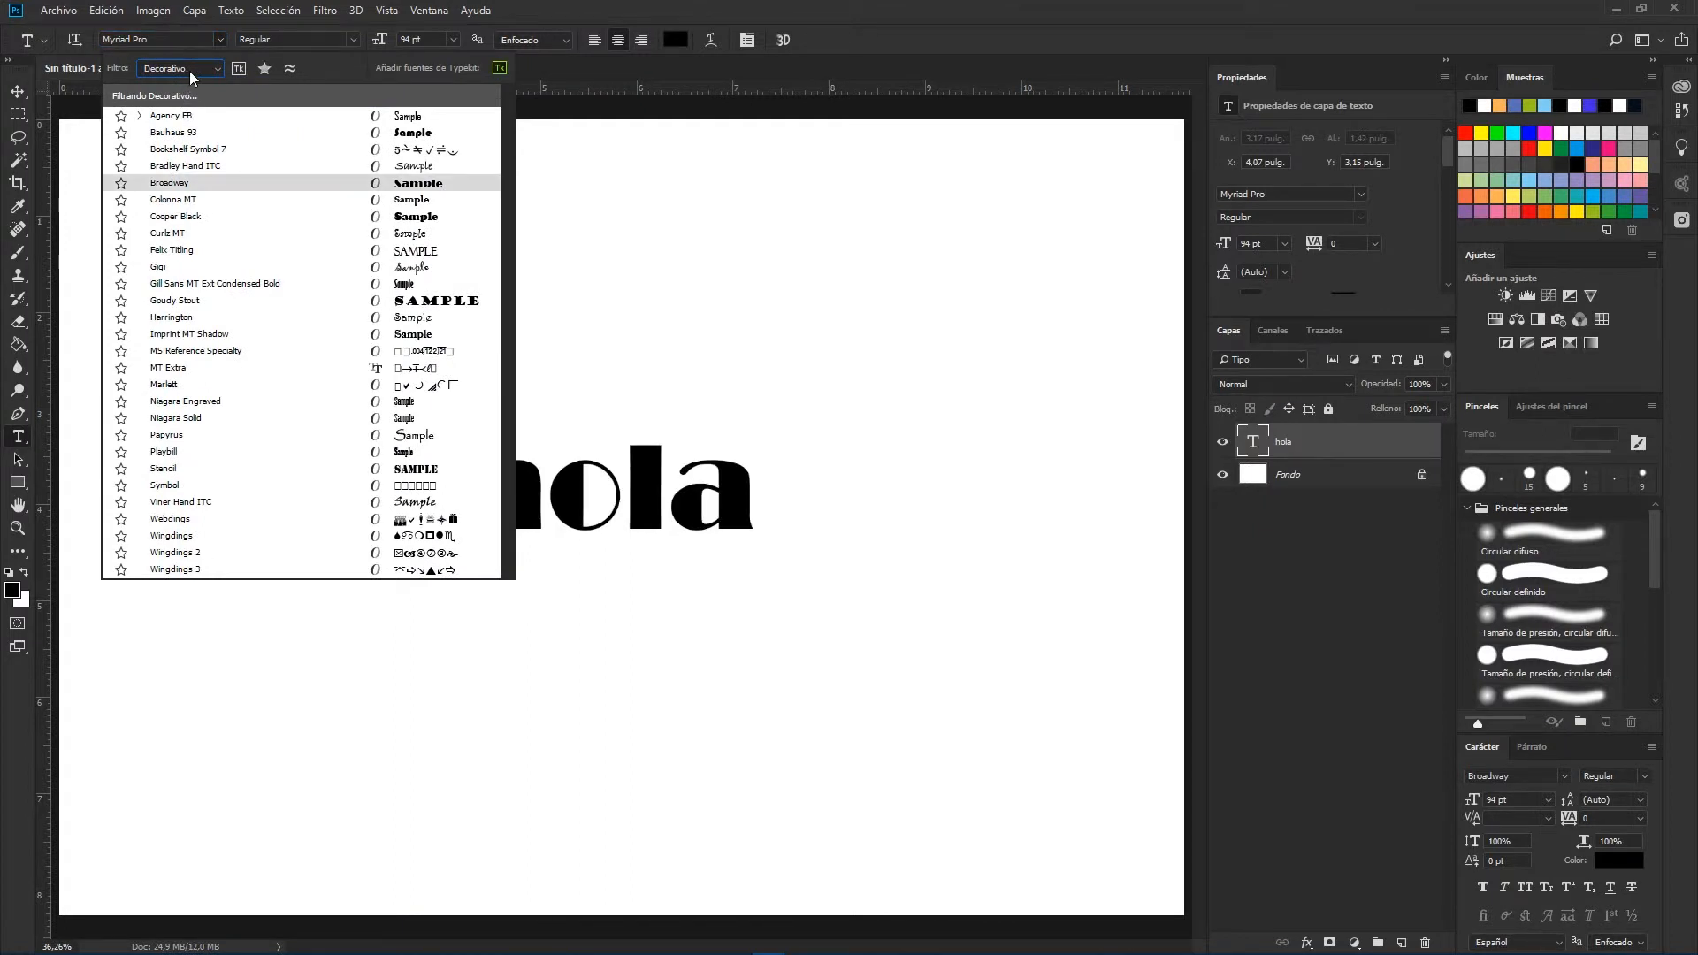
{"action": "left_click", "coordinate": [121, 184]}
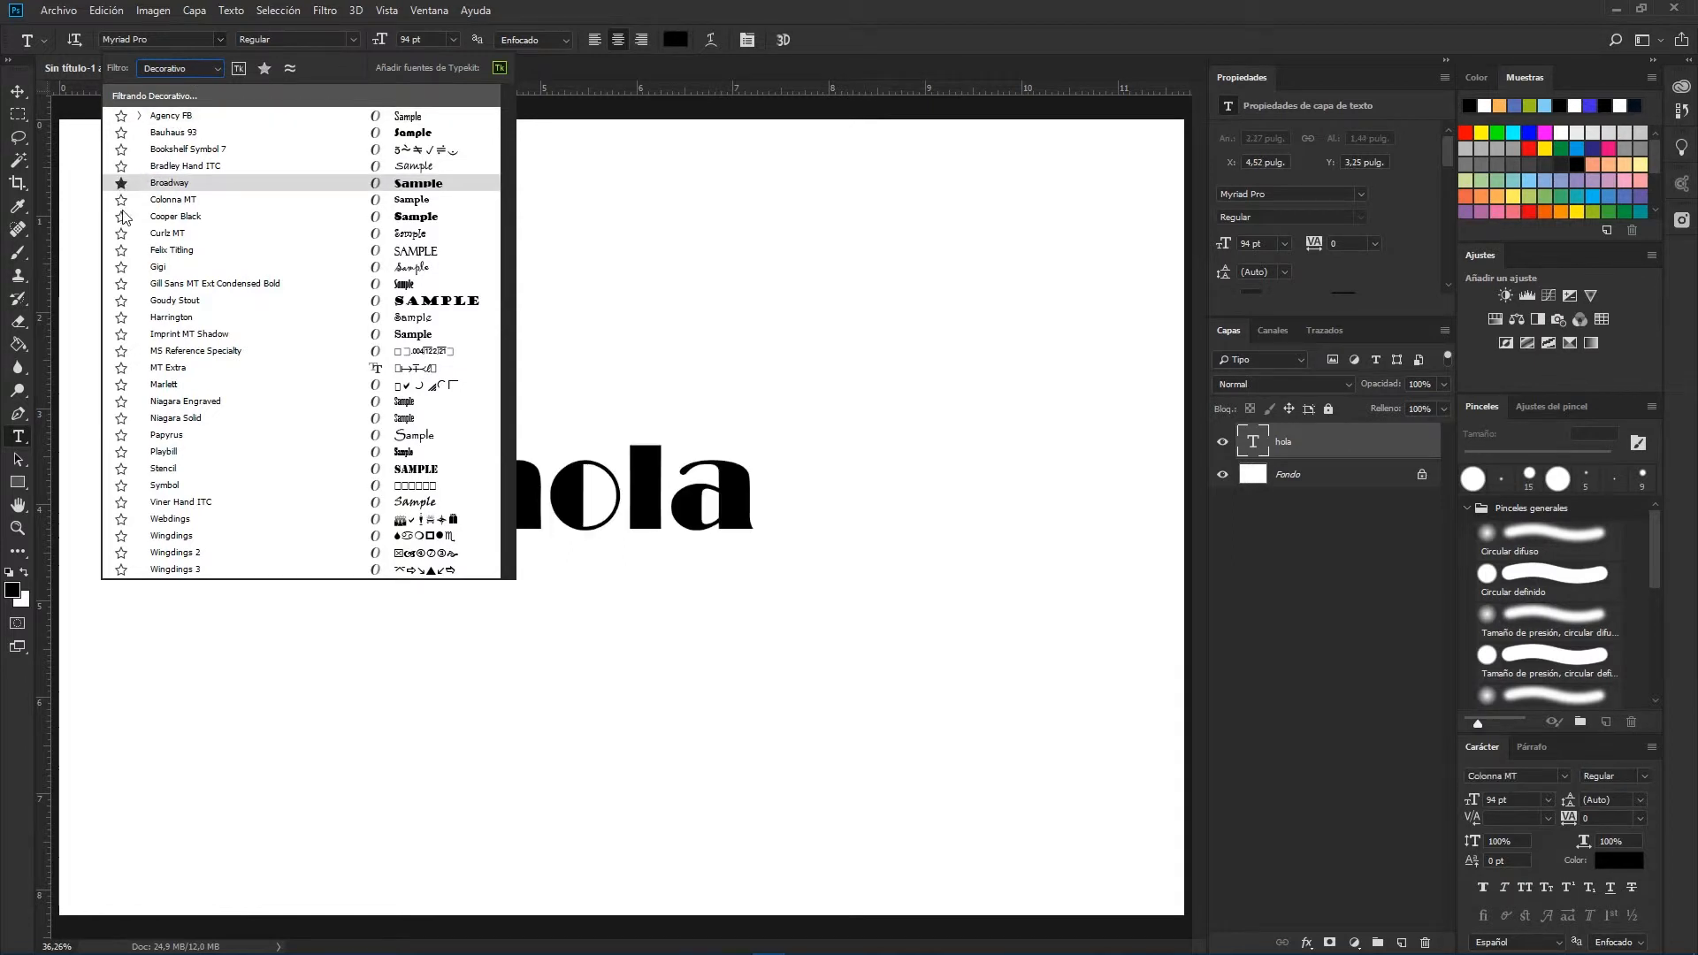
{"action": "left_click", "coordinate": [121, 217]}
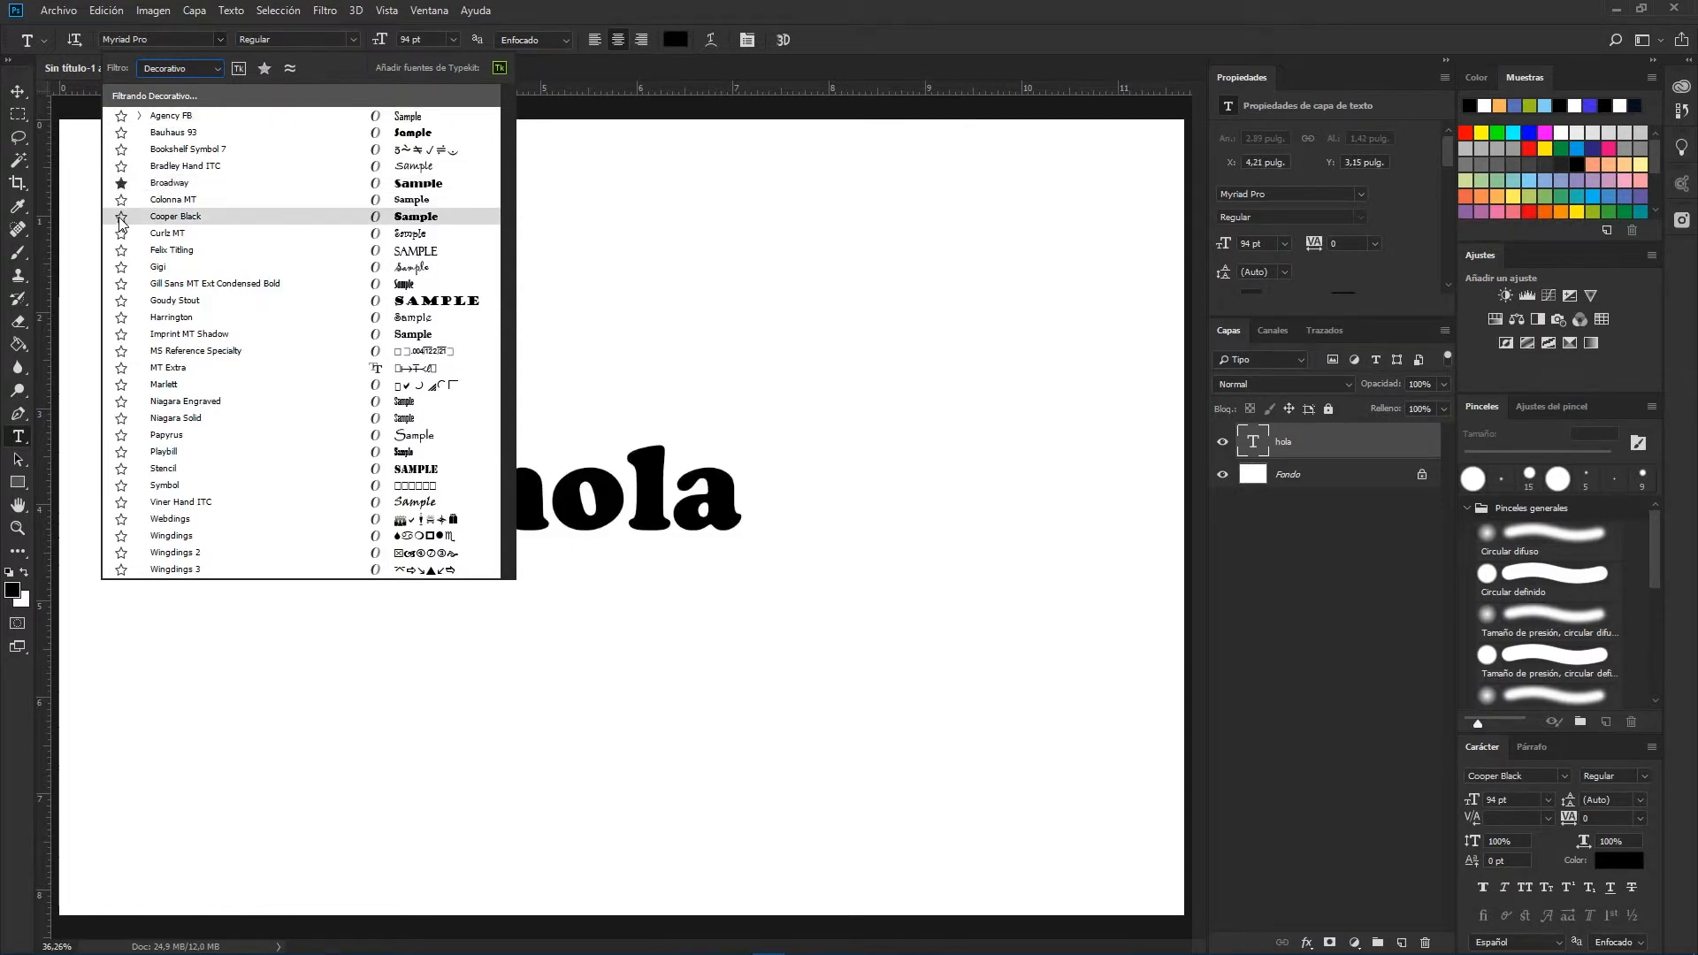
- Filter the font list by the Sans Serif class and mark Century Gothic as a favourite
{"action": "left_click", "coordinate": [179, 69]}
{"action": "left_click", "coordinate": [164, 139]}
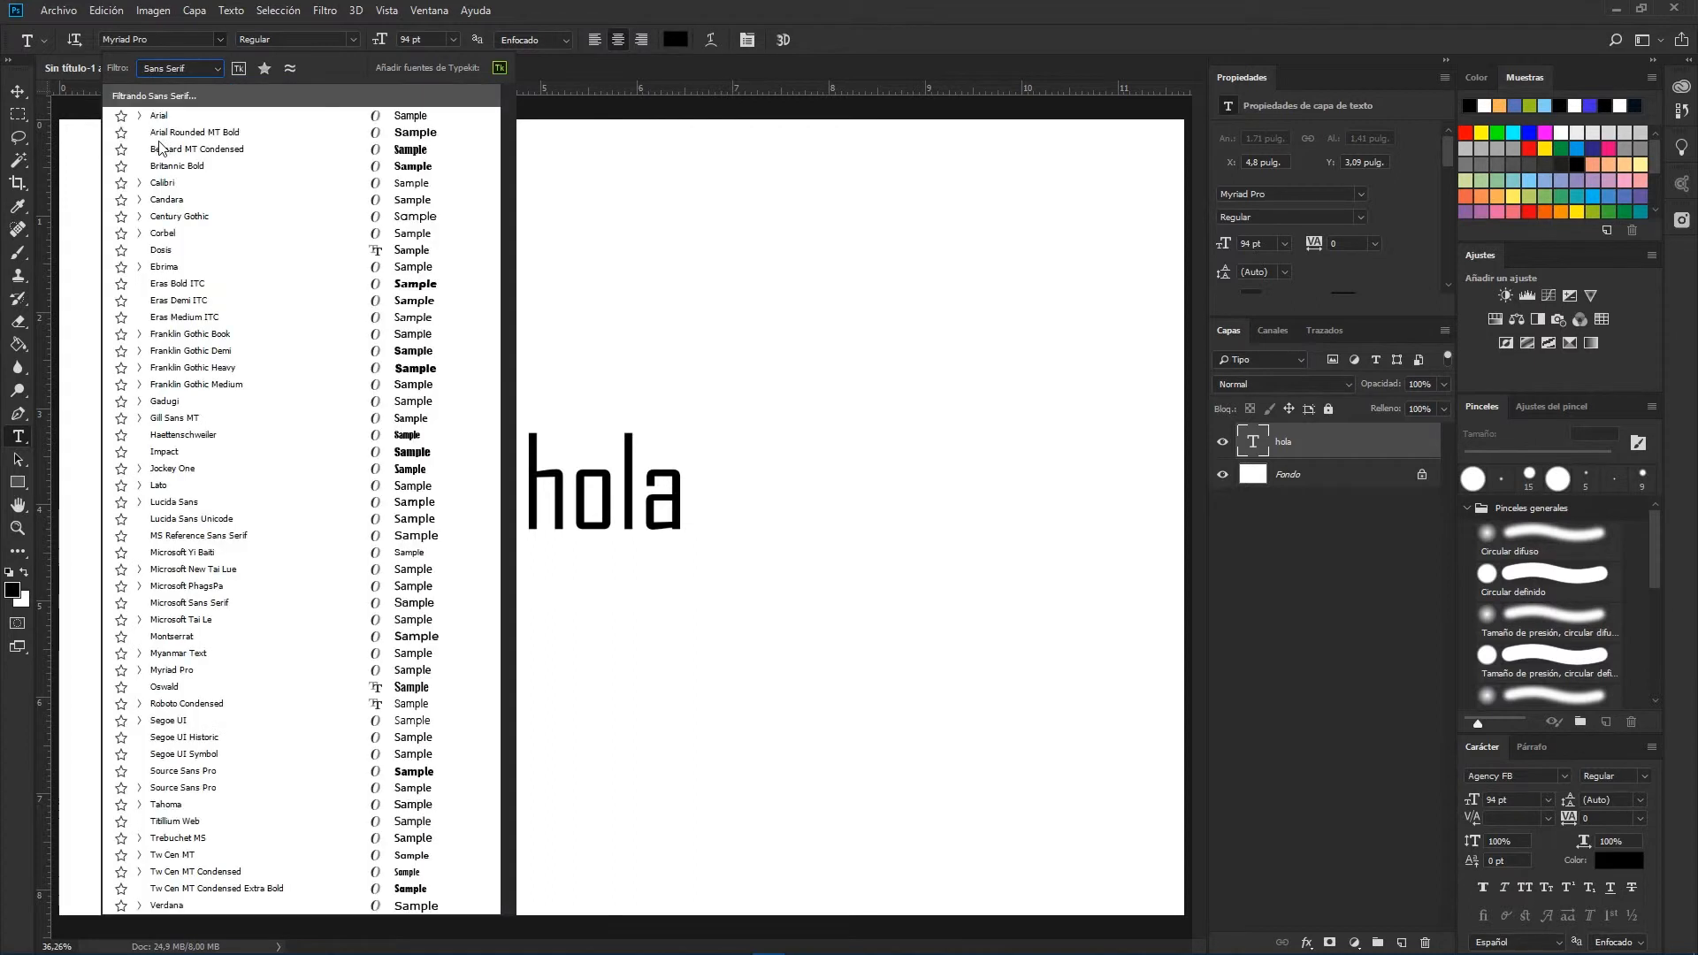
{"action": "left_click", "coordinate": [121, 217]}
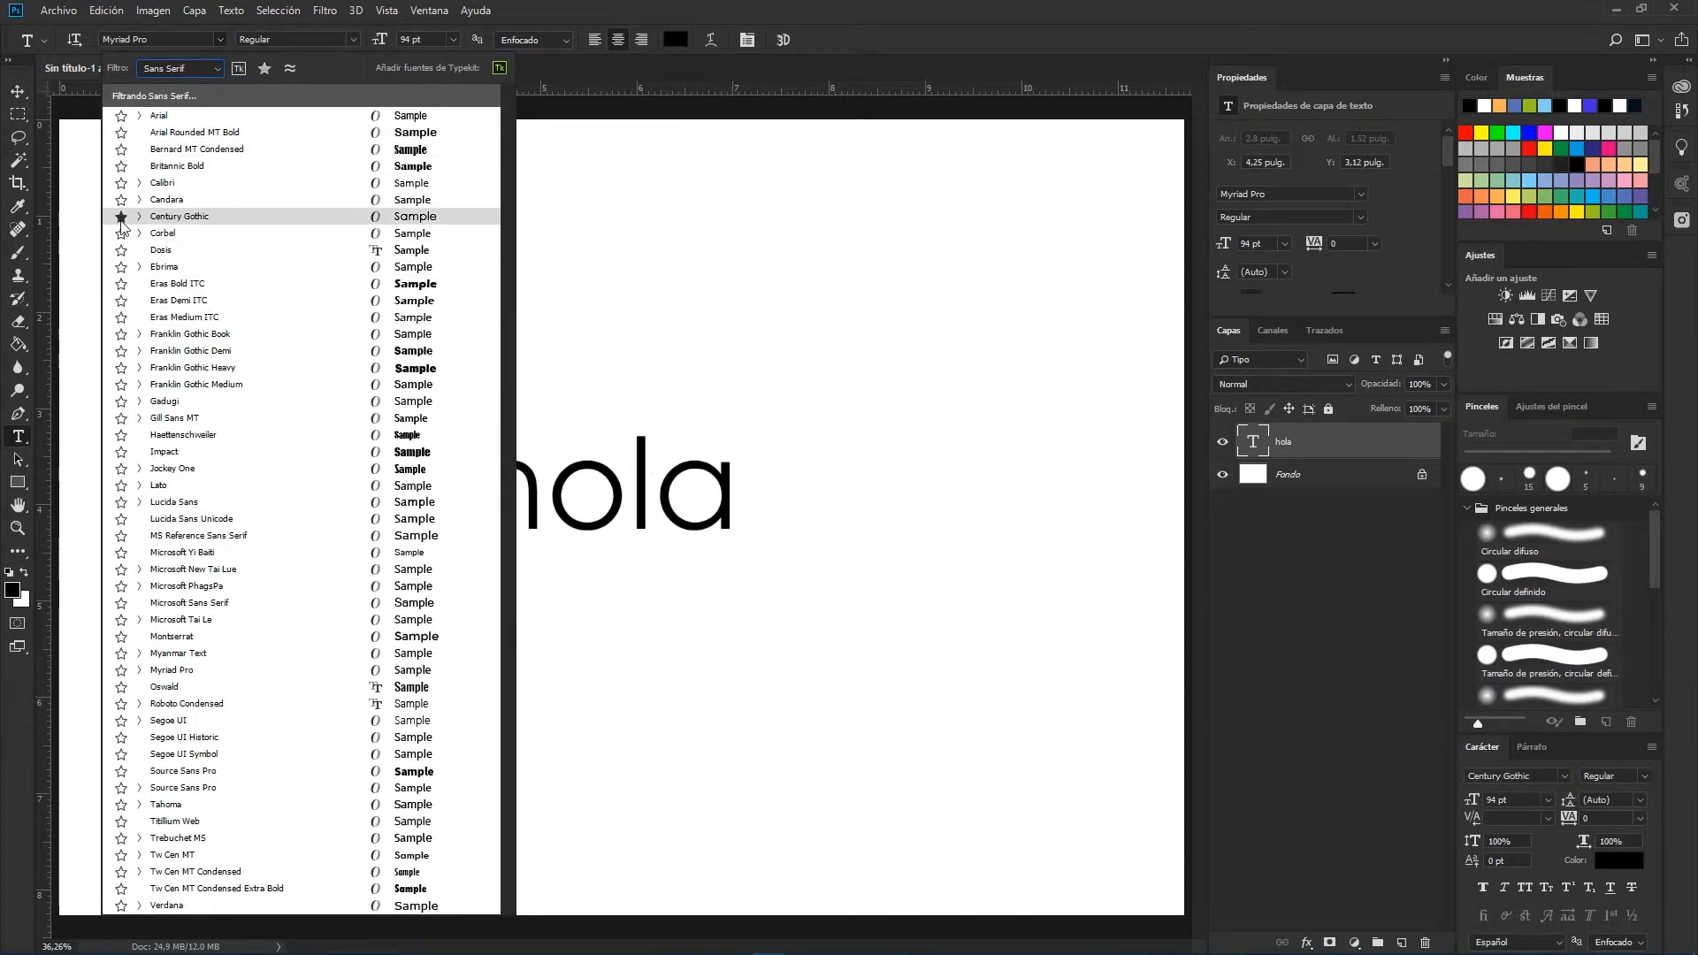
- Show only favourite fonts, apply Broadway to the "hola" text and check its available styles
{"action": "left_click", "coordinate": [264, 69]}
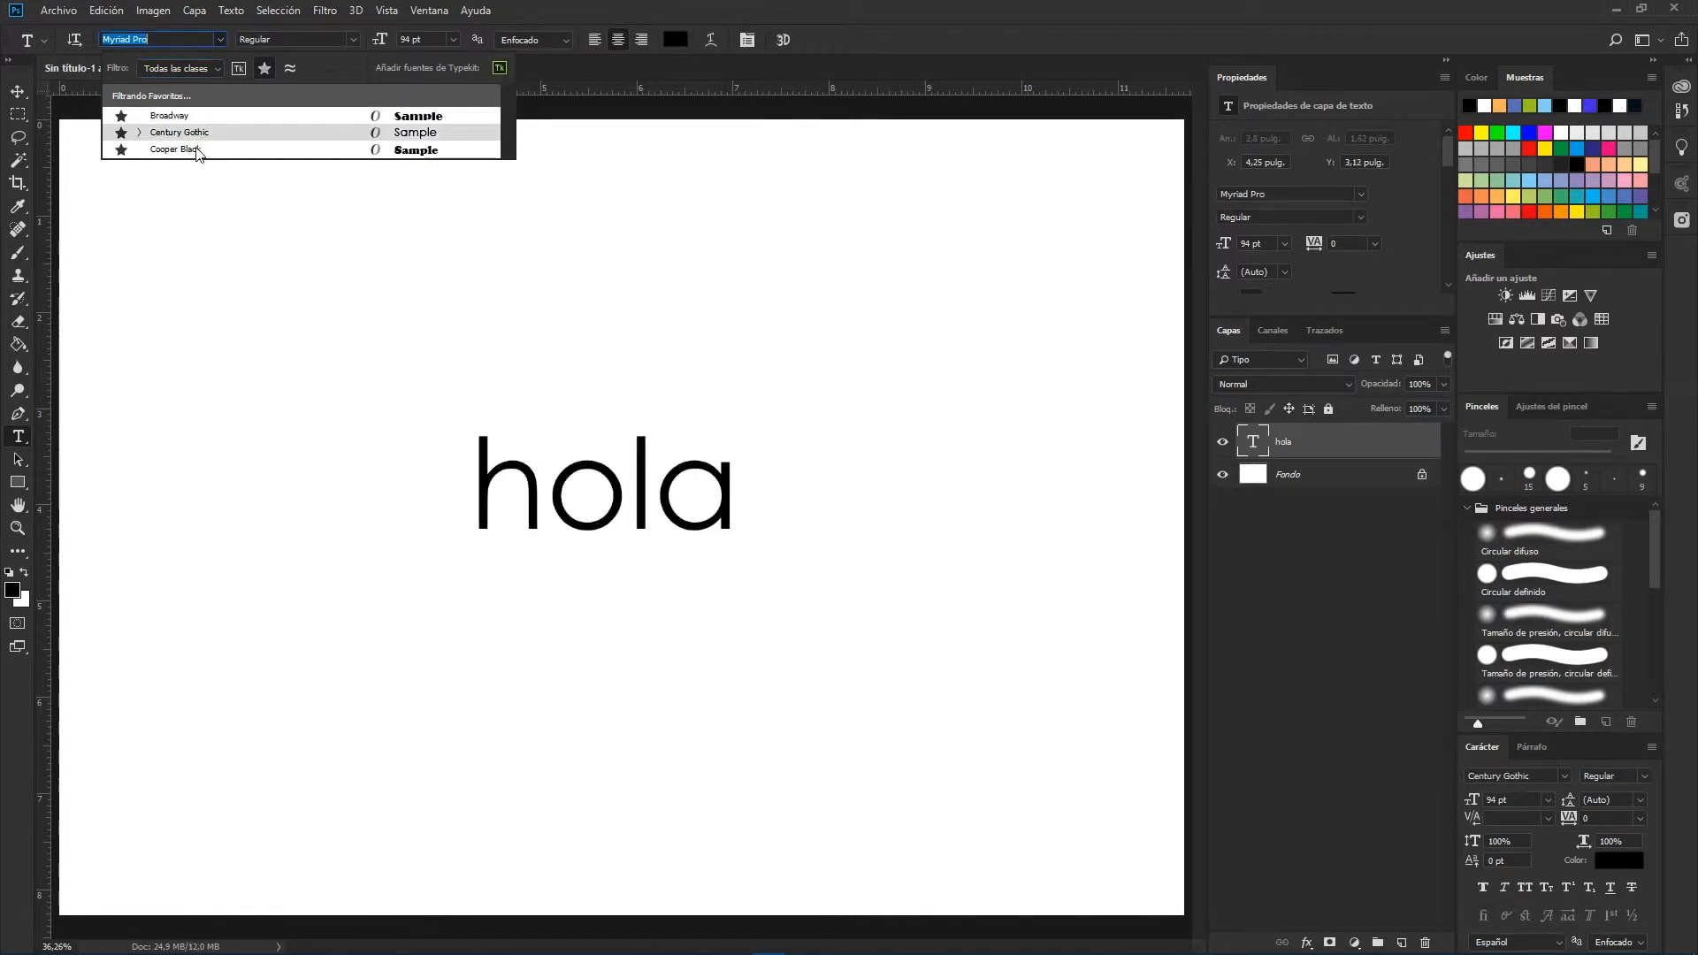
{"action": "left_click", "coordinate": [172, 116]}
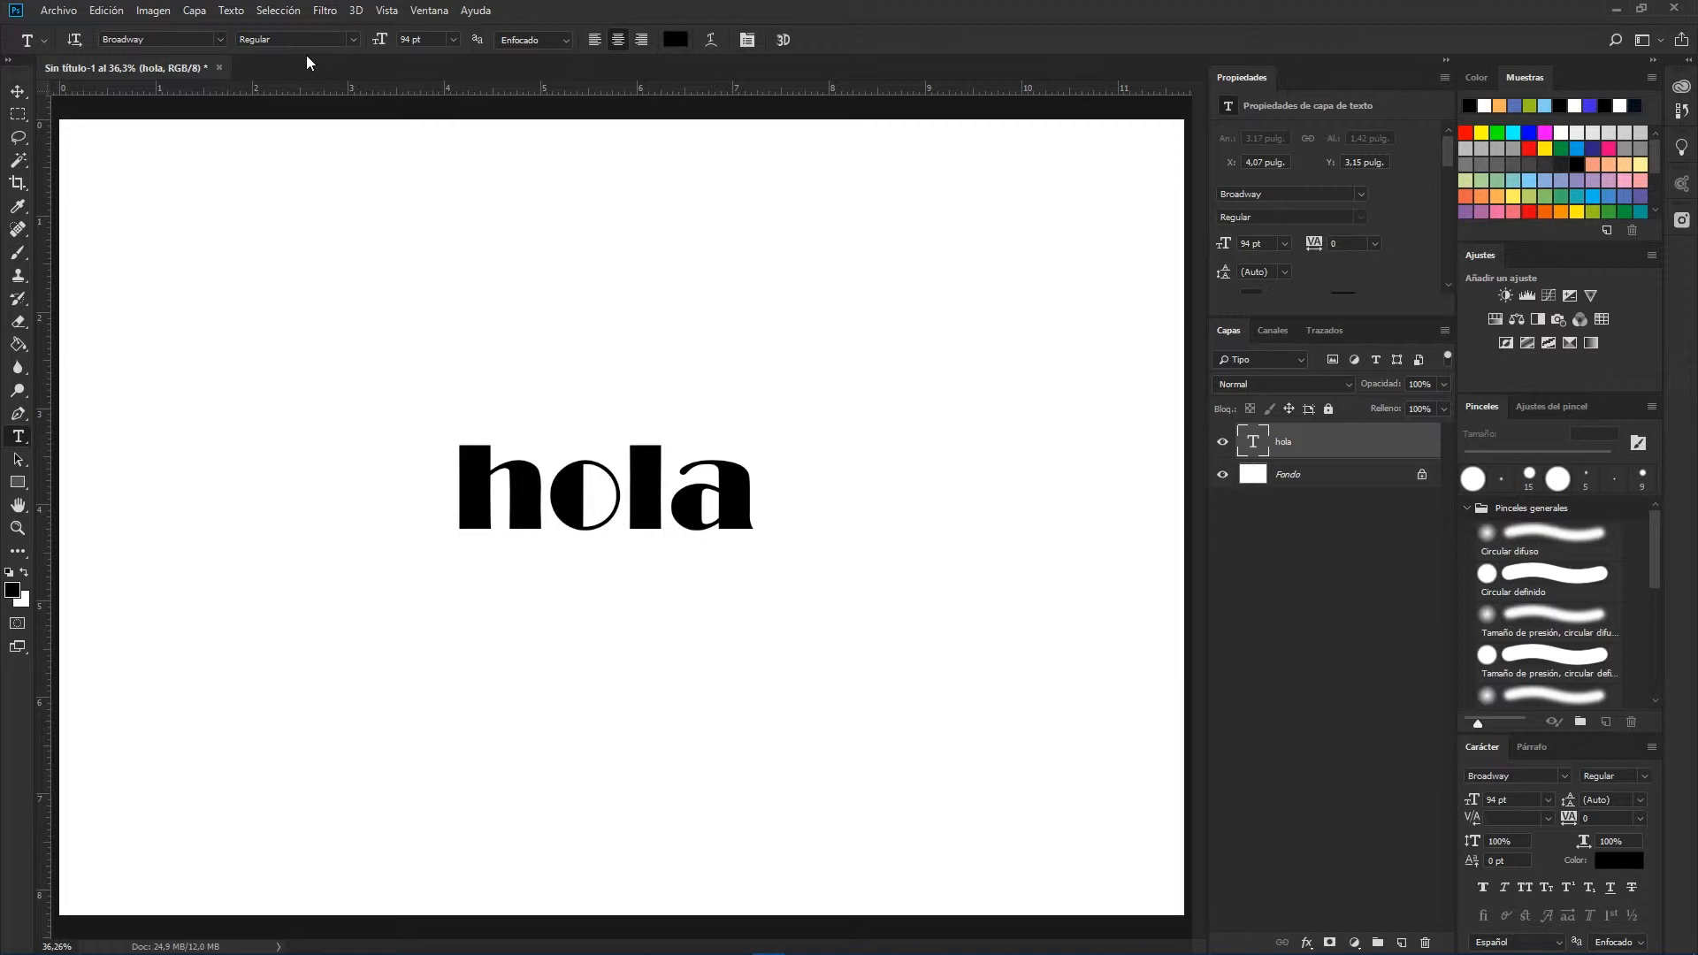
{"action": "left_click", "coordinate": [352, 41]}
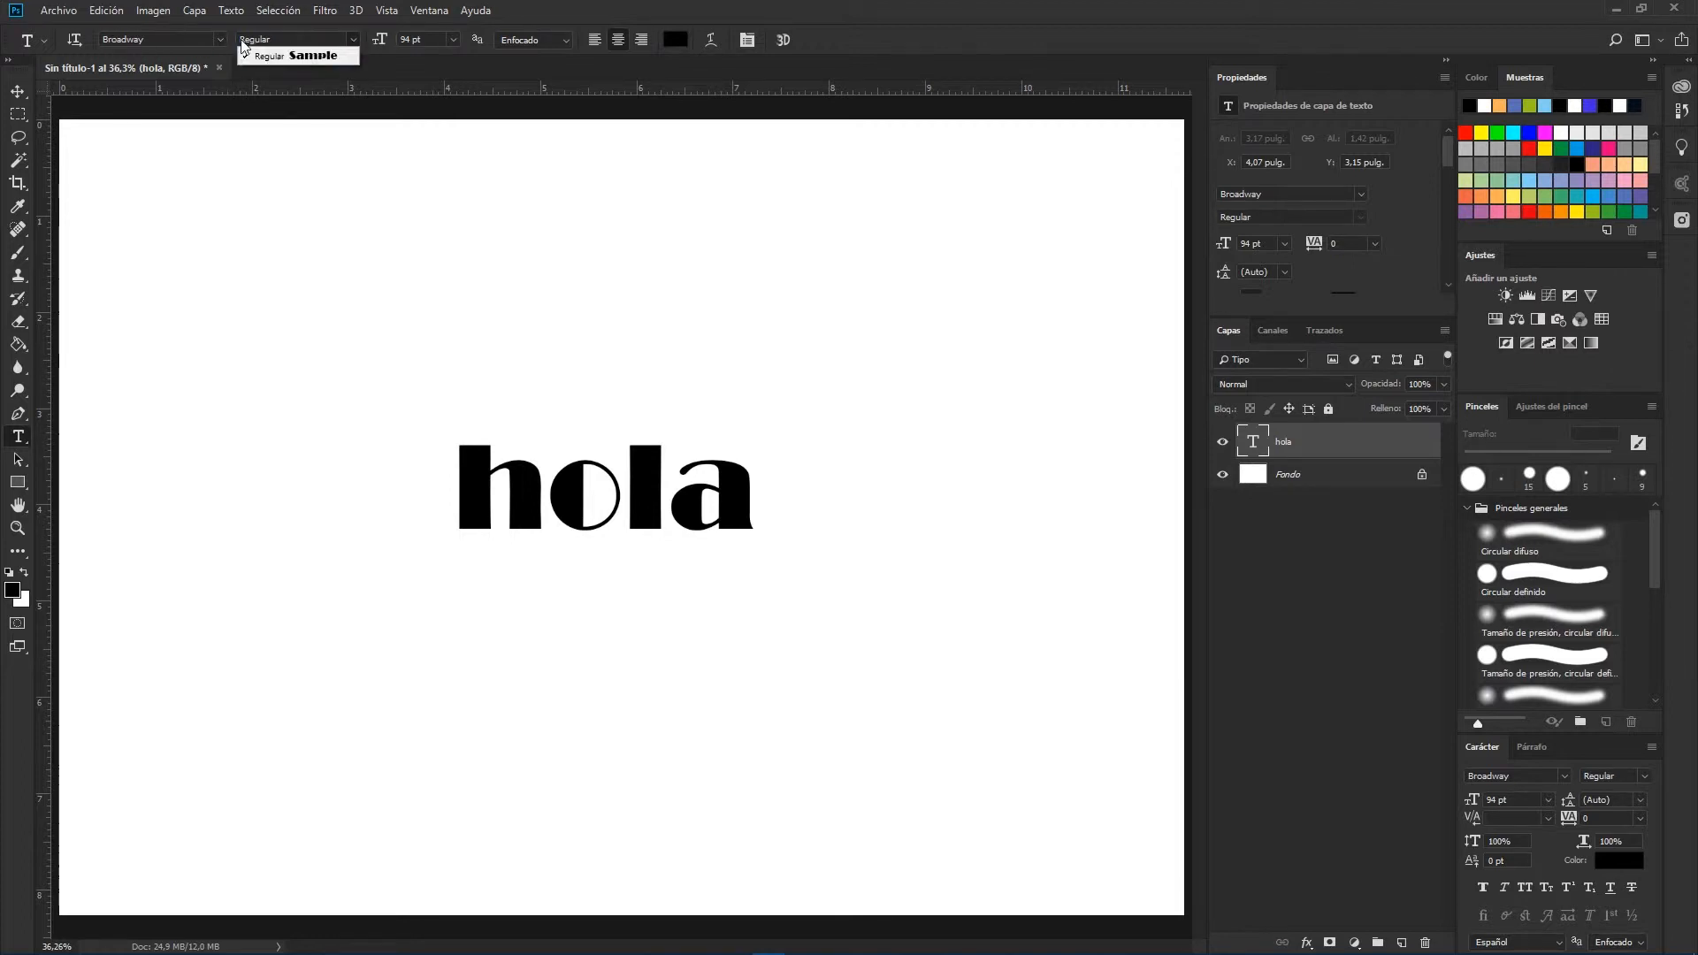
{"action": "left_click", "coordinate": [351, 39]}
- Change the "hola" text's font to Century Gothic in the Italic style
{"action": "left_click", "coordinate": [222, 39]}
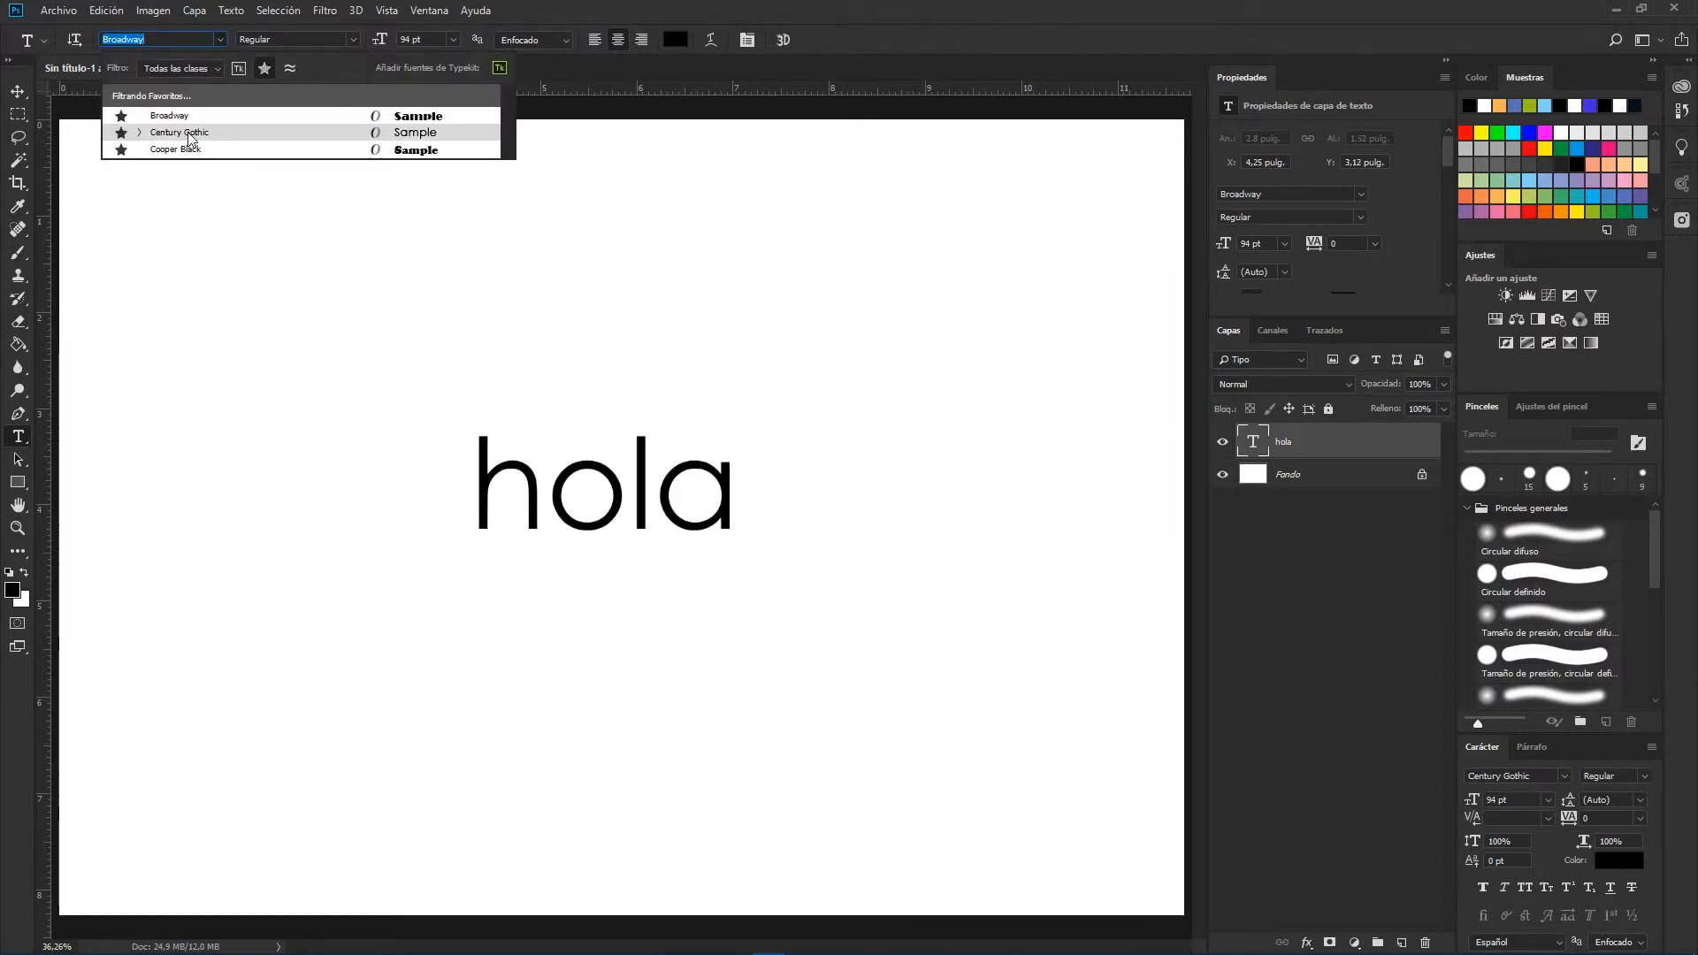
{"action": "left_click", "coordinate": [190, 137]}
{"action": "left_click", "coordinate": [347, 39]}
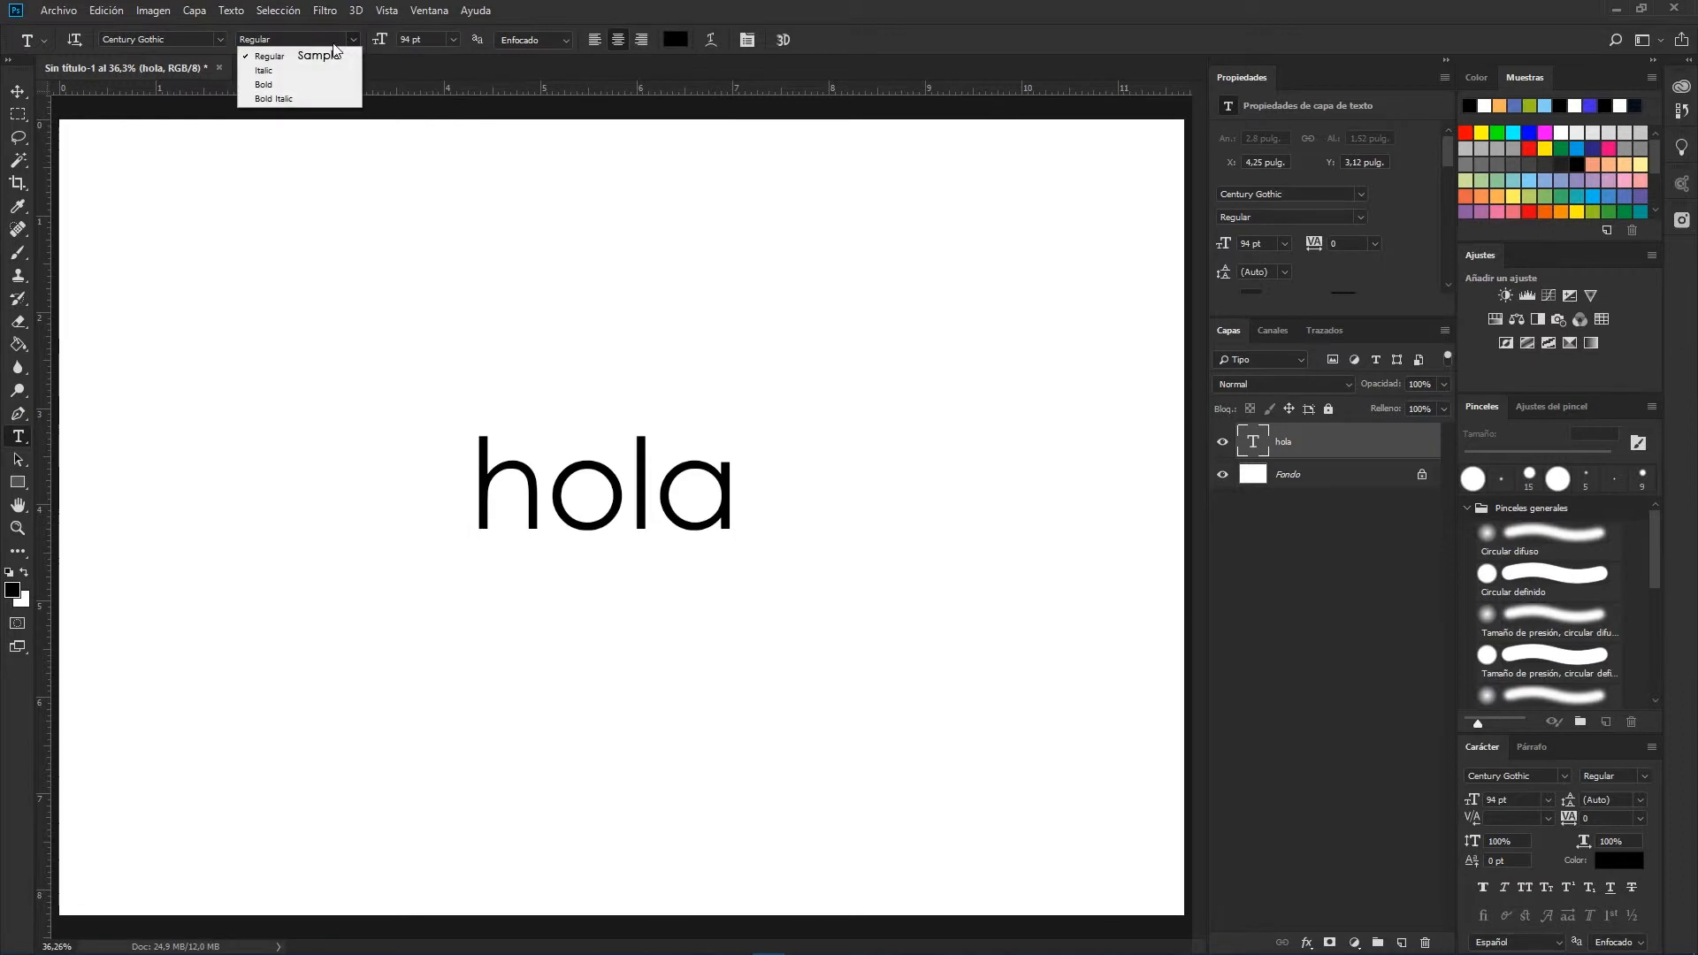
{"action": "left_click", "coordinate": [265, 70]}
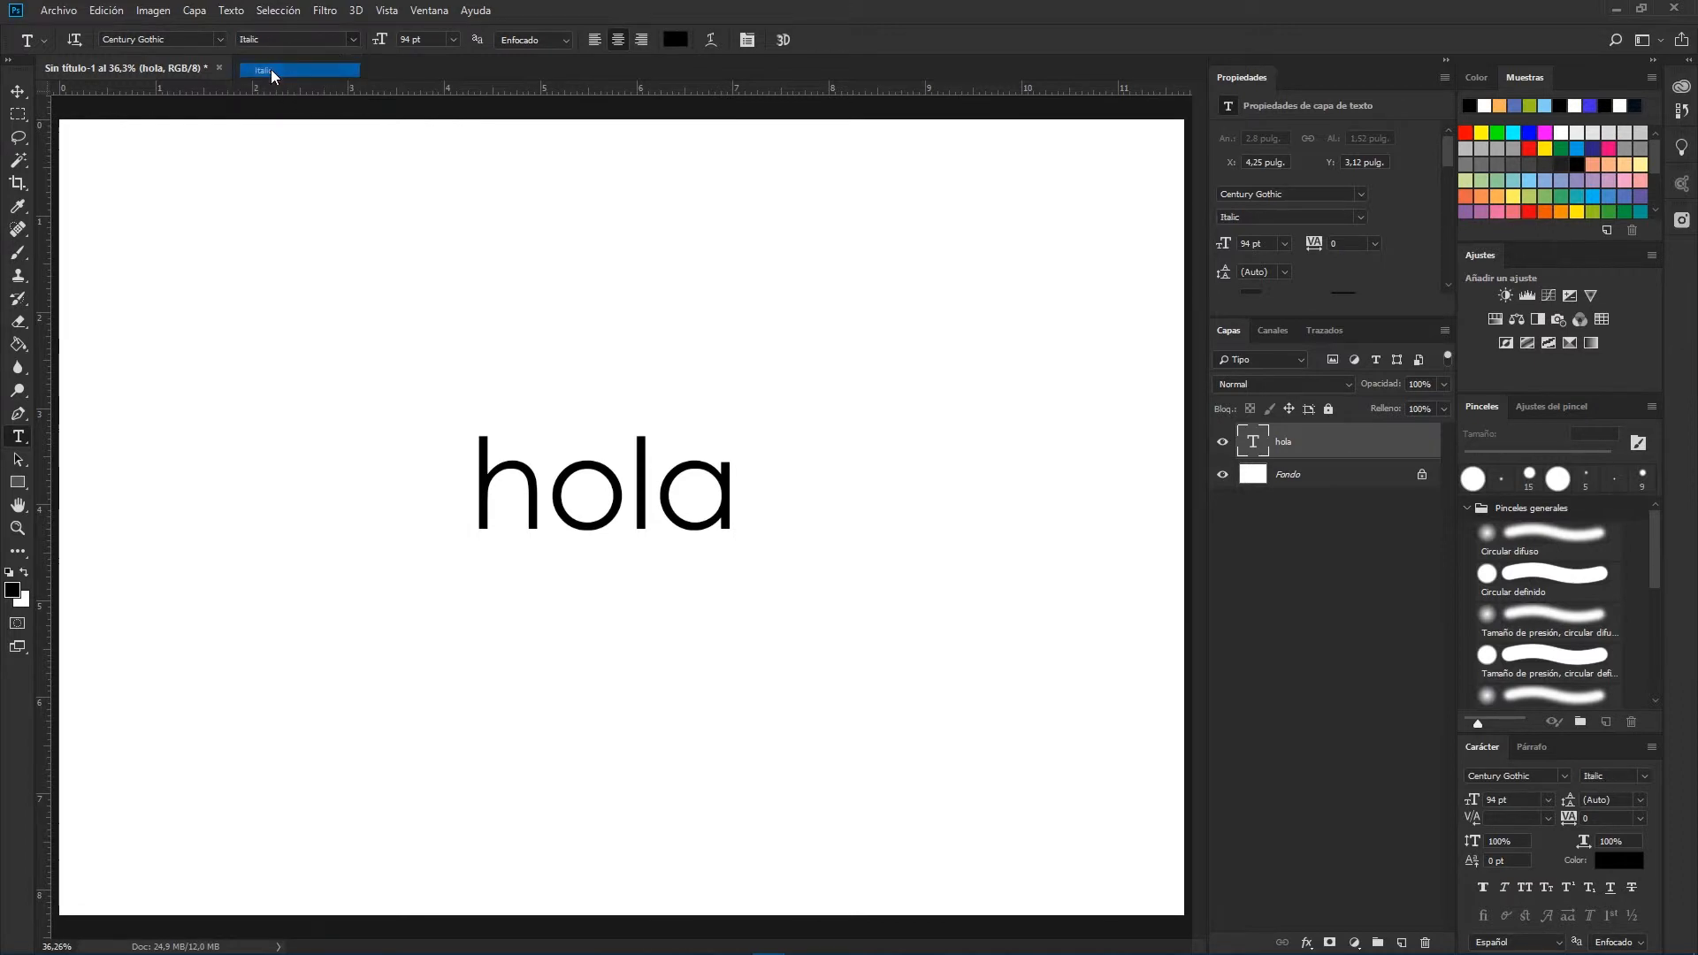
- Try the Bold and Bold Italic styles on the "hola" text and settle on Bold
{"action": "left_click", "coordinate": [352, 39]}
{"action": "left_click", "coordinate": [274, 87]}
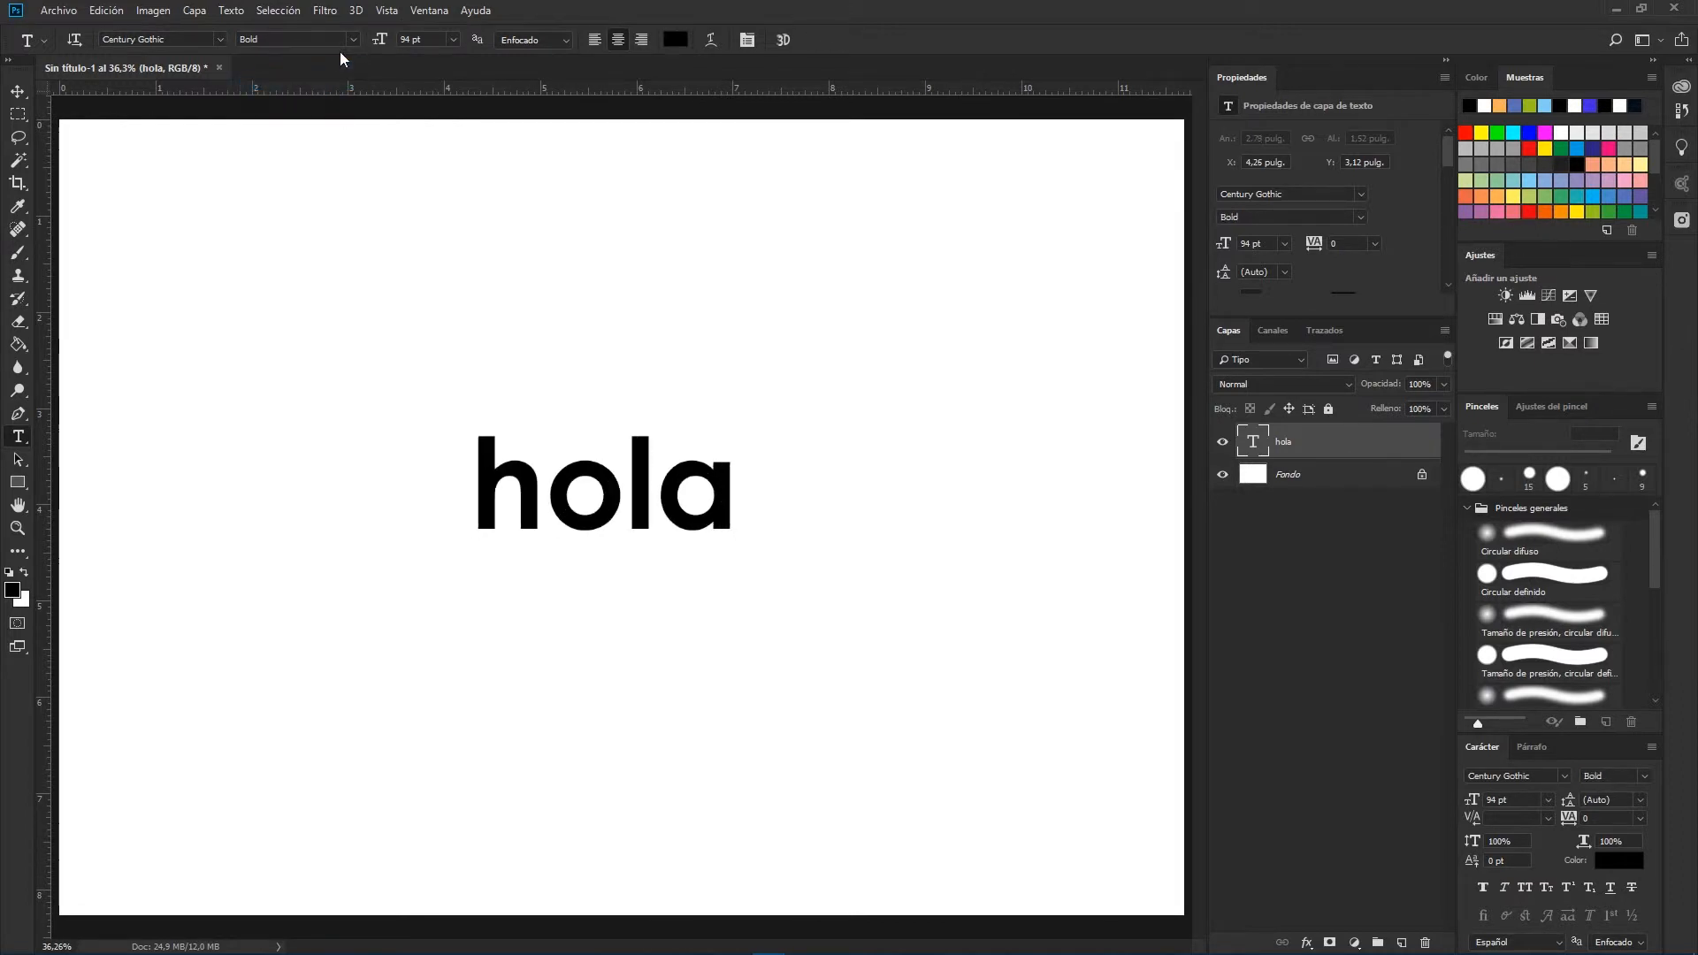
{"action": "left_click", "coordinate": [347, 41]}
{"action": "left_click", "coordinate": [295, 95]}
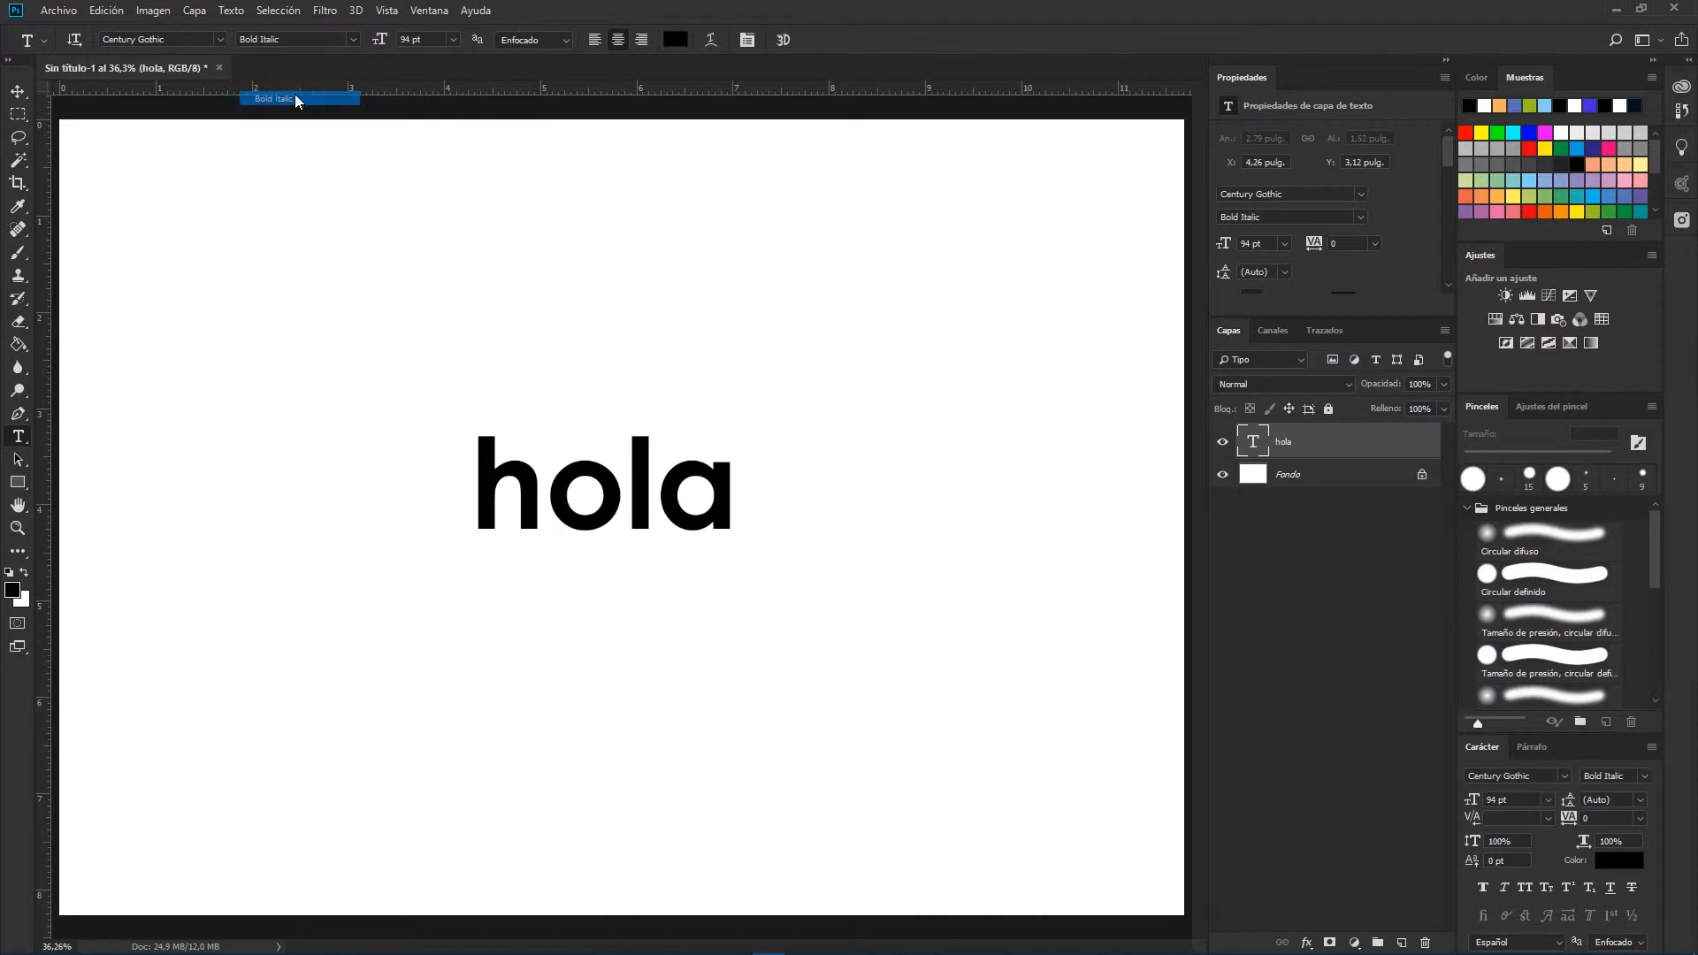
{"action": "left_click", "coordinate": [353, 39]}
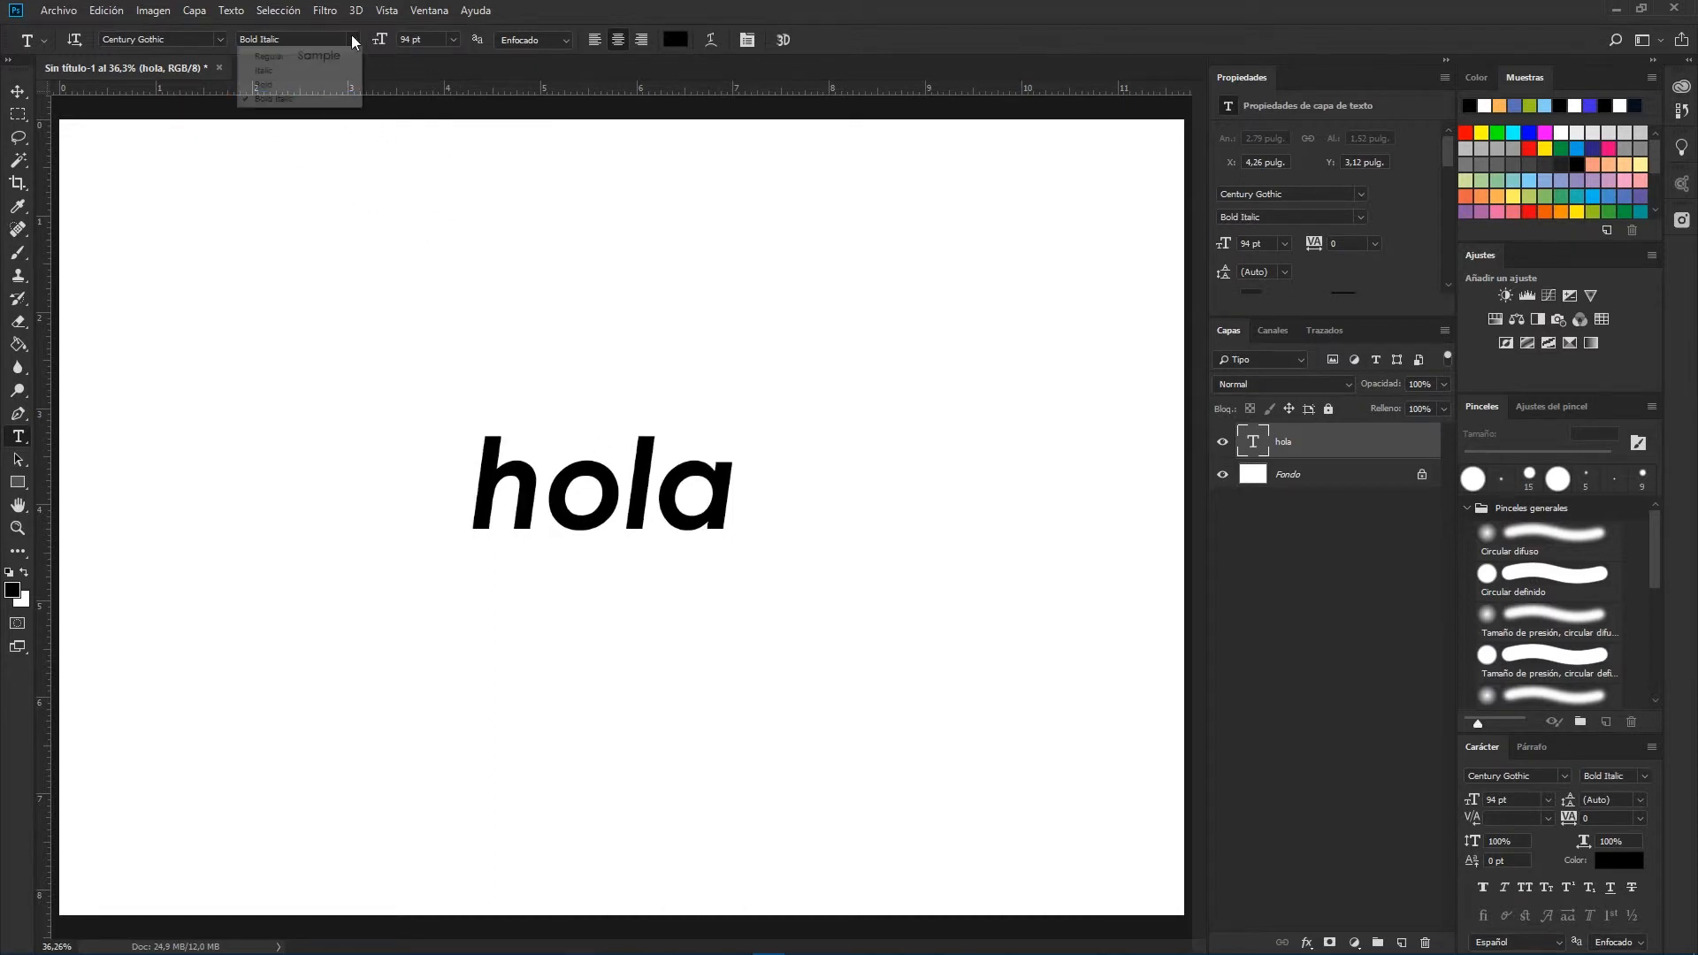
{"action": "left_click", "coordinate": [338, 86]}
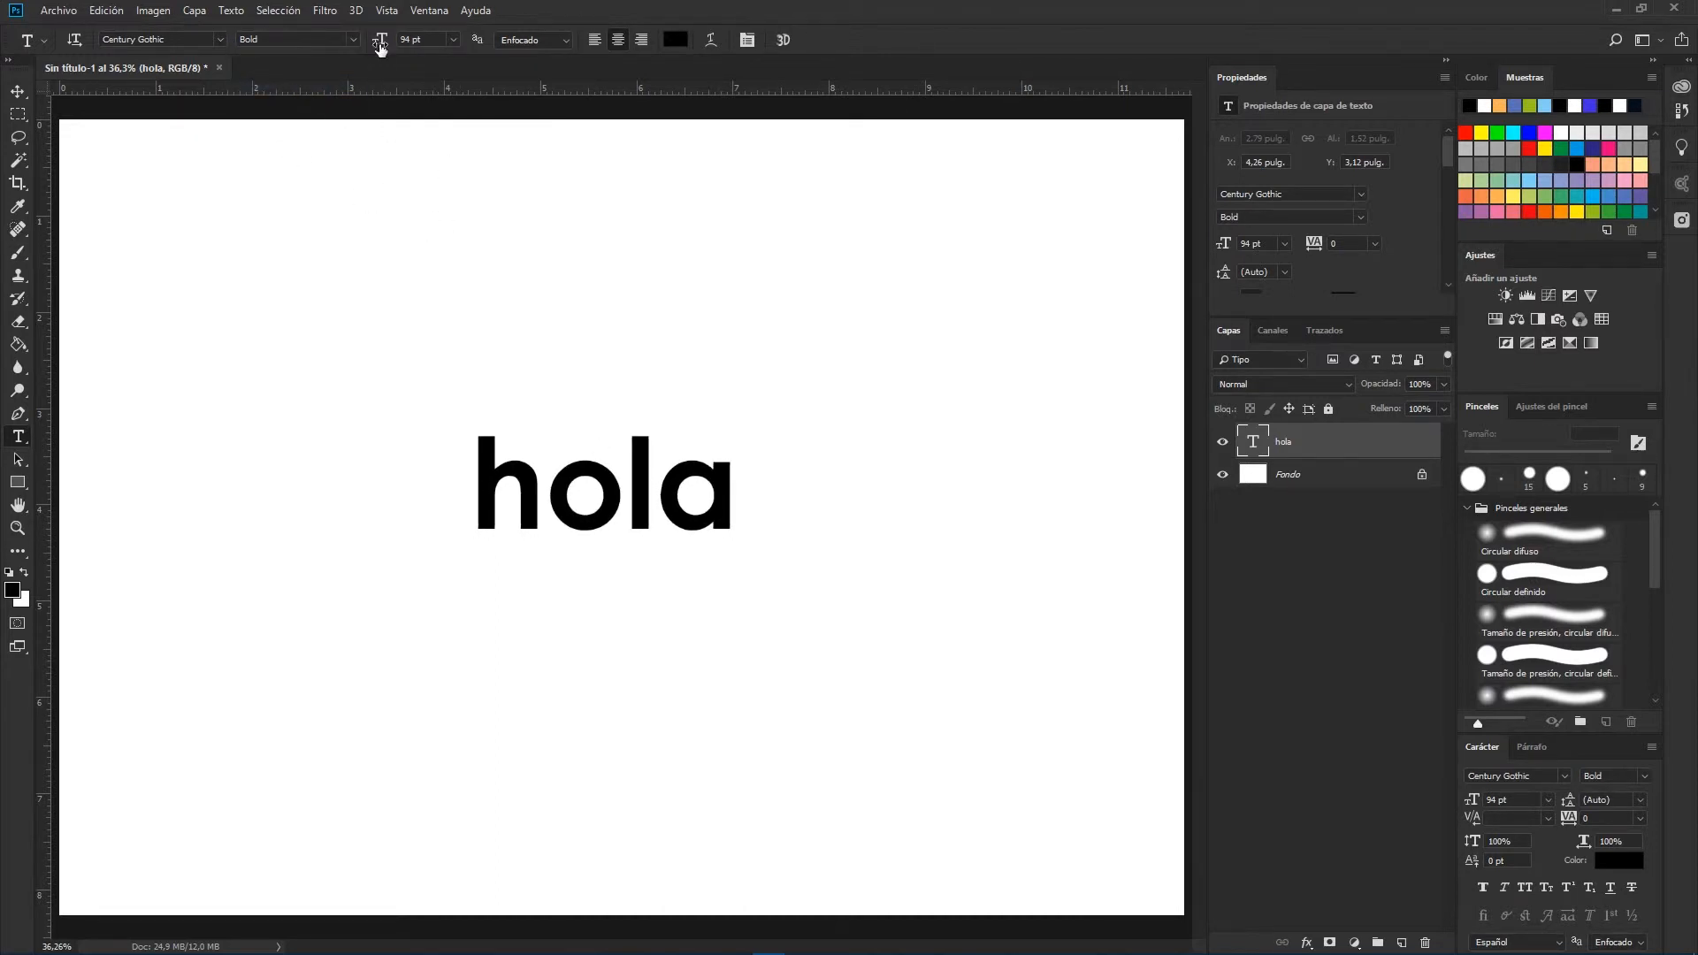
- Try font sizes of 48 pt and 60 pt on the "hola" text and settle on 72 pt
{"action": "left_click", "coordinate": [452, 40]}
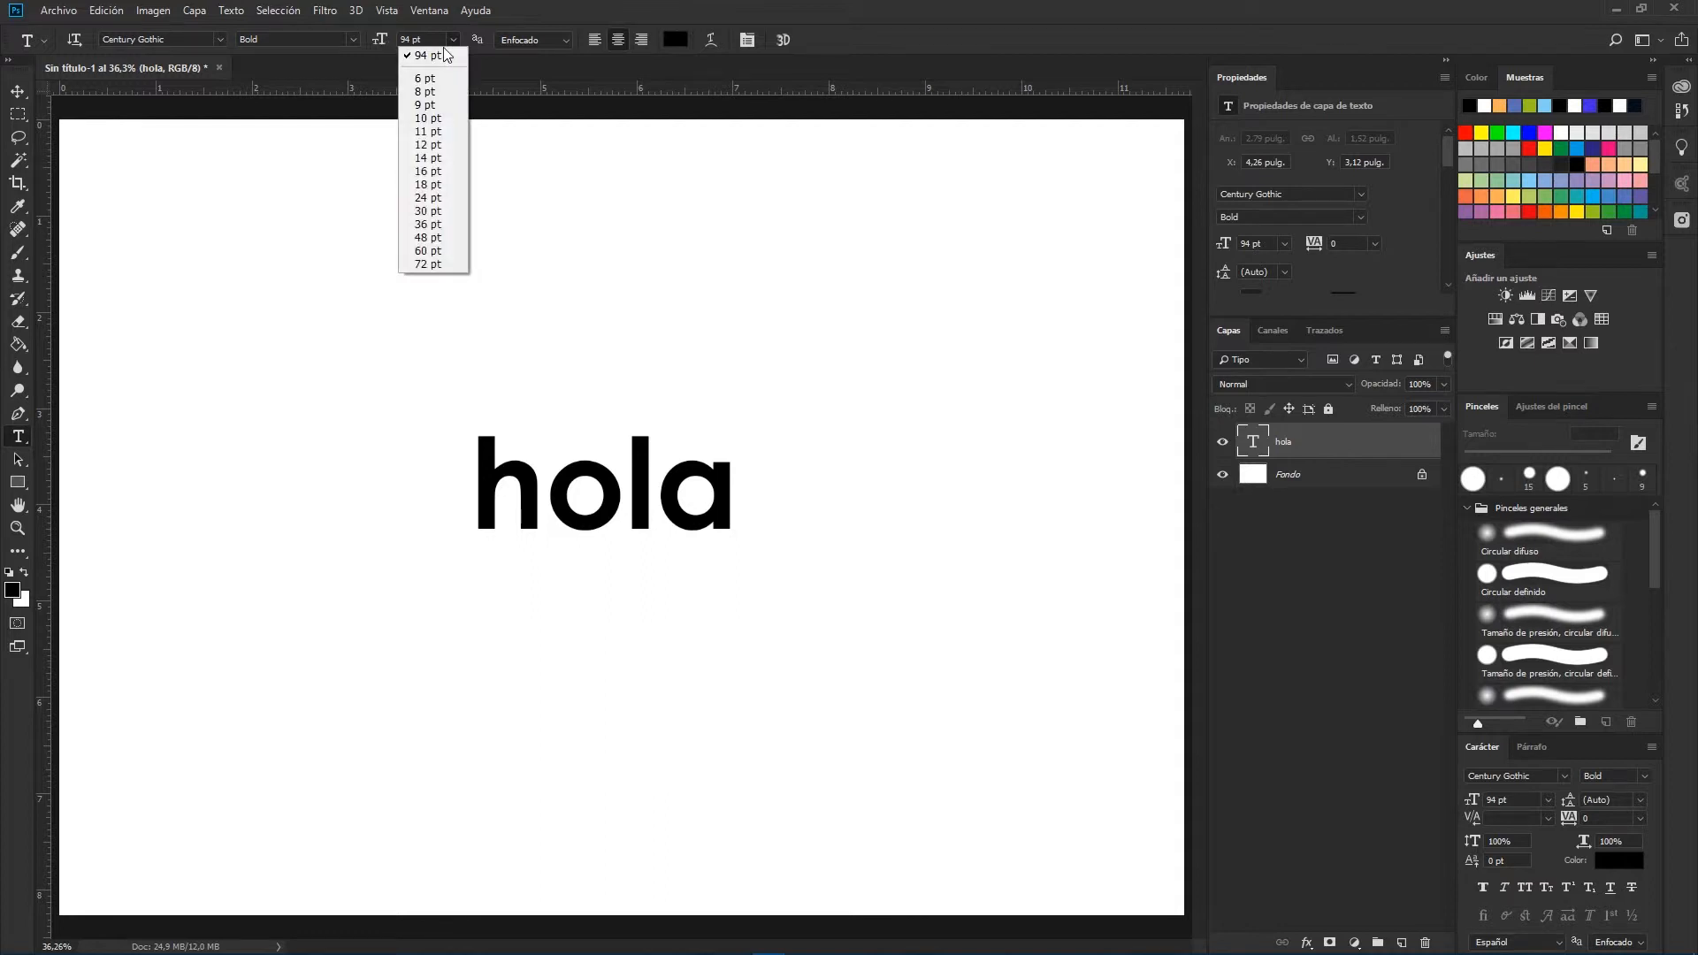
{"action": "left_click", "coordinate": [428, 237]}
{"action": "left_click", "coordinate": [453, 40]}
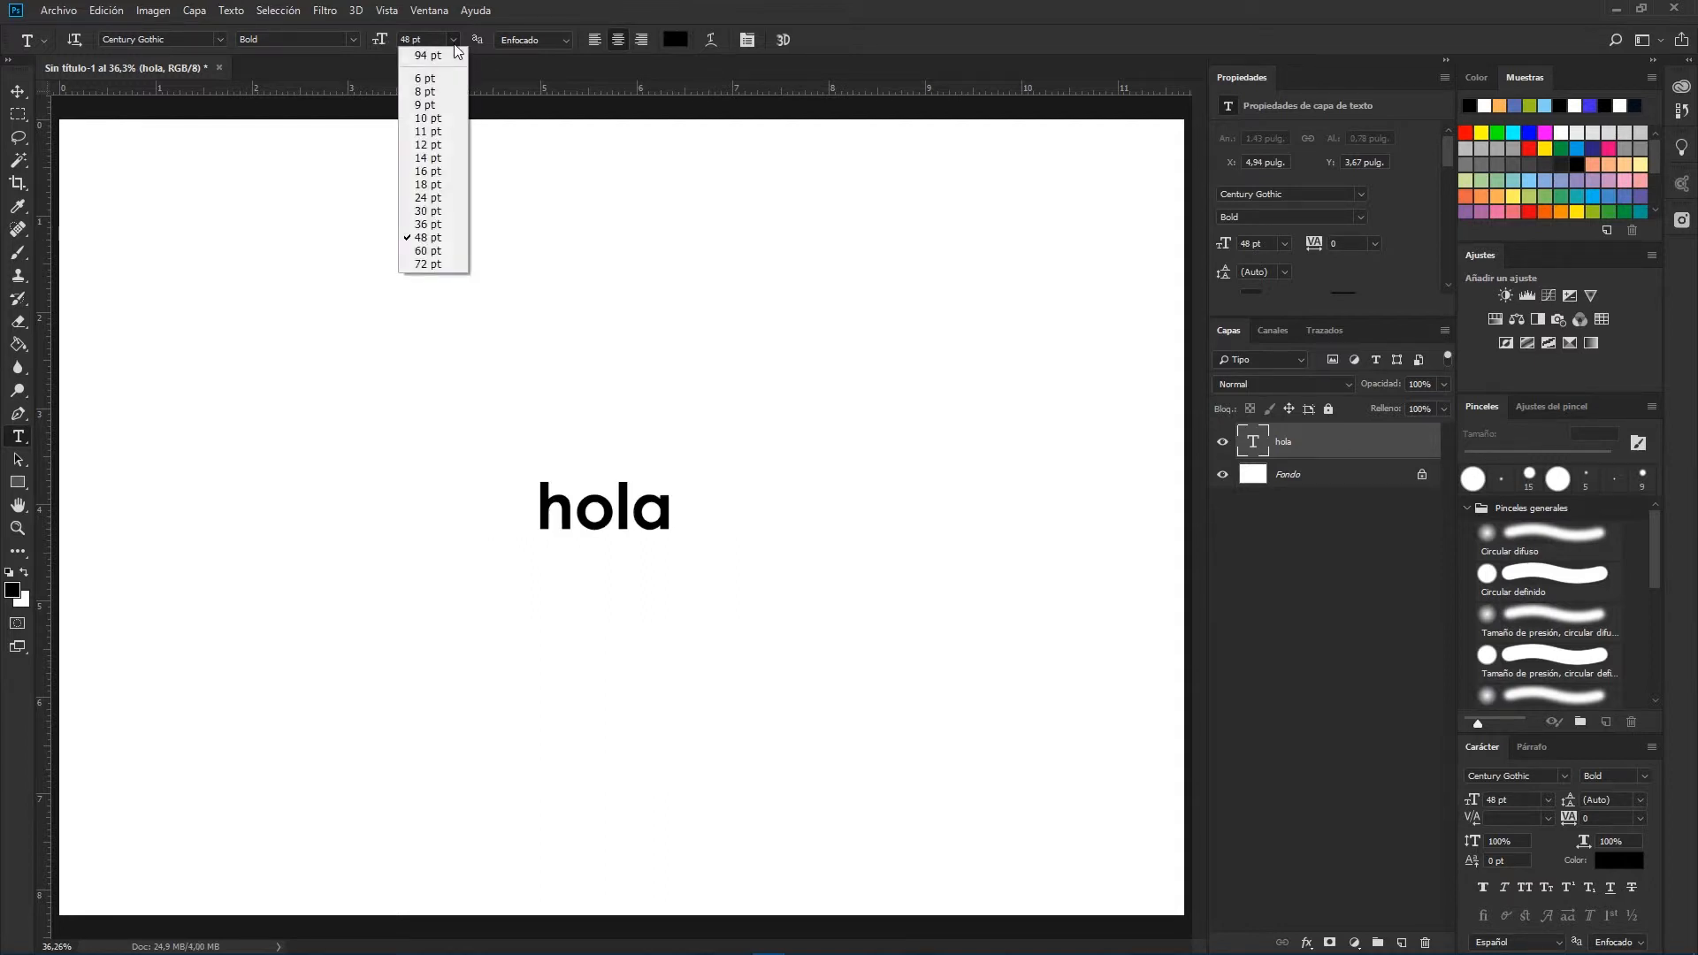
{"action": "left_click", "coordinate": [428, 251]}
{"action": "left_click", "coordinate": [453, 40]}
{"action": "left_click", "coordinate": [434, 263]}
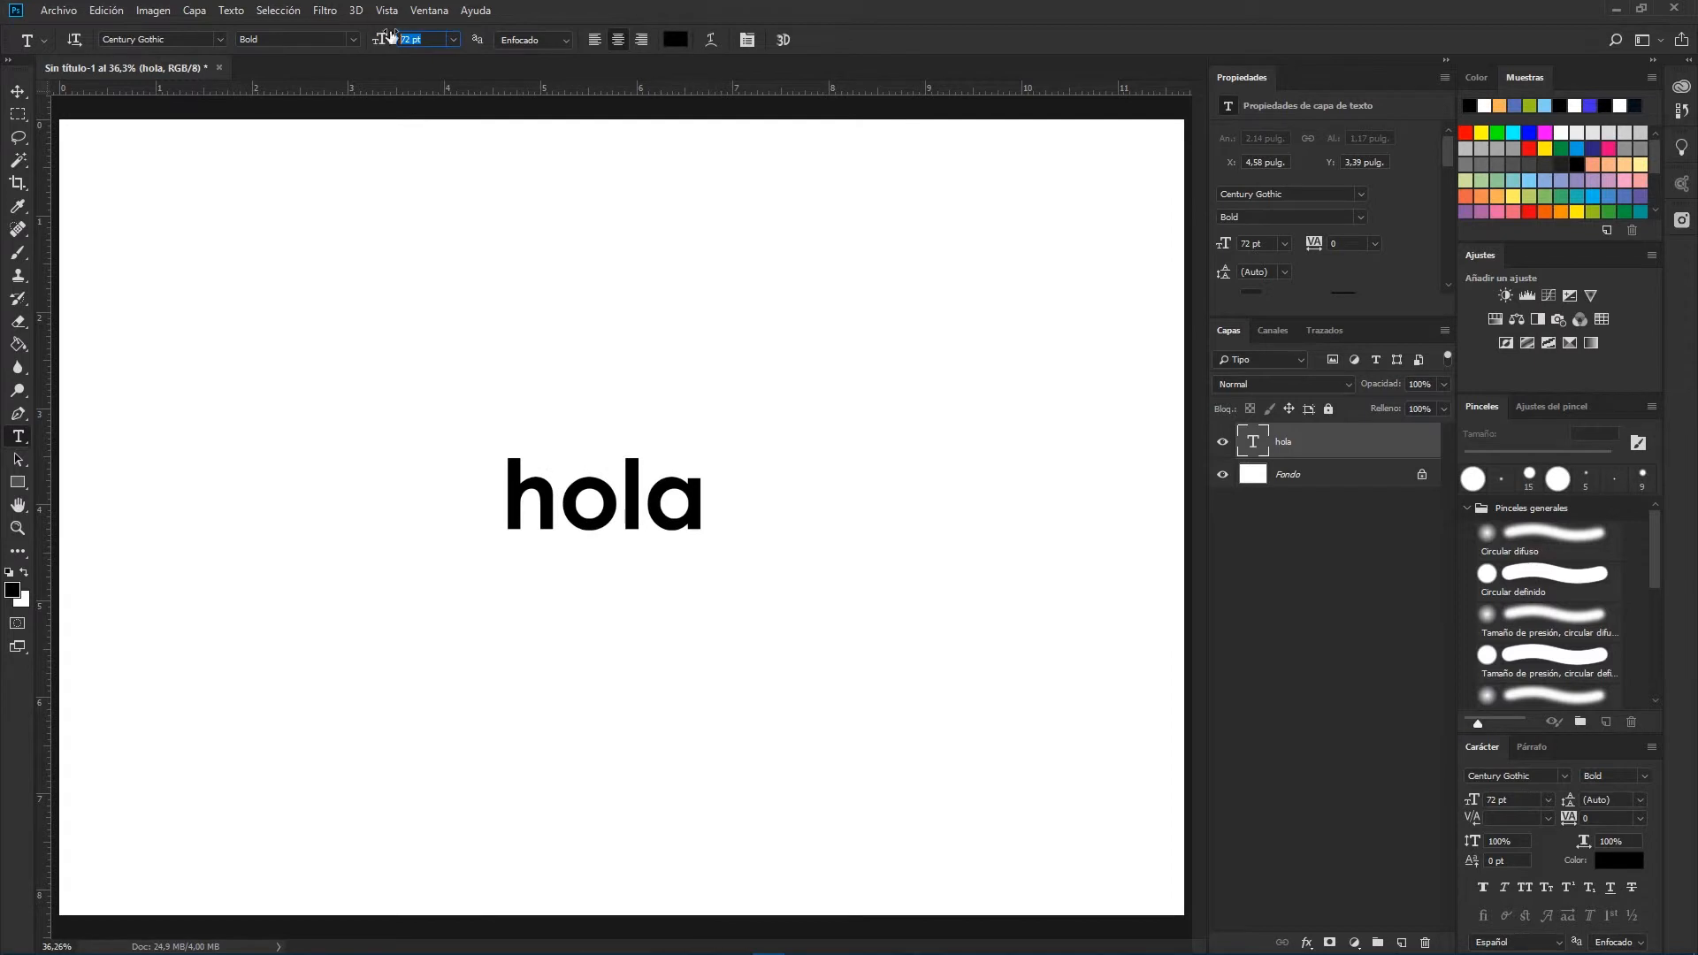
- Try font sizes of 120 pt and 83 pt on the "hola" text and settle on 152 pt
{"action": "type", "text": "120"}
{"action": "key", "text": "Return"}
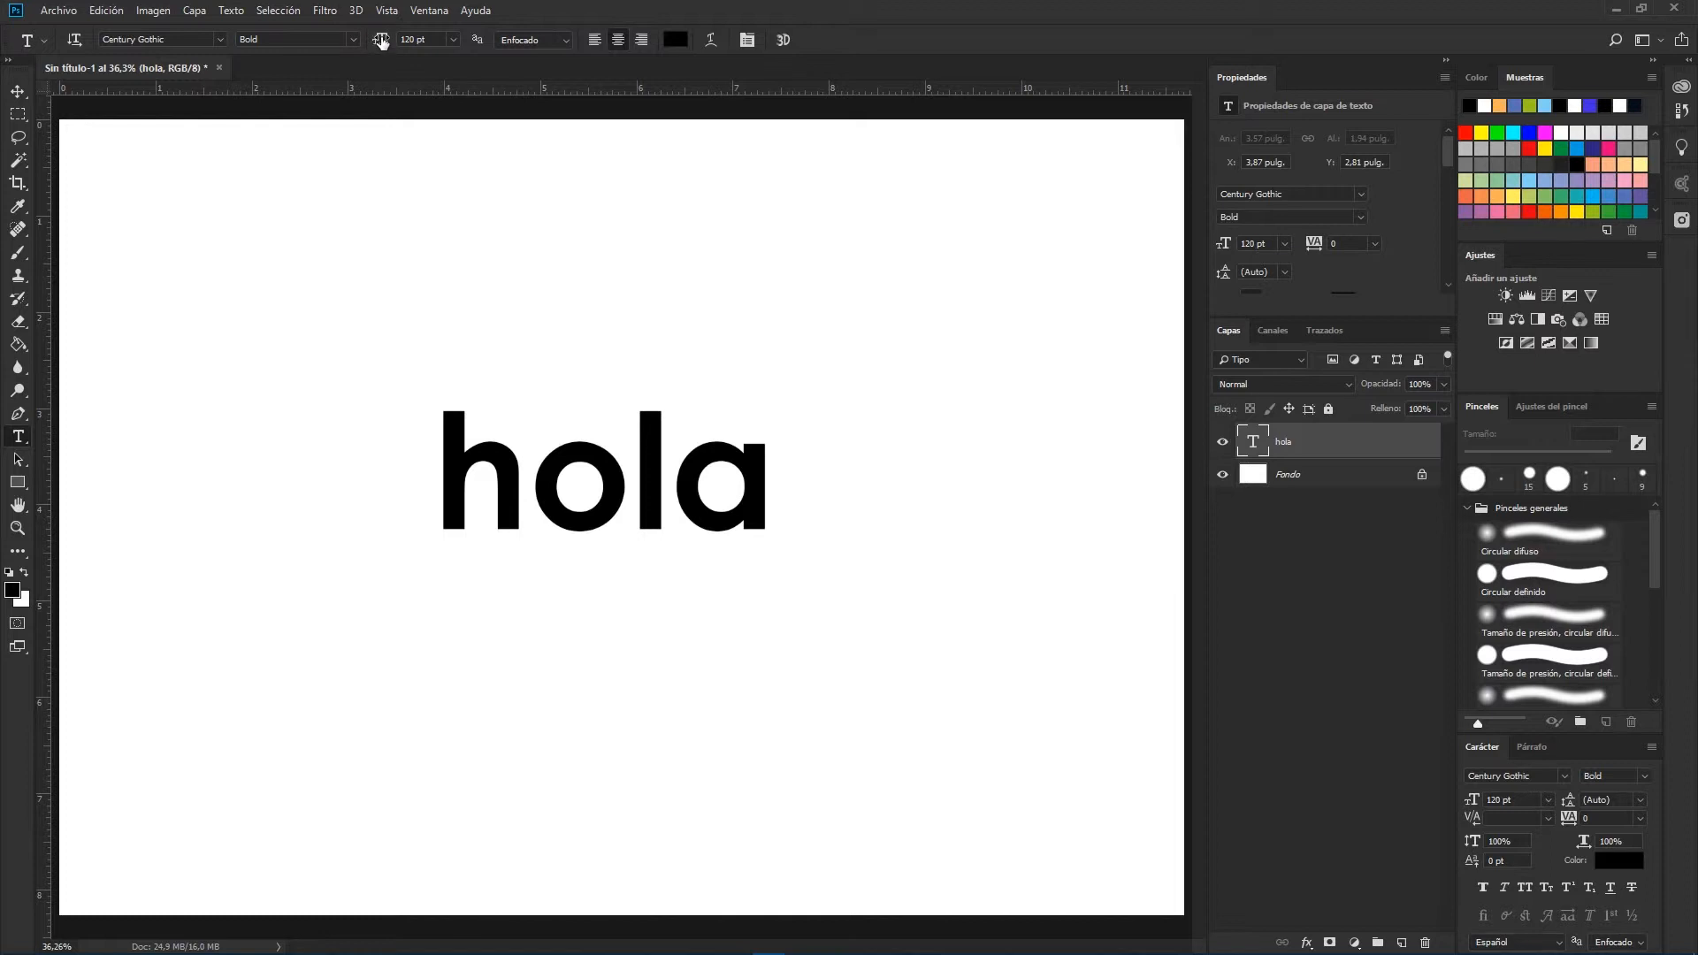
{"action": "left_click_drag", "start_coordinate": [381, 41], "coordinate": [362, 46]}
{"action": "key", "text": "Down"}
{"action": "key", "text": "Down"}
{"action": "key", "text": "Down"}
{"action": "key", "text": "Down"}
{"action": "key", "text": "Down"}
{"action": "key", "text": "Down"}
{"action": "key", "text": "Down"}
{"action": "key", "text": "Down"}
{"action": "key", "text": "Down"}
{"action": "key", "text": "Down"}
{"action": "key", "text": "Down"}
{"action": "key", "text": "Down"}
{"action": "key", "text": "Down"}
{"action": "key", "text": "Down"}
{"action": "key", "text": "Down"}
{"action": "key", "text": "Down"}
{"action": "key", "text": "Down"}
{"action": "key", "text": "Down"}
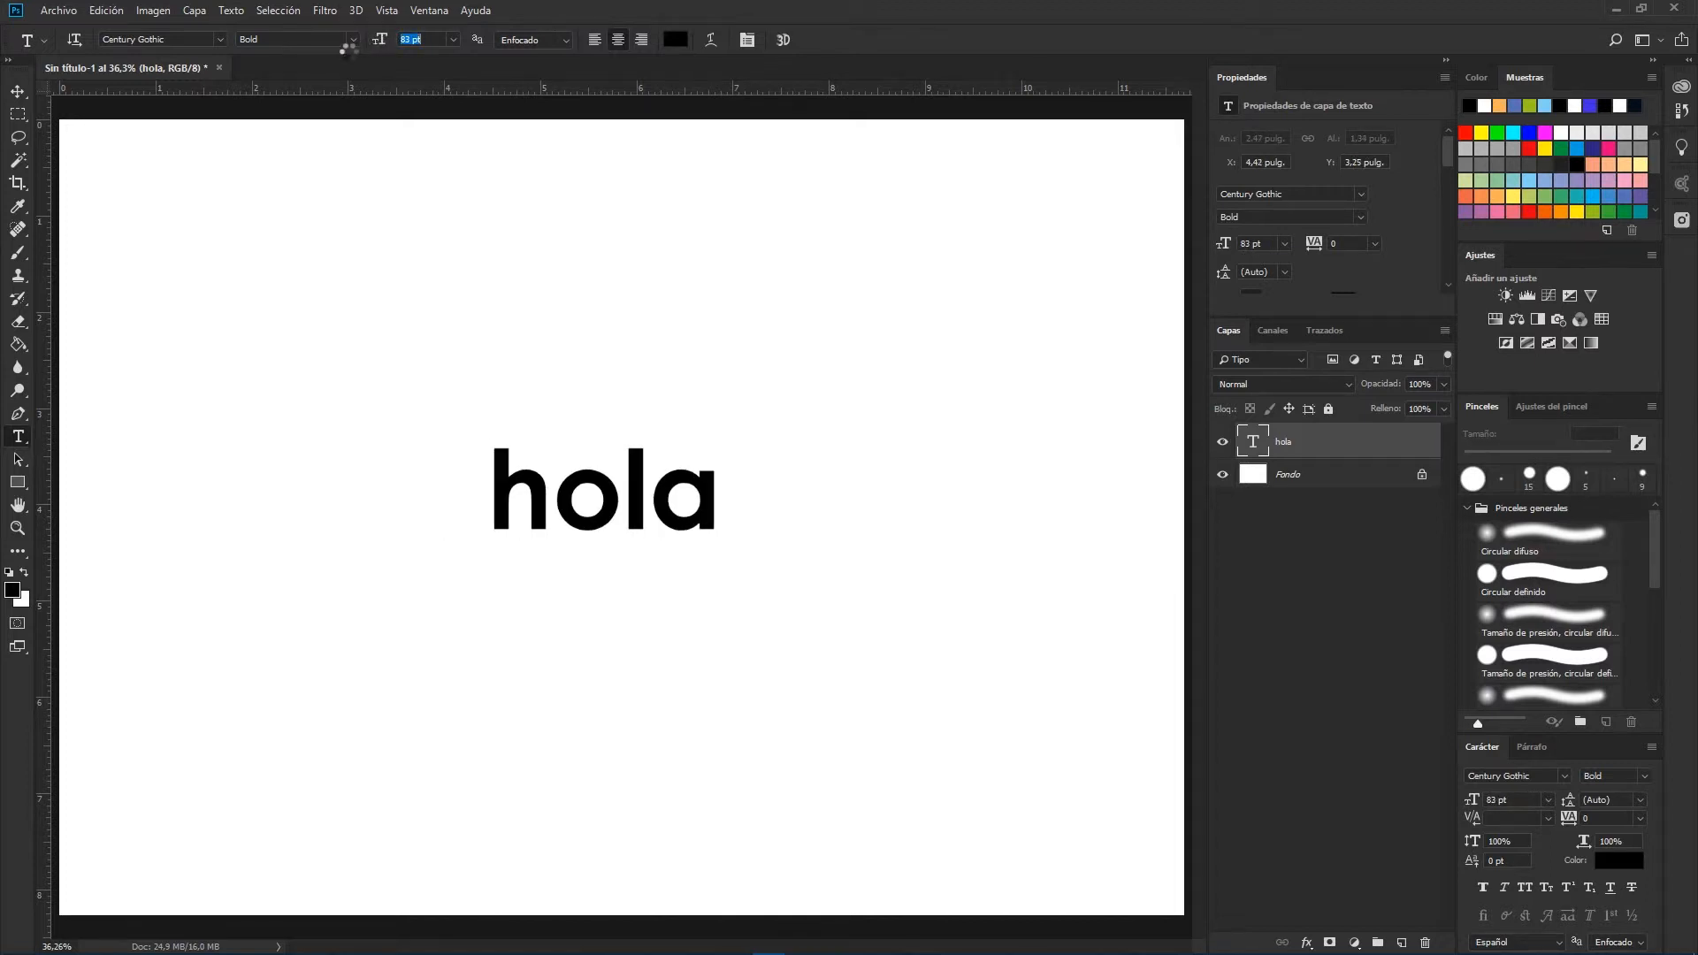
{"action": "left_click_drag", "start_coordinate": [330, 58], "coordinate": [412, 40]}
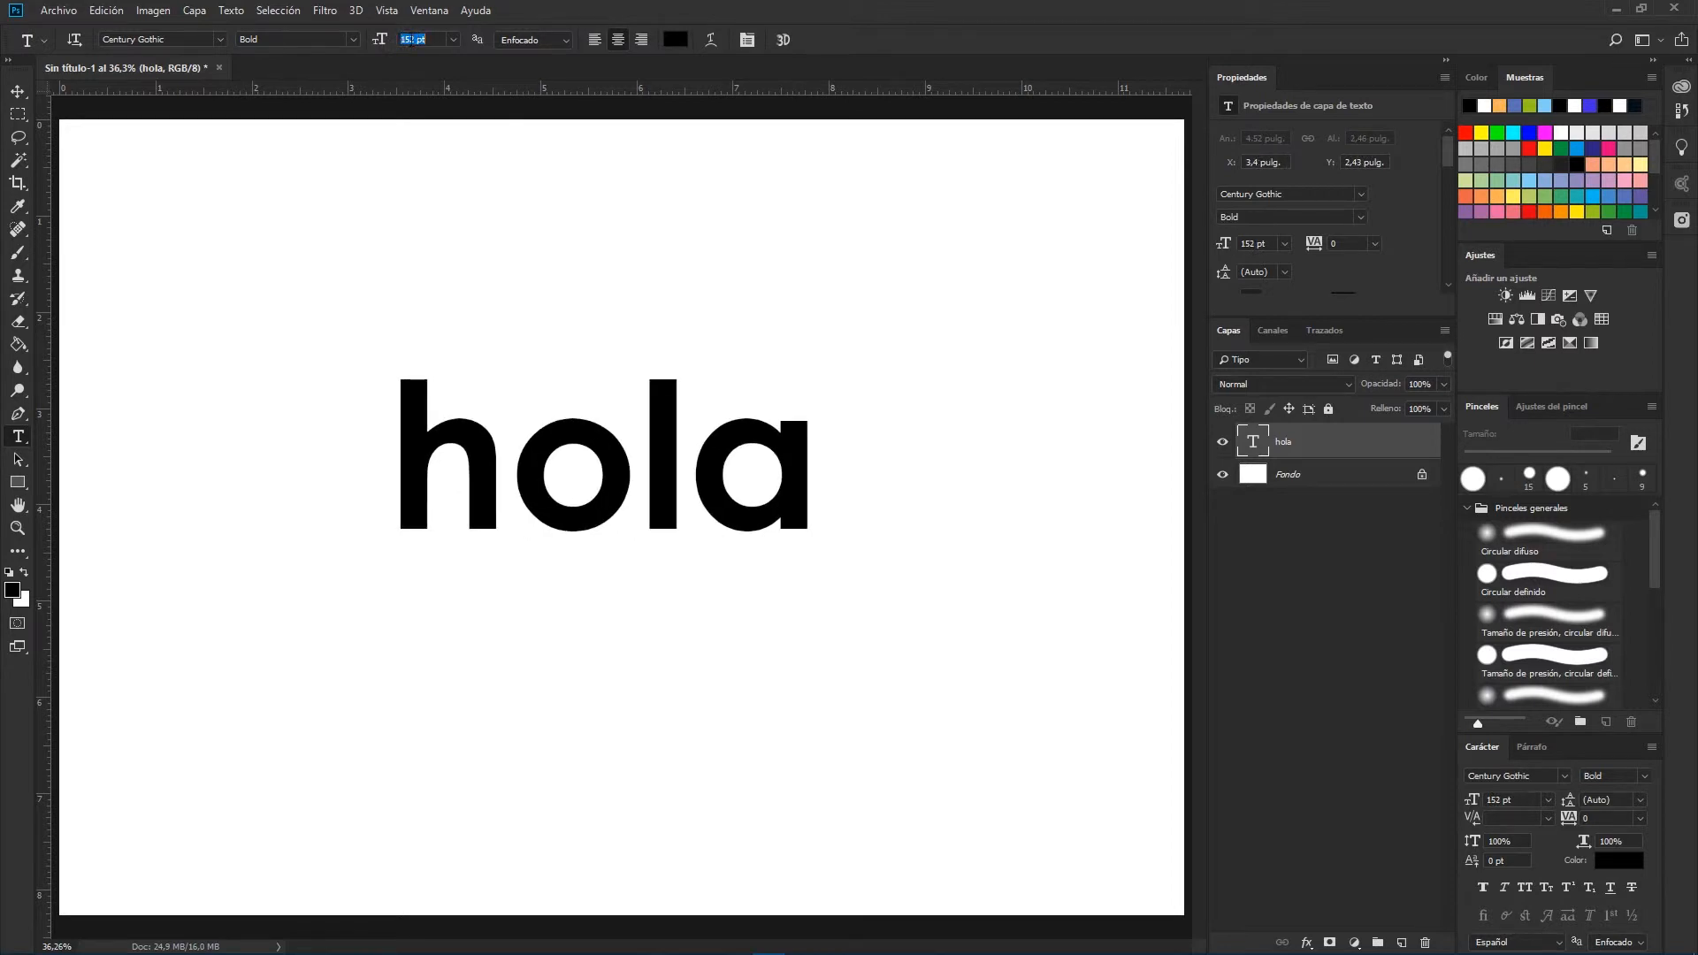
{"action": "left_click", "coordinate": [410, 39]}
- Set the "hola" text's anti-aliasing to Ninguno, examine the letter edges close up and restore Enfocado
{"action": "left_click", "coordinate": [540, 41]}
{"action": "left_click", "coordinate": [517, 58]}
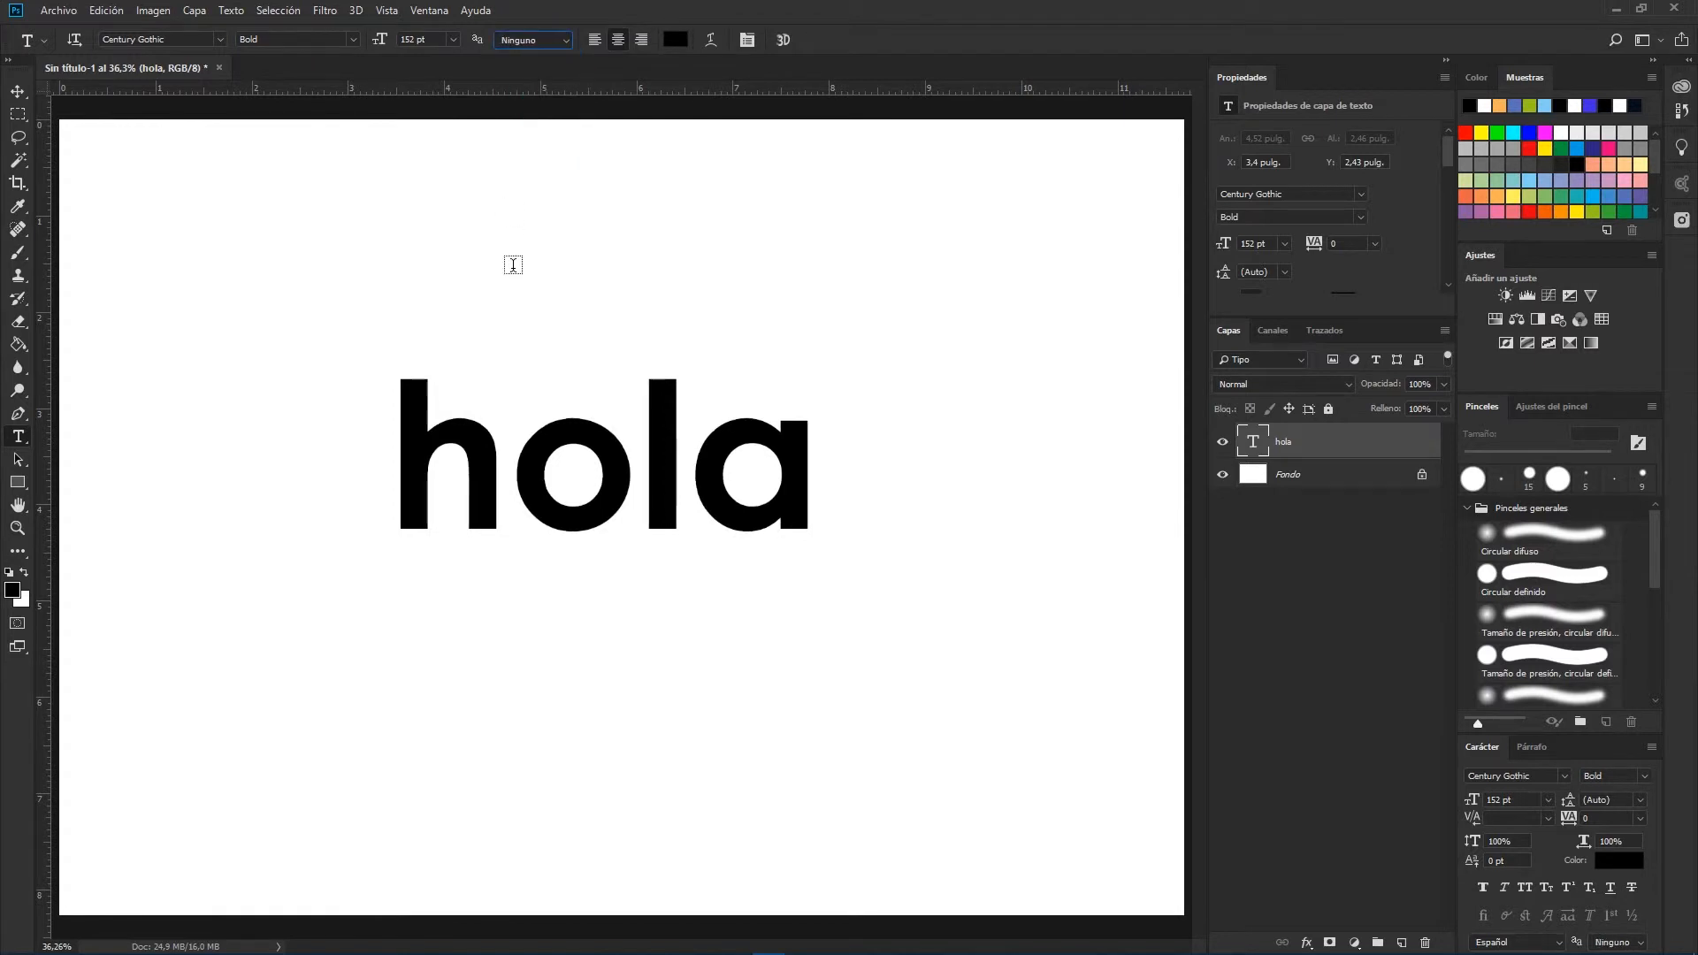
{"action": "scroll", "coordinate": [486, 435], "scroll_direction": "up", "scroll_amount": 5}
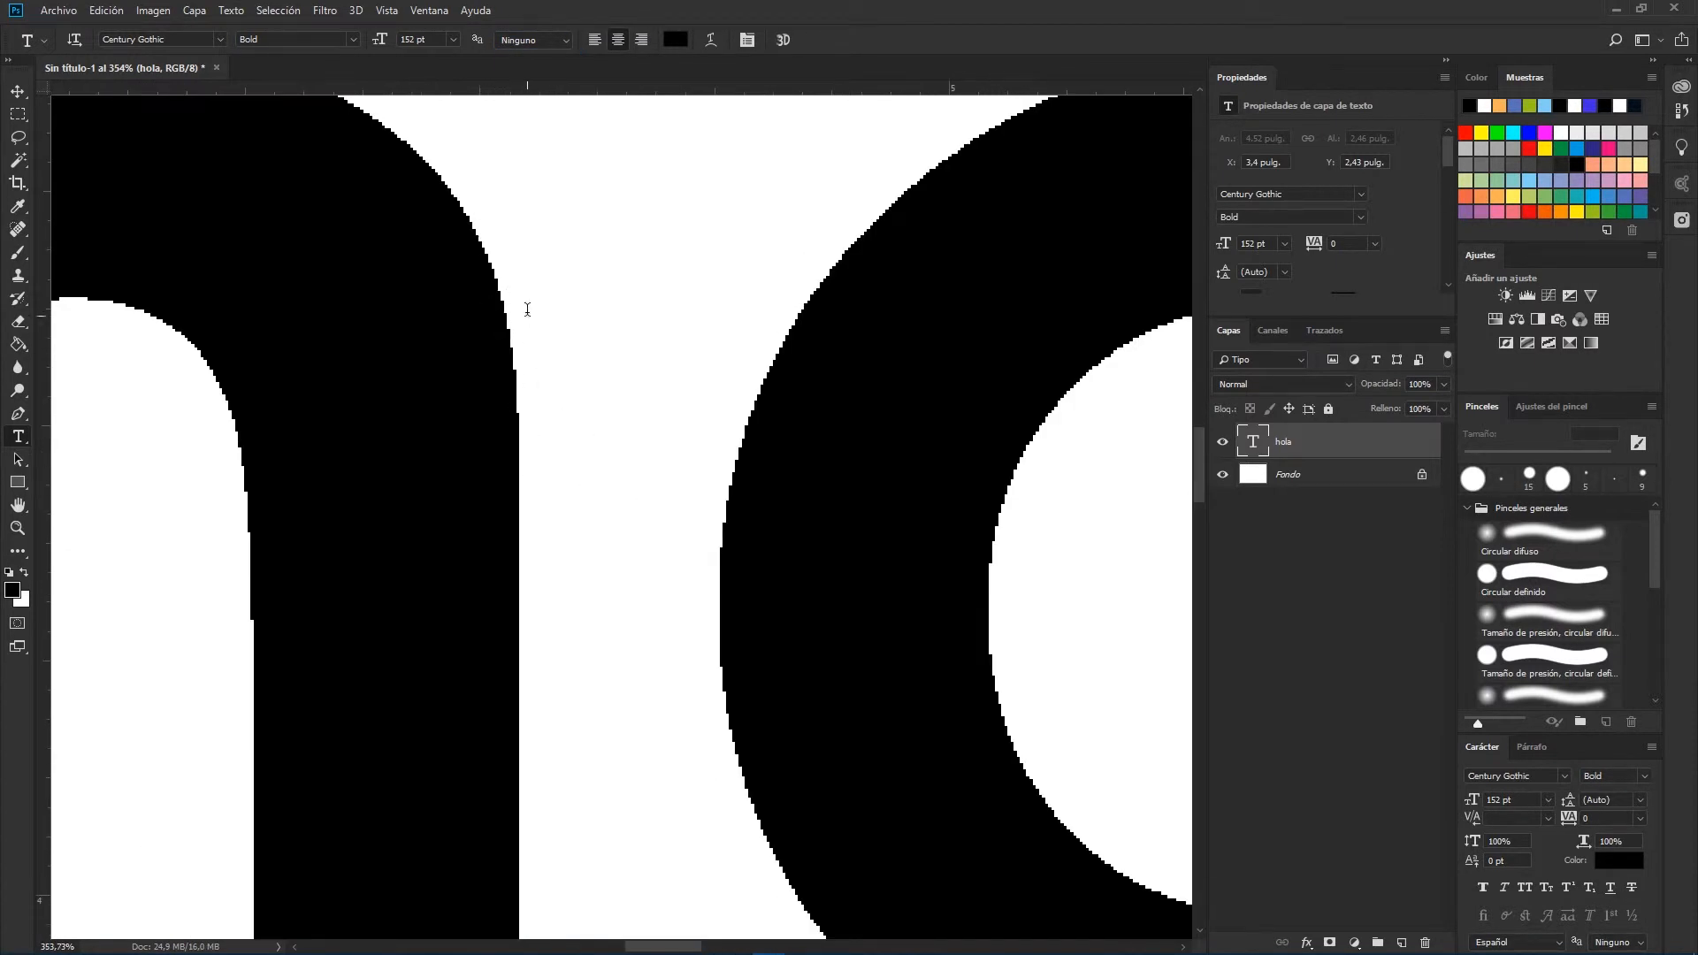
{"action": "left_click", "coordinate": [525, 41]}
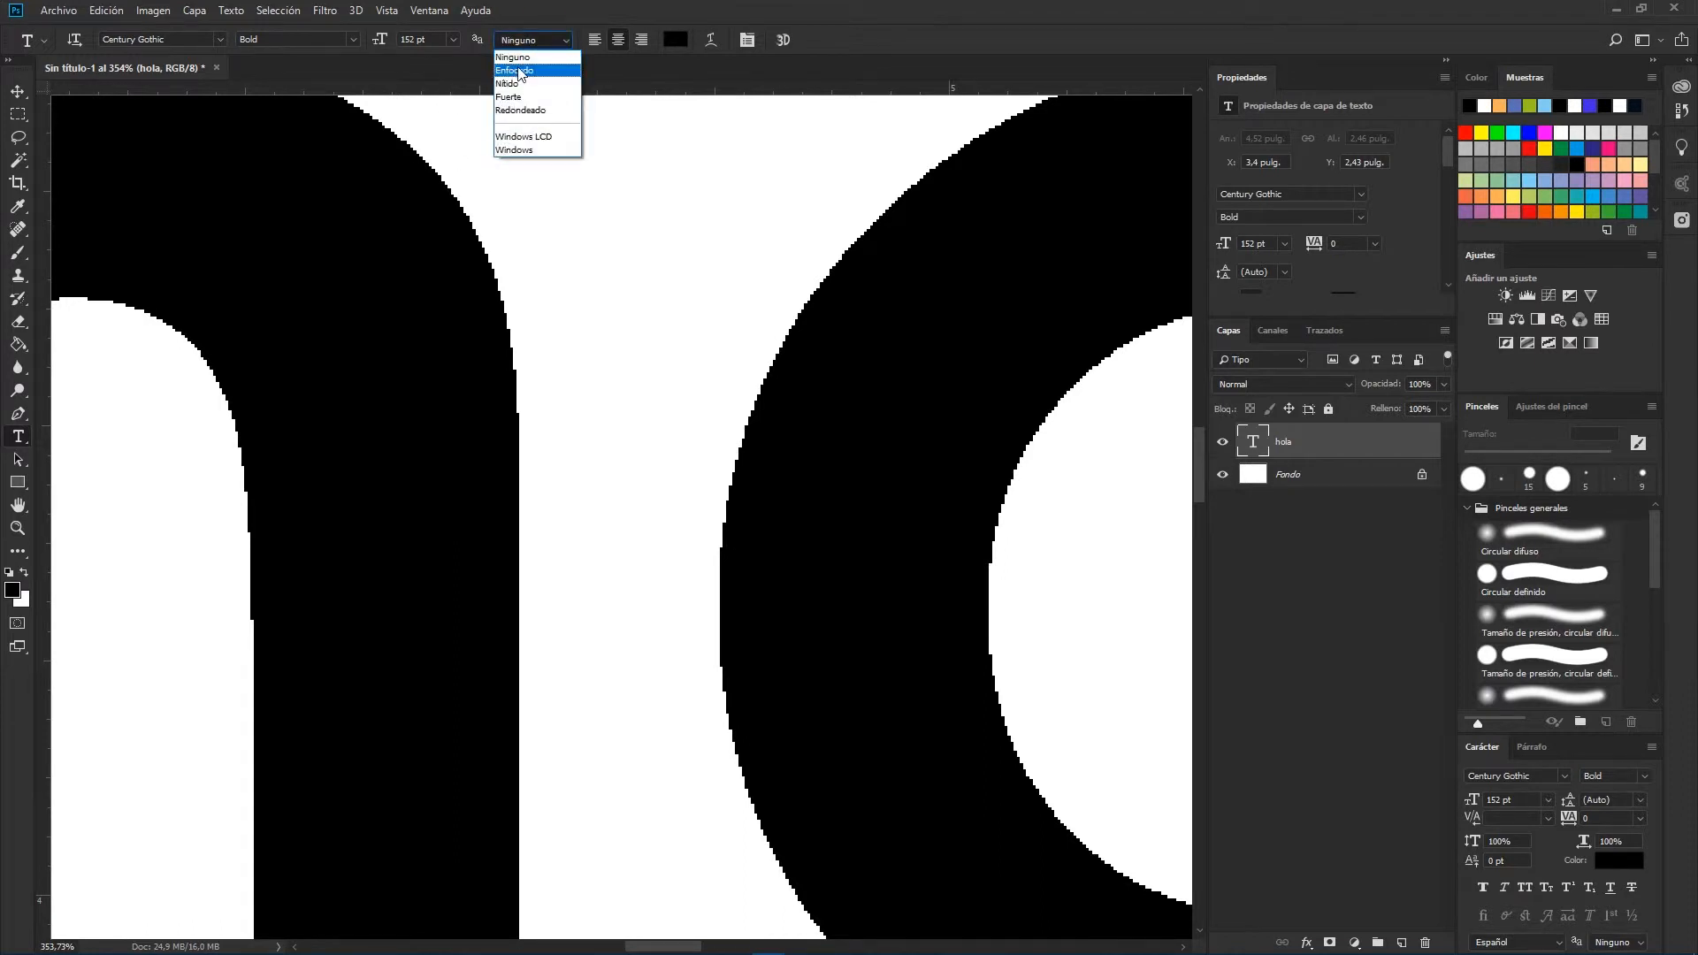
{"action": "left_click", "coordinate": [518, 73]}
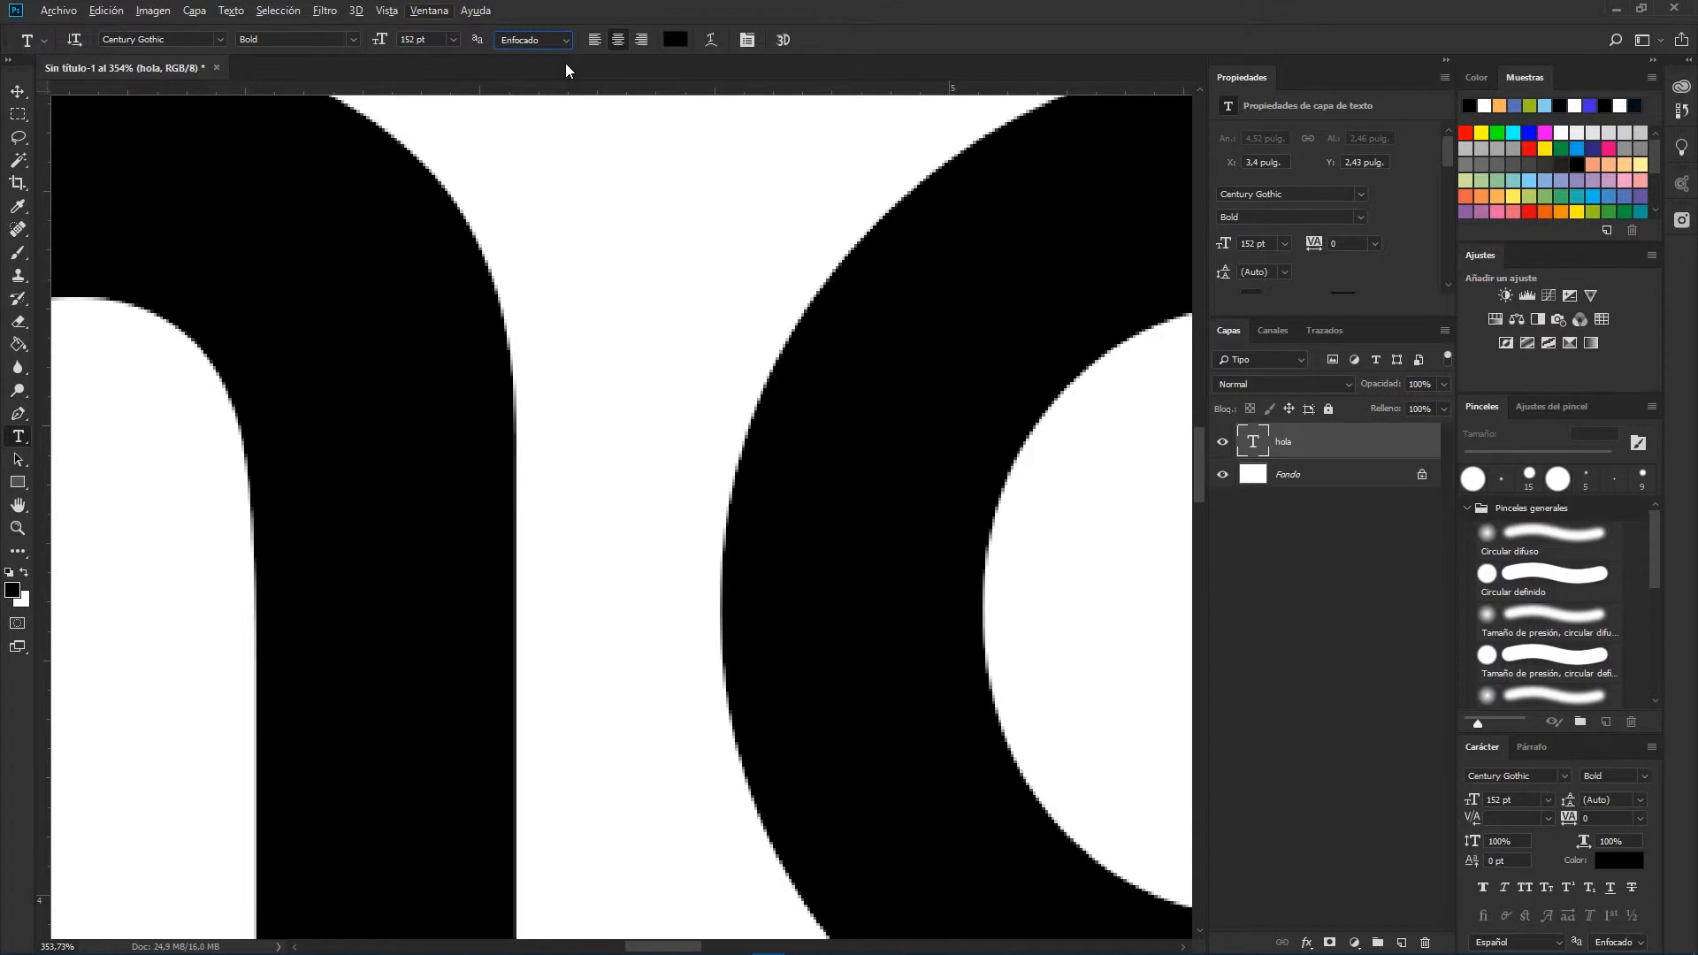
{"action": "scroll", "coordinate": [592, 274], "scroll_direction": "down", "scroll_amount": 5}
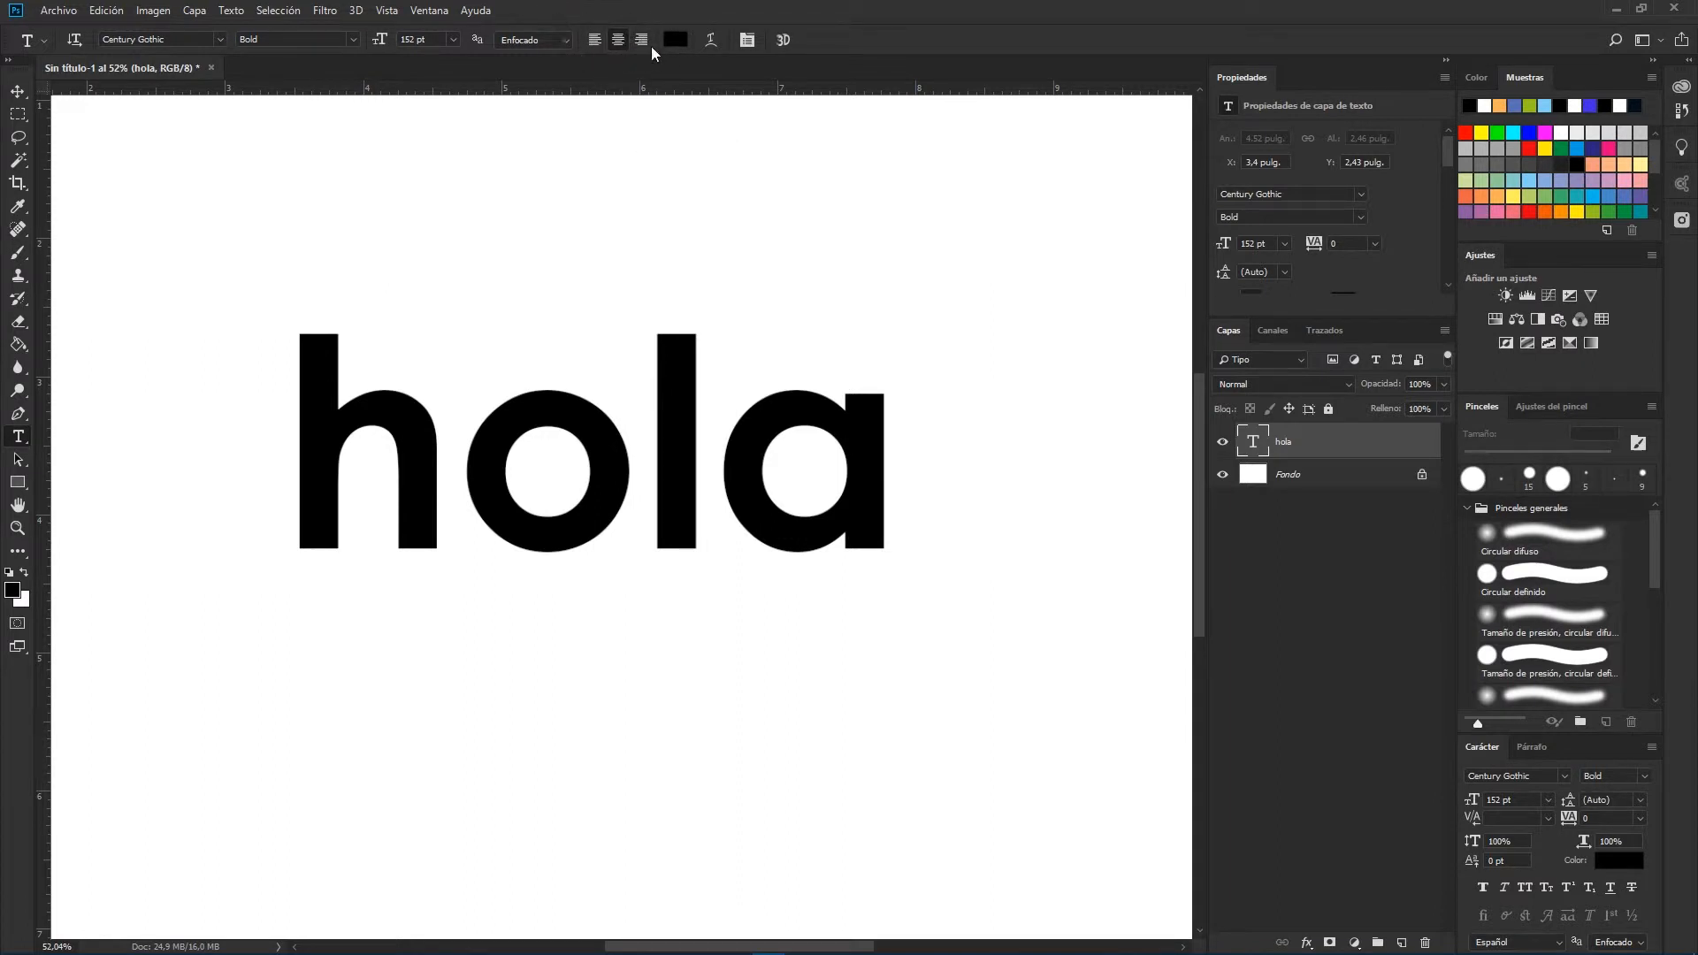
{"action": "scroll", "coordinate": [645, 298], "scroll_direction": "down", "scroll_amount": 3}
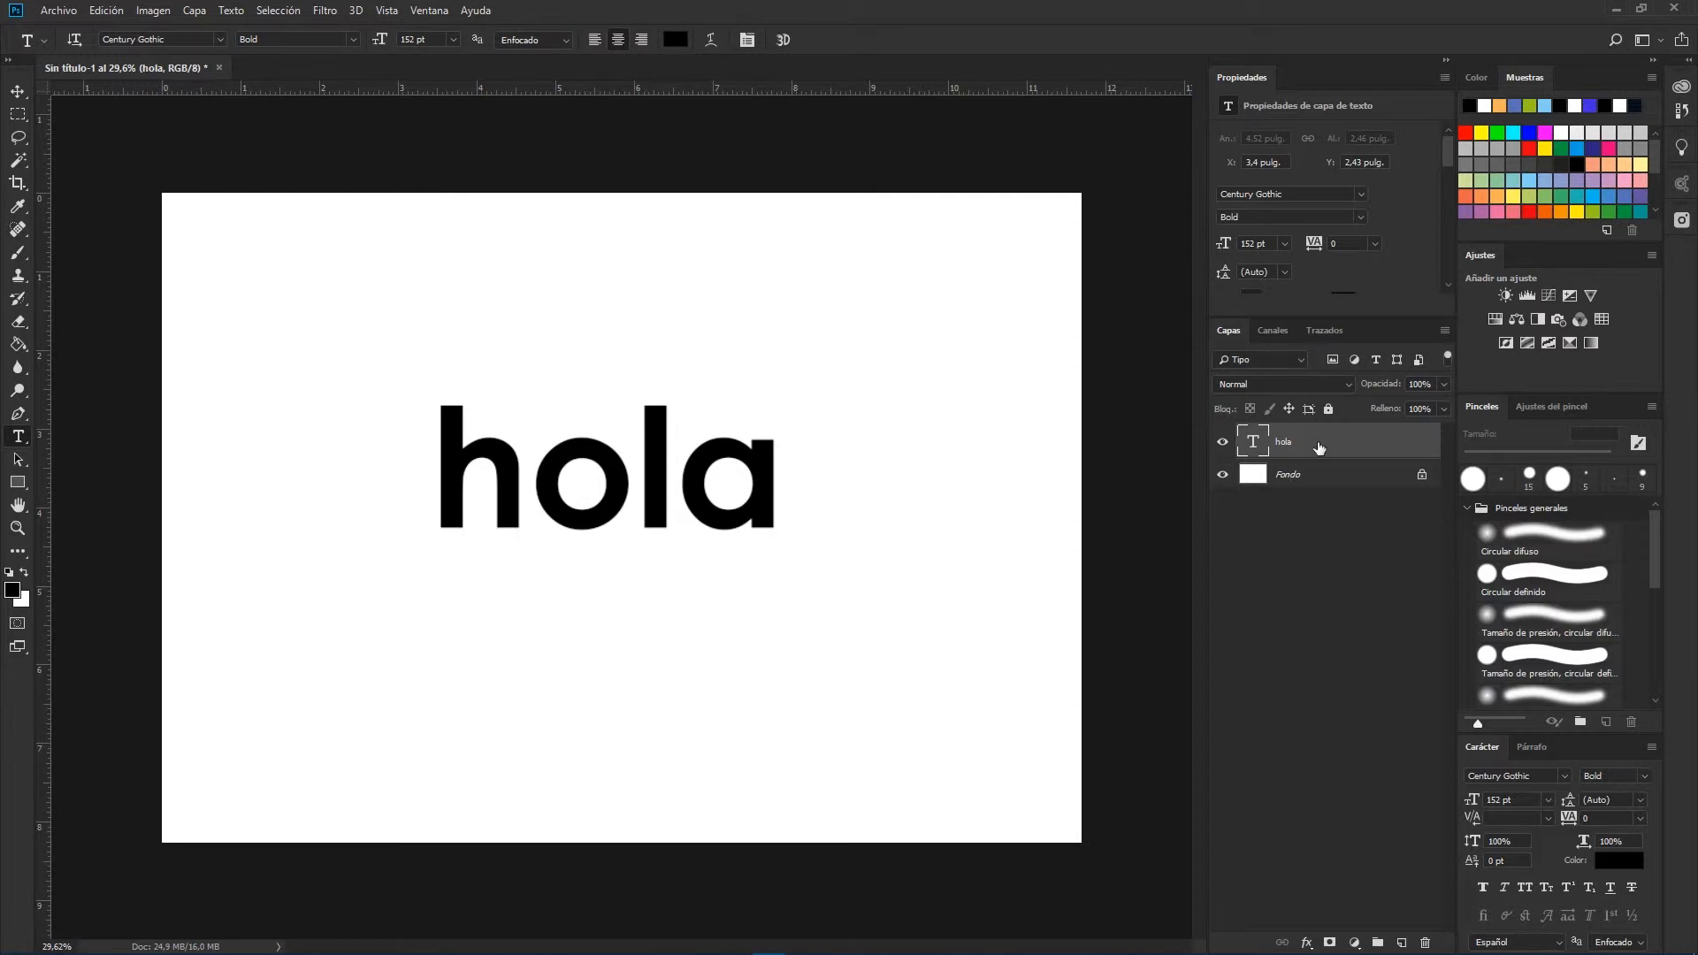
- Duplicate the "hola" text layer twice and move the original text up about 2 inches
{"action": "left_click_drag", "start_coordinate": [1318, 442], "coordinate": [1402, 943]}
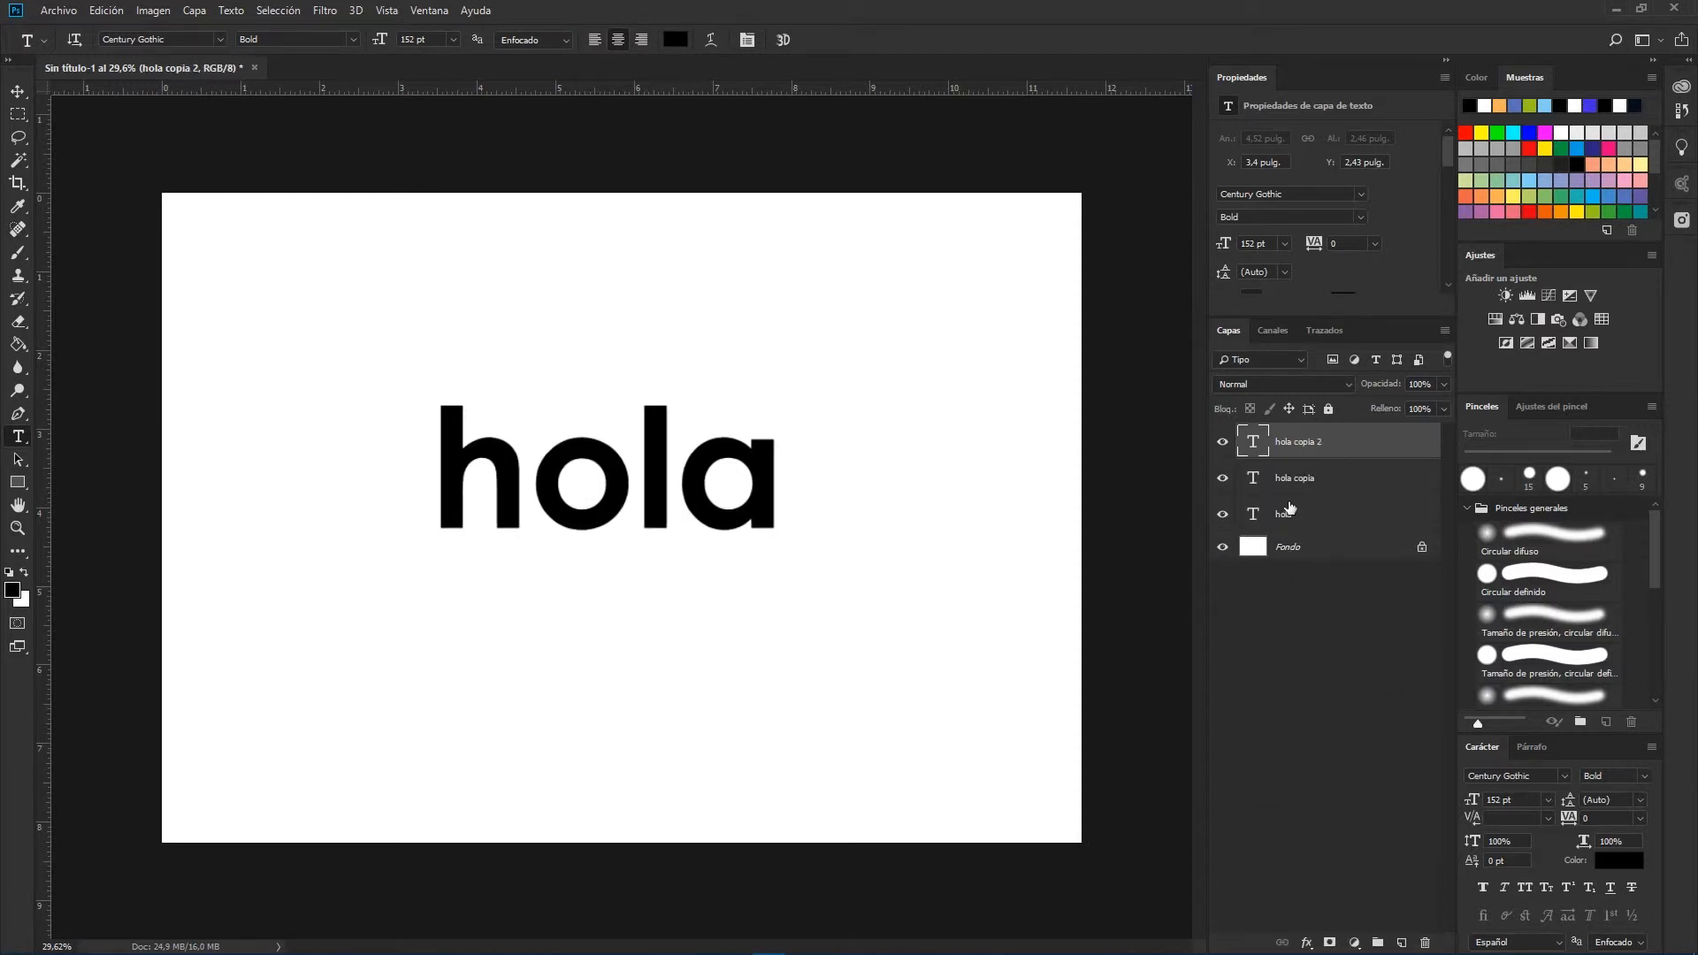
{"action": "left_click", "coordinate": [1303, 517]}
{"action": "key", "text": "ctrl+t"}
{"action": "left_click_drag", "start_coordinate": [703, 491], "coordinate": [692, 334]}
{"action": "key", "text": "Return"}
- Move the "hola copia 2" text straight down about 2 inches, below the middle text
{"action": "left_click", "coordinate": [1297, 490]}
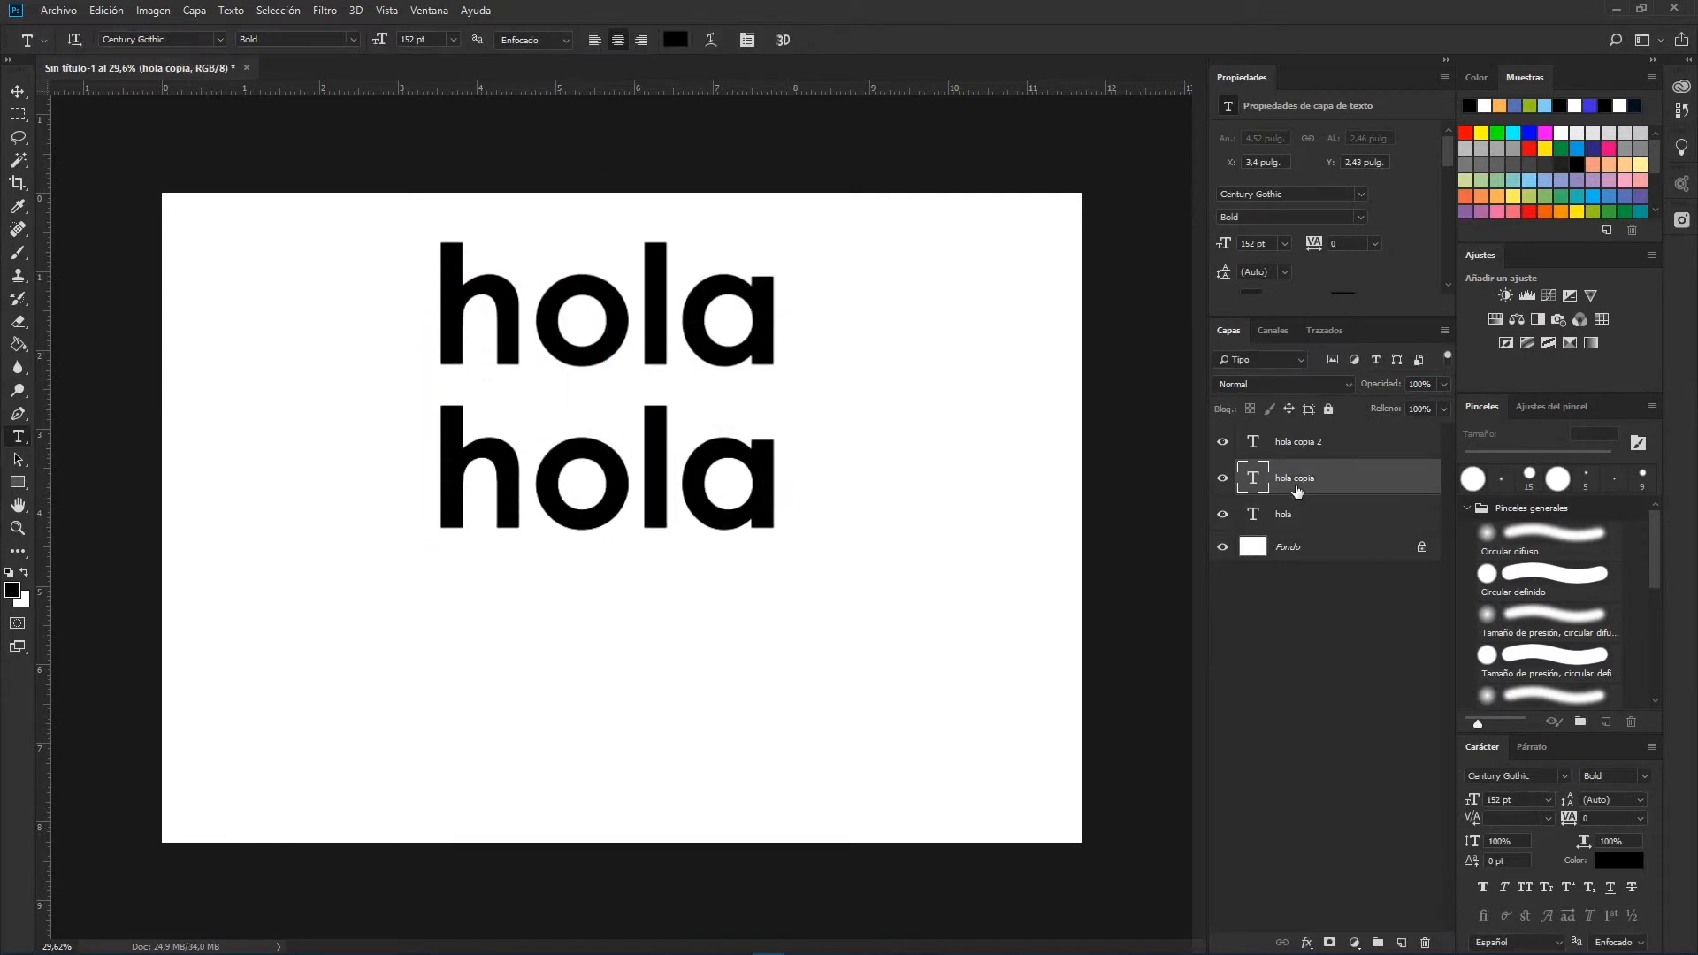
{"action": "key", "text": "ctrl+t"}
{"action": "key", "text": "Escape"}
{"action": "left_click", "coordinate": [1296, 441]}
{"action": "key", "text": "ctrl+t"}
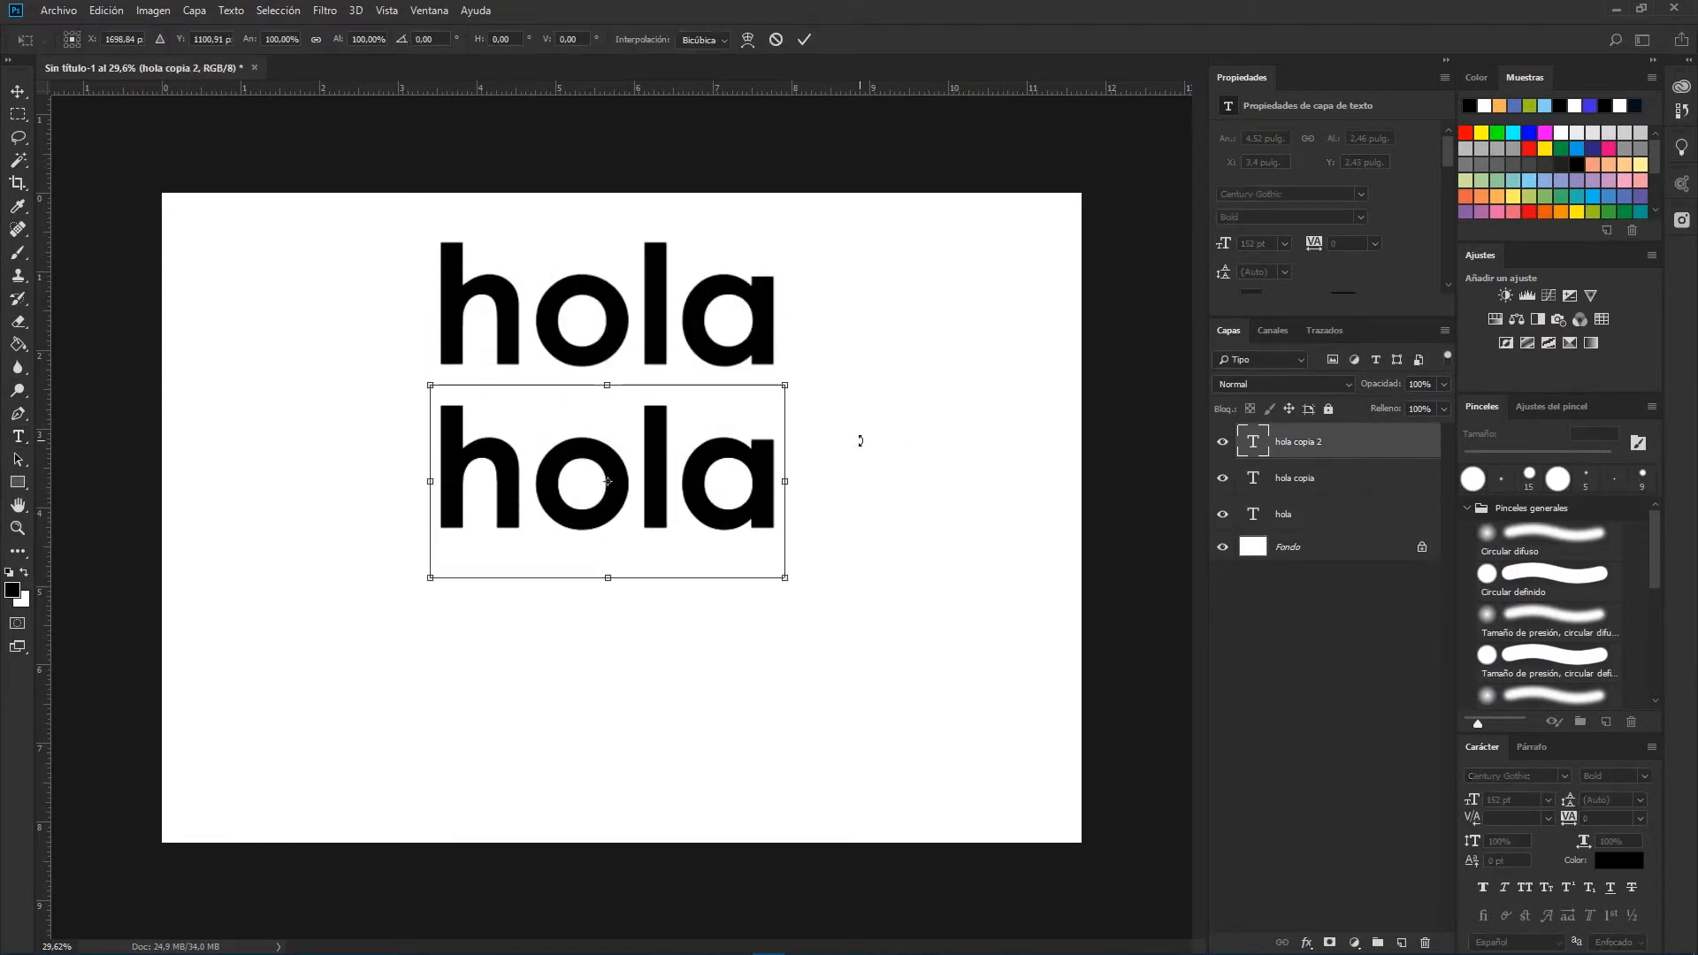
{"action": "left_click_drag", "start_coordinate": [764, 498], "coordinate": [722, 645]}
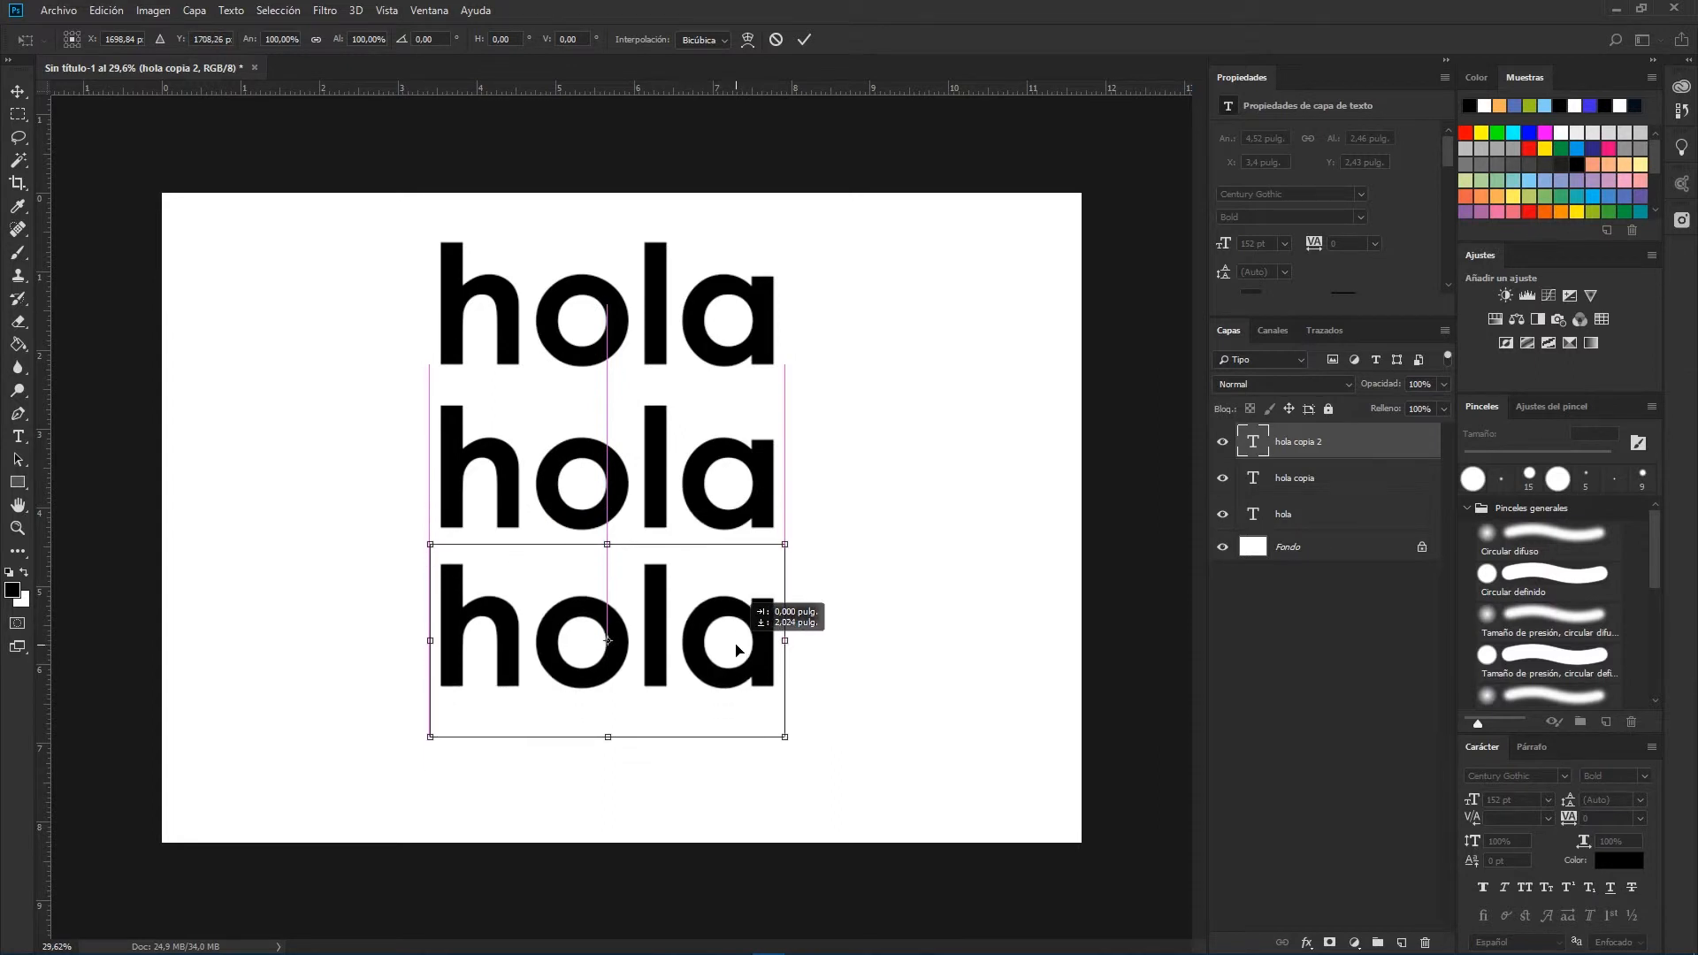
{"action": "key", "text": "Return"}
- Left-align the upper "hola" text and right-align the lower one, leaving the middle one centred
{"action": "left_click", "coordinate": [1251, 518]}
{"action": "left_click", "coordinate": [1222, 513]}
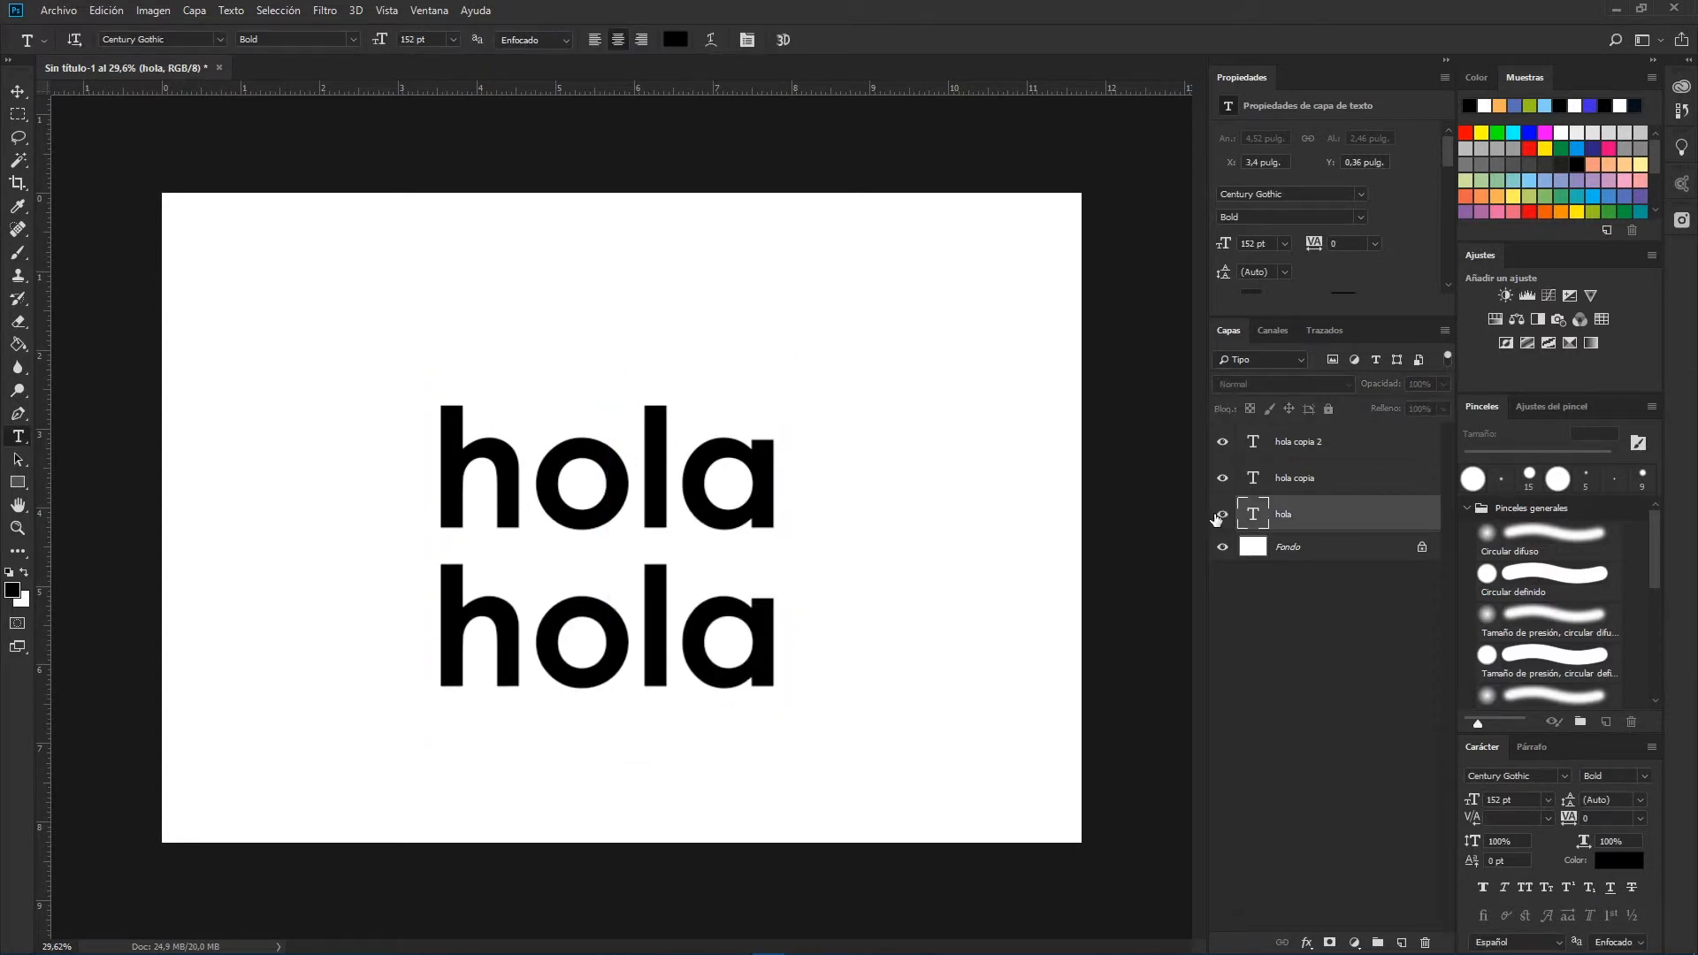
{"action": "left_click", "coordinate": [1222, 514]}
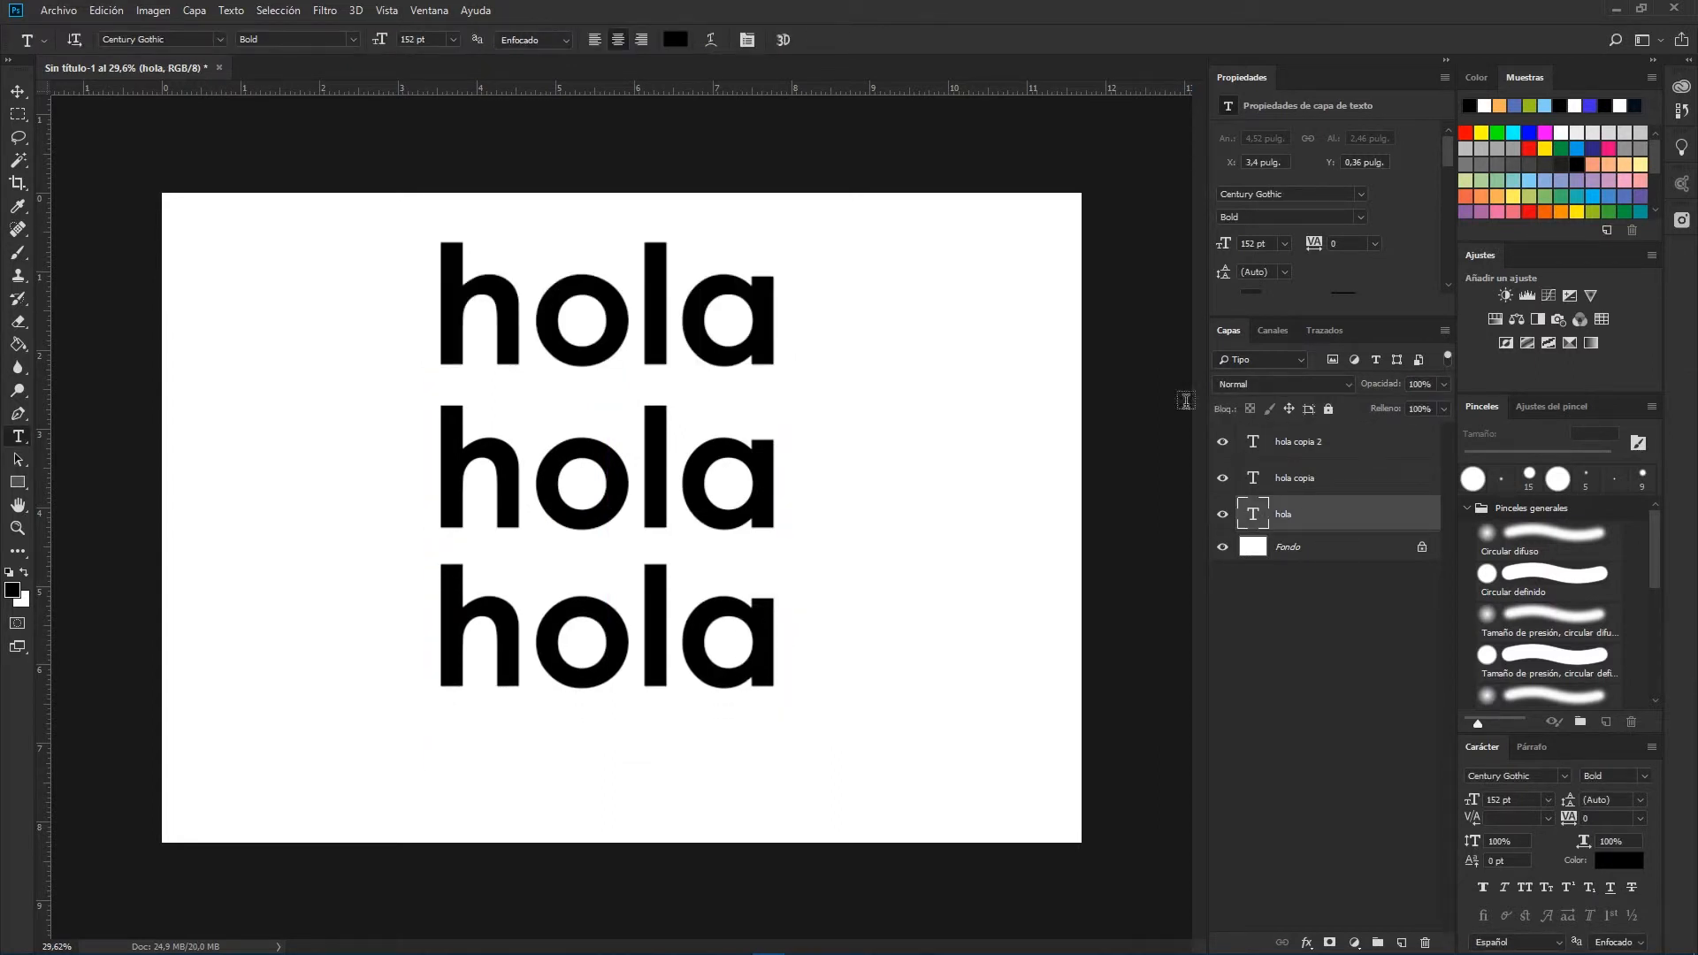
{"action": "left_click", "coordinate": [597, 43]}
{"action": "left_click", "coordinate": [1327, 482]}
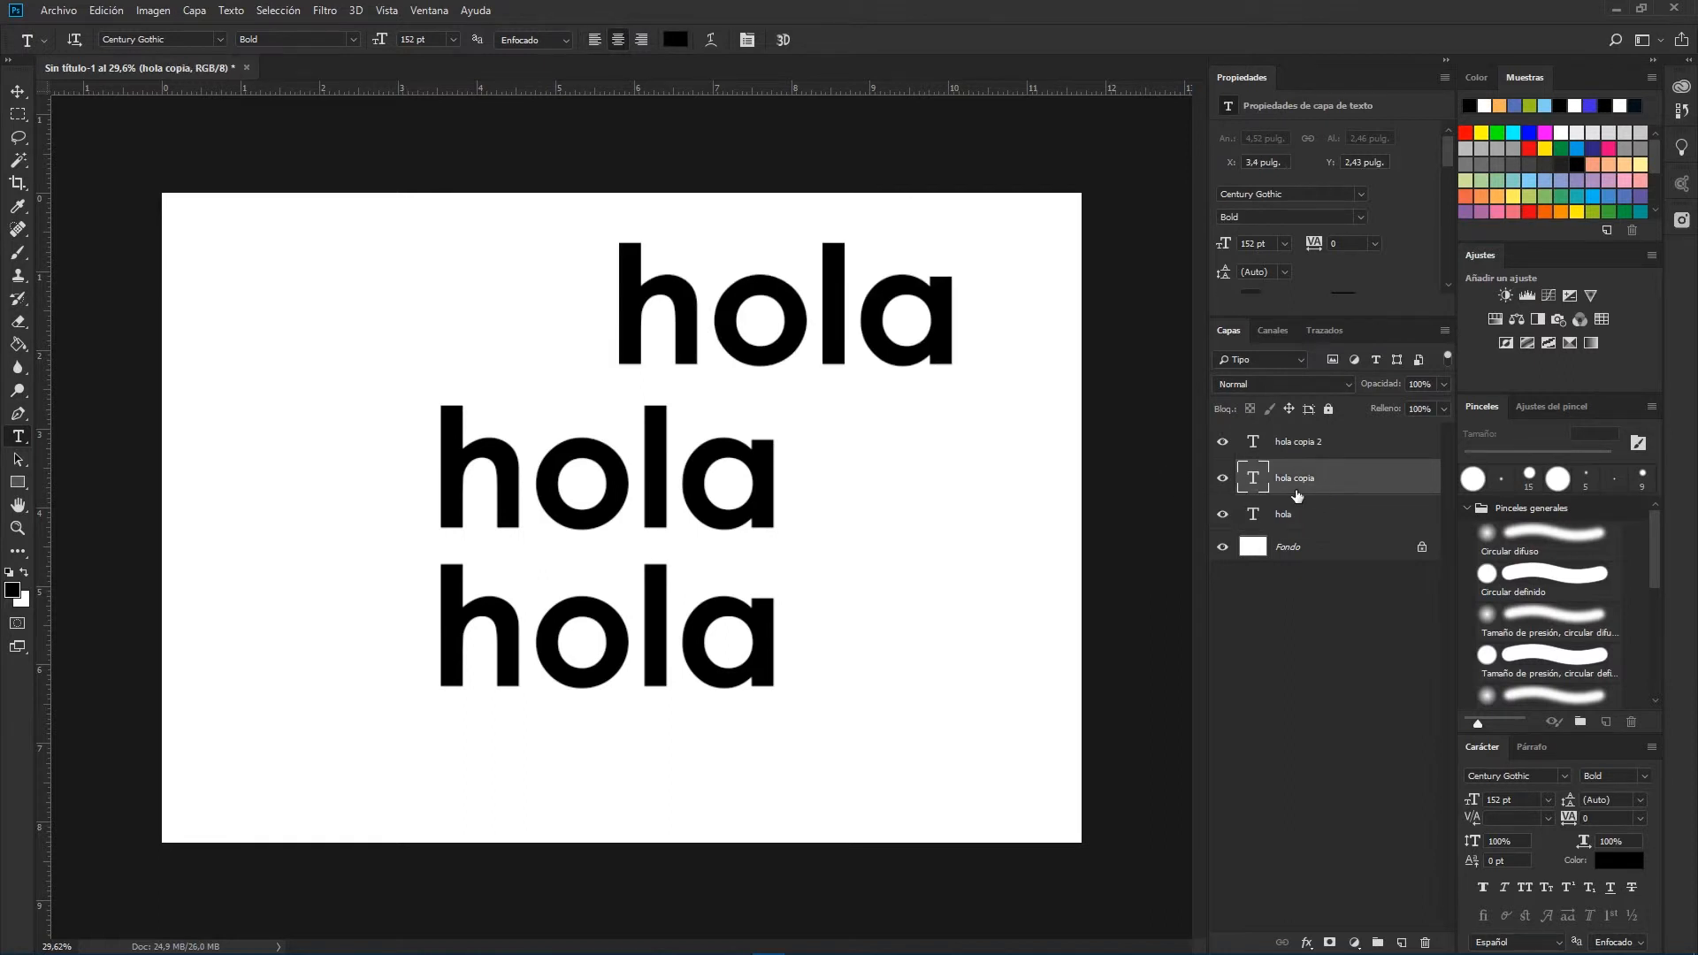
{"action": "left_click", "coordinate": [1332, 445]}
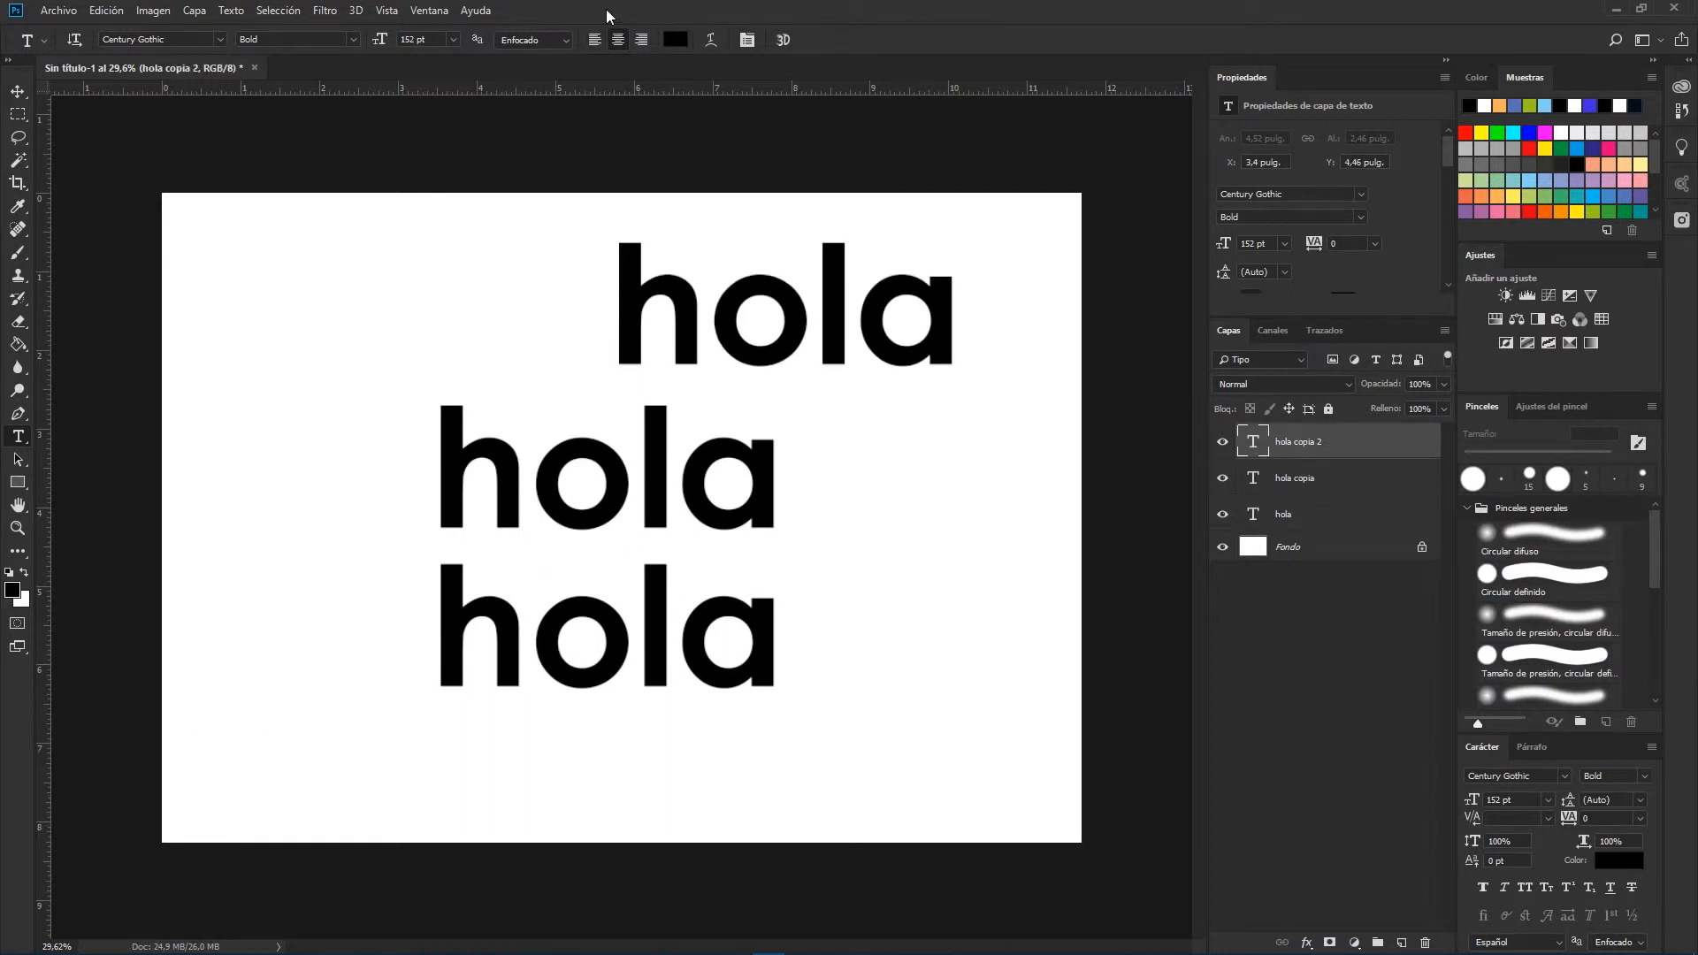
{"action": "left_click", "coordinate": [643, 39]}
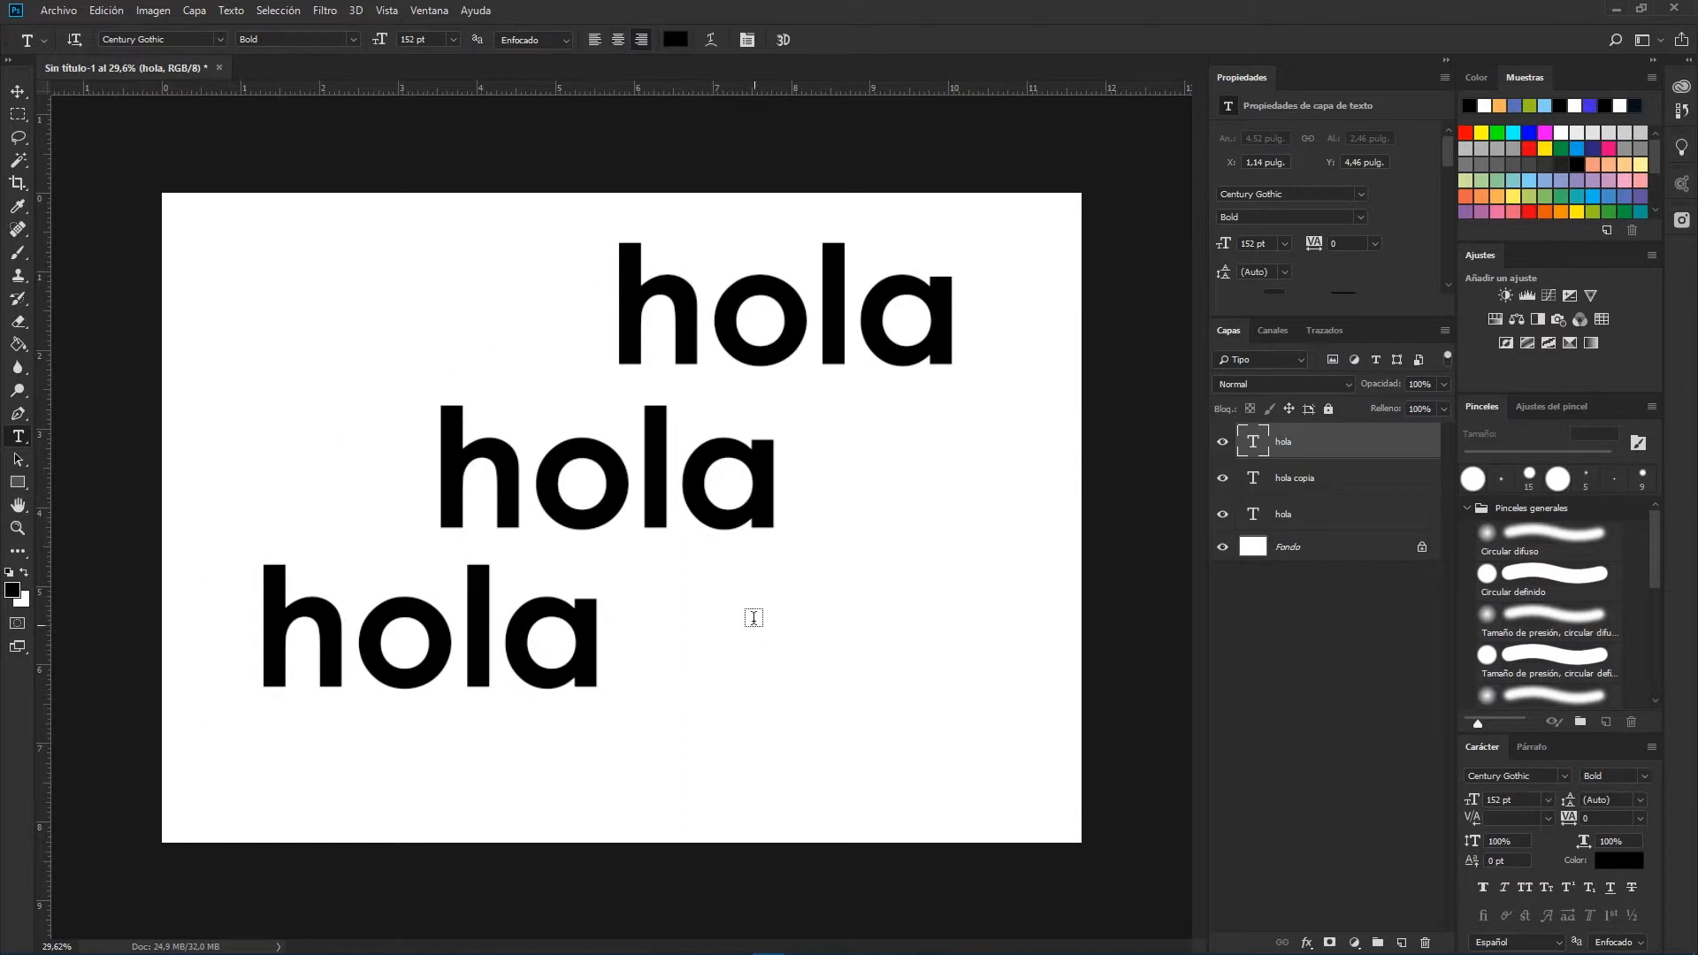
- Append "ssss" to the end of the left-aligned upper "hola" text
{"action": "left_click", "coordinate": [618, 314]}
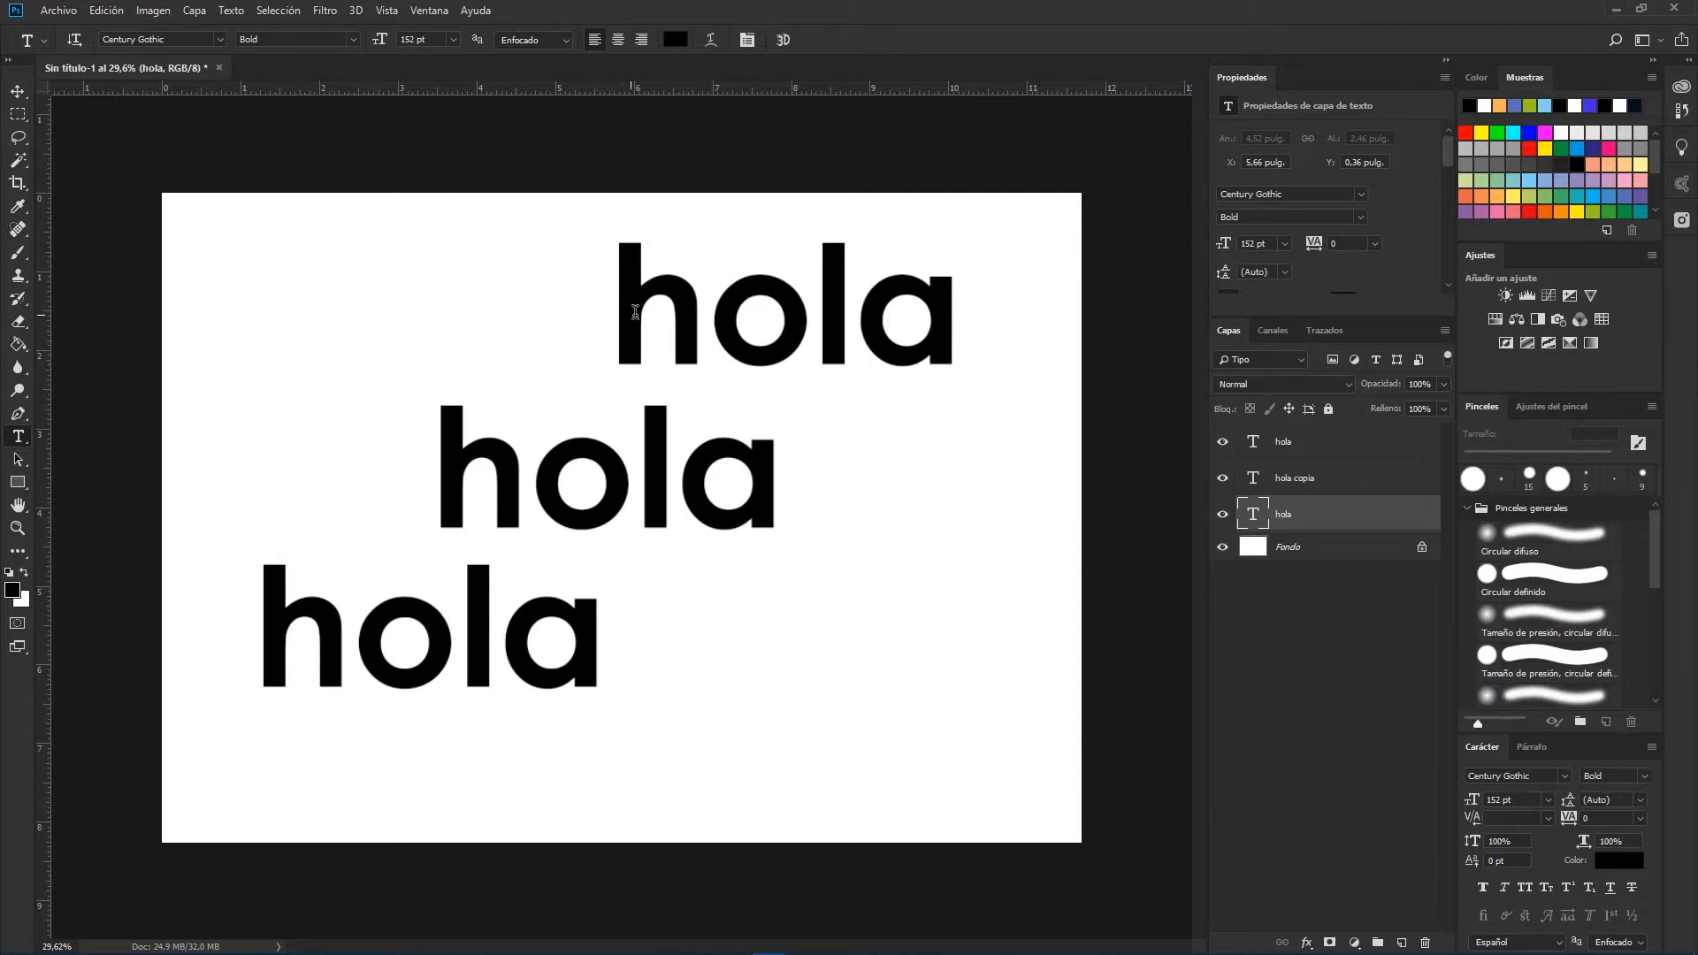
{"action": "left_click", "coordinate": [966, 321]}
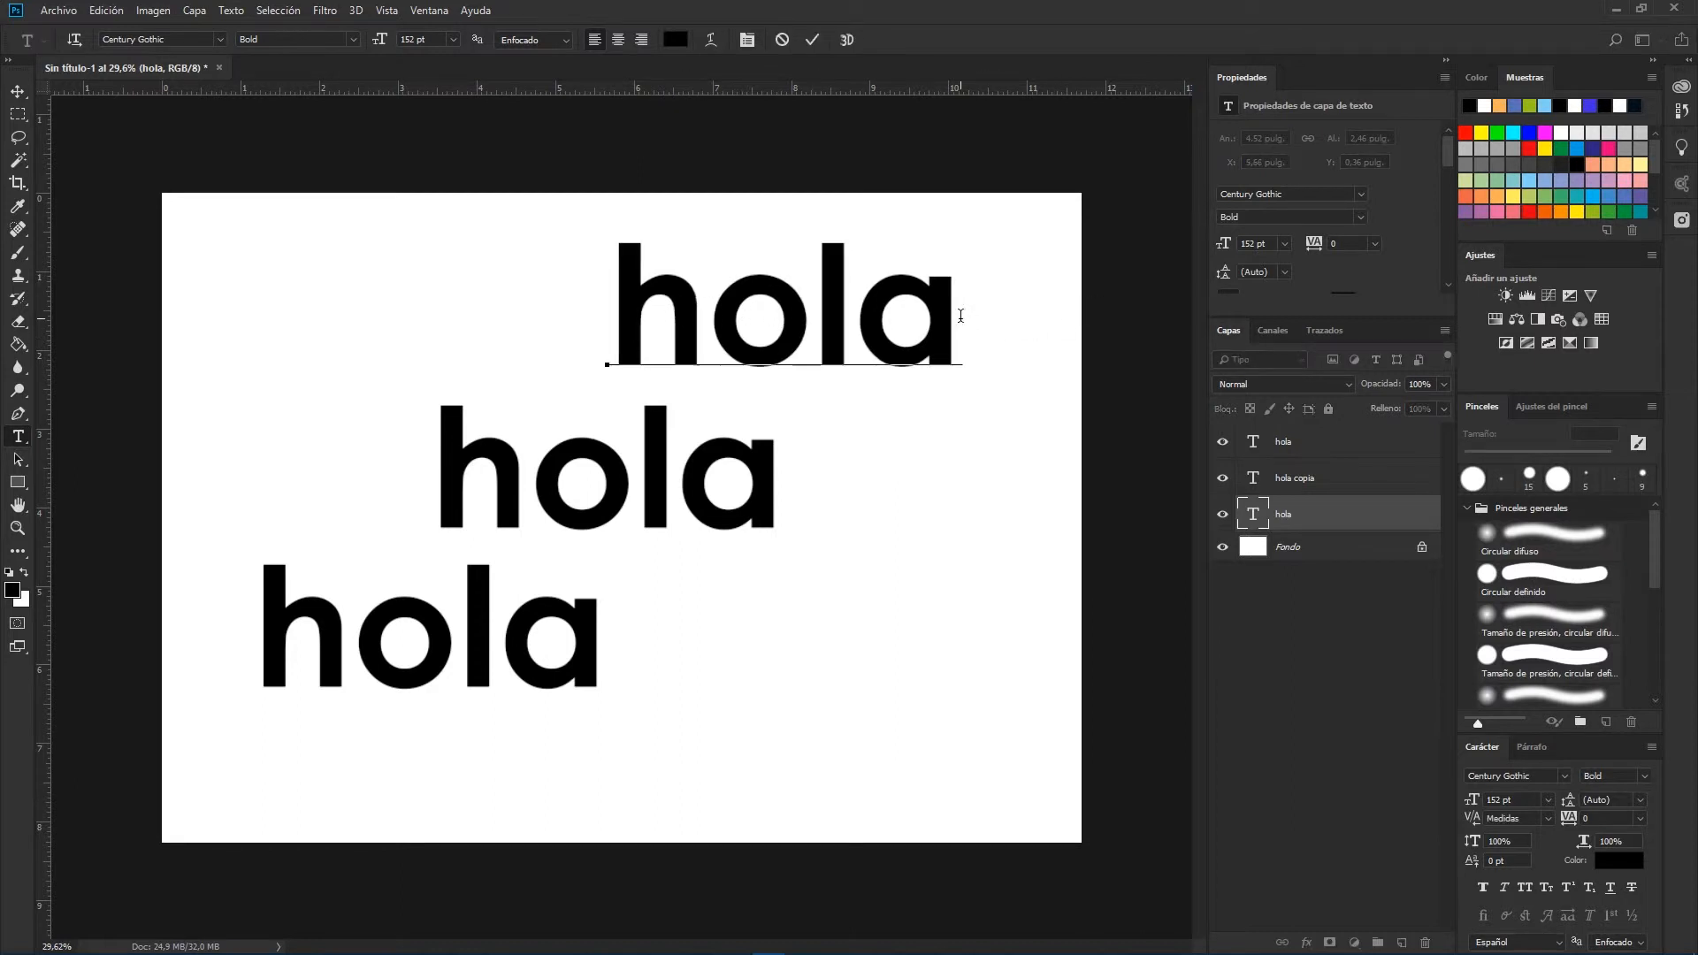
{"action": "type", "text": "ss"}
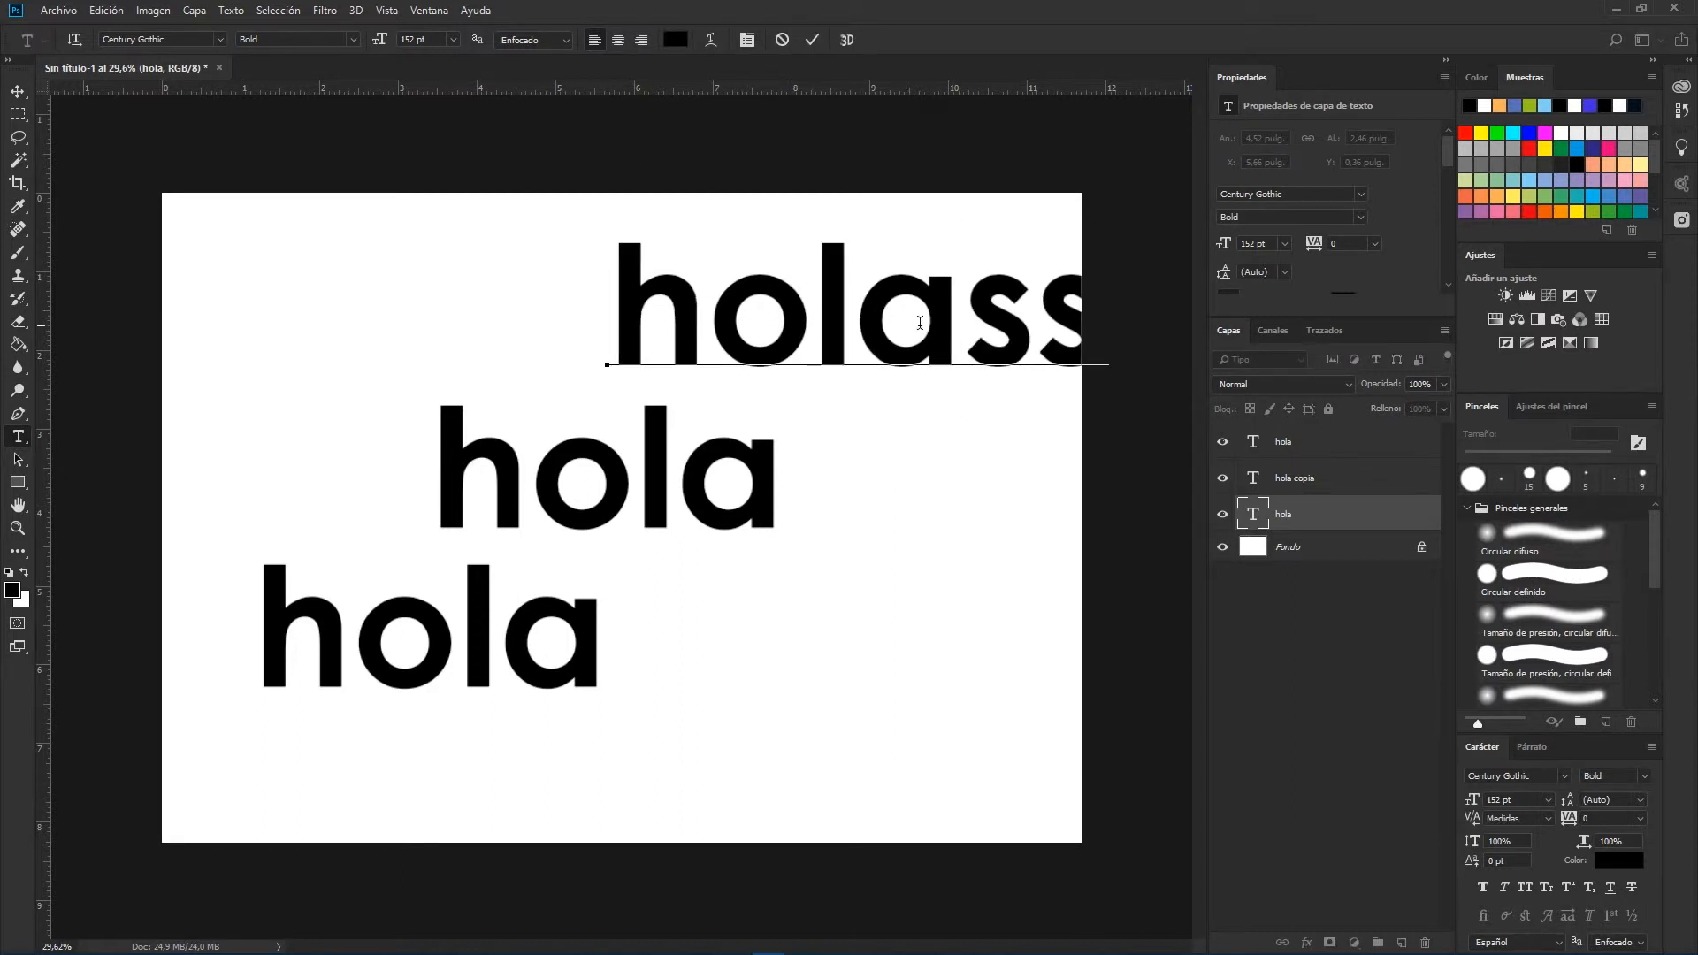
{"action": "type", "text": "ss"}
- Append "sss" to the end of the centred middle "hola" text
{"action": "left_click", "coordinate": [1310, 481]}
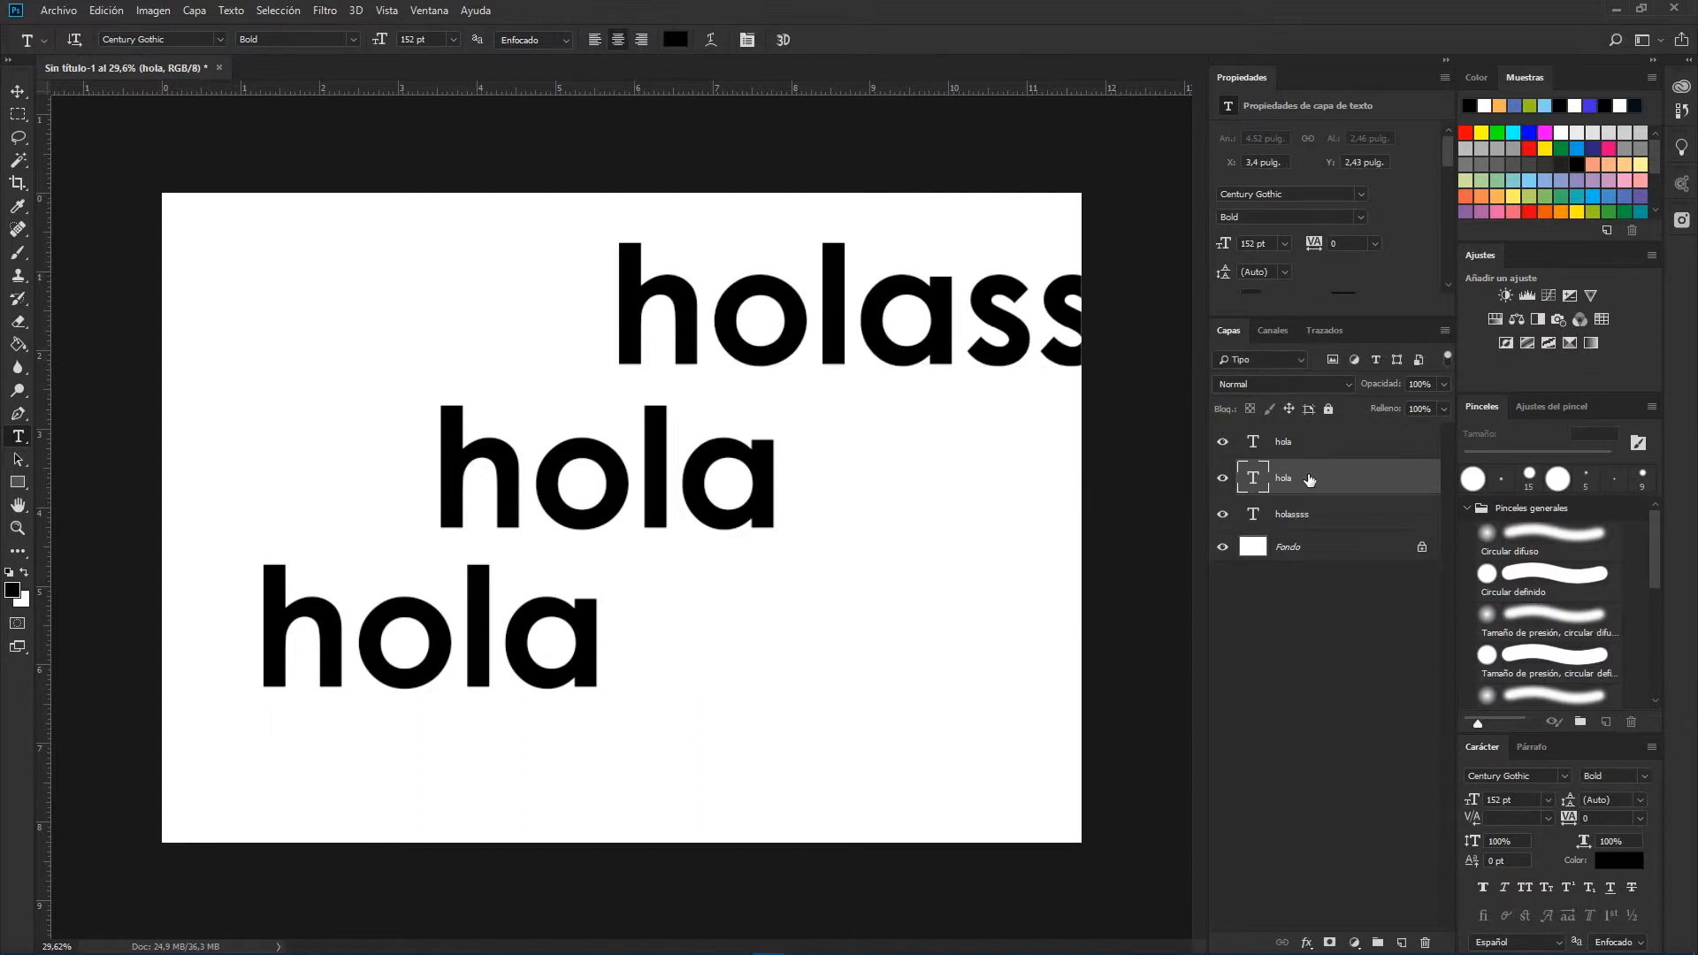
{"action": "left_click", "coordinate": [773, 473]}
{"action": "key", "text": "Escape"}
{"action": "left_click", "coordinate": [781, 471]}
{"action": "type", "text": "sss"}
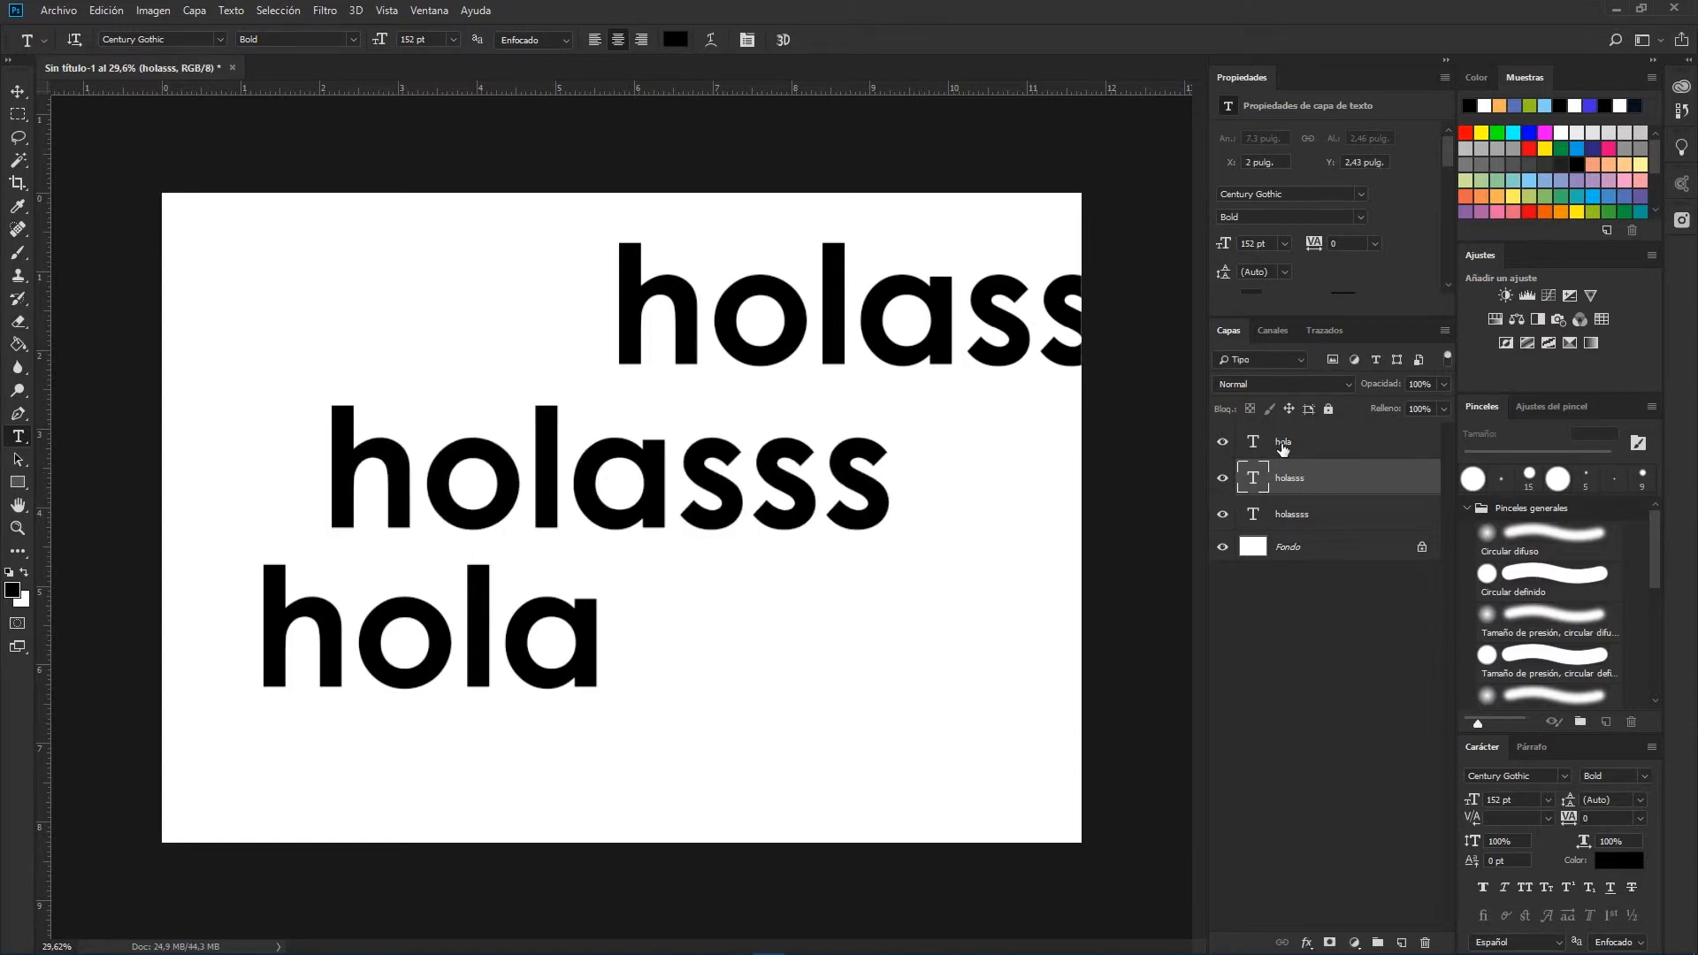
- Append "sss" to the end of the right-aligned lower "hola" text and commit the edit
{"action": "left_click", "coordinate": [1305, 446]}
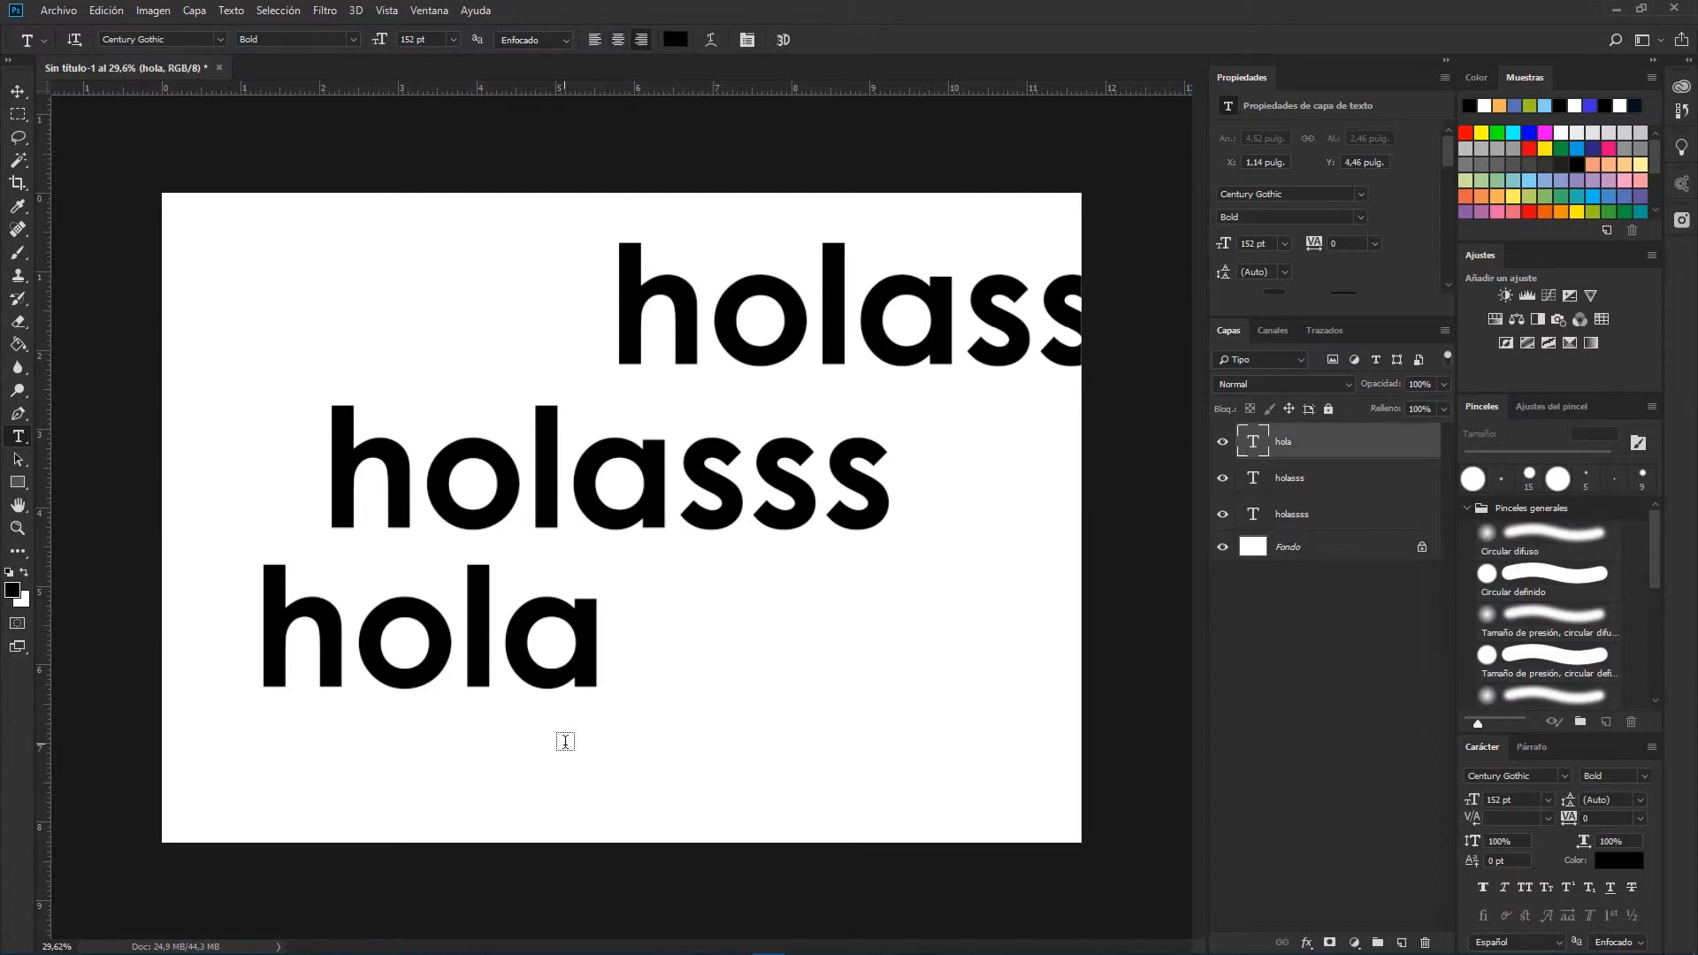
{"action": "left_click", "coordinate": [605, 657]}
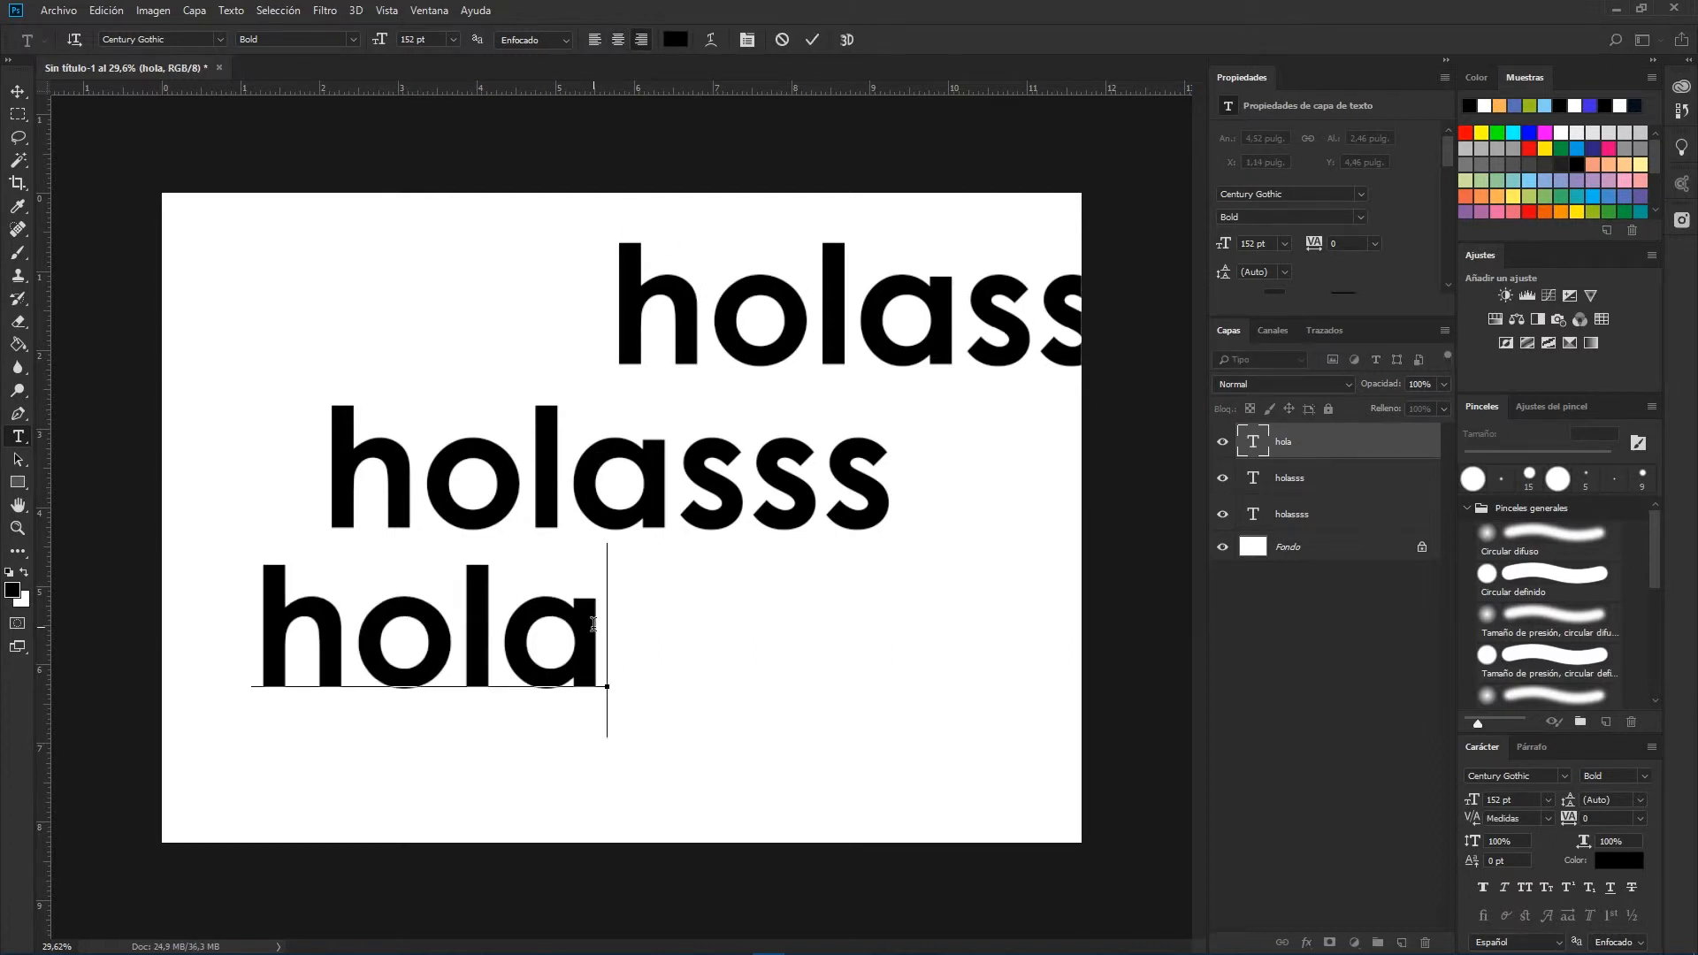
{"action": "type", "text": "sss"}
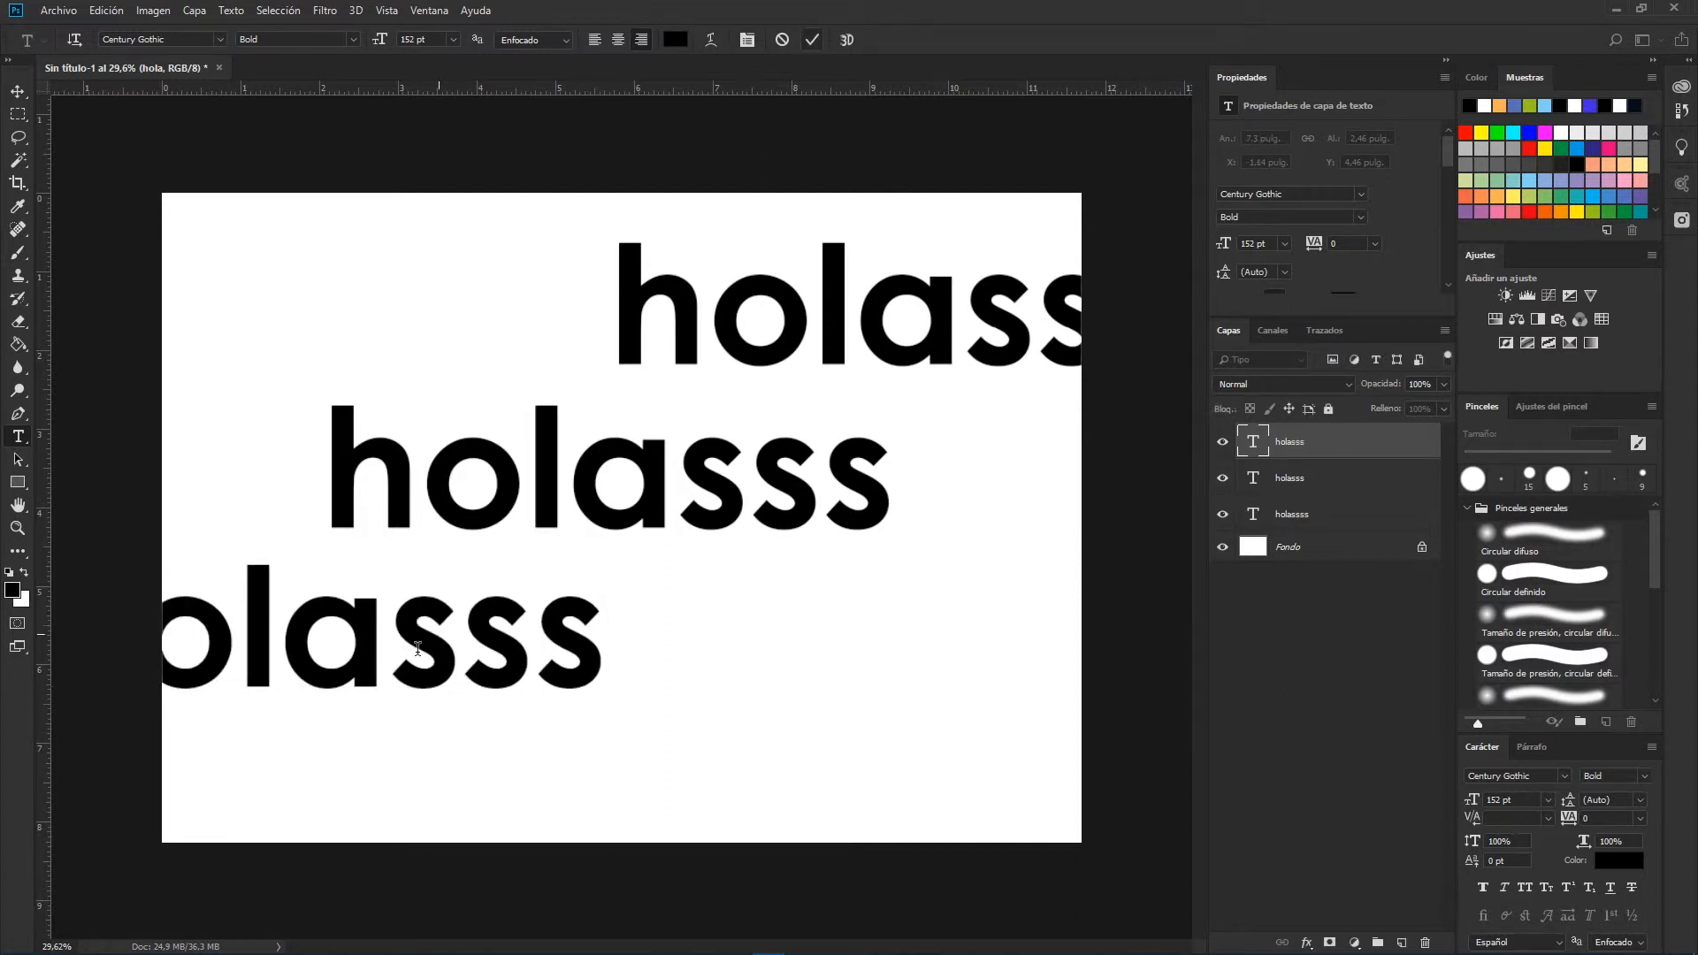
{"action": "key", "text": "ctrl+Return"}
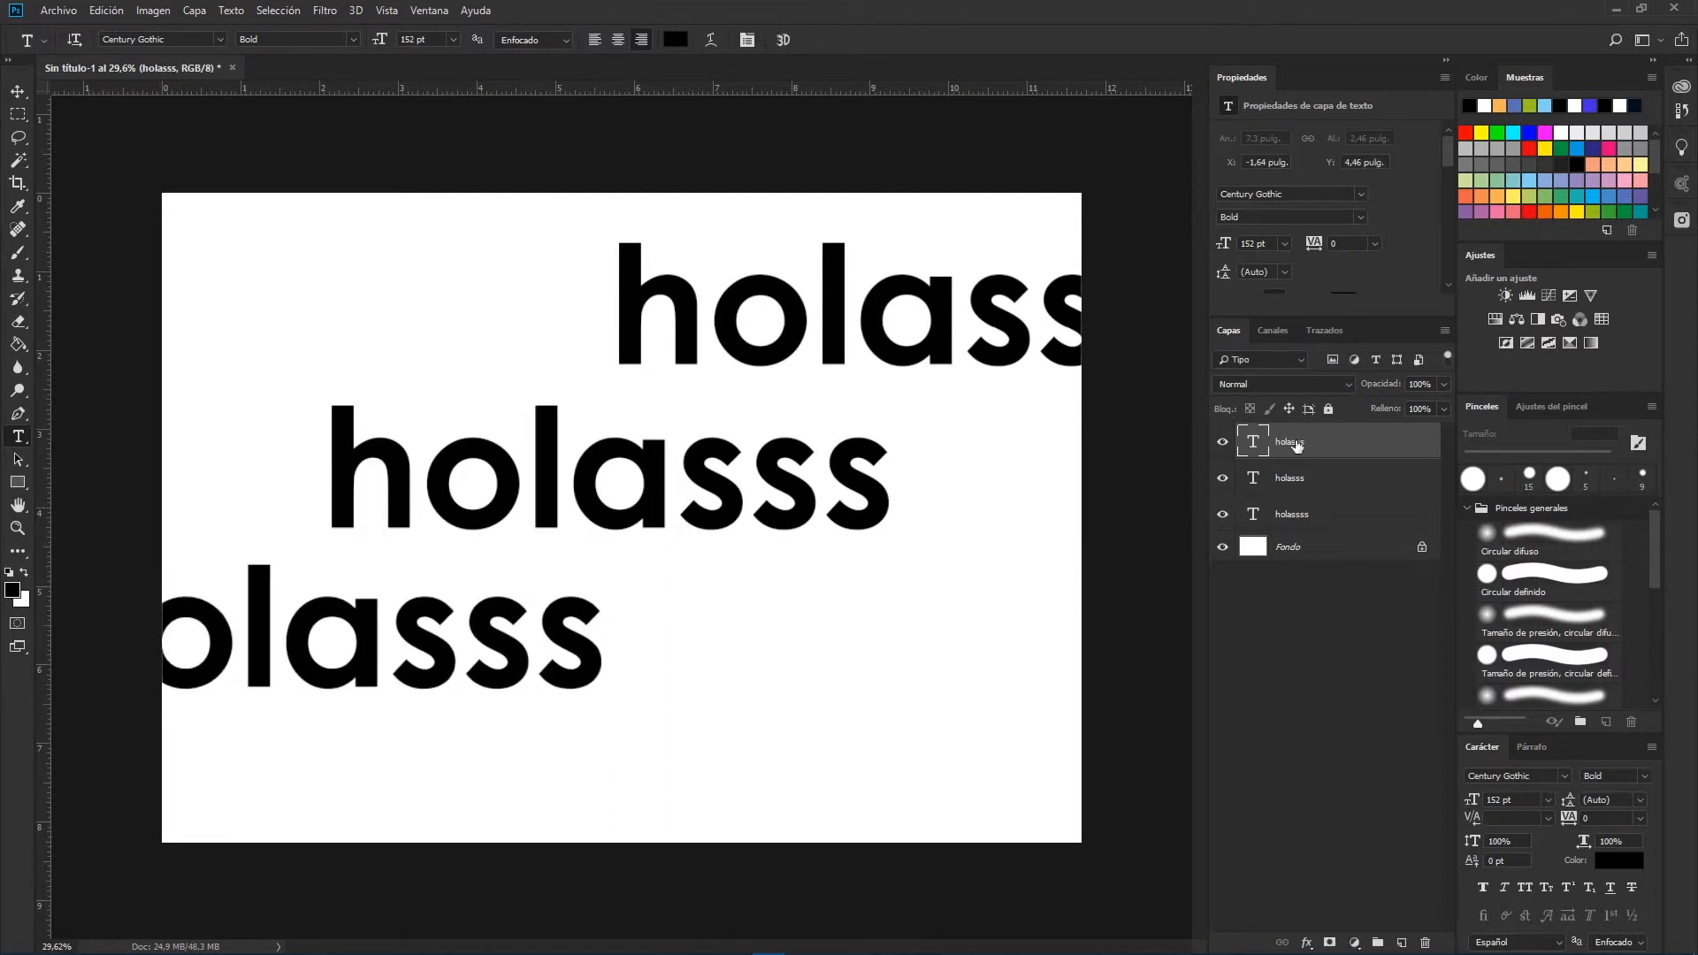
- Undo the added letters, alignment changes, moves and duplicates, back to the single centred "hola" layer
{"action": "key", "text": "ctrl+alt+z"}
{"action": "key", "text": "ctrl+alt+z"}
{"action": "key", "text": "ctrl+alt+z"}
{"action": "key", "text": "ctrl+alt+z"}
{"action": "key", "text": "ctrl+alt+z"}
{"action": "key", "text": "ctrl+alt+z"}
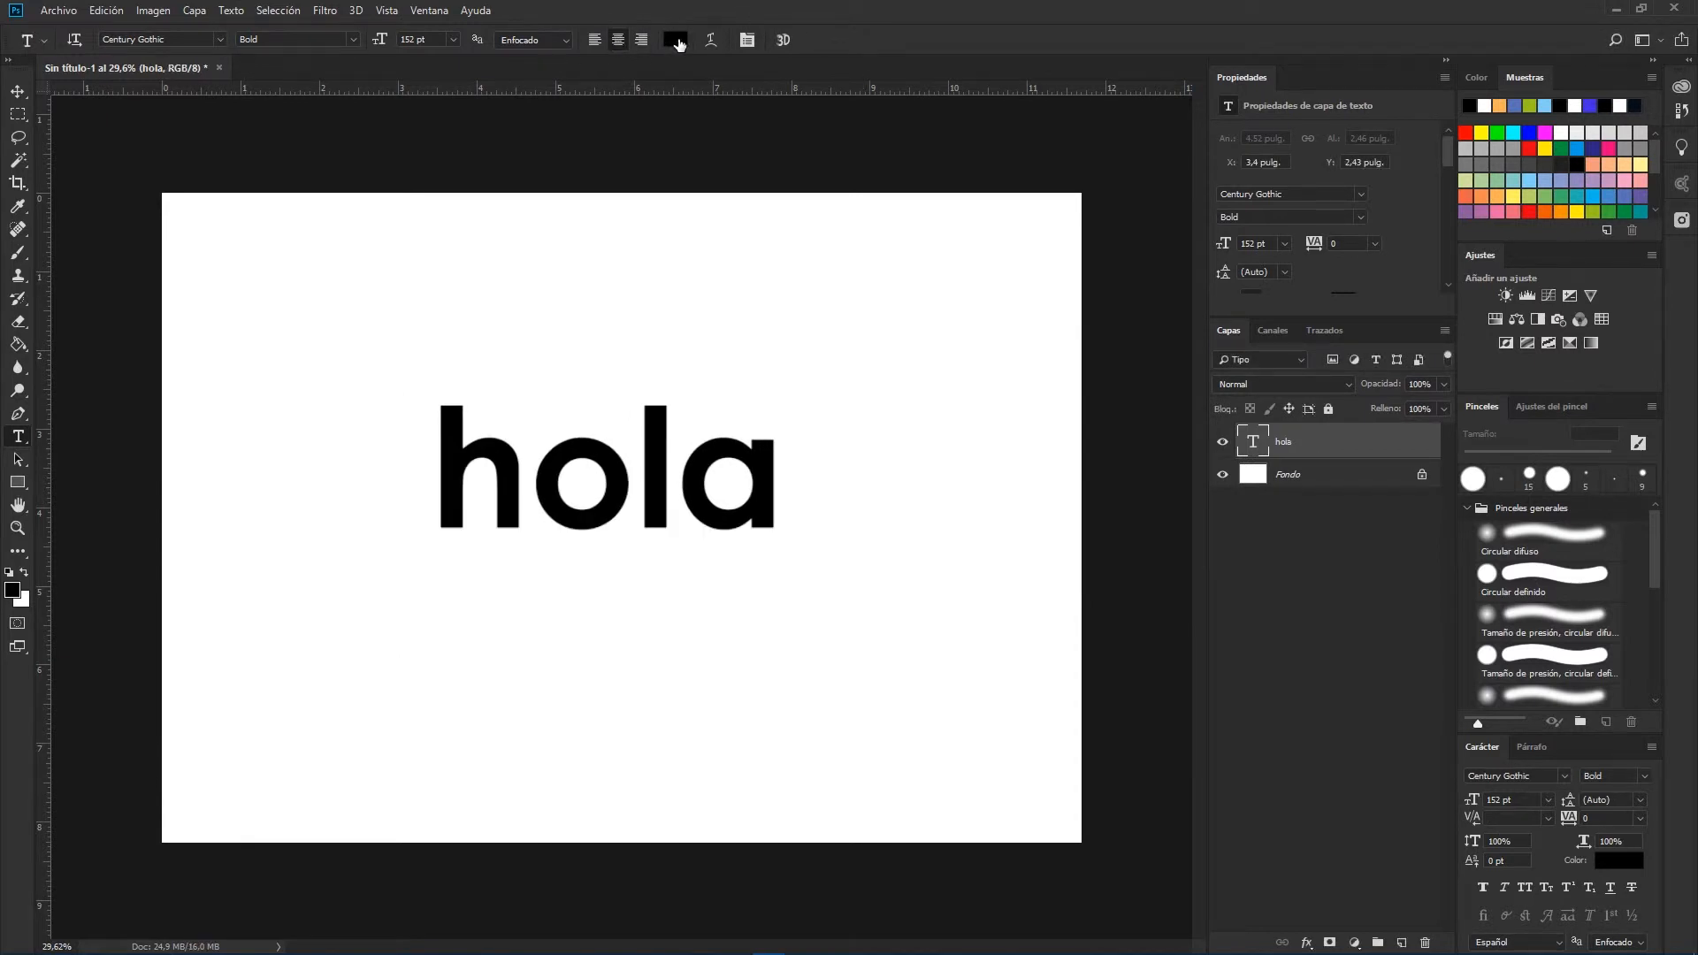
- Change the "hola" text's colour to blue #406fd9
{"action": "left_click", "coordinate": [675, 40]}
{"action": "left_click_drag", "start_coordinate": [815, 342], "coordinate": [1062, 175]}
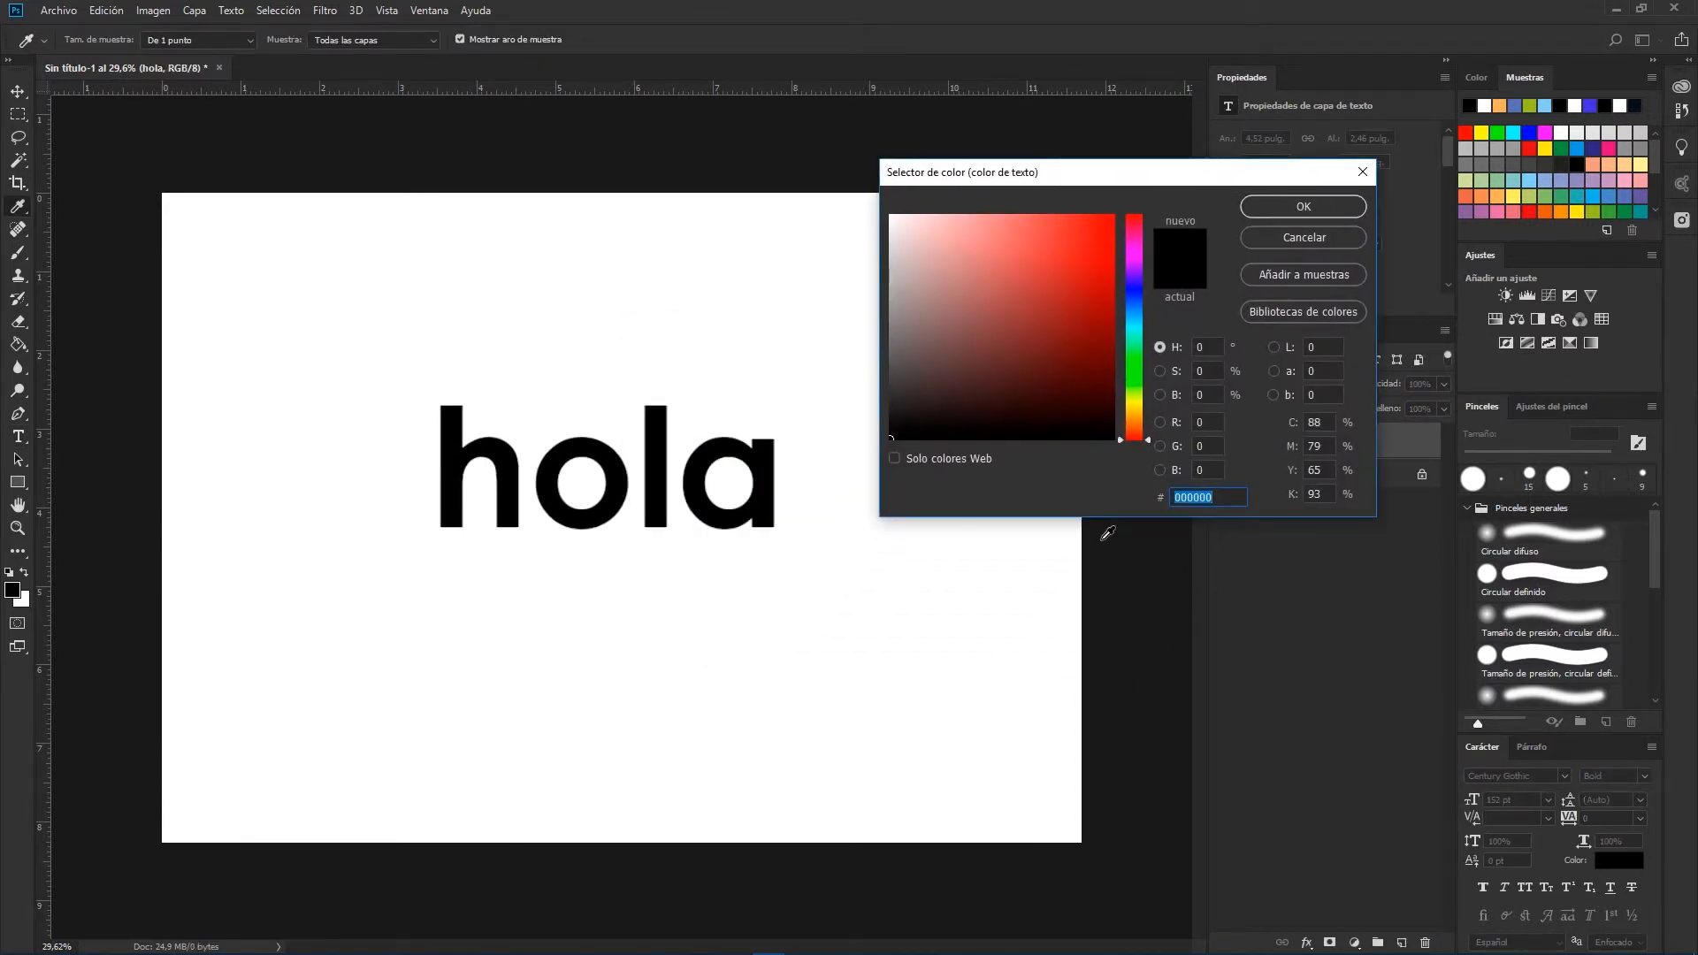
{"action": "mouse_move", "coordinate": [976, 380]}
{"action": "left_mouse_down"}
{"action": "mouse_move", "coordinate": [1016, 322]}
{"action": "mouse_move", "coordinate": [960, 318]}
{"action": "mouse_move", "coordinate": [1030, 308]}
{"action": "left_mouse_up"}
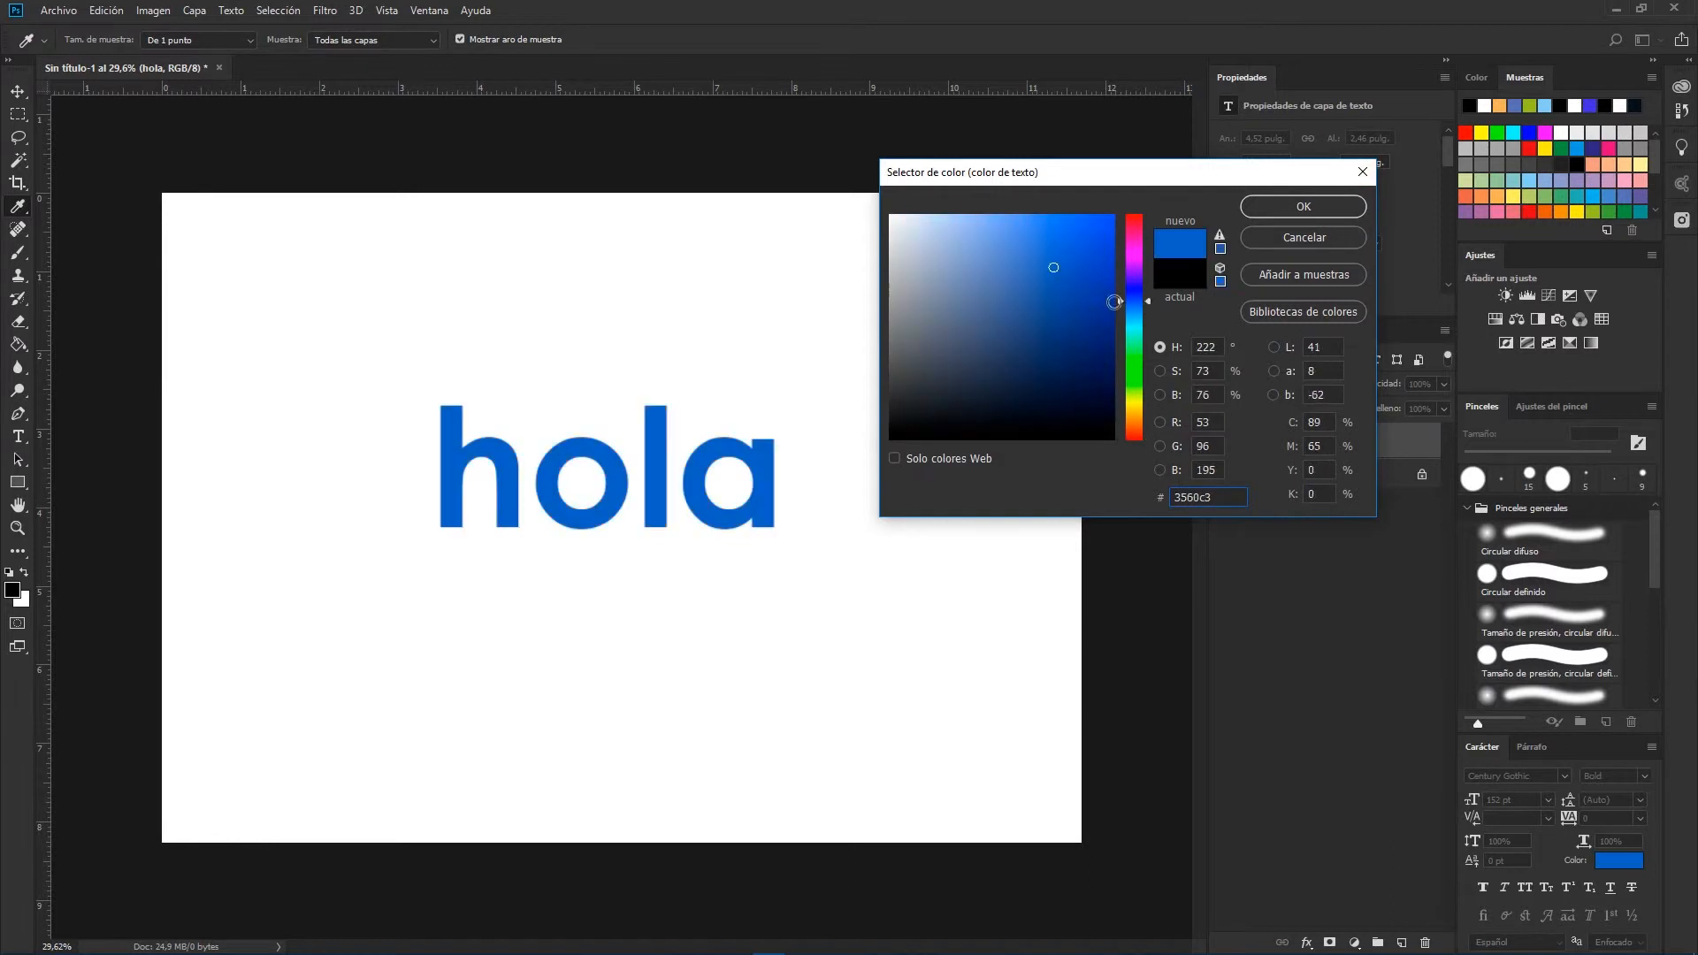
{"action": "mouse_move", "coordinate": [1046, 307]}
{"action": "left_mouse_down"}
{"action": "mouse_move", "coordinate": [1028, 311]}
{"action": "mouse_move", "coordinate": [1062, 251]}
{"action": "mouse_move", "coordinate": [1048, 248]}
{"action": "left_mouse_up"}
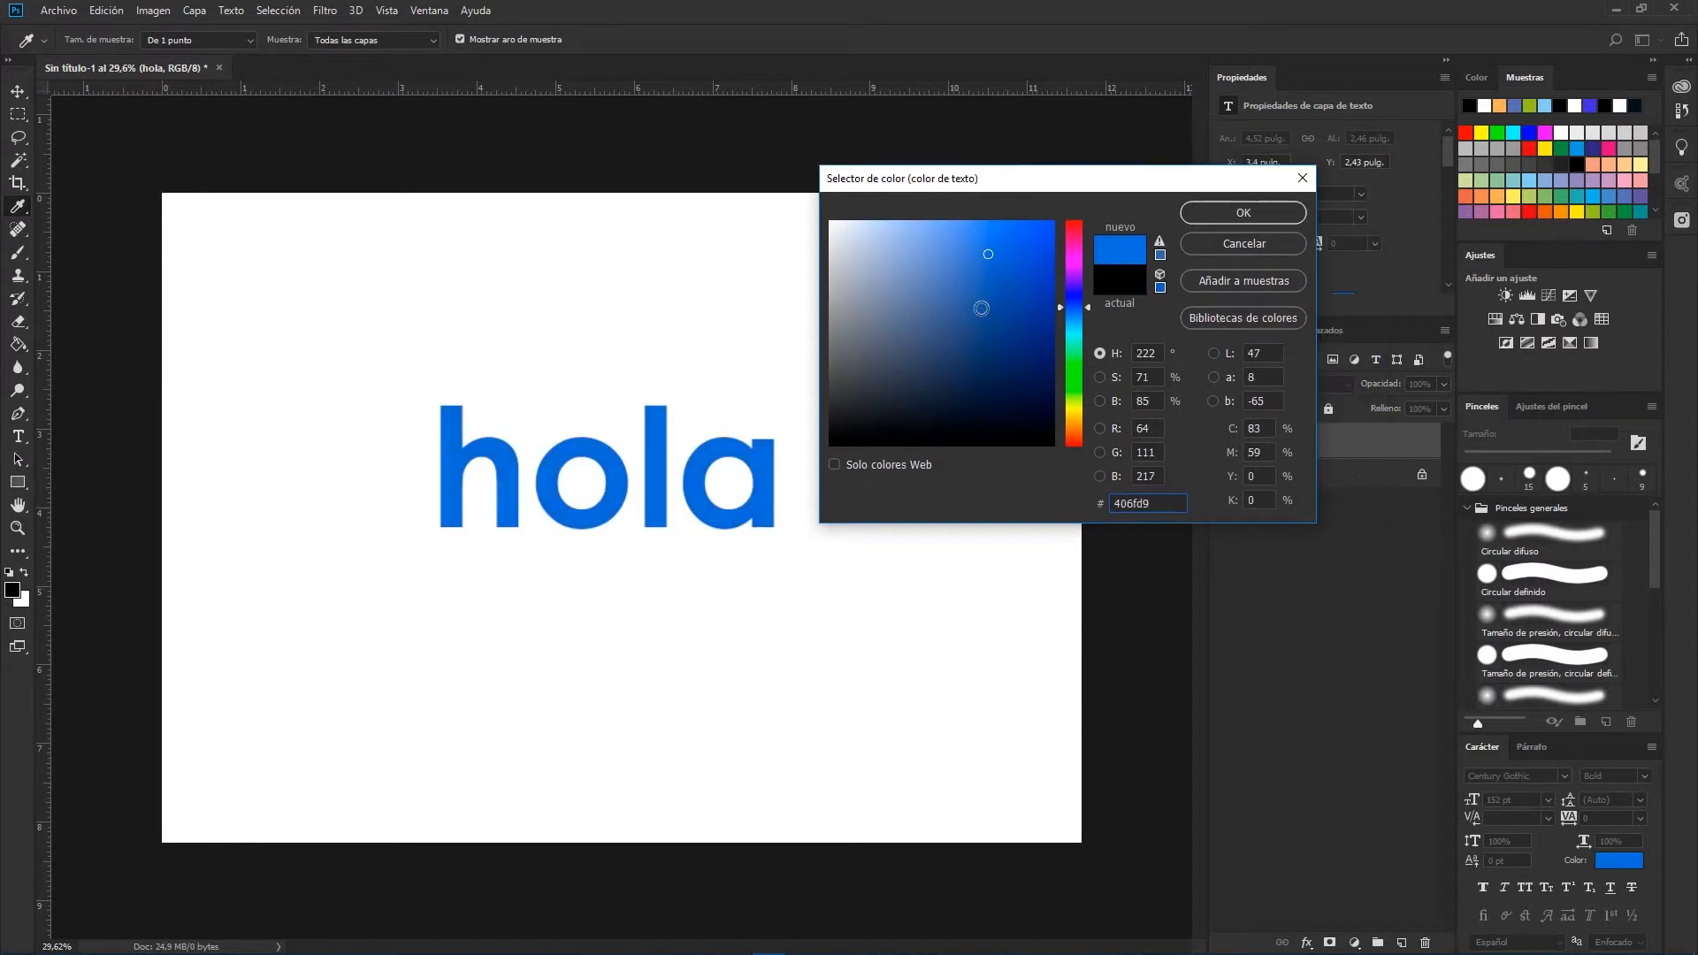
{"action": "left_click", "coordinate": [1237, 216]}
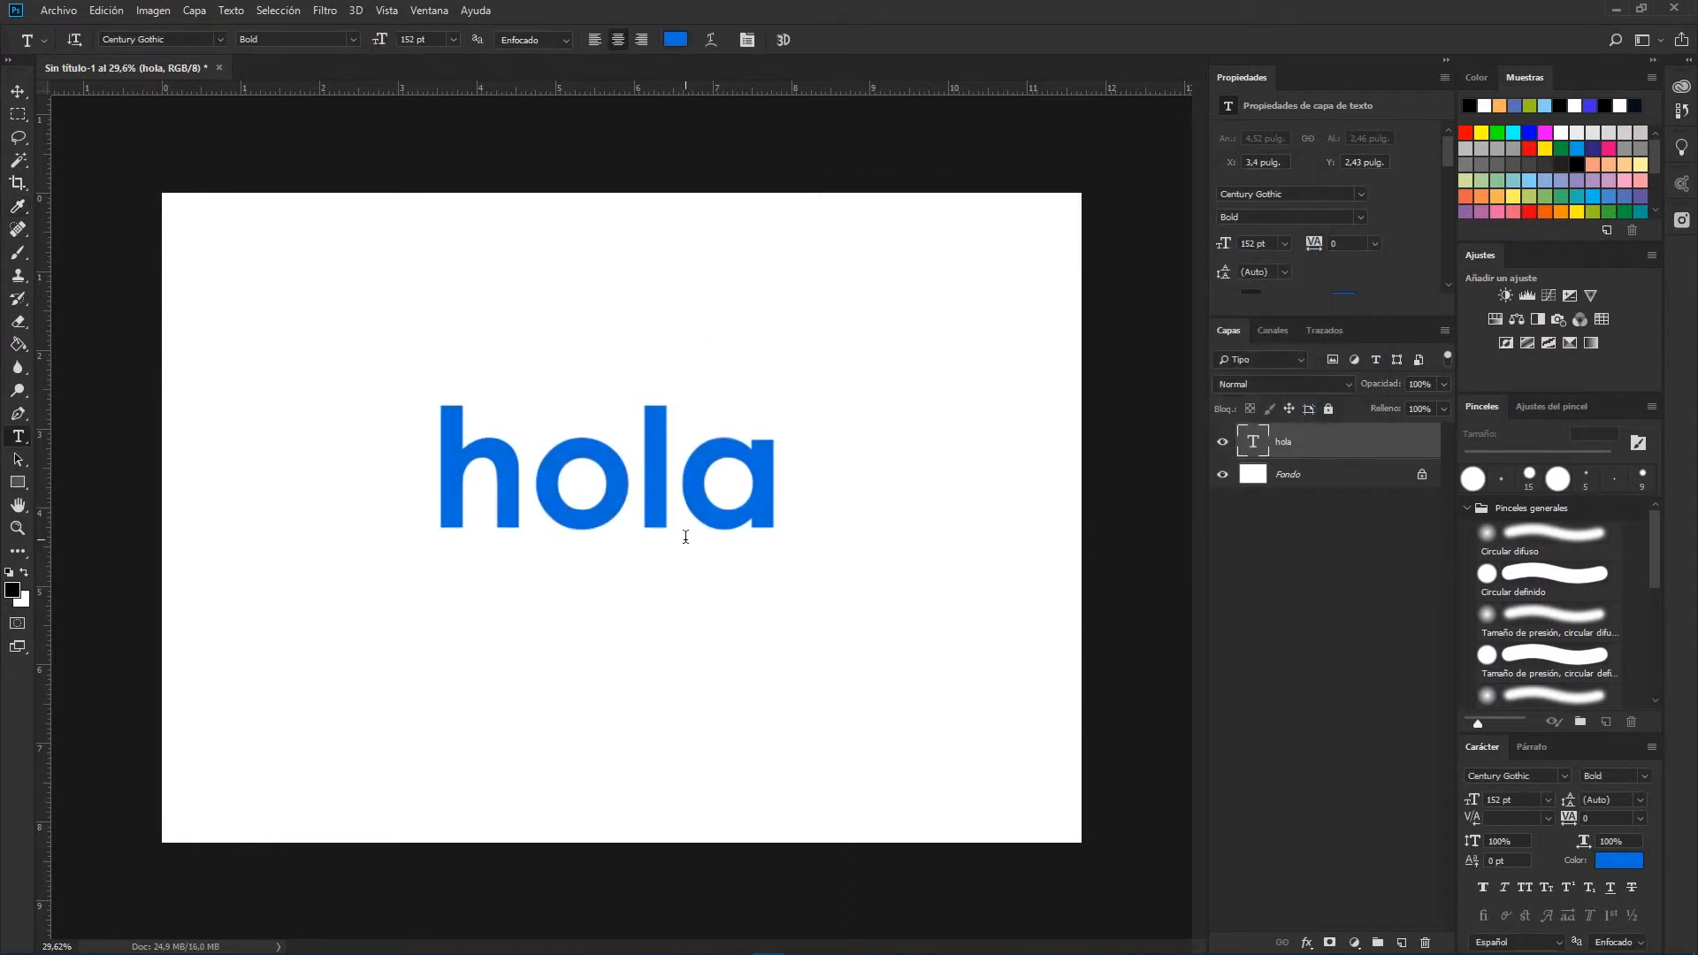
- Try the Arco, Arco inferior and Bóveda warp styles in turn on the "hola" text
{"action": "left_click", "coordinate": [709, 41]}
{"action": "left_click_drag", "start_coordinate": [889, 297], "coordinate": [909, 272]}
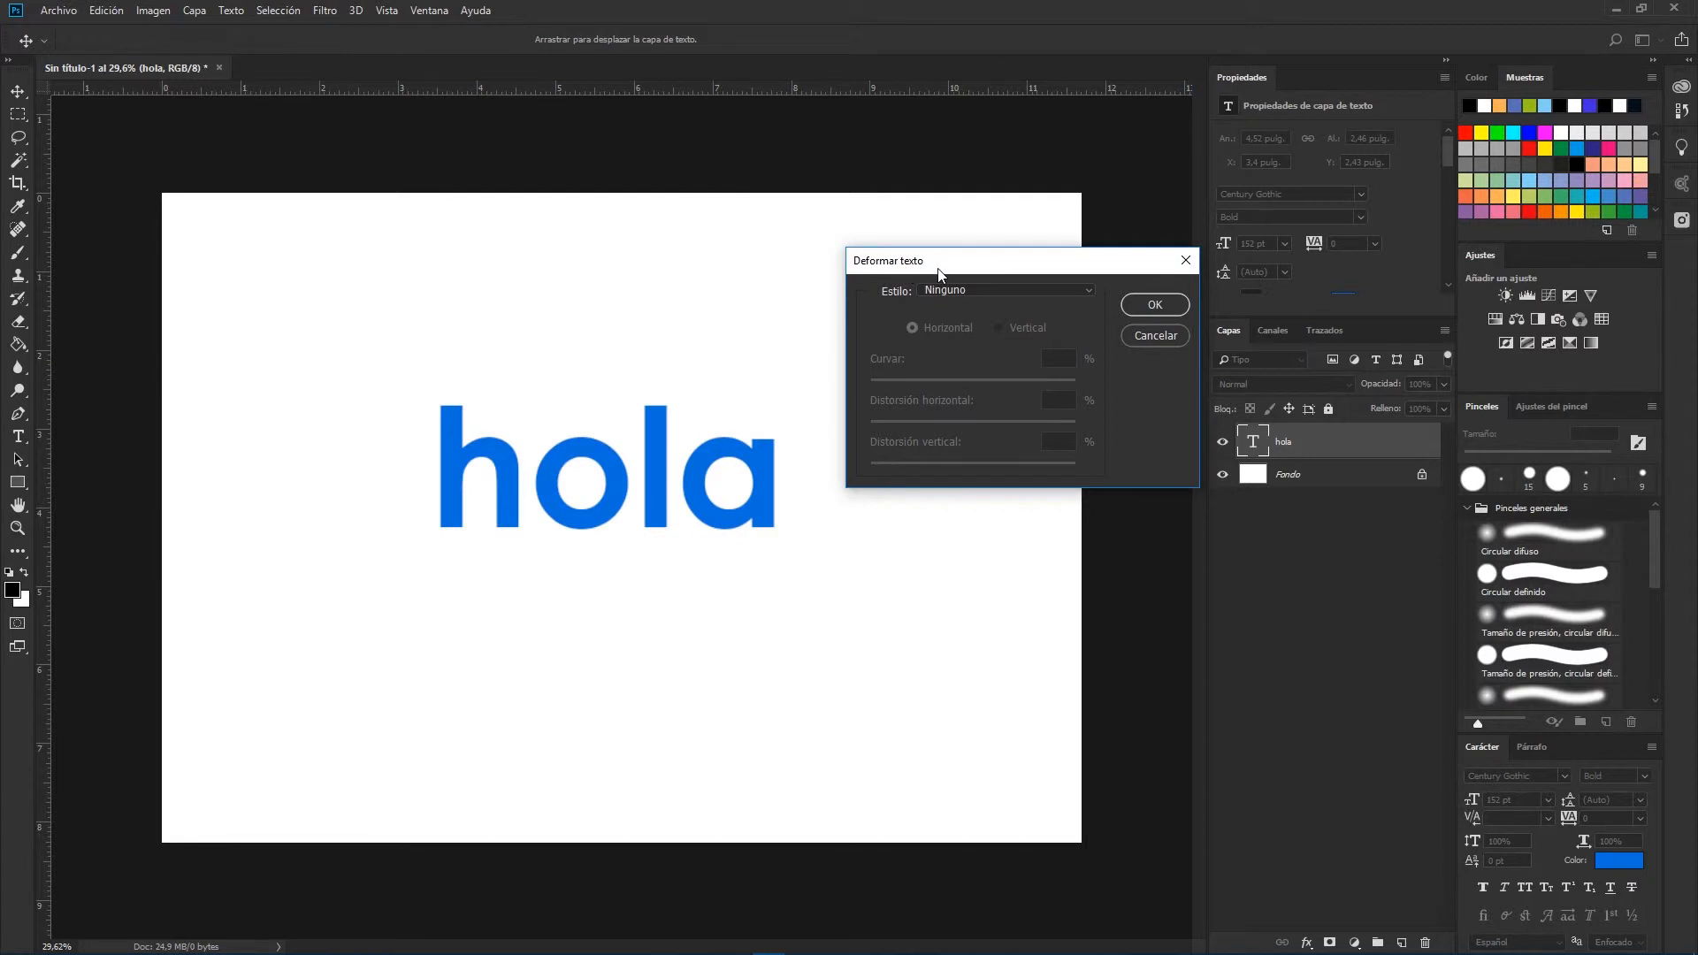
{"action": "left_click", "coordinate": [1090, 287]}
{"action": "left_click", "coordinate": [948, 336]}
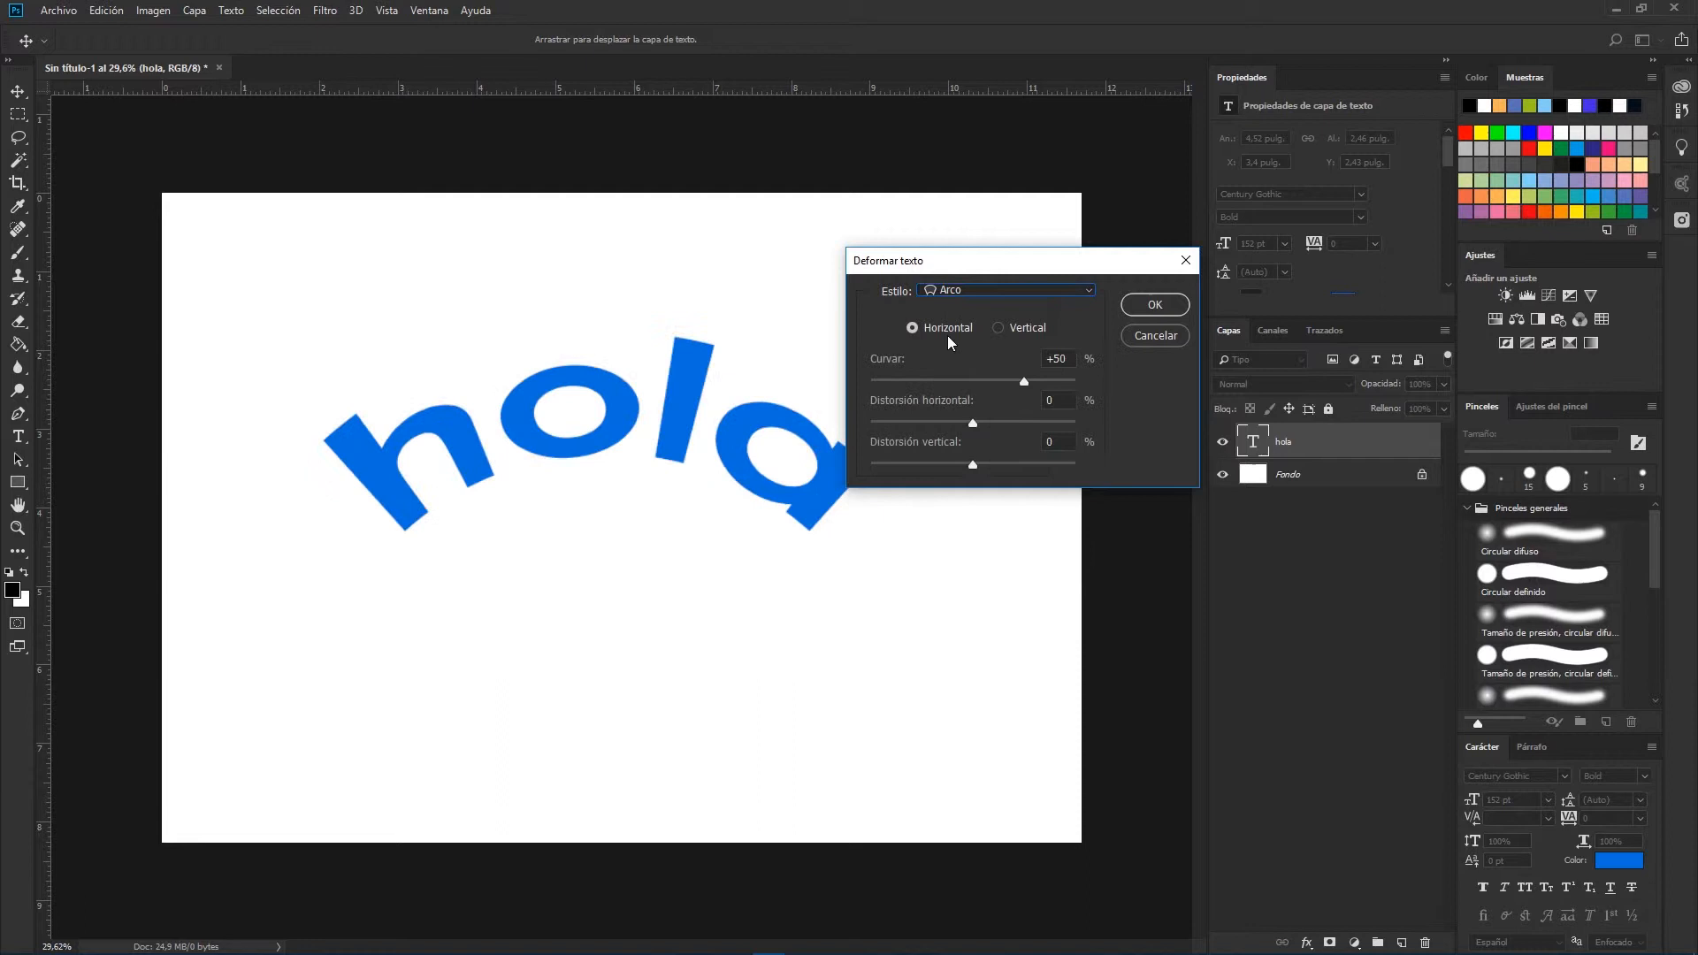
{"action": "left_click", "coordinate": [1038, 288]}
{"action": "left_click", "coordinate": [991, 352]}
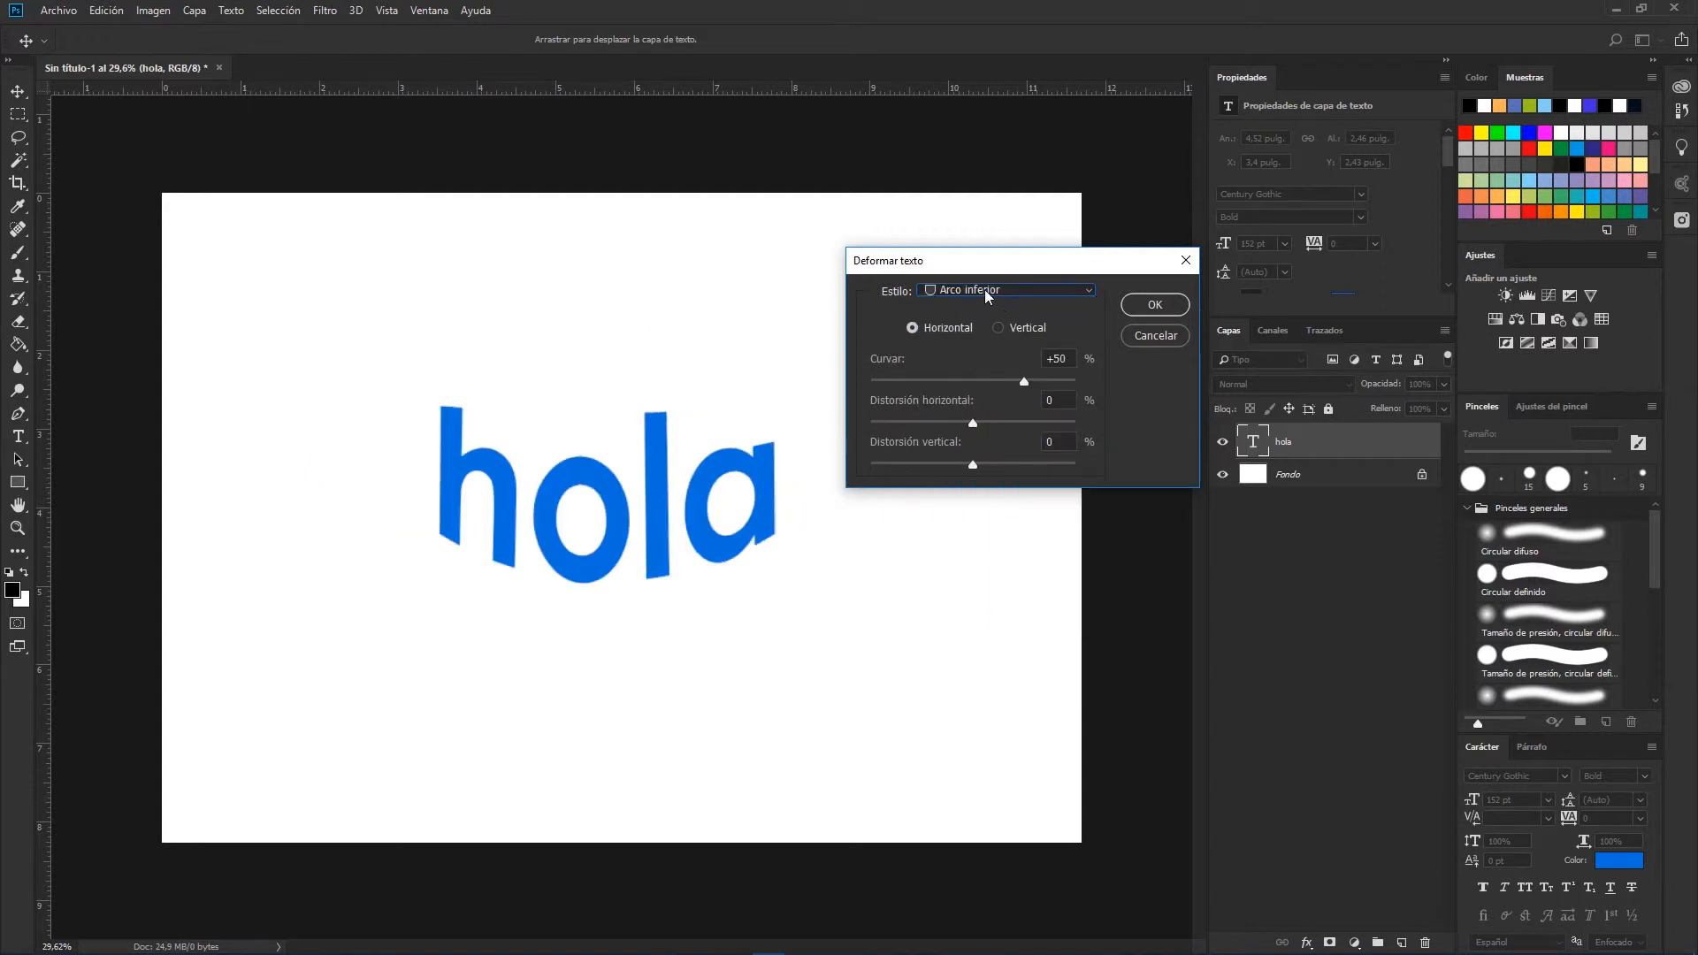
{"action": "left_click", "coordinate": [984, 289]}
{"action": "left_click", "coordinate": [953, 403]}
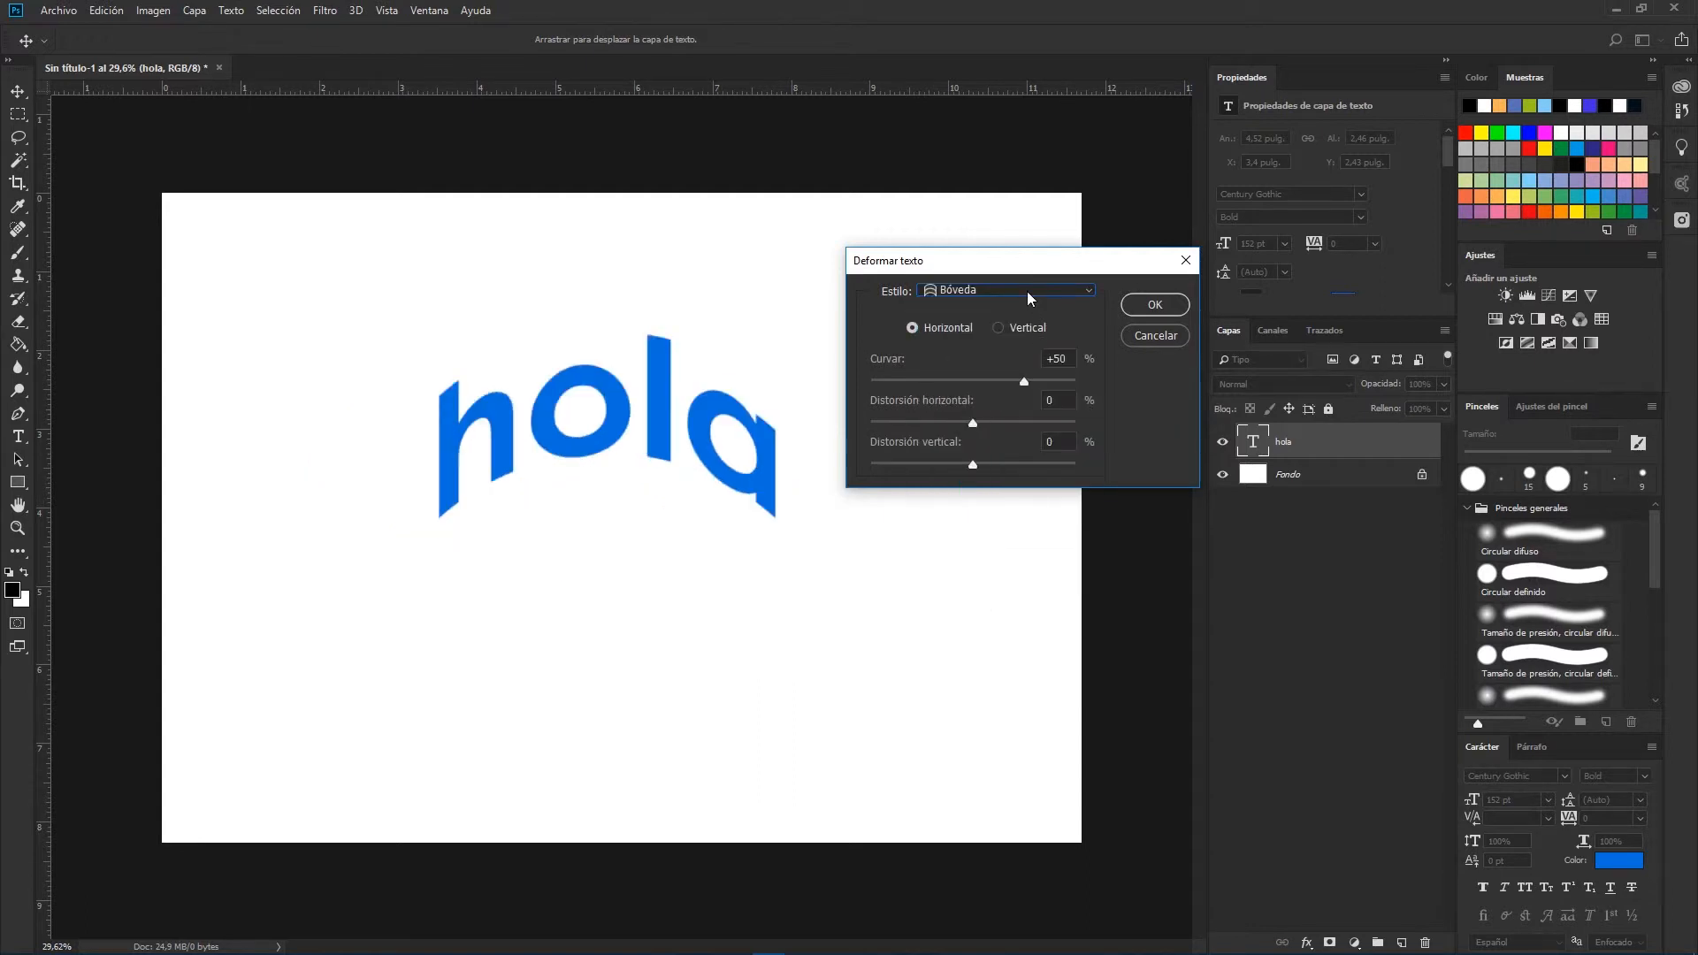
- Try the Inflar warp style on "hola", with a bend of -27% and some horizontal distortion
{"action": "left_click", "coordinate": [1028, 293]}
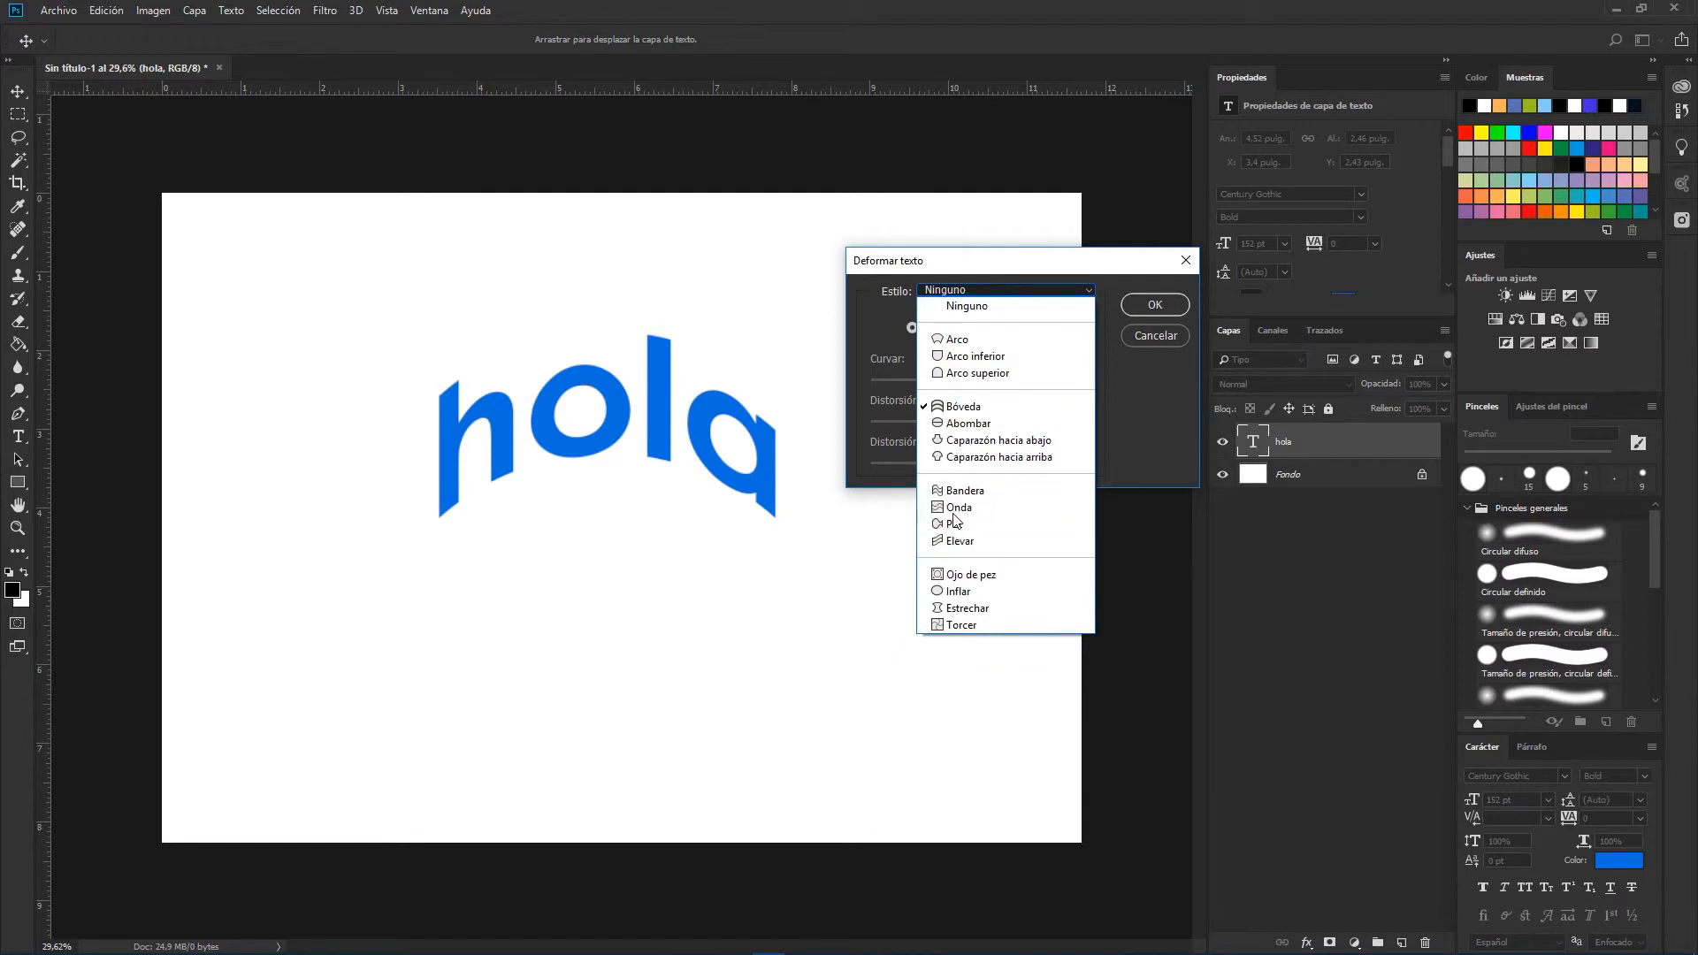
{"action": "left_click", "coordinate": [958, 591]}
{"action": "left_click", "coordinate": [971, 289]}
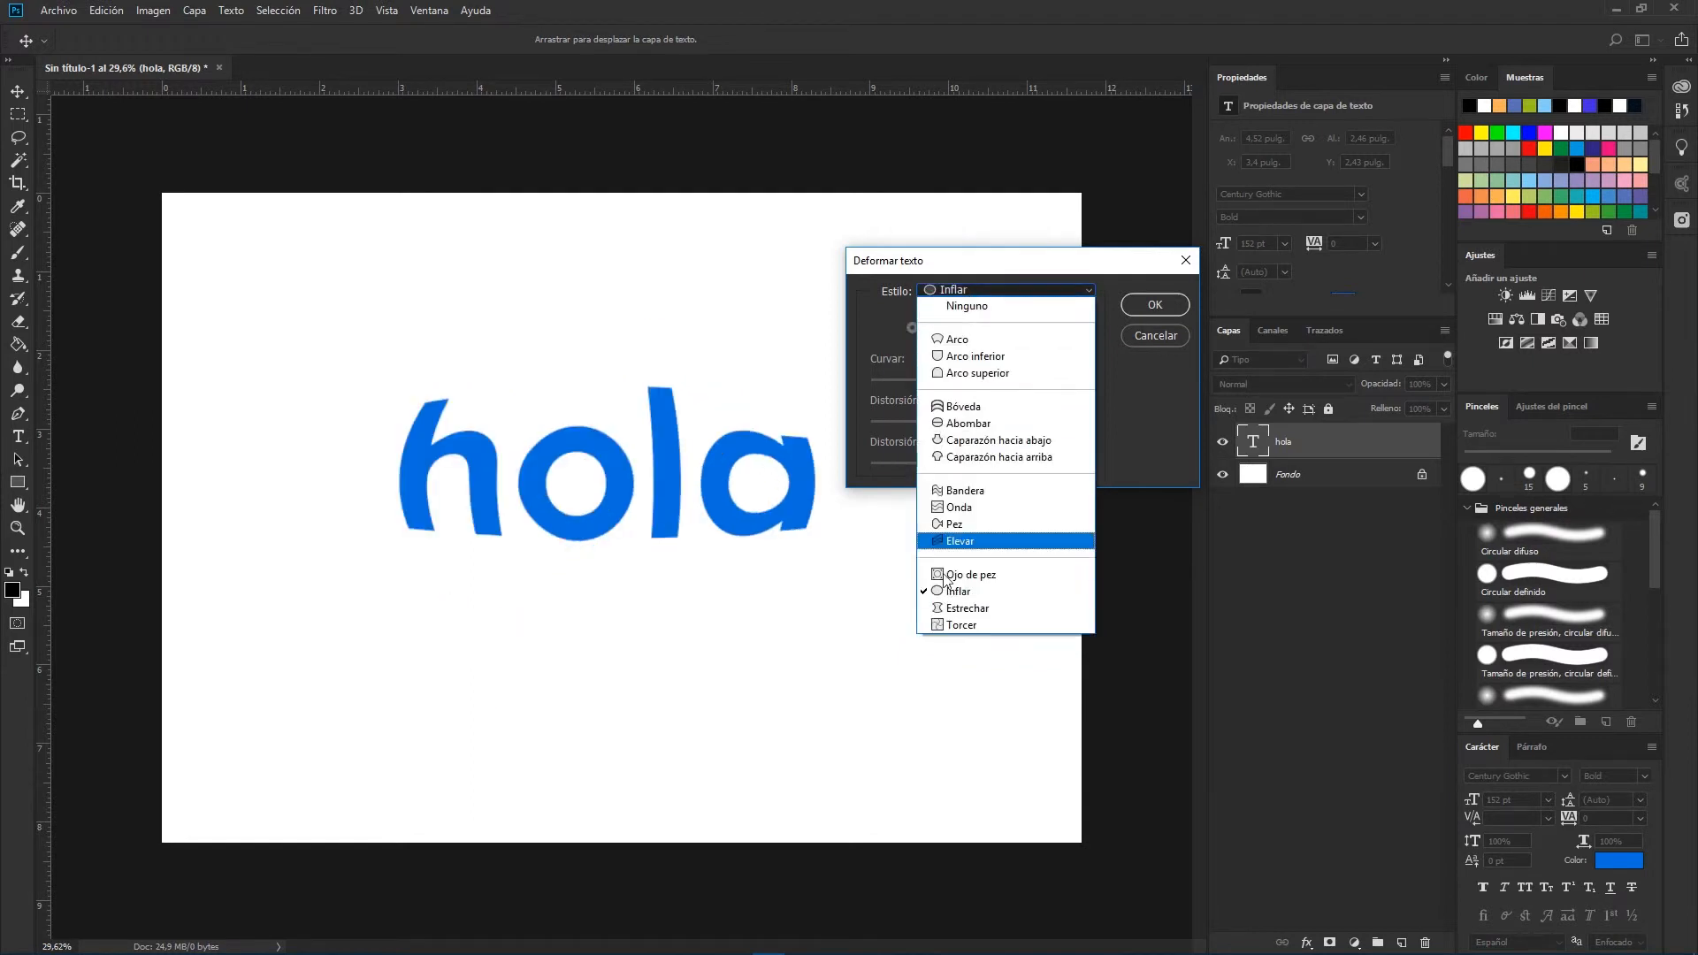
{"action": "left_click", "coordinate": [971, 289]}
{"action": "left_click", "coordinate": [972, 289]}
{"action": "left_click_drag", "start_coordinate": [1024, 381], "coordinate": [946, 464]}
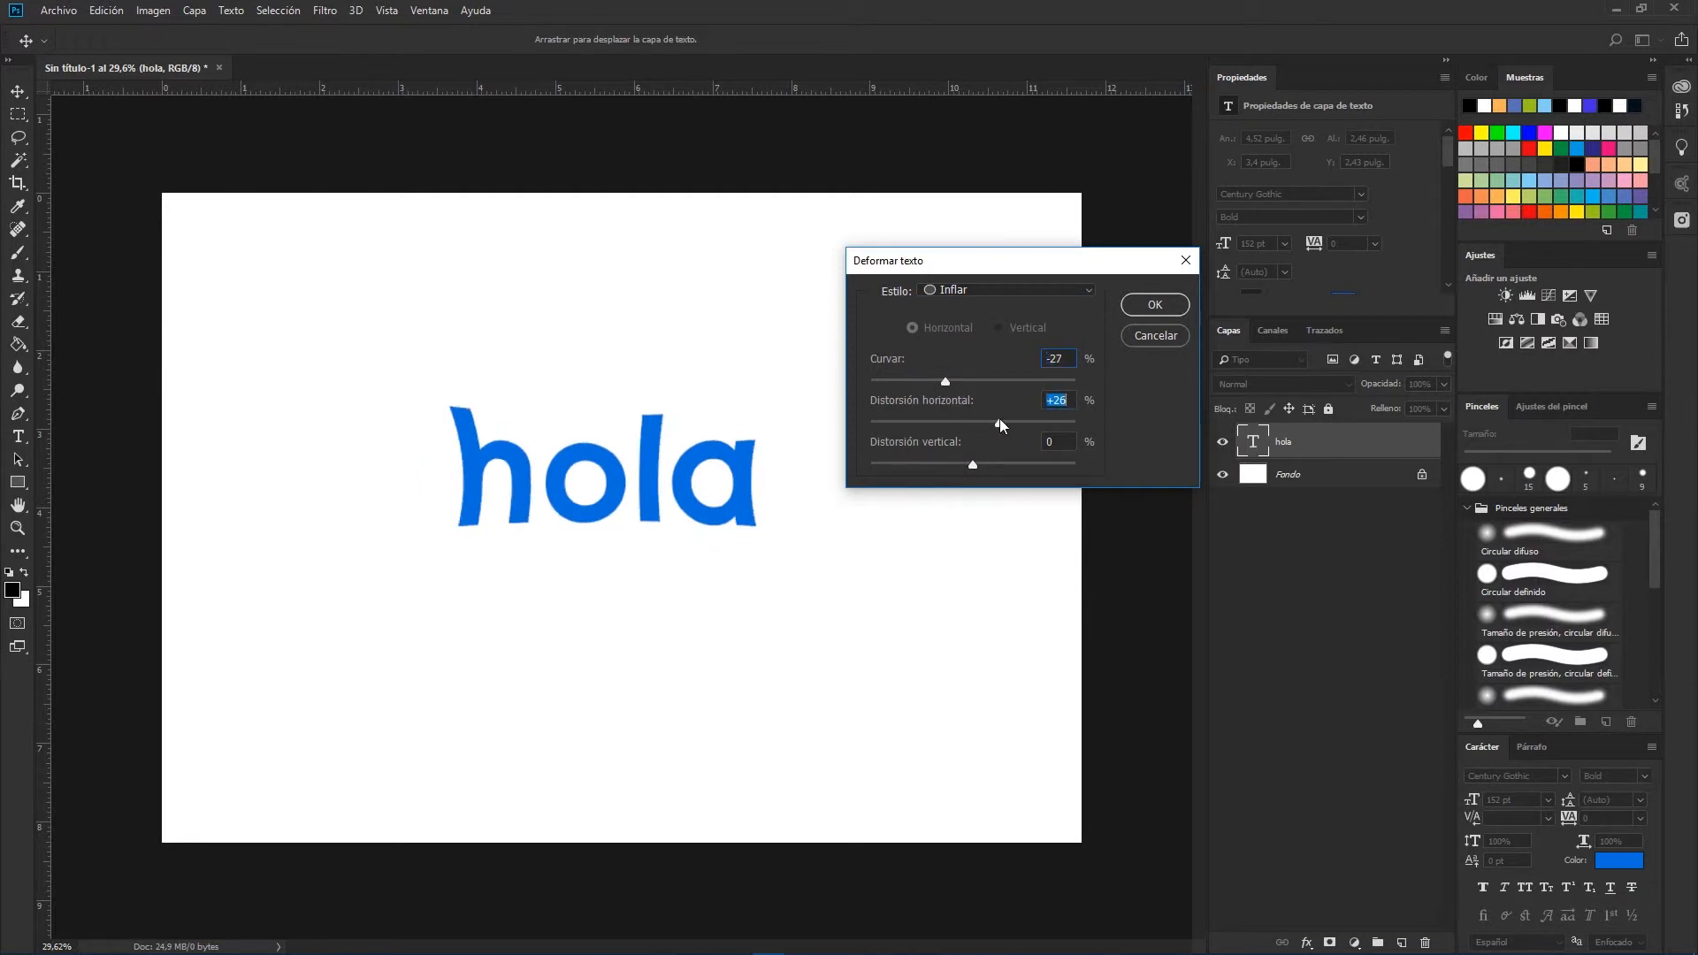
- Reset the "hola" text's warp style to Ninguno and accept the warp settings
{"action": "left_click", "coordinate": [1003, 289]}
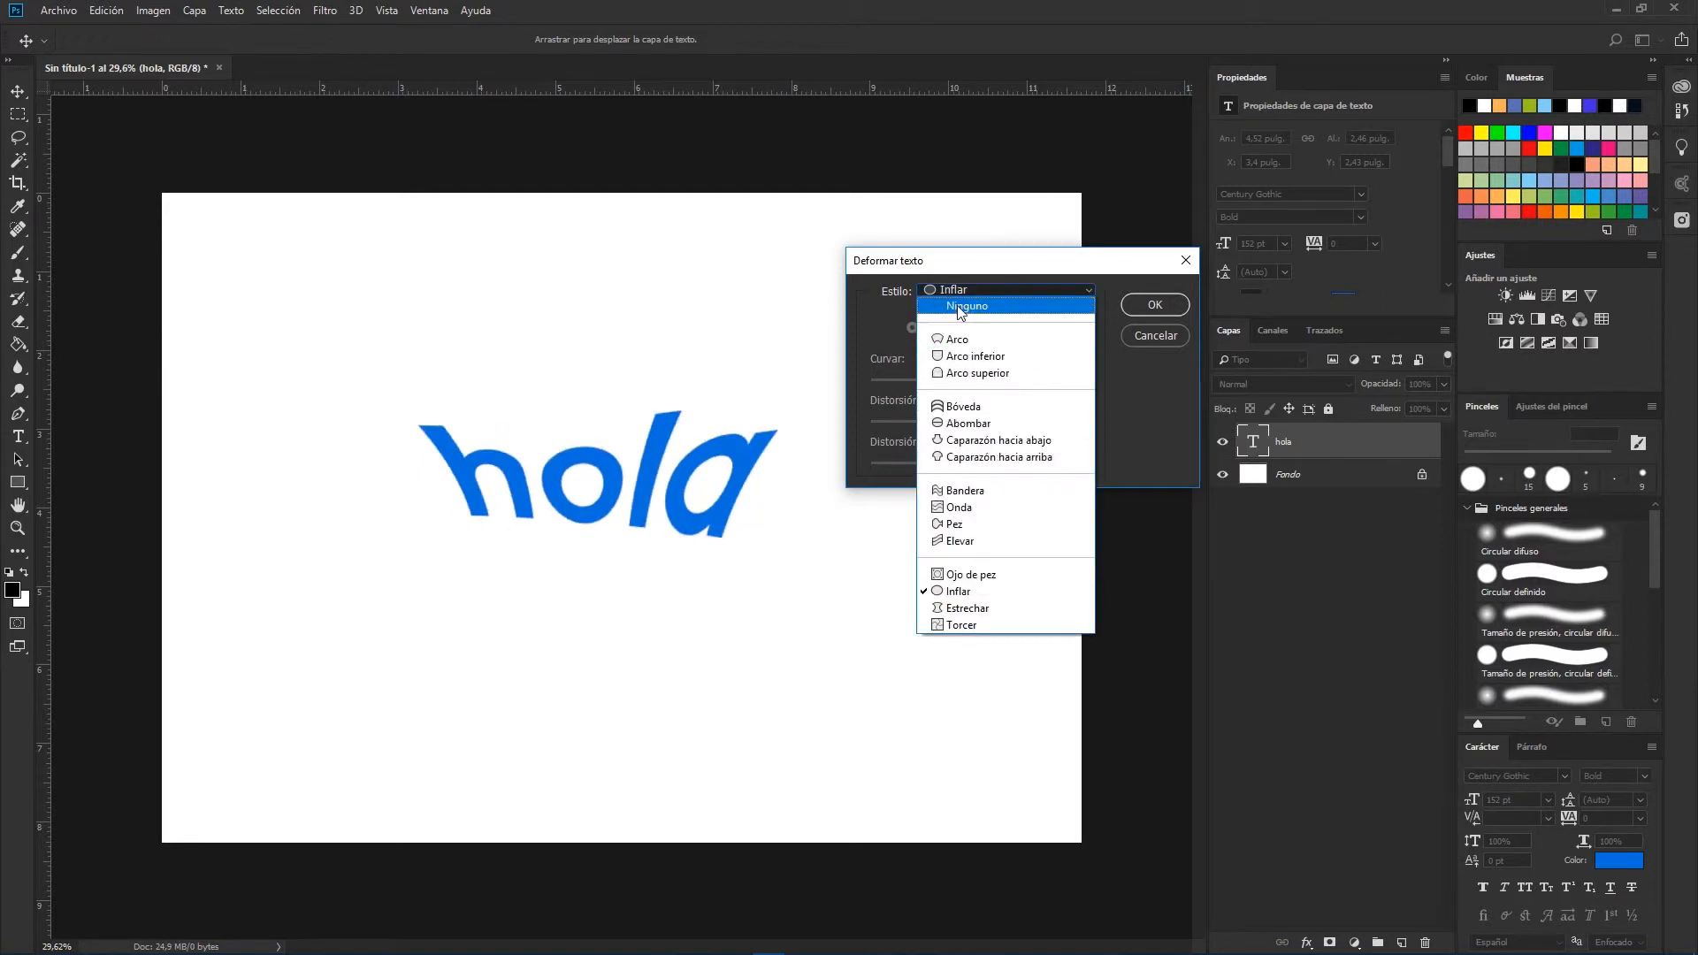
{"action": "left_click", "coordinate": [955, 306]}
{"action": "key", "text": "Return"}
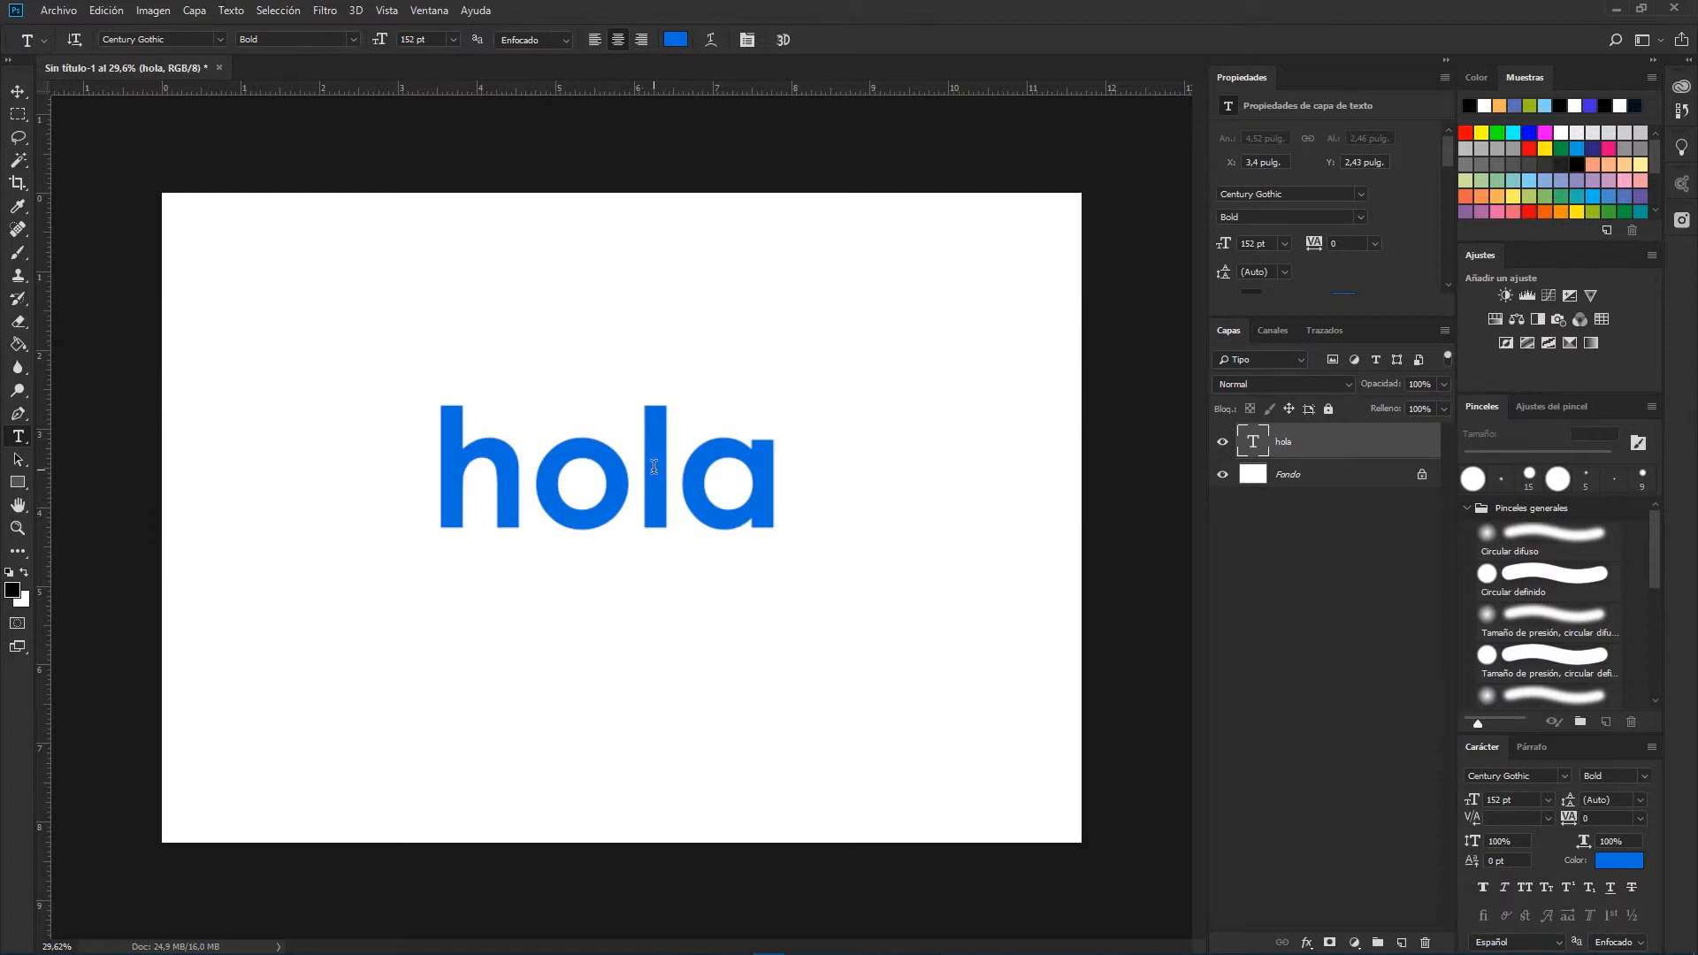
- Format only the letter "h" of "hola" at 199 pt, in mustard yellow, with the Broadway font
{"action": "left_click_drag", "start_coordinate": [458, 460], "coordinate": [490, 459]}
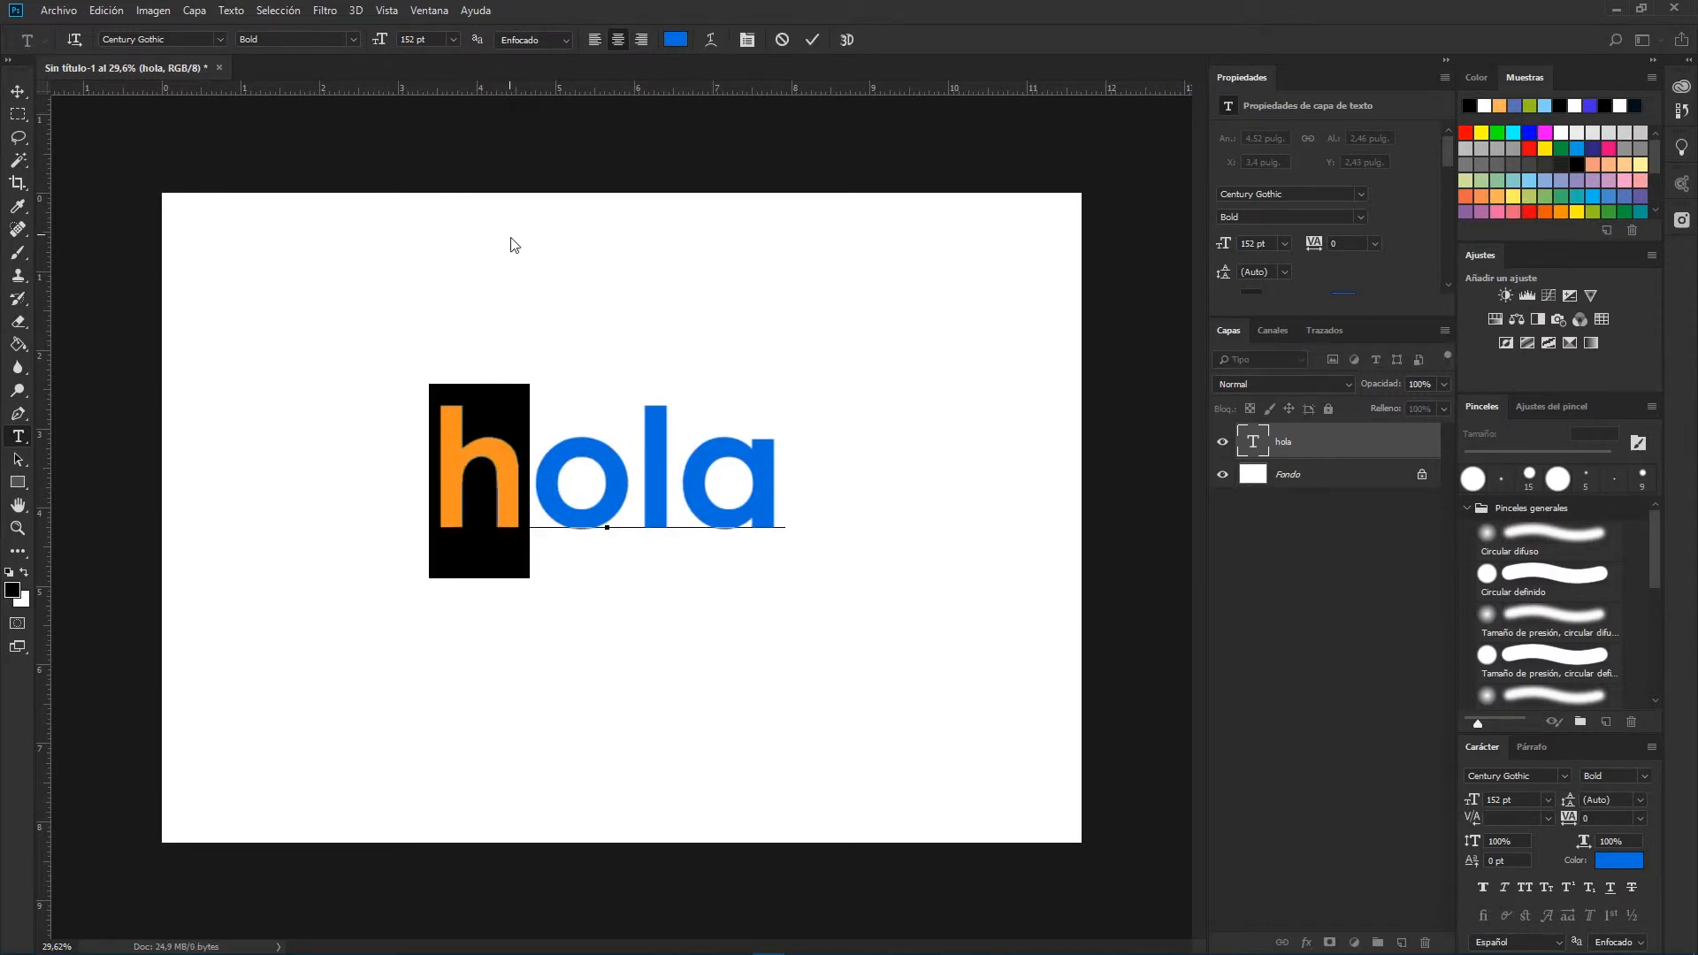
{"action": "left_click_drag", "start_coordinate": [381, 44], "coordinate": [423, 44]}
{"action": "left_click", "coordinate": [675, 45]}
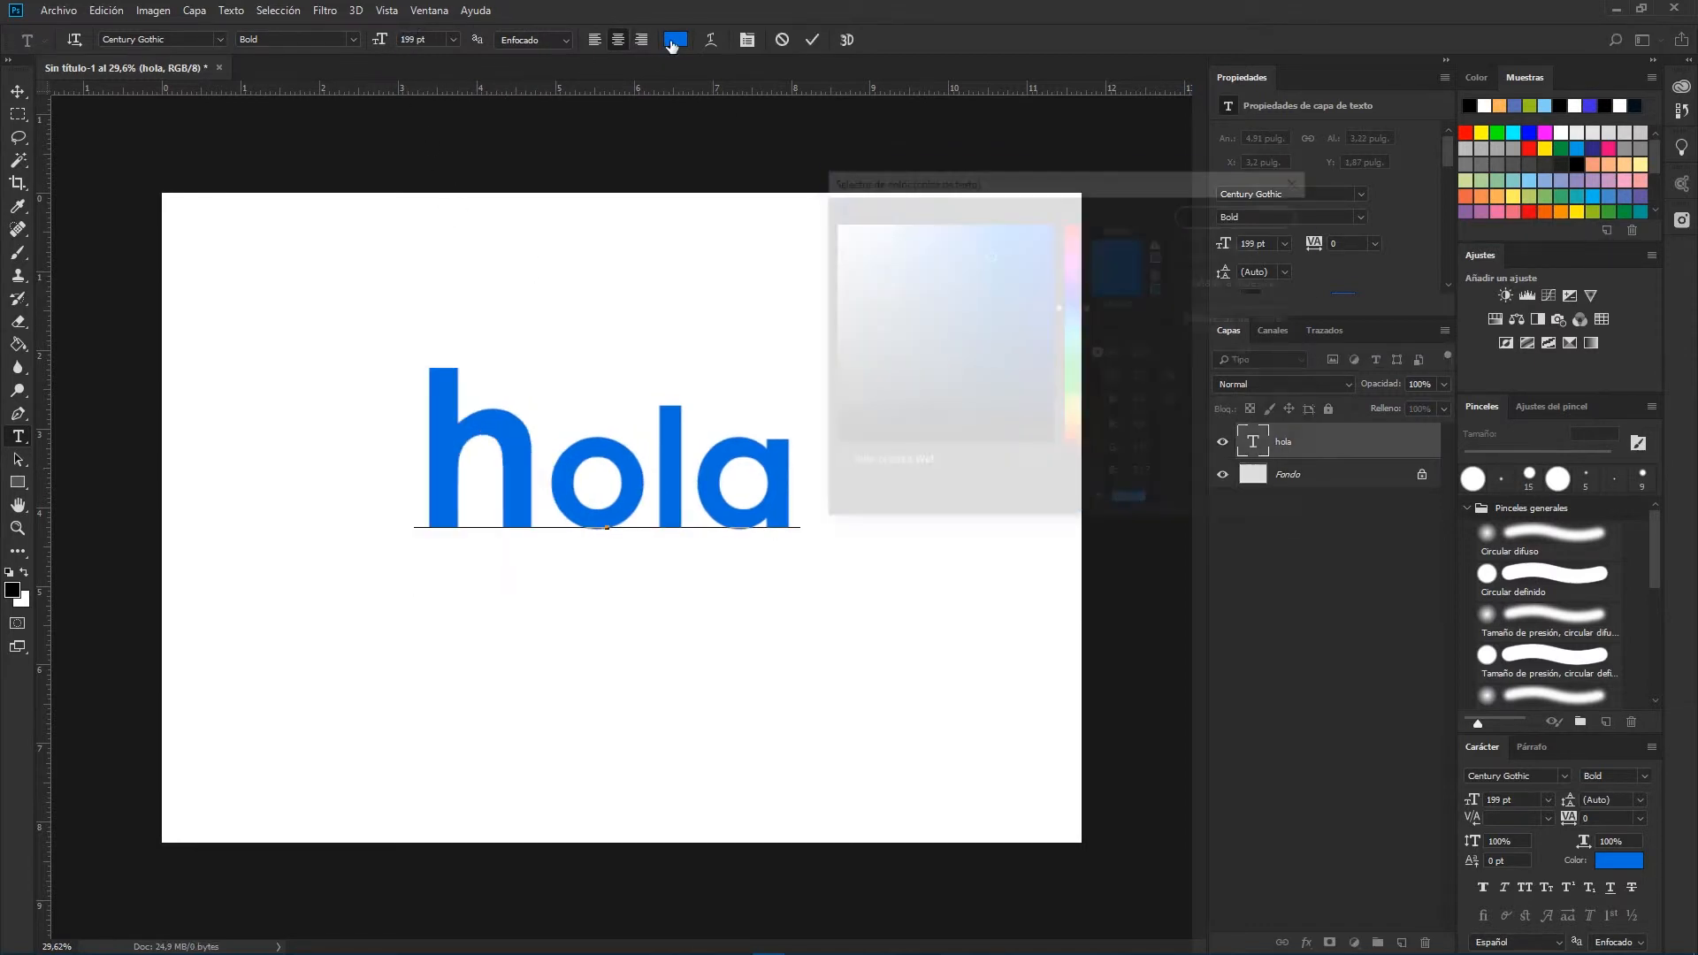
{"action": "left_click", "coordinate": [989, 254]}
{"action": "left_click", "coordinate": [1074, 410]}
{"action": "left_click", "coordinate": [1283, 212]}
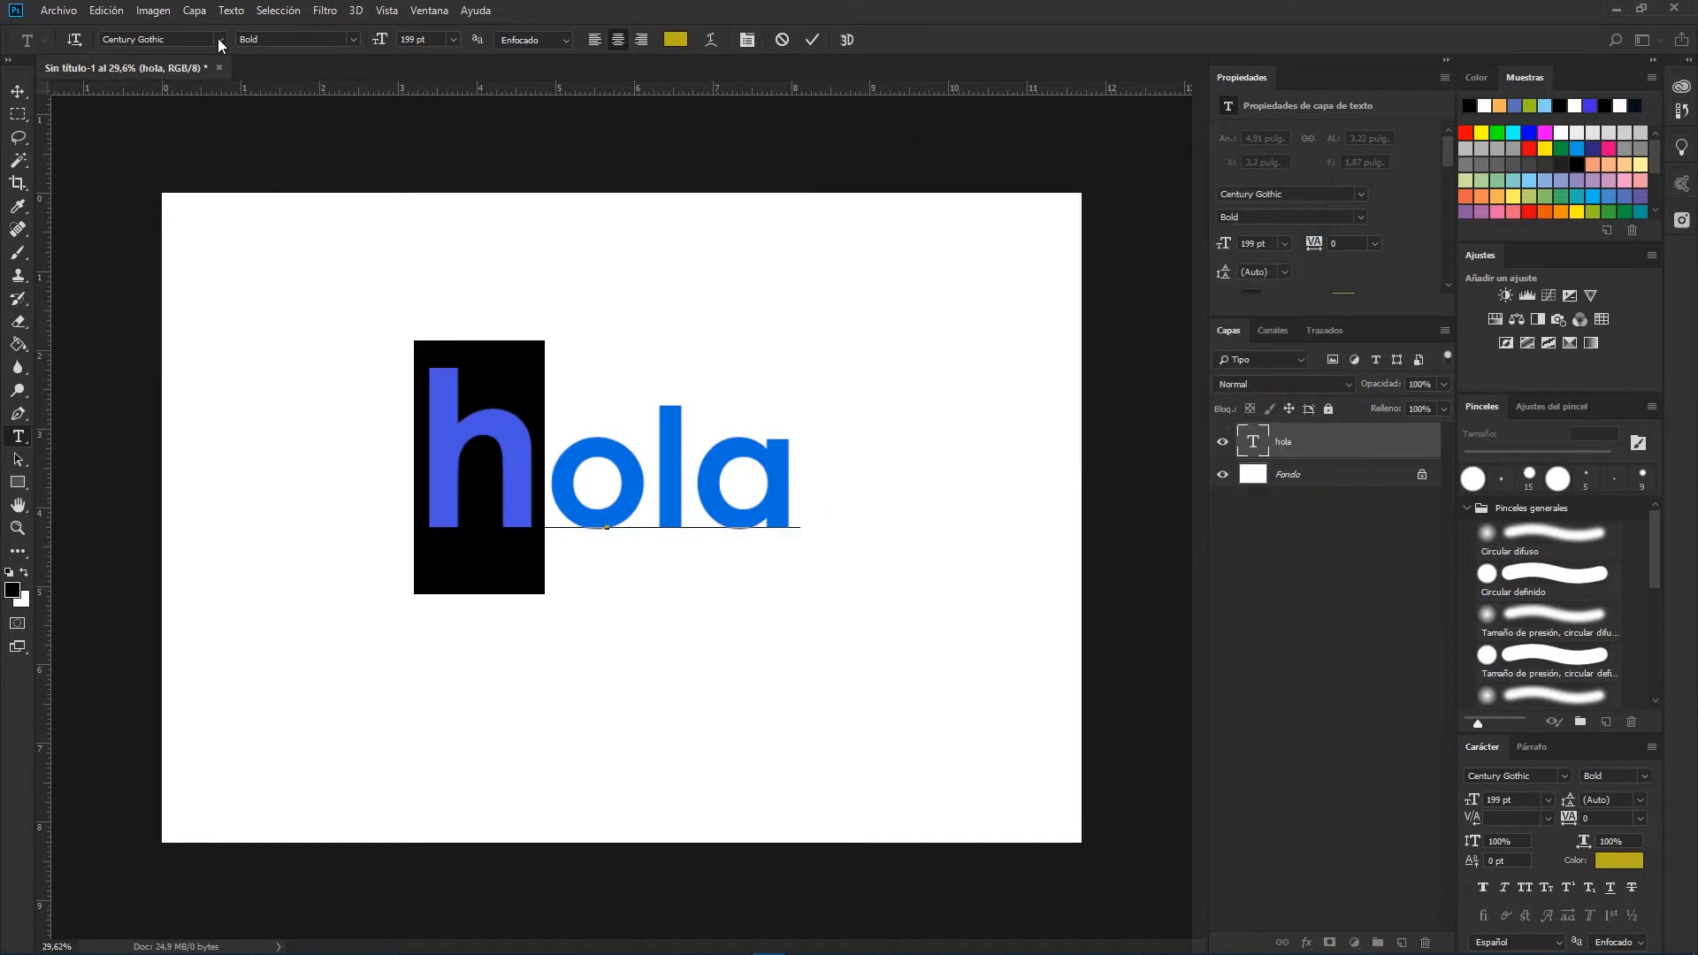
{"action": "left_click", "coordinate": [219, 39]}
{"action": "left_click", "coordinate": [172, 118]}
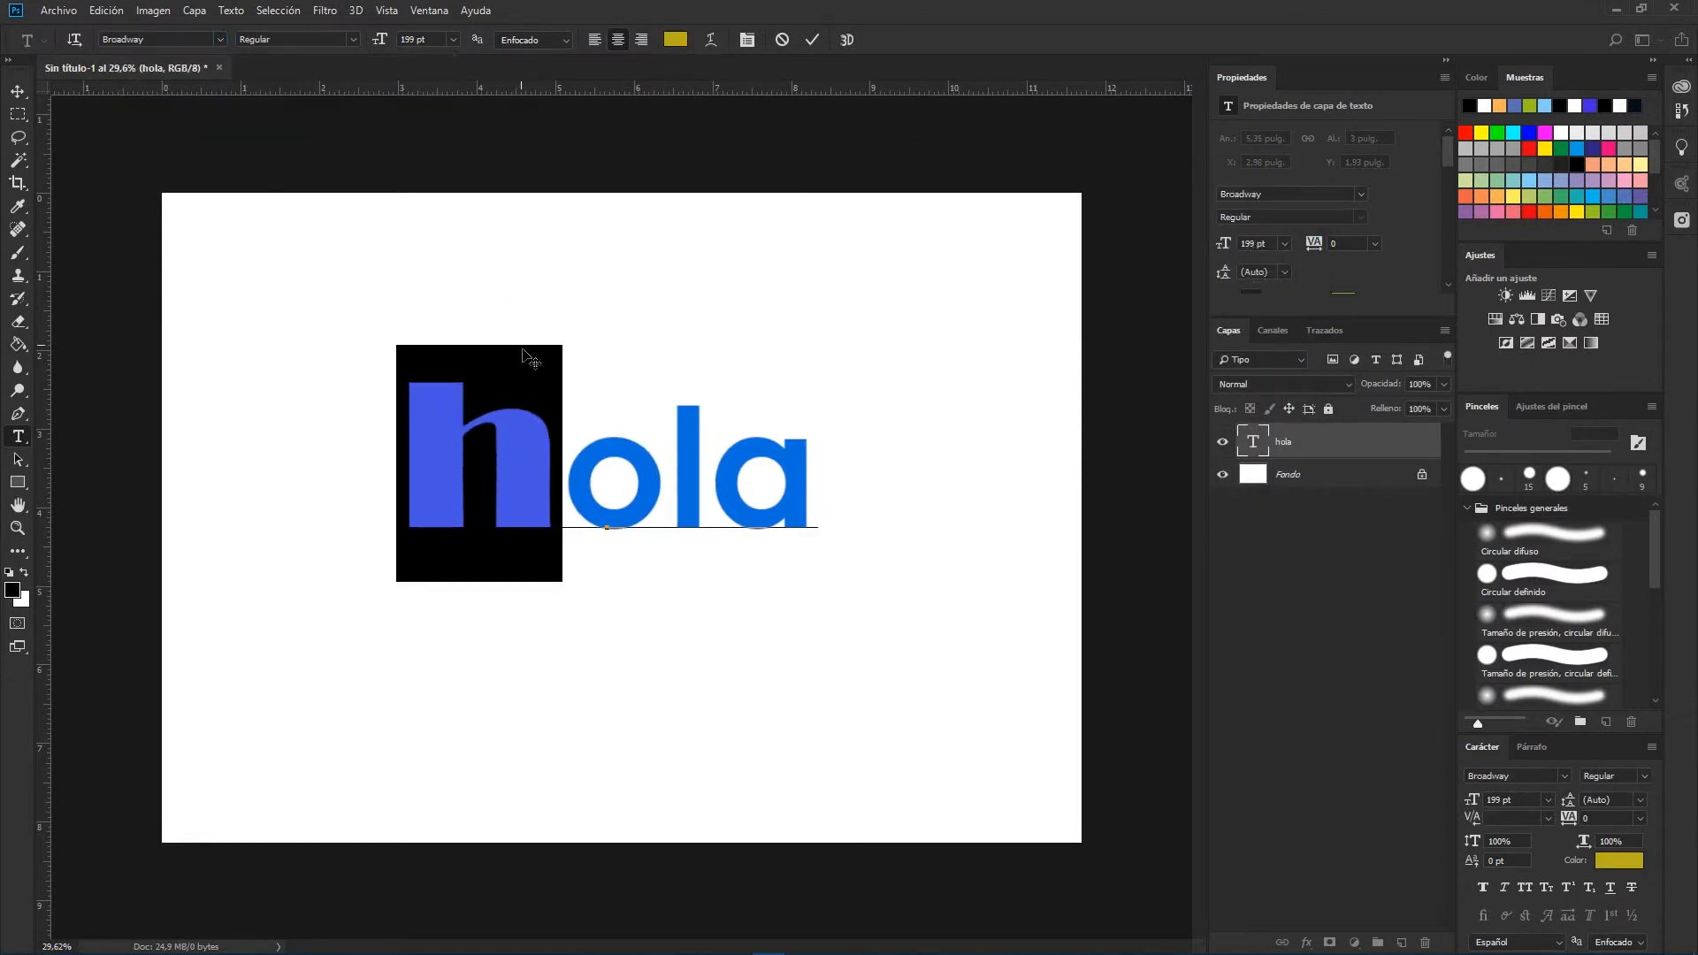
- Format the letters "la" of "hola" in Cooper Black with an orange-red colour and adjust their size
{"action": "left_click", "coordinate": [623, 431]}
{"action": "left_click_drag", "start_coordinate": [663, 449], "coordinate": [821, 522]}
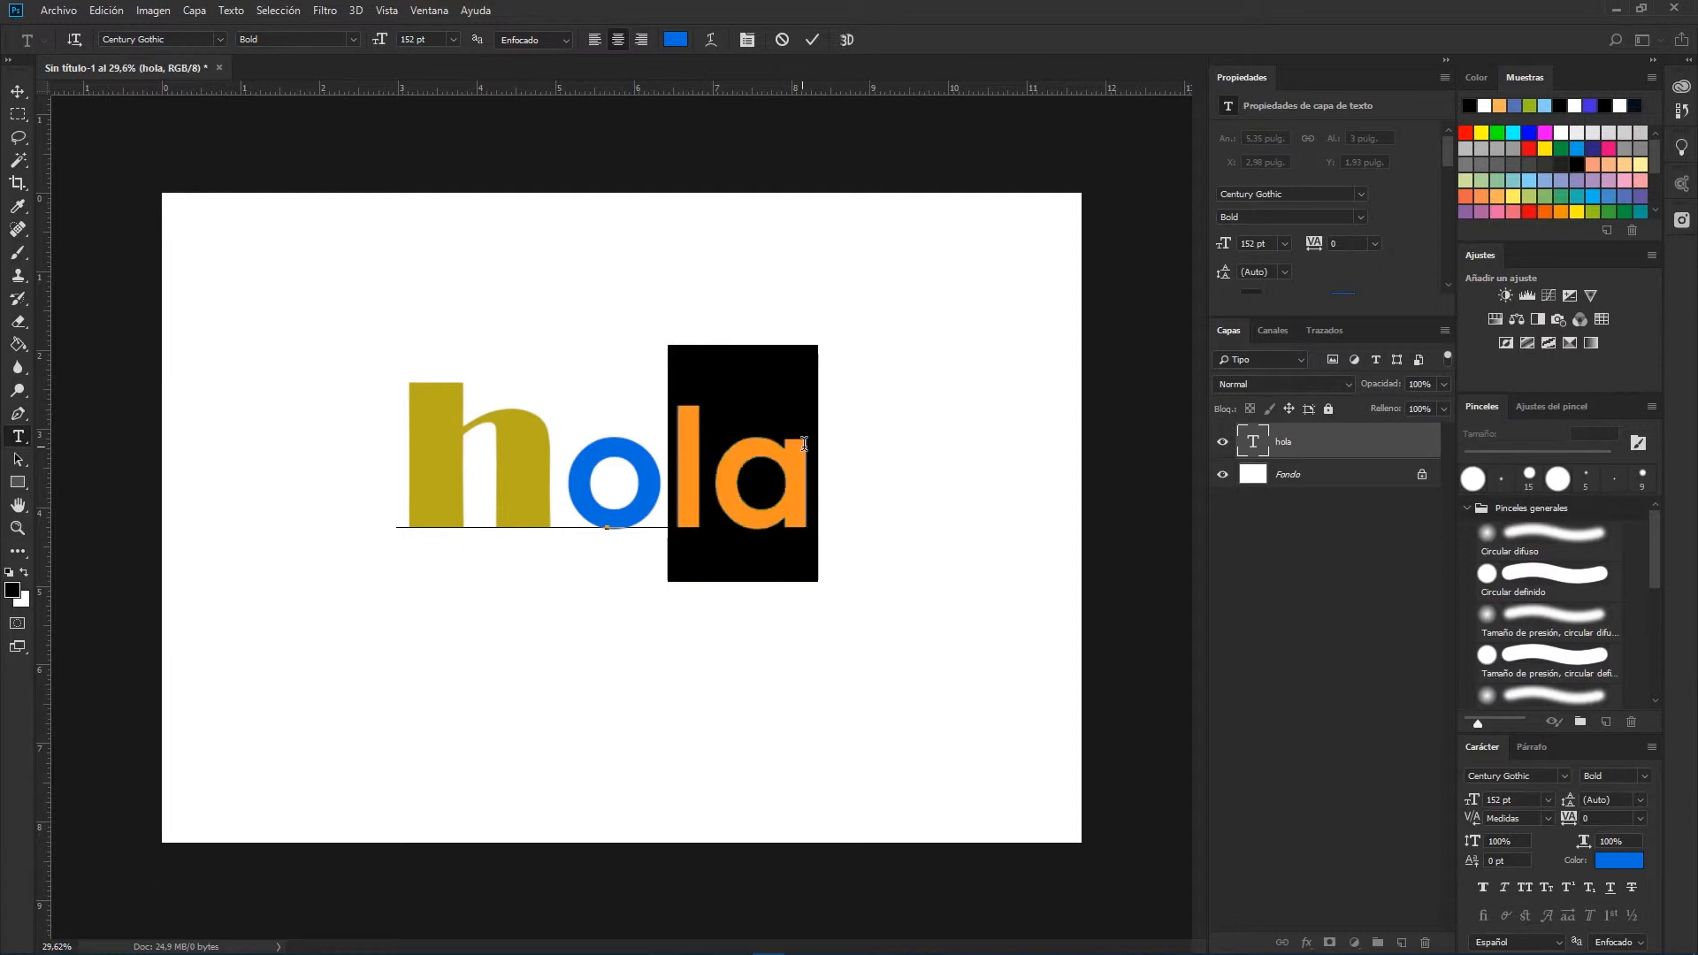
{"action": "left_click", "coordinate": [220, 43]}
{"action": "left_click", "coordinate": [163, 150]}
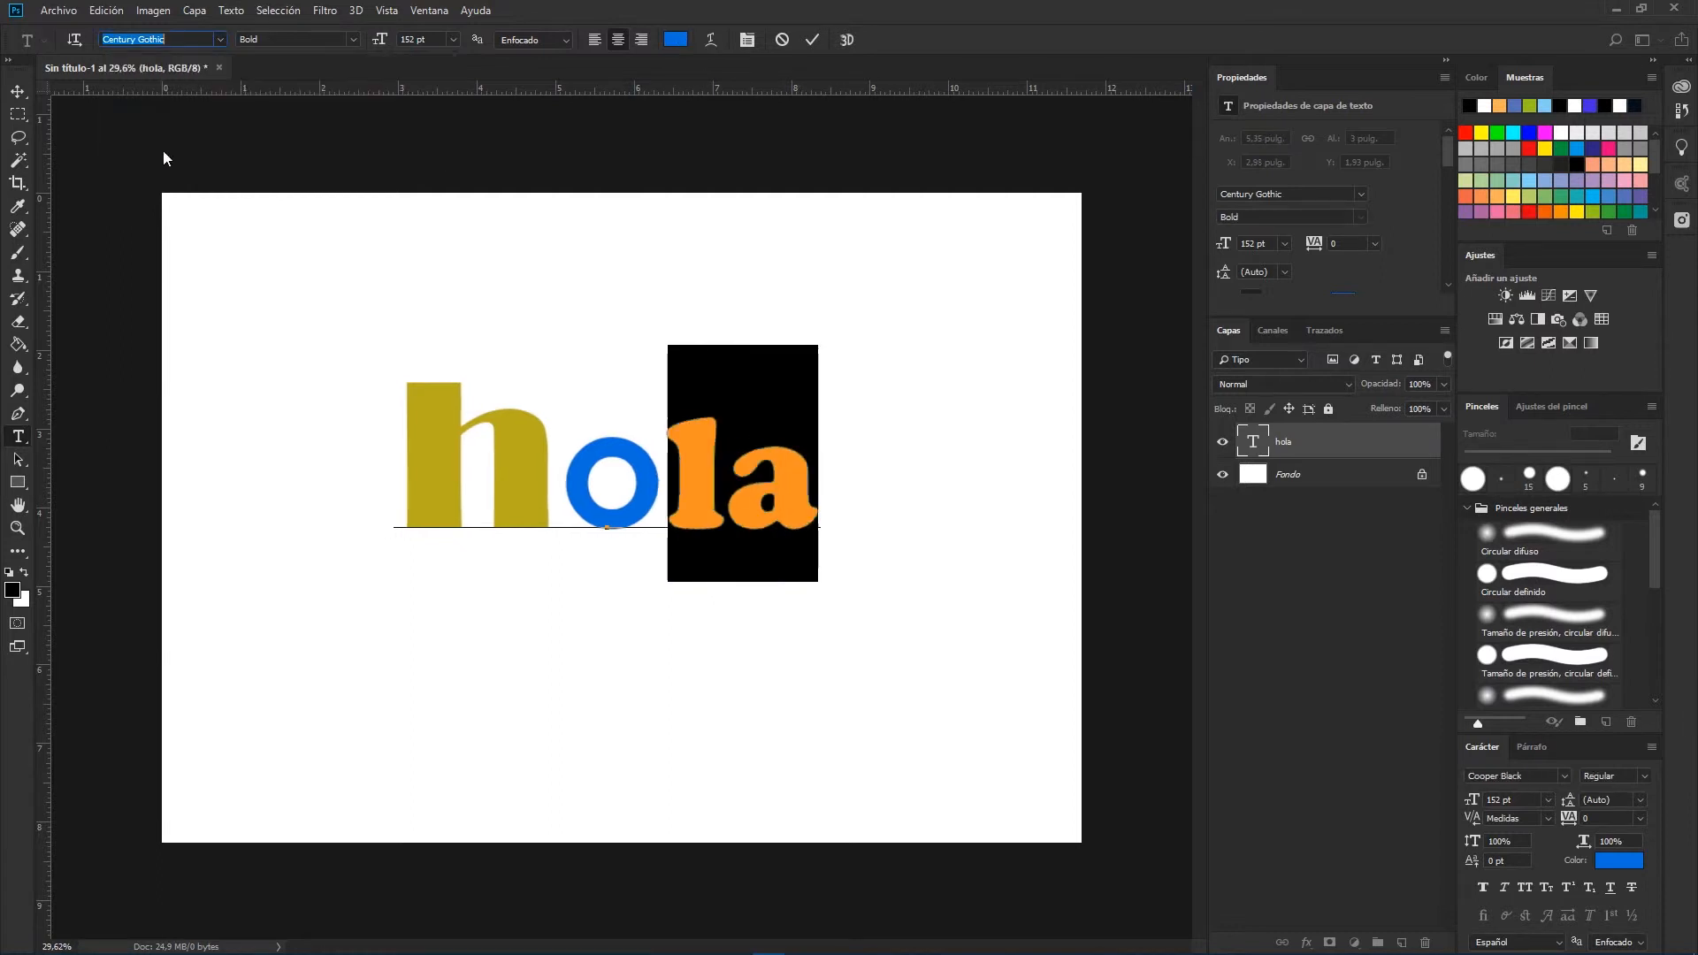
{"action": "left_click", "coordinate": [675, 39]}
{"action": "left_click", "coordinate": [1074, 440]}
{"action": "left_click", "coordinate": [998, 304]}
{"action": "left_click", "coordinate": [1227, 217]}
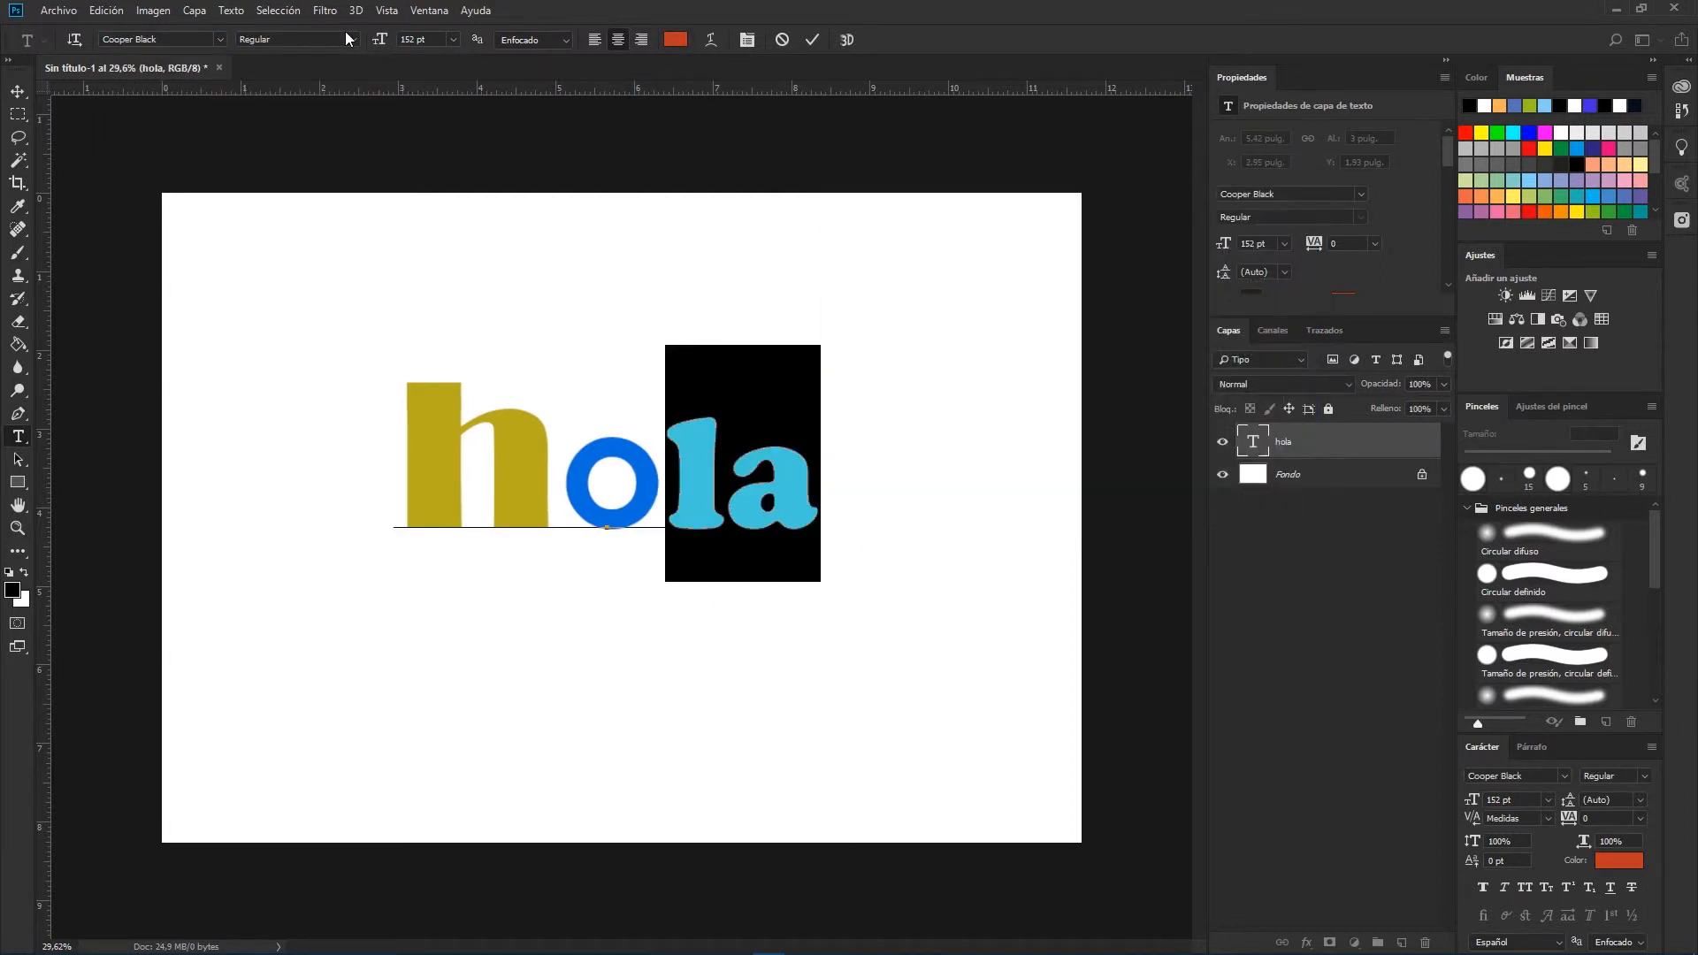
{"action": "left_click_drag", "start_coordinate": [384, 41], "coordinate": [349, 41]}
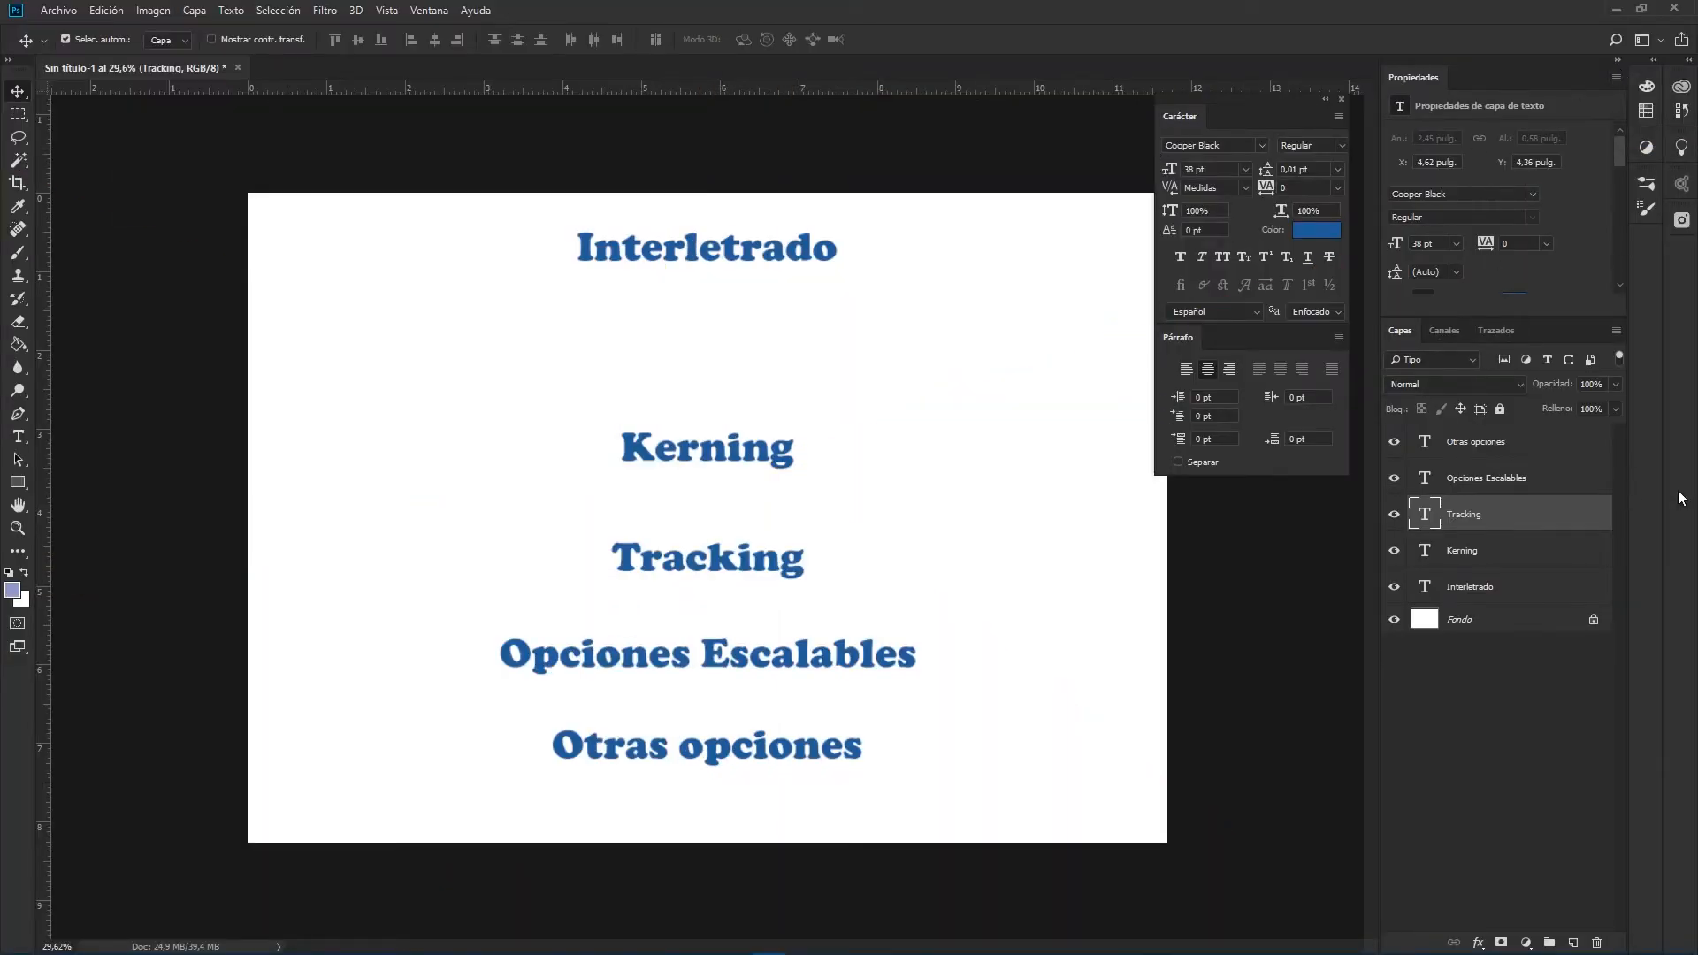
- Set the leading of the "Tracking" text layer to 96,01 pt in the character settings
{"action": "left_click", "coordinate": [429, 10]}
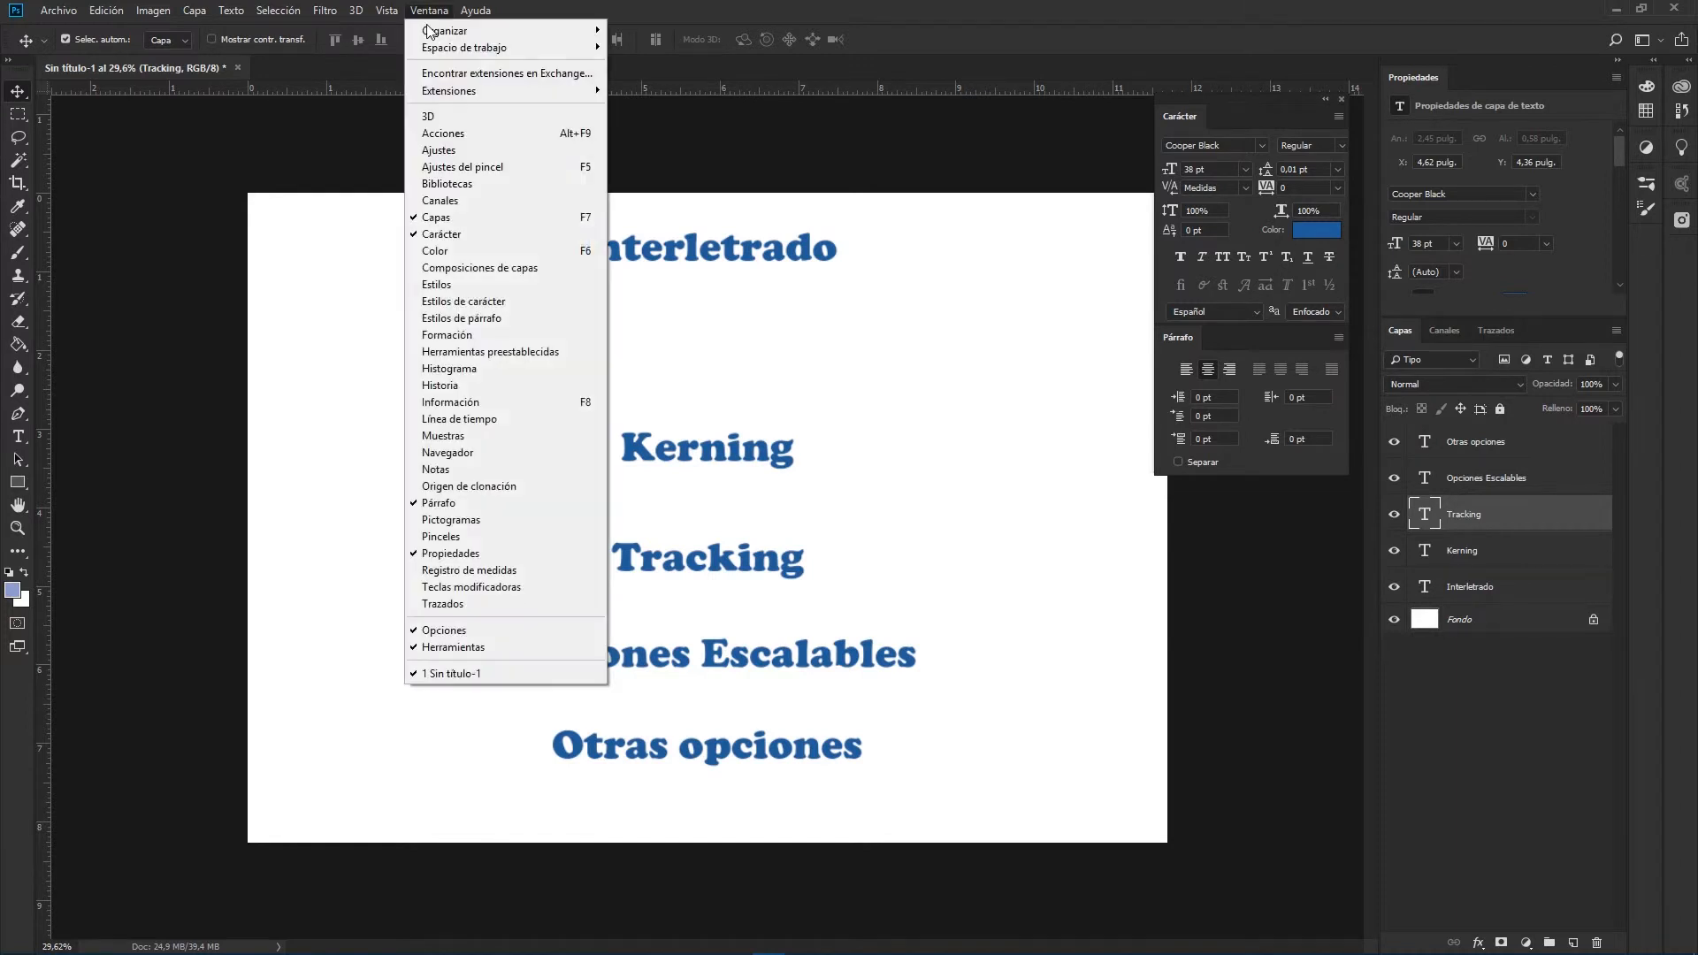
{"action": "left_click", "coordinate": [444, 236]}
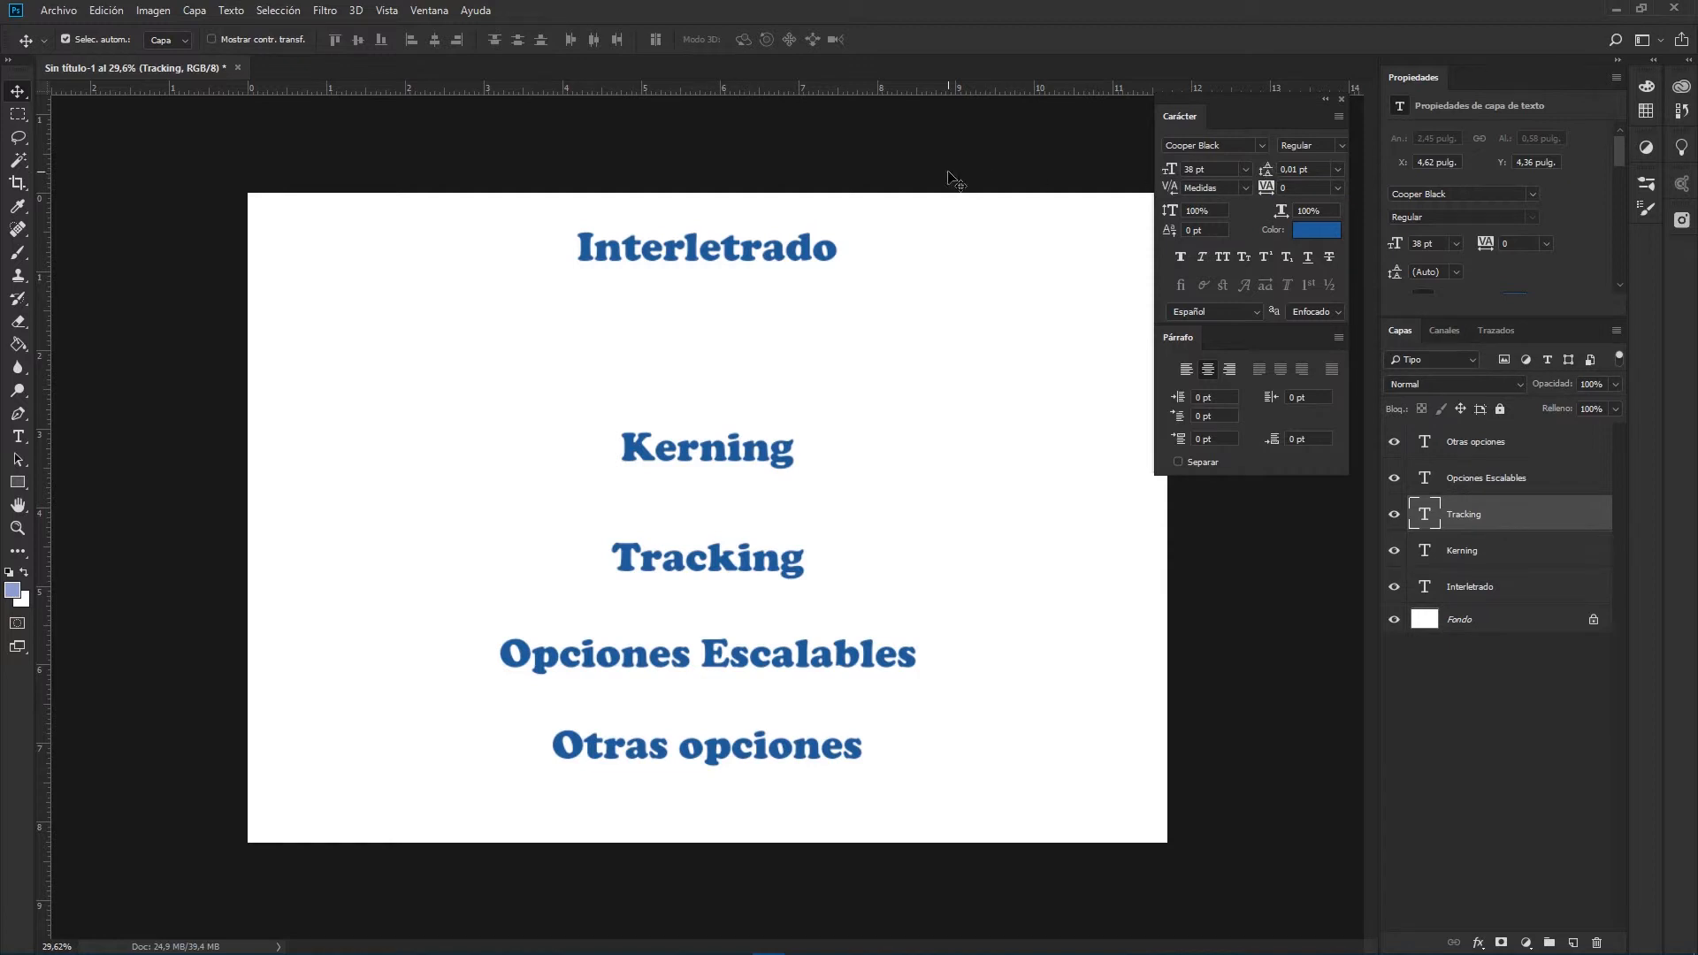
{"action": "left_click", "coordinate": [1266, 173]}
{"action": "left_click_drag", "start_coordinate": [1225, 182], "coordinate": [1299, 172]}
- Add a second line reading "Interletrado" to the "Interletrado" text layer and set its leading to 63,84 pt
{"action": "key", "text": "t"}
{"action": "left_click", "coordinate": [815, 250]}
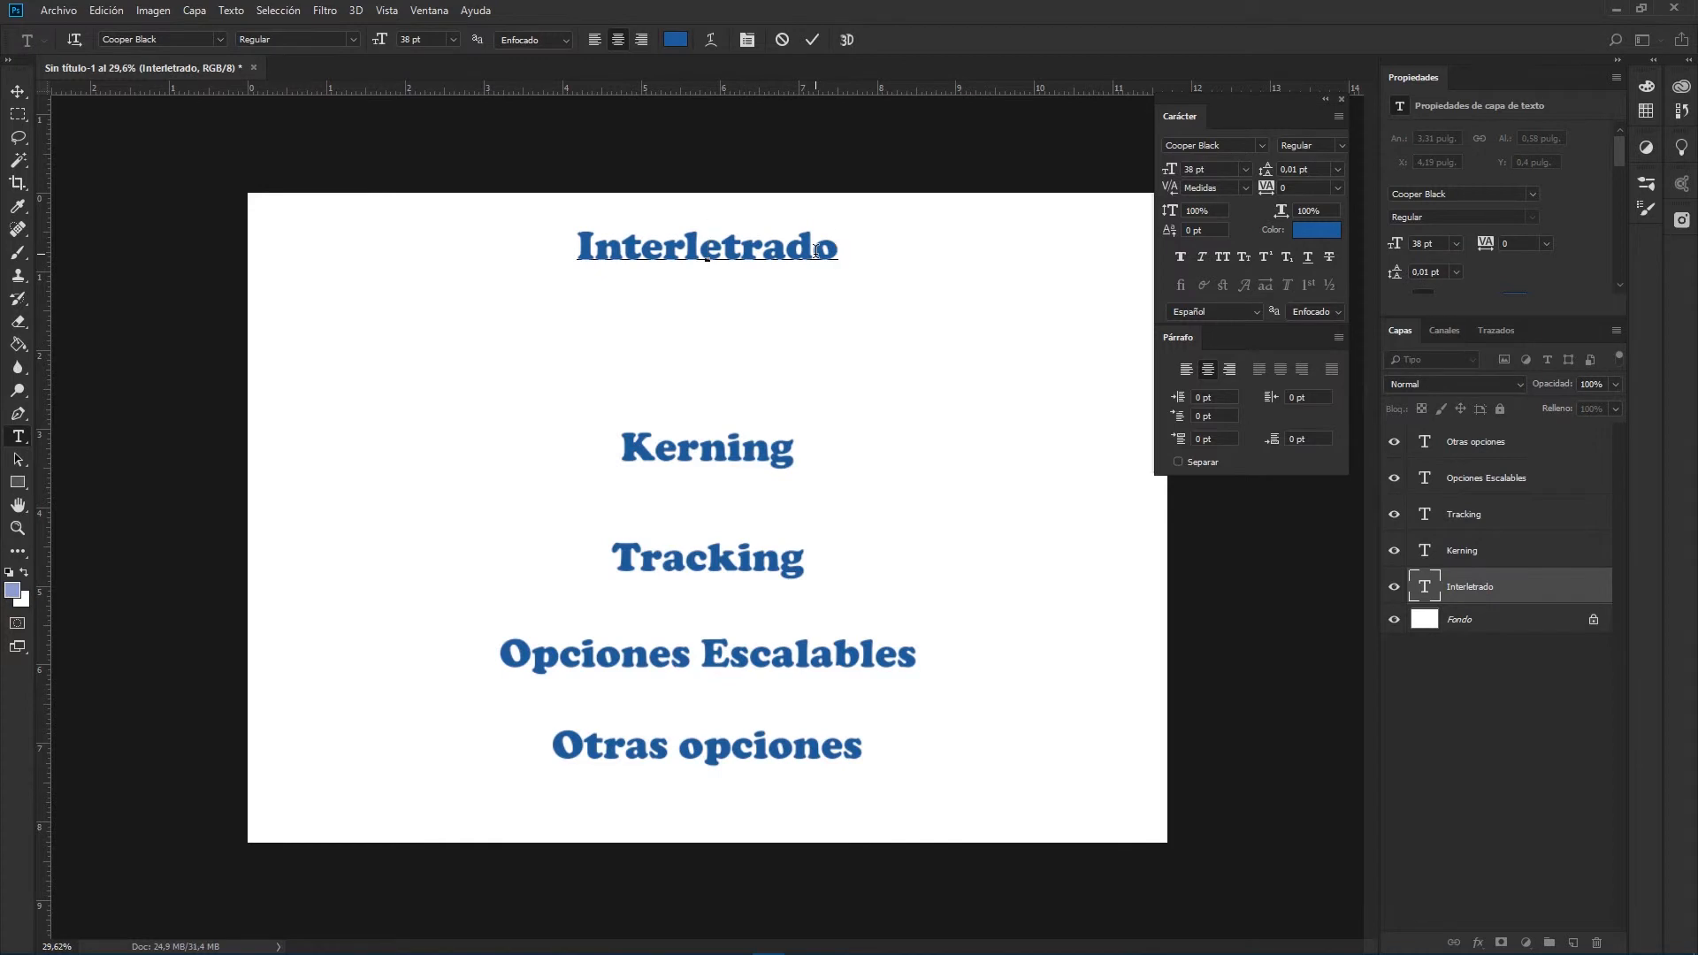
{"action": "left_click", "coordinate": [832, 251]}
{"action": "key", "text": "Return"}
{"action": "type", "text": "Interletrado"}
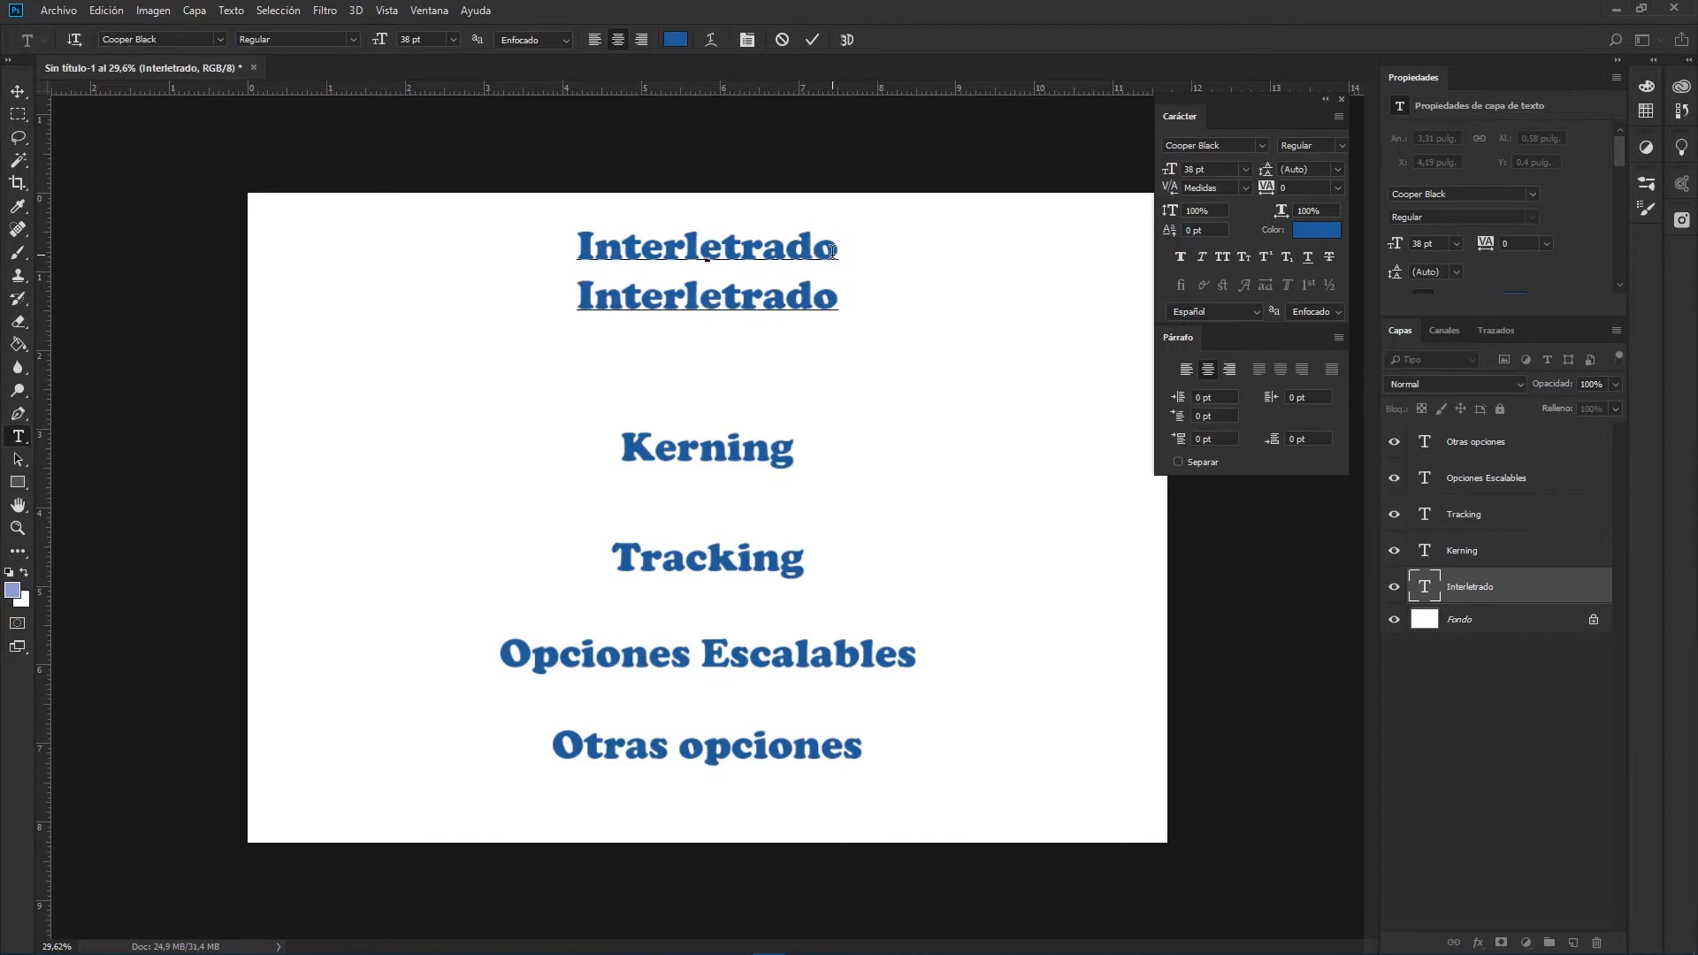
{"action": "left_click", "coordinate": [812, 40]}
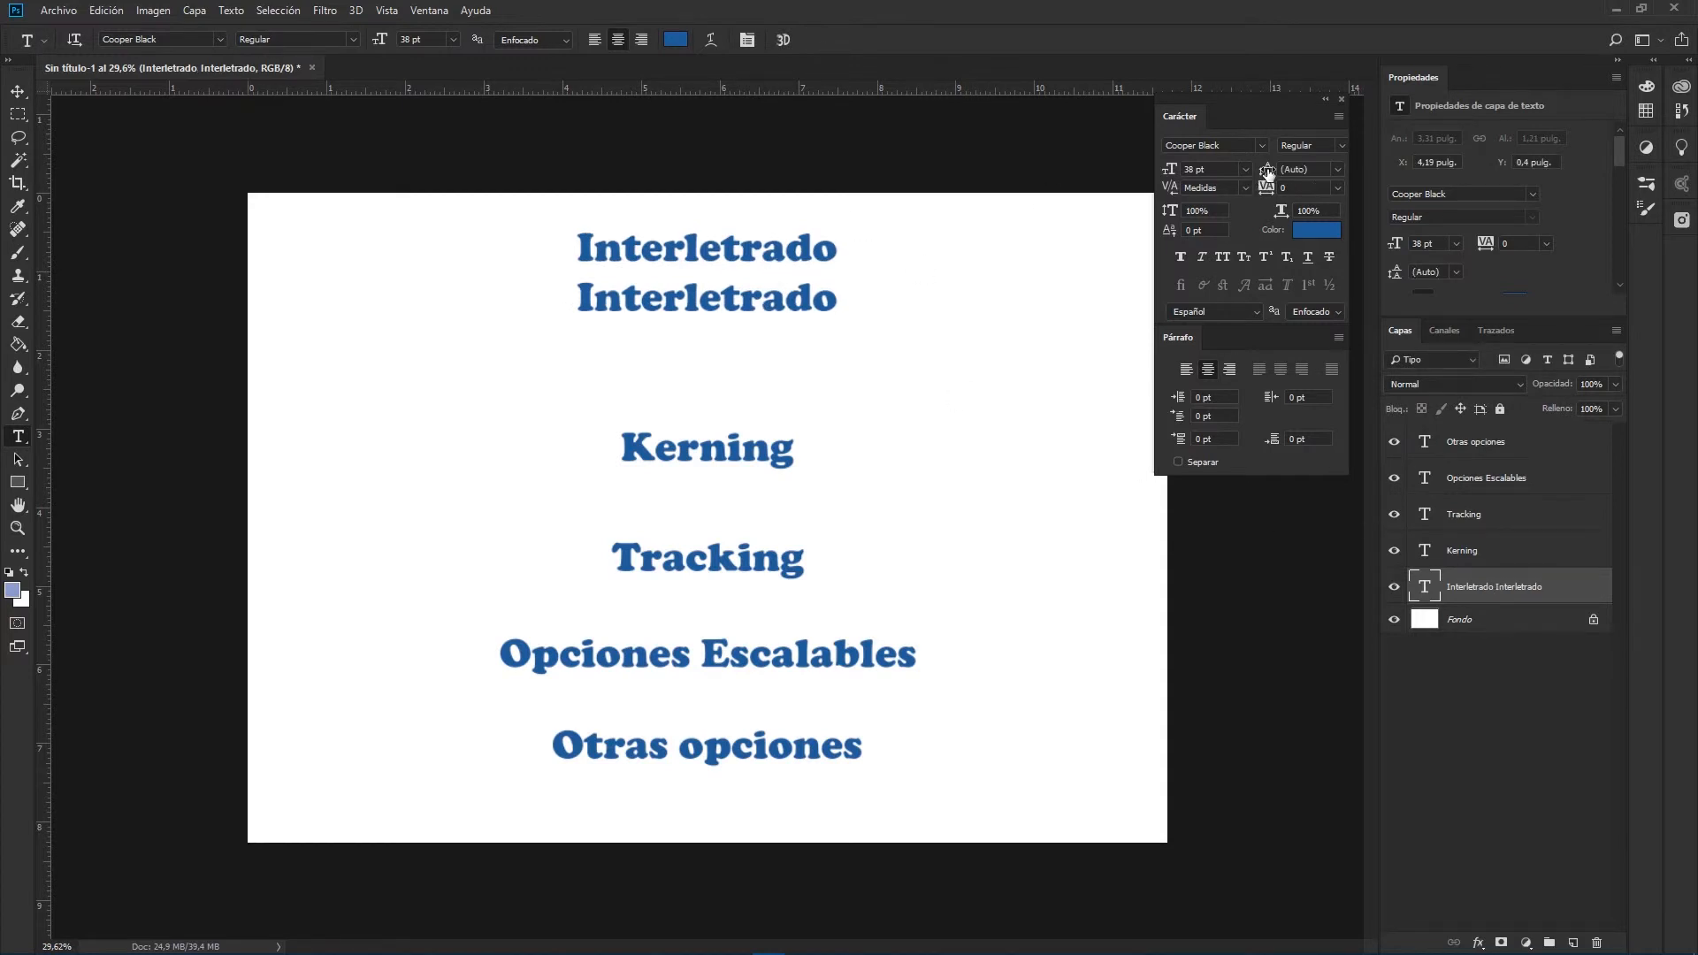
{"action": "left_click_drag", "start_coordinate": [1269, 173], "coordinate": [1250, 168]}
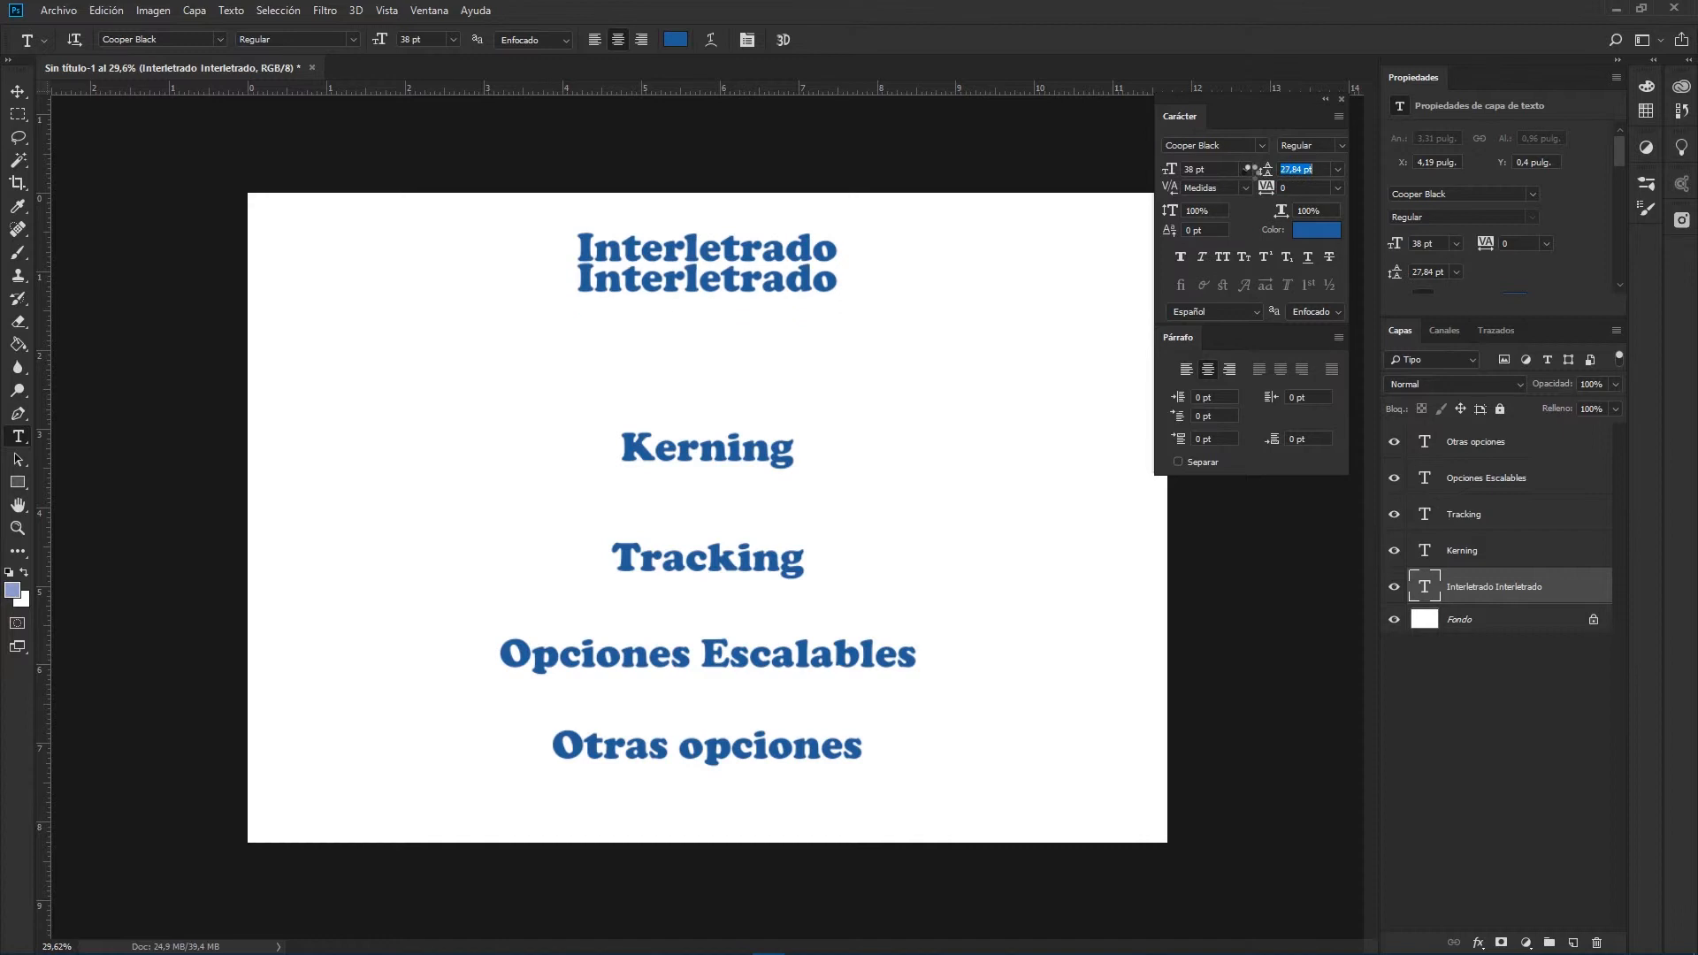
{"action": "left_click_drag", "start_coordinate": [1249, 168], "coordinate": [1285, 176]}
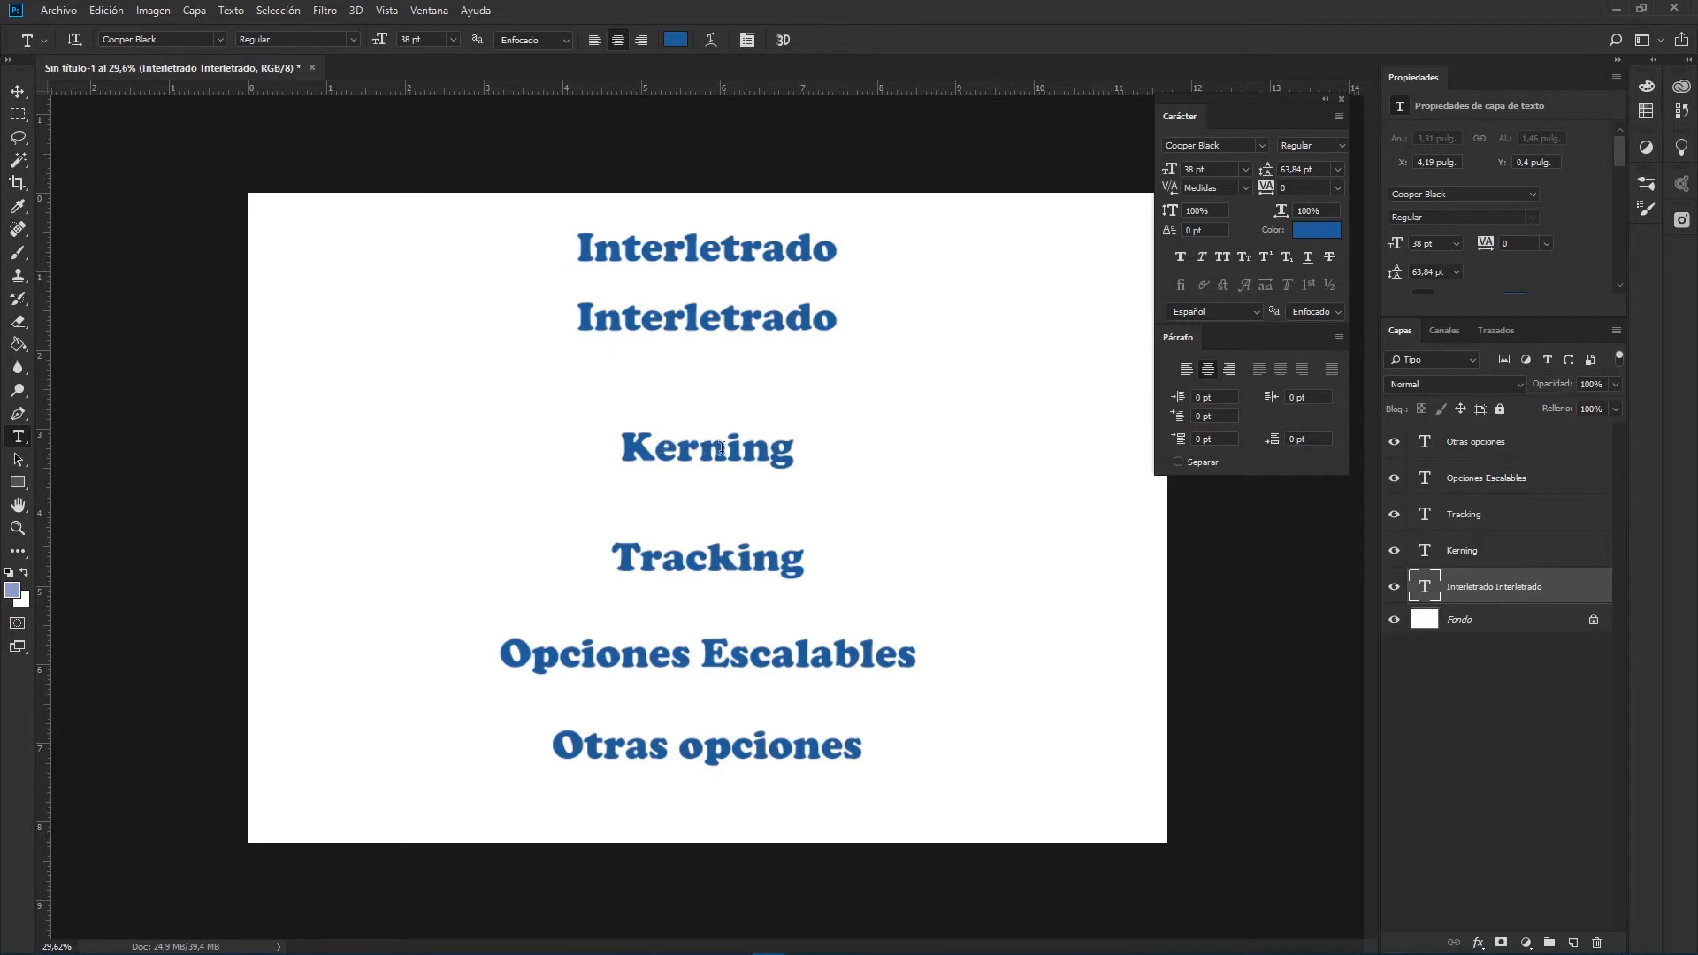
- Set the kerning between the "K" and "e" of "Kerning" to 270 and commit the edit
{"action": "left_click", "coordinate": [655, 452]}
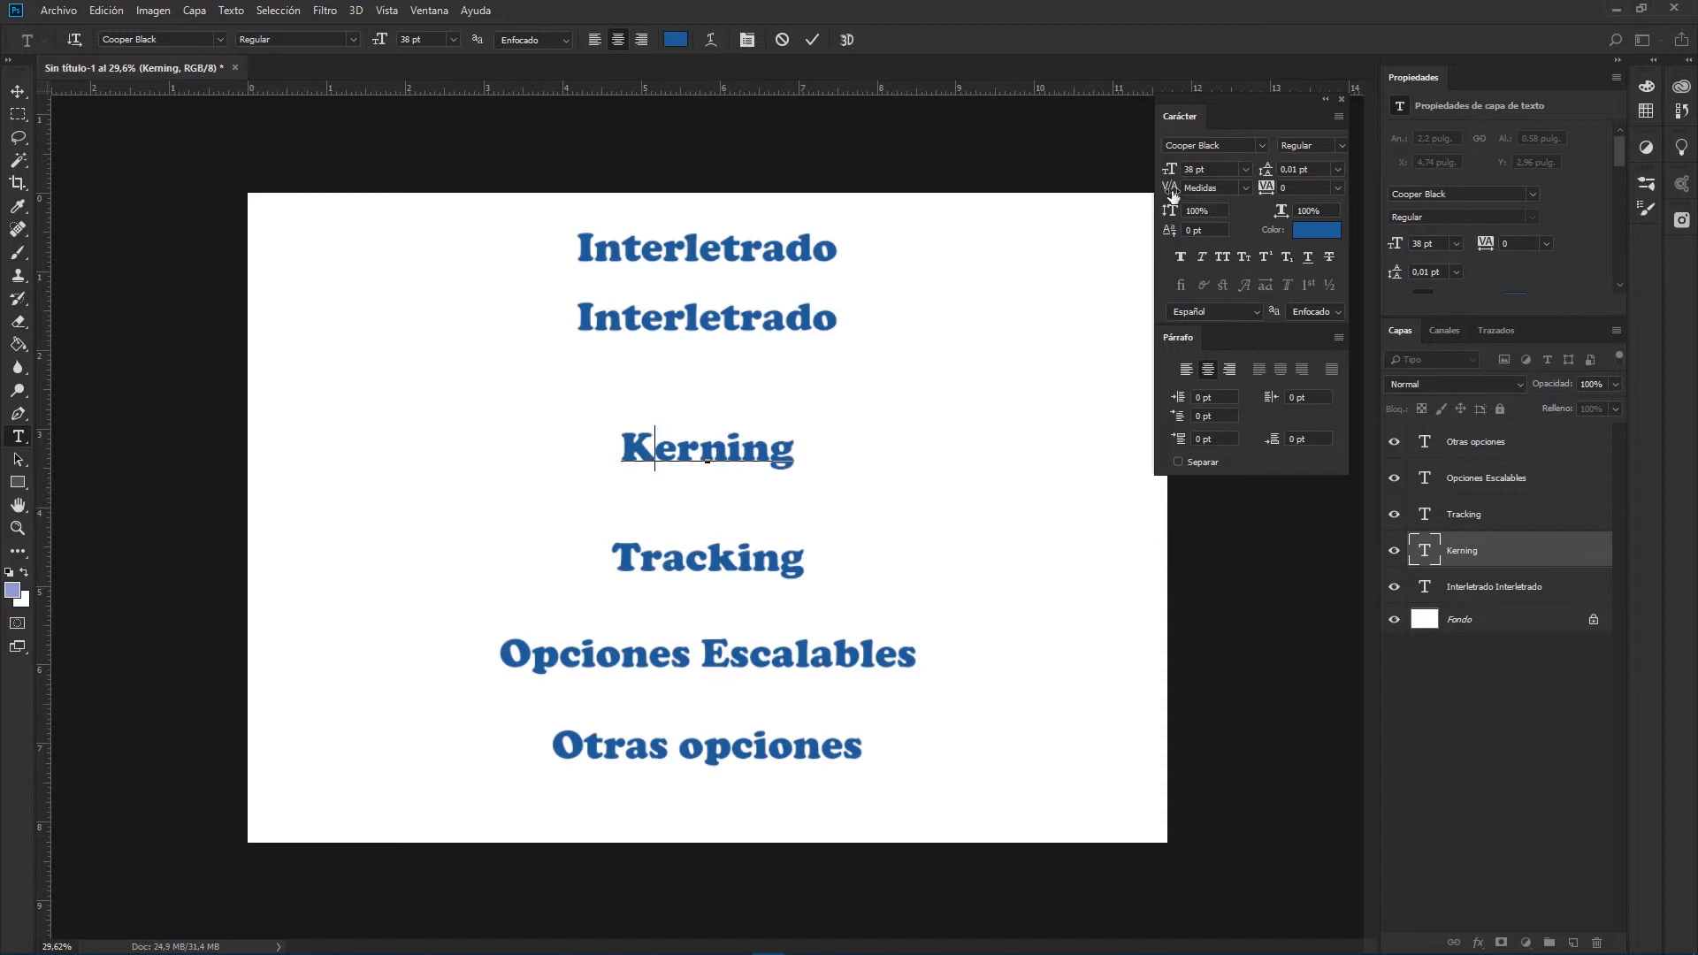
{"action": "mouse_move", "coordinate": [1172, 194]}
{"action": "left_mouse_down"}
{"action": "mouse_move", "coordinate": [1153, 193]}
{"action": "mouse_move", "coordinate": [1198, 191]}
{"action": "left_mouse_up"}
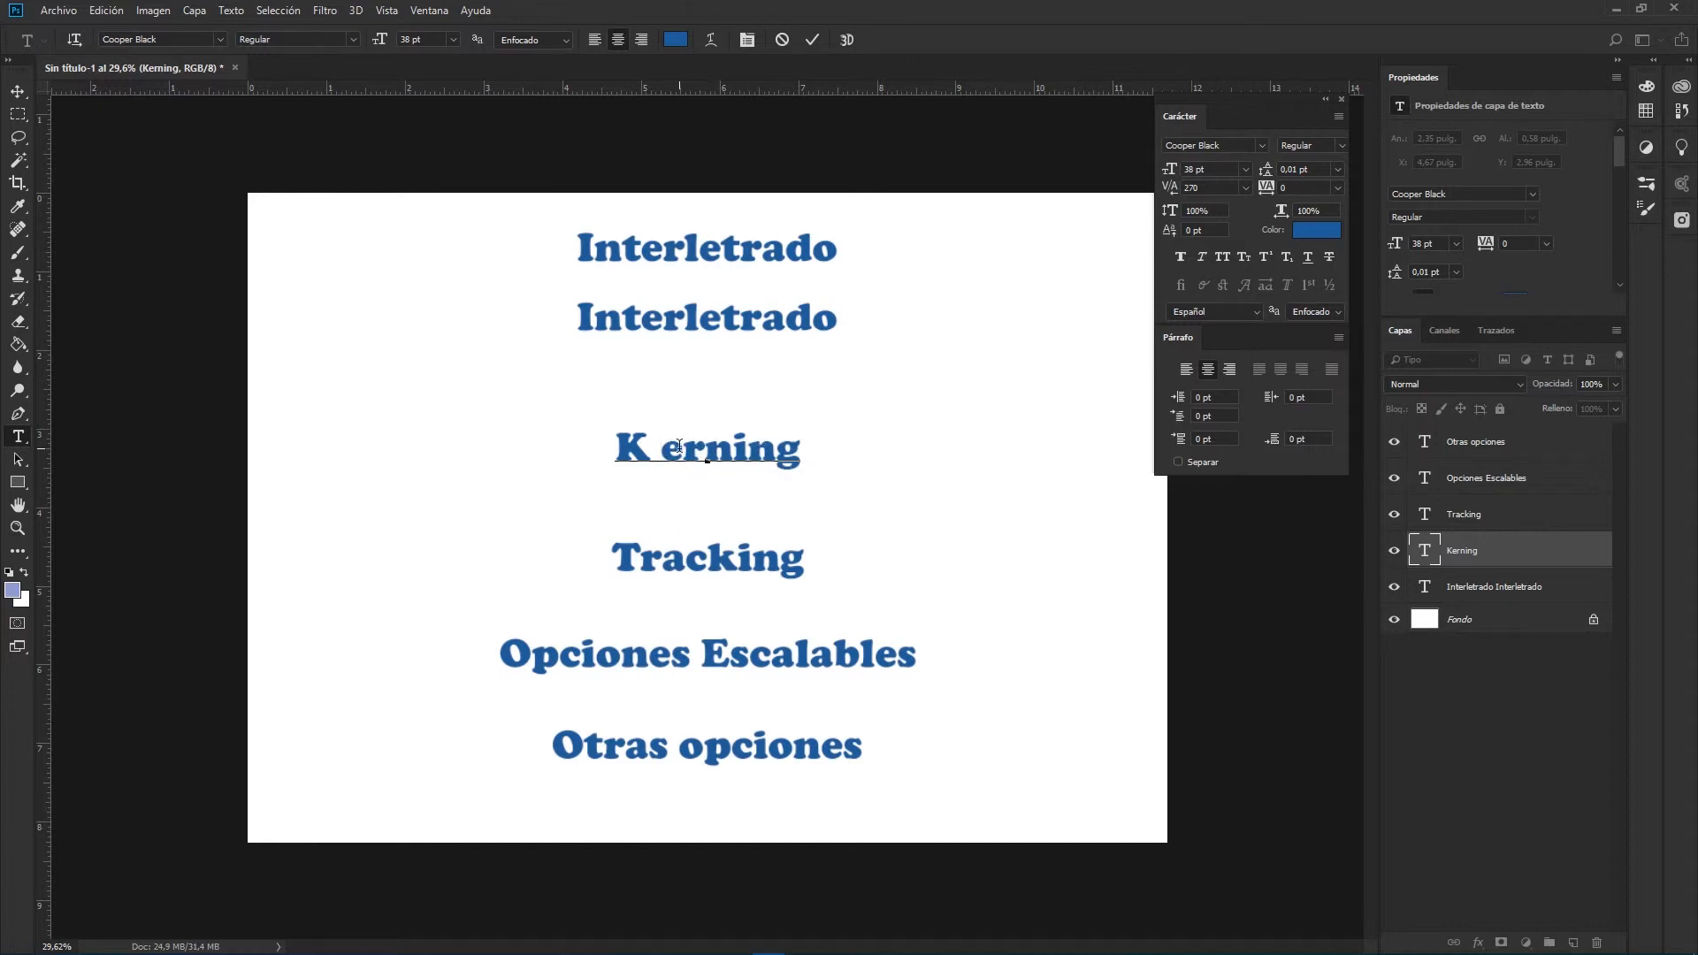
{"action": "key", "text": "ctrl+Return"}
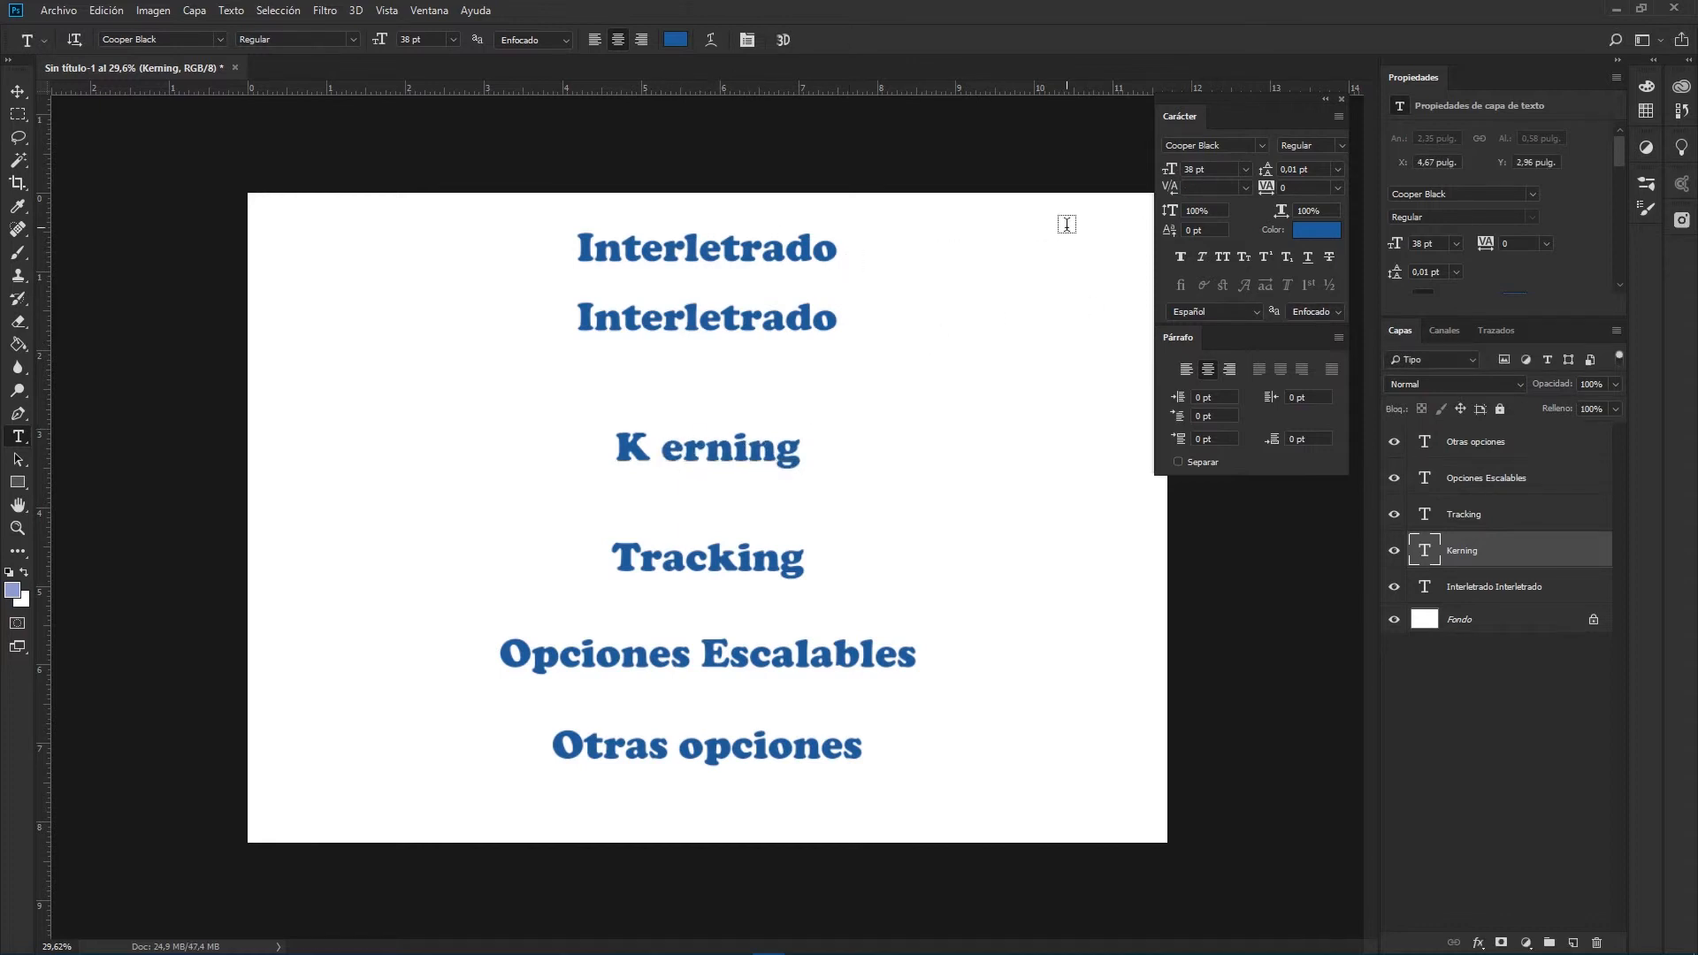
- Set the tracking of the "Tracking" text layer to 280
{"action": "key", "text": "alt+bracketright"}
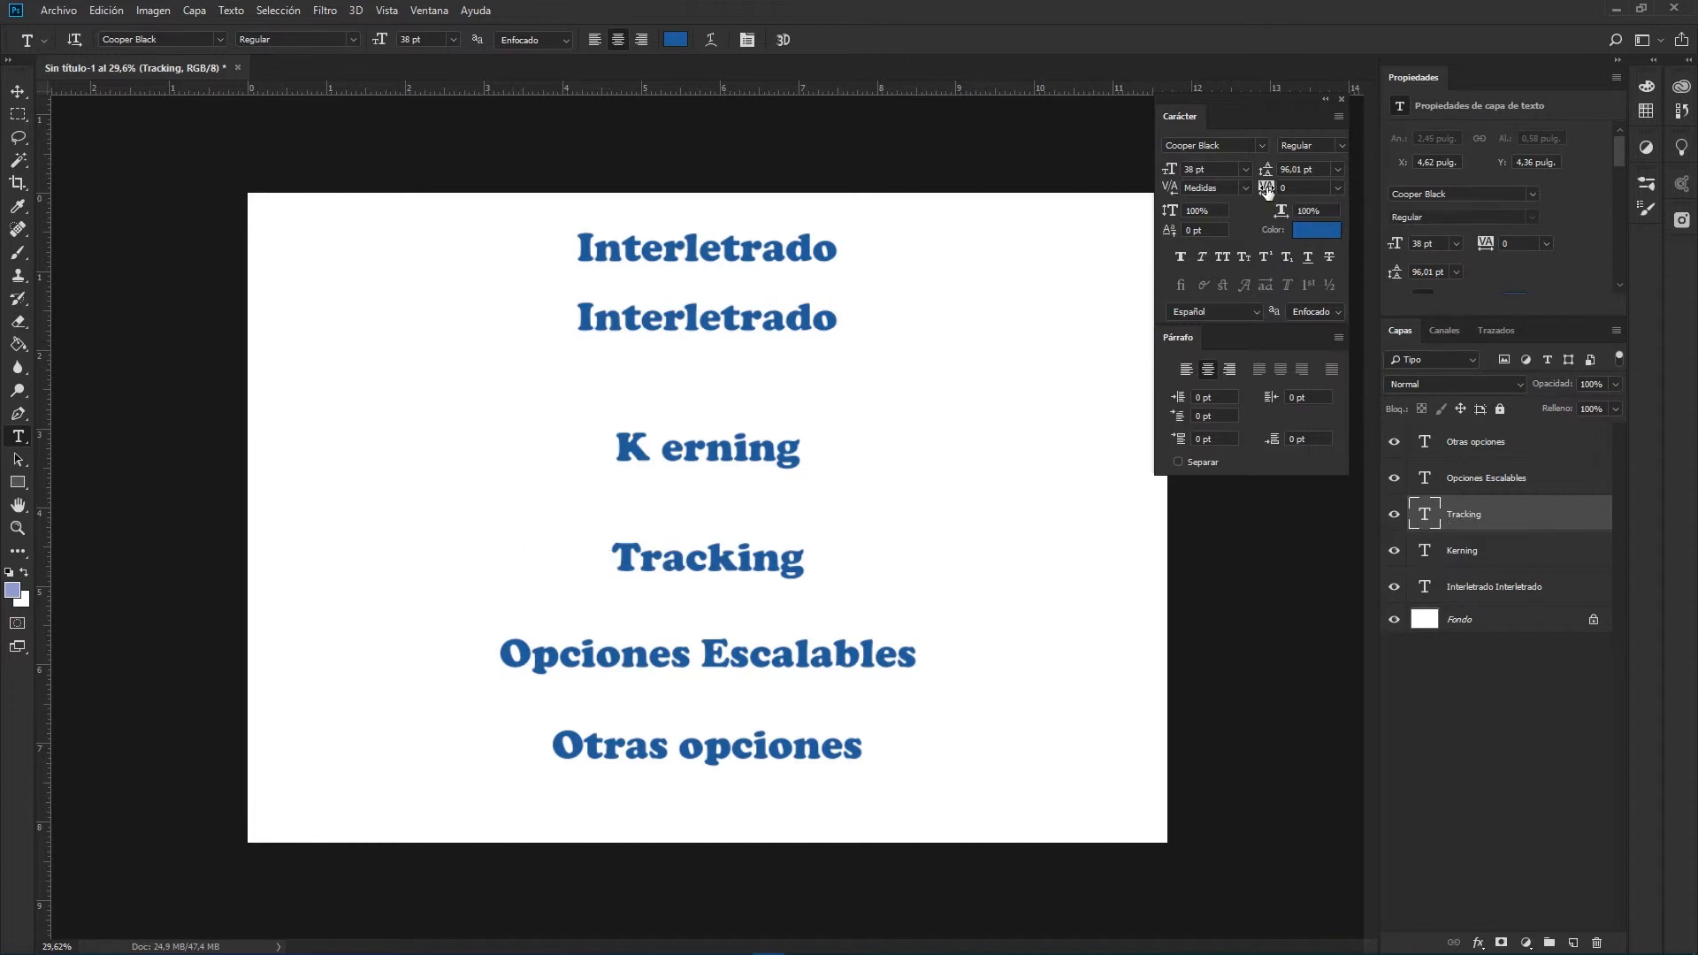
{"action": "left_click_drag", "start_coordinate": [1267, 190], "coordinate": [1265, 189]}
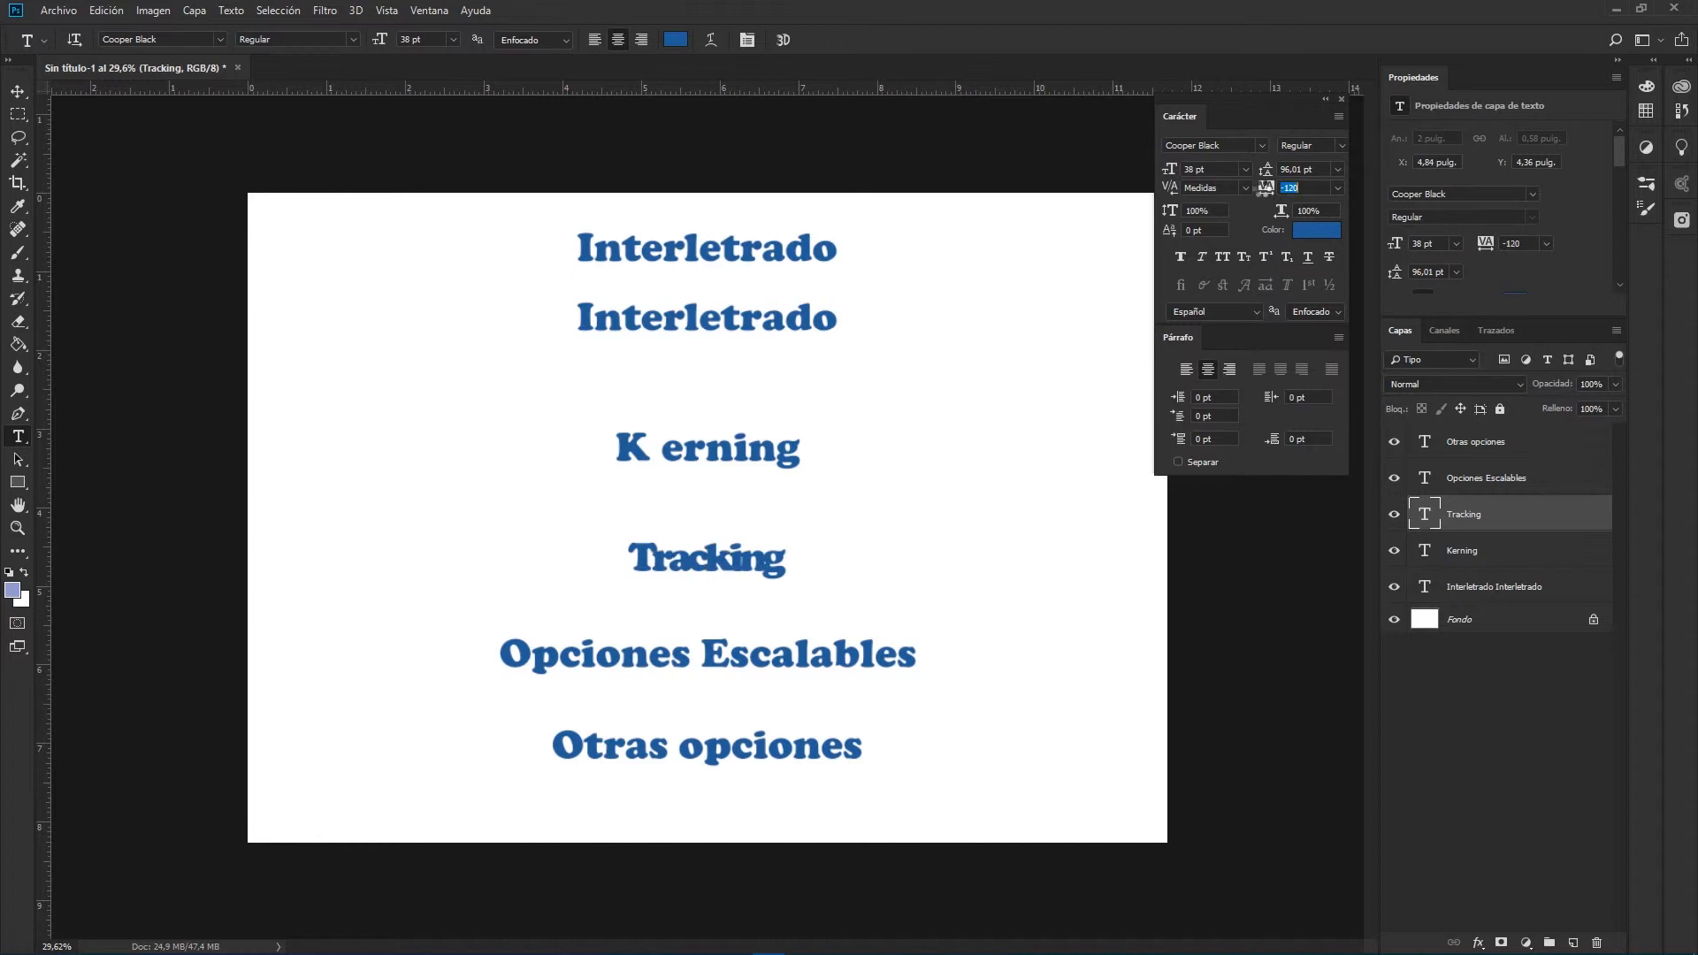
{"action": "left_click_drag", "start_coordinate": [1265, 189], "coordinate": [1283, 189]}
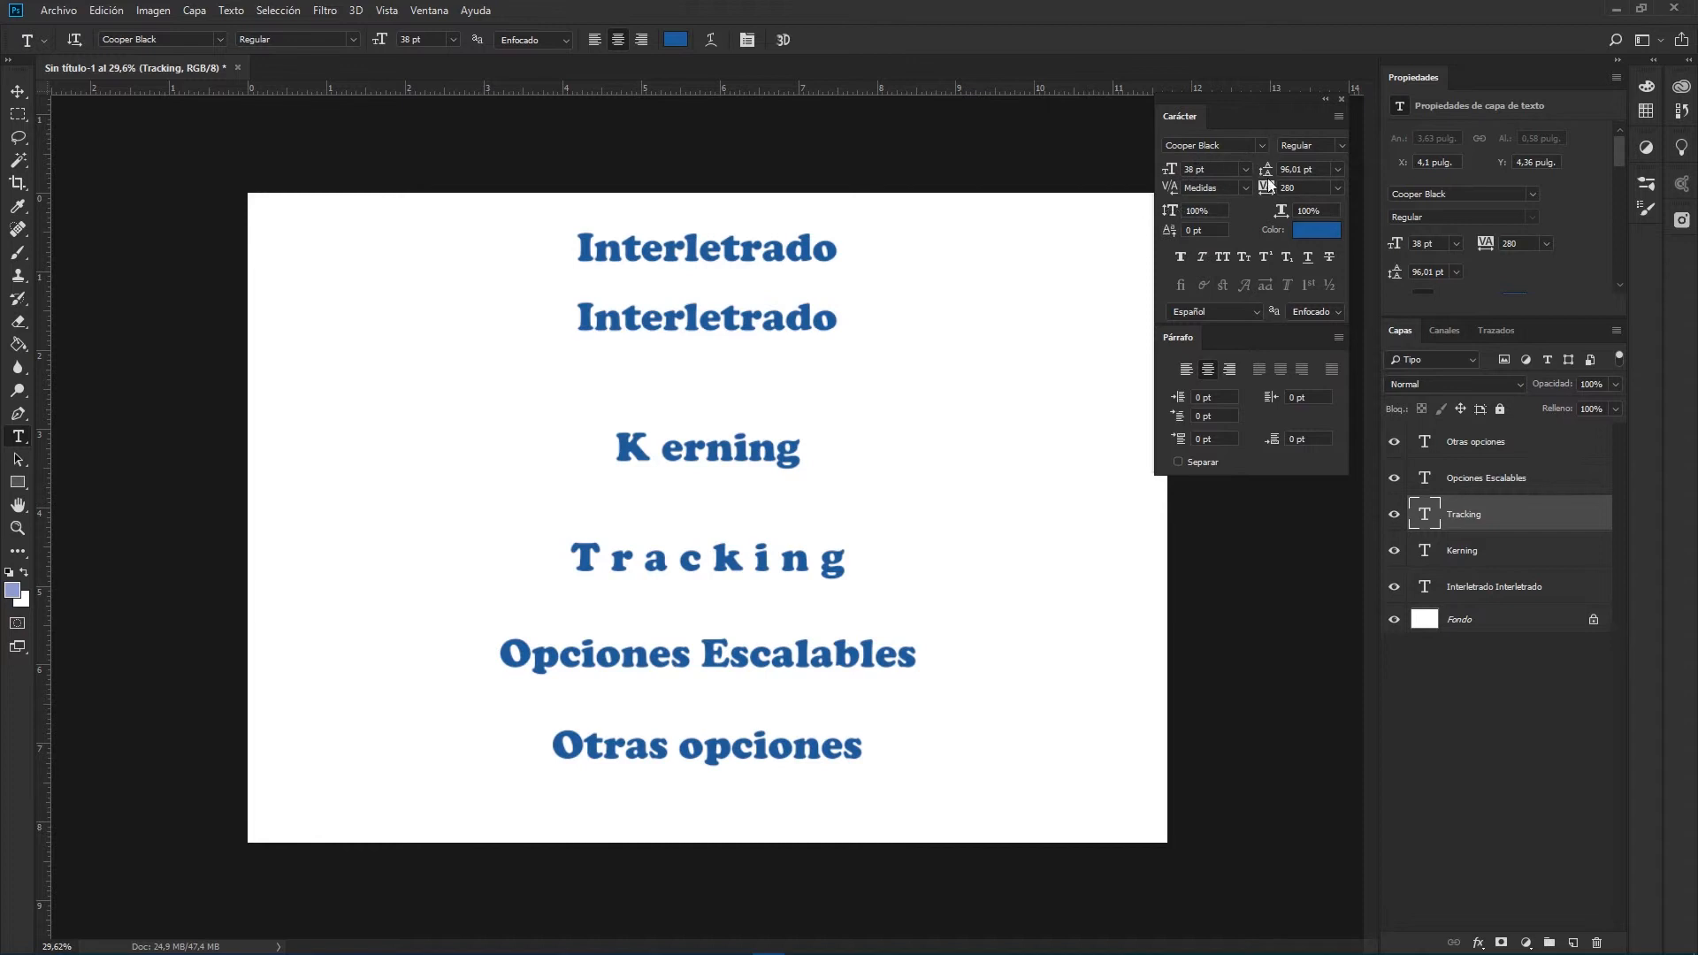
- Scale the "Opciones Escalables" text vertically to 174% and increase its horizontal scale as well
{"action": "left_click", "coordinate": [1503, 482]}
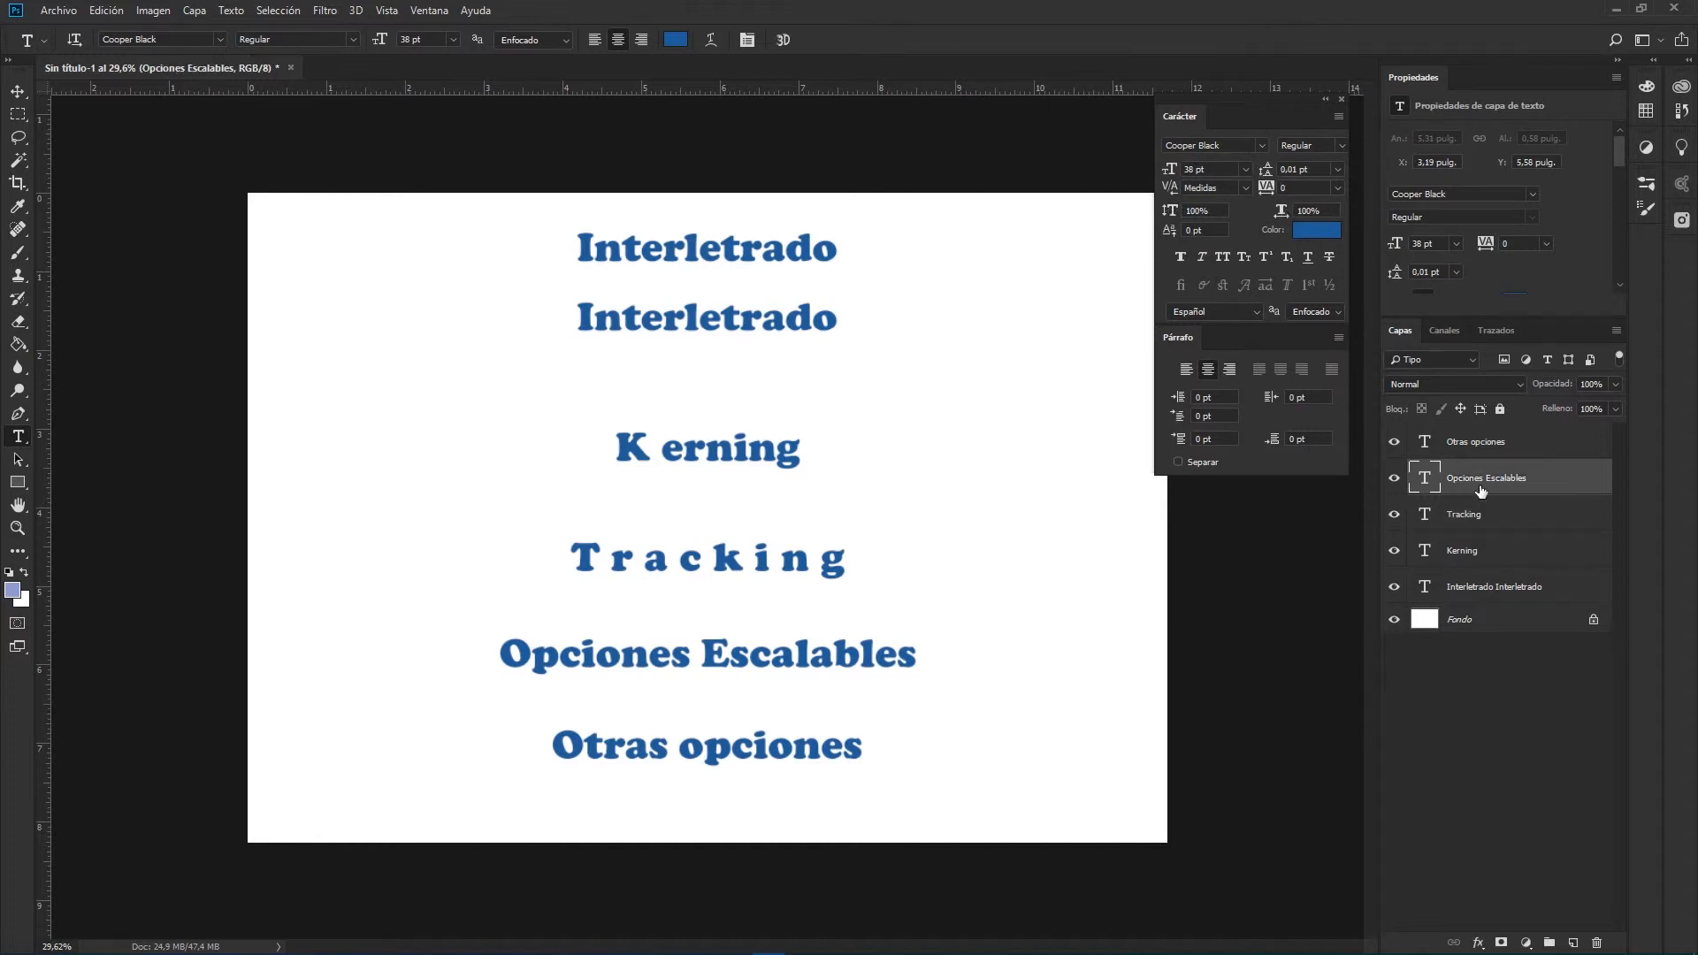
{"action": "left_click_drag", "start_coordinate": [1167, 213], "coordinate": [1345, 196]}
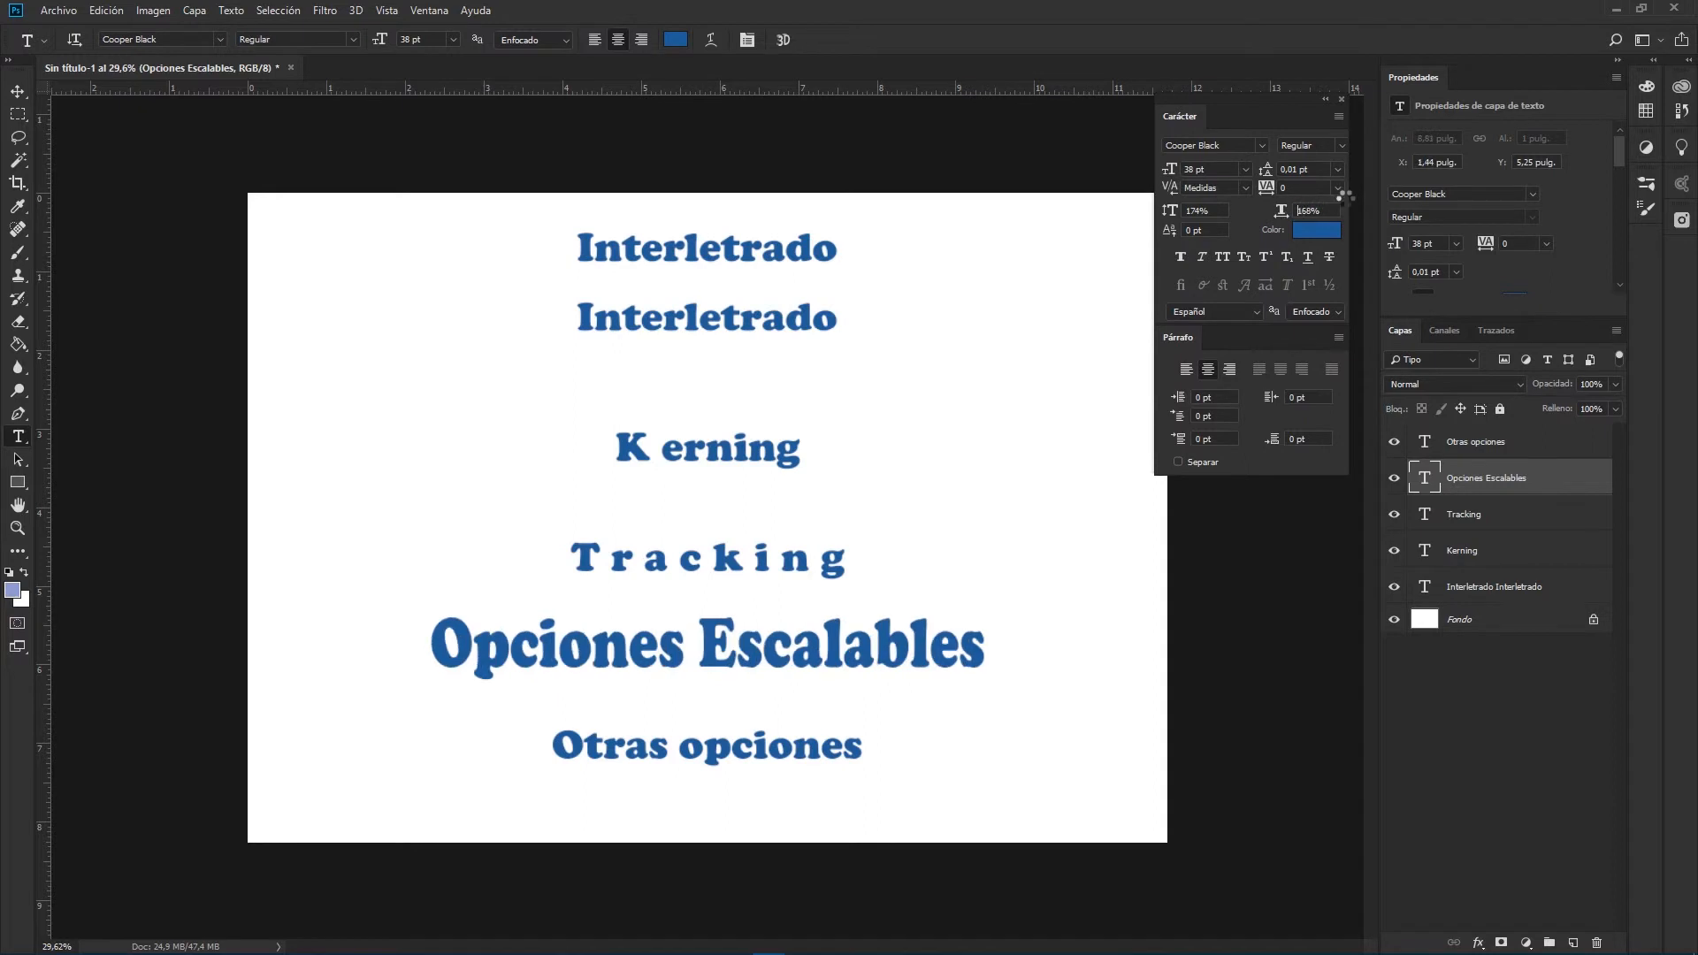
- Apply faux bold and faux italic to the "Otras opciones" text layer
{"action": "left_click", "coordinate": [1435, 432]}
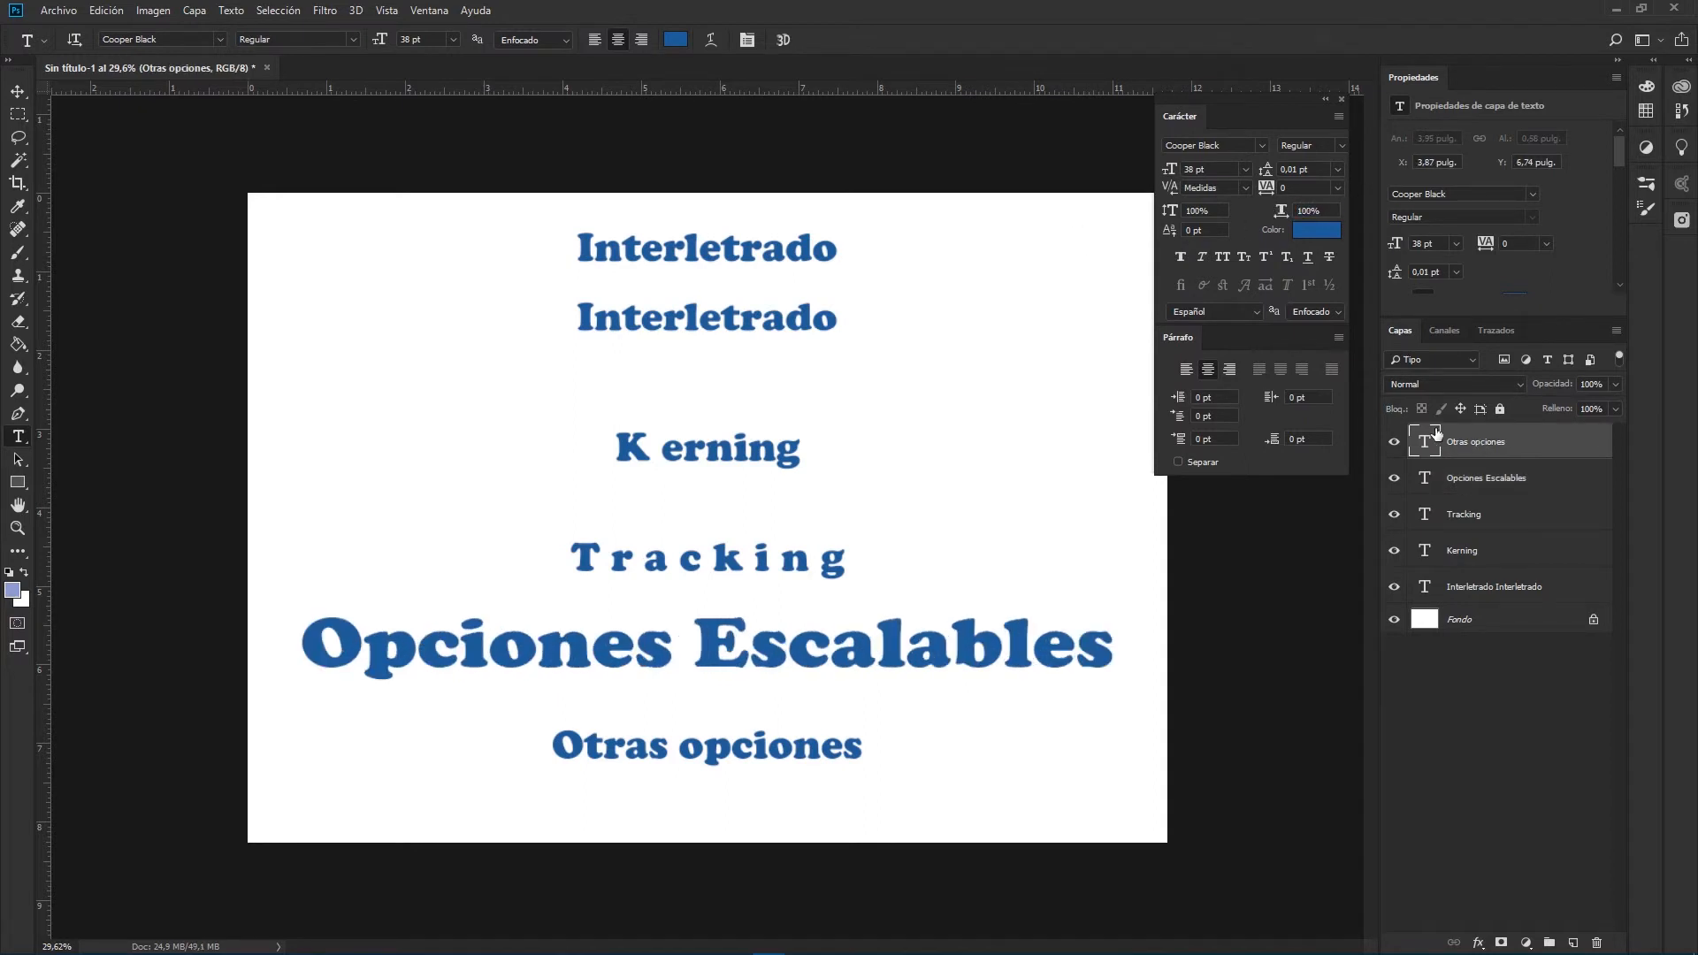
{"action": "left_click", "coordinate": [1181, 256]}
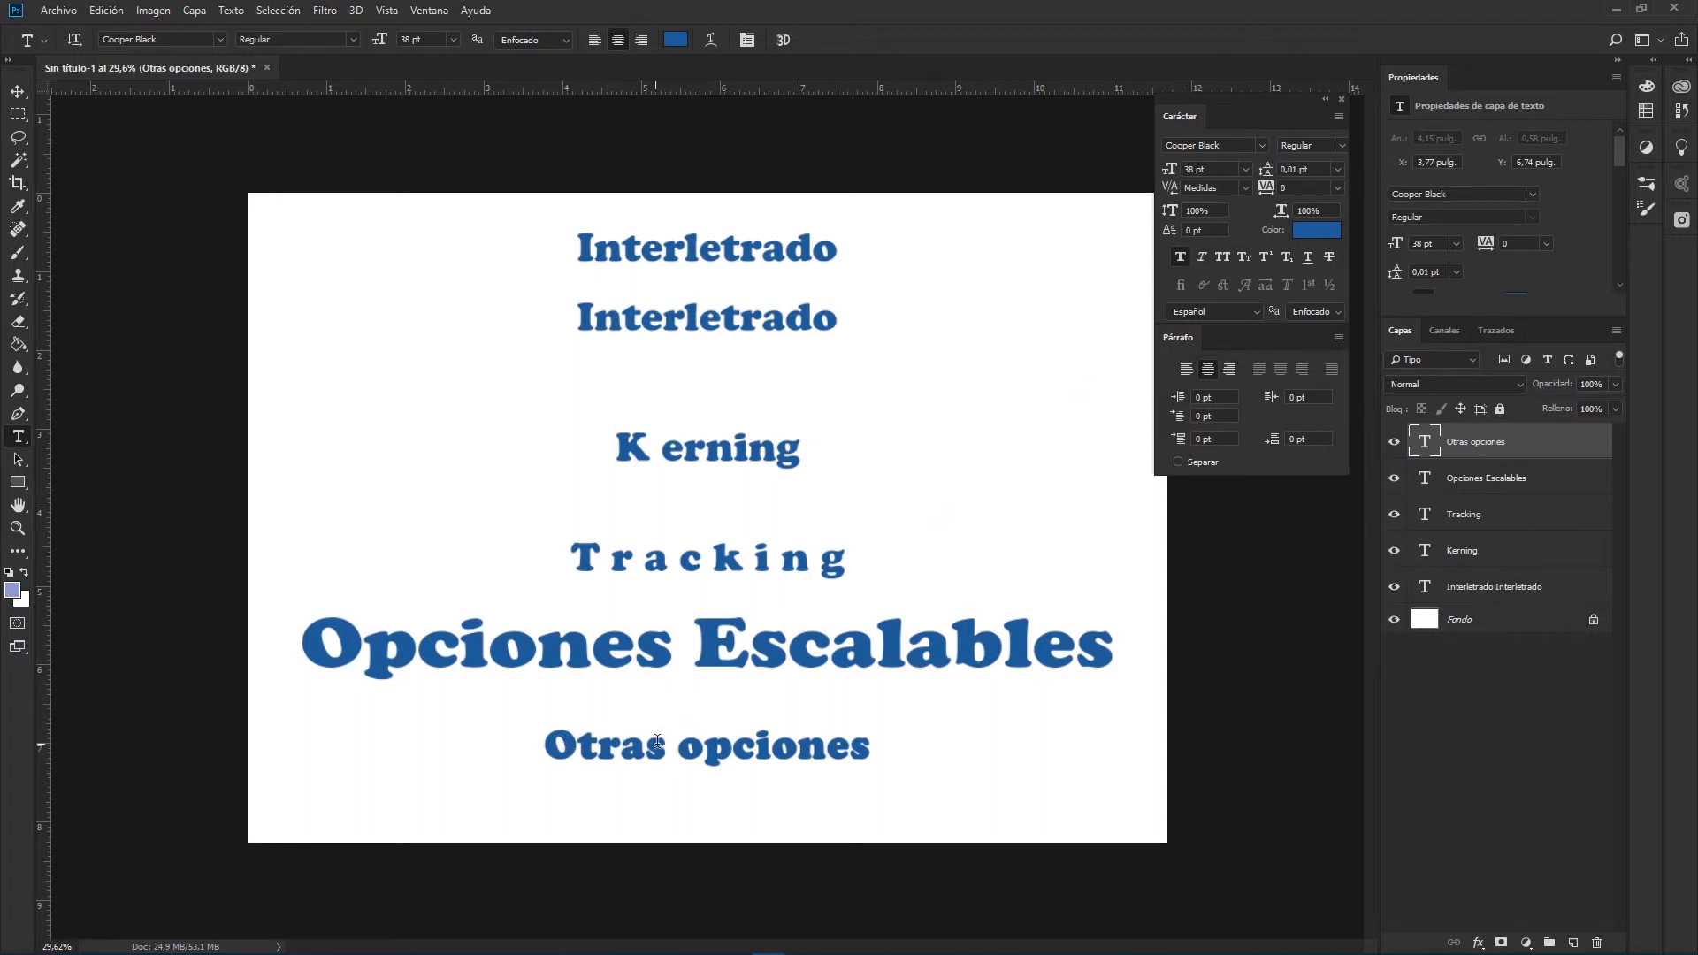
{"action": "left_click", "coordinate": [1202, 258]}
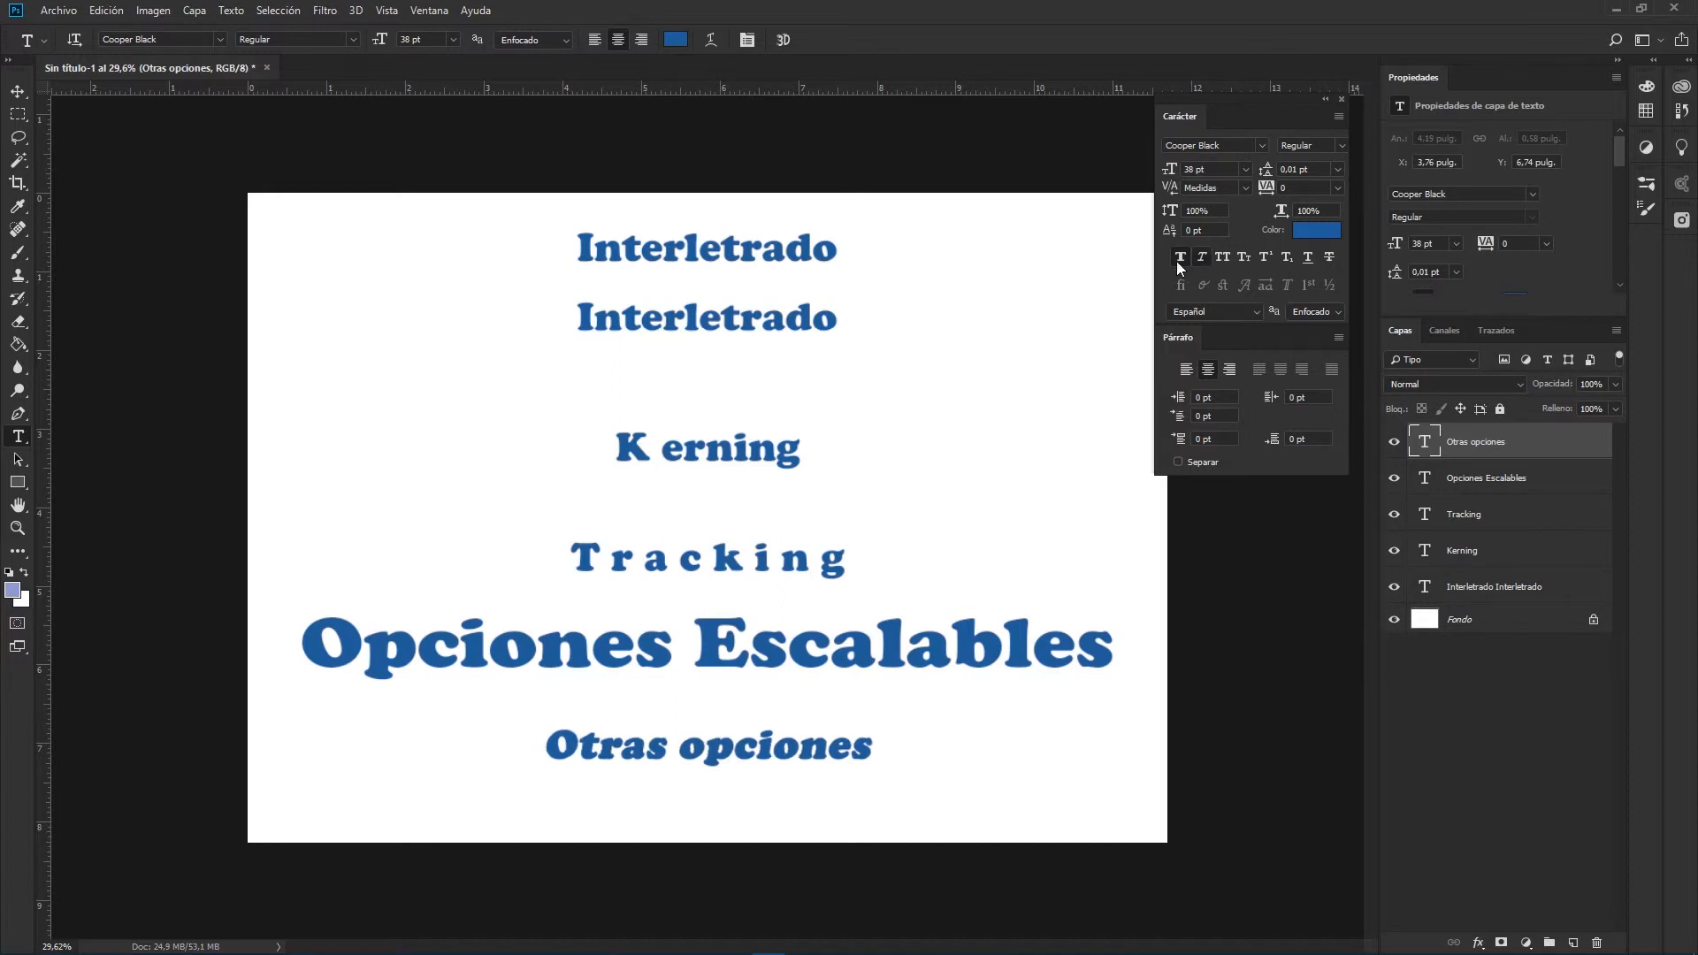
- Try all caps on the "Otras opciones" text, clearing it along with the faux styles
{"action": "left_click", "coordinate": [1223, 258]}
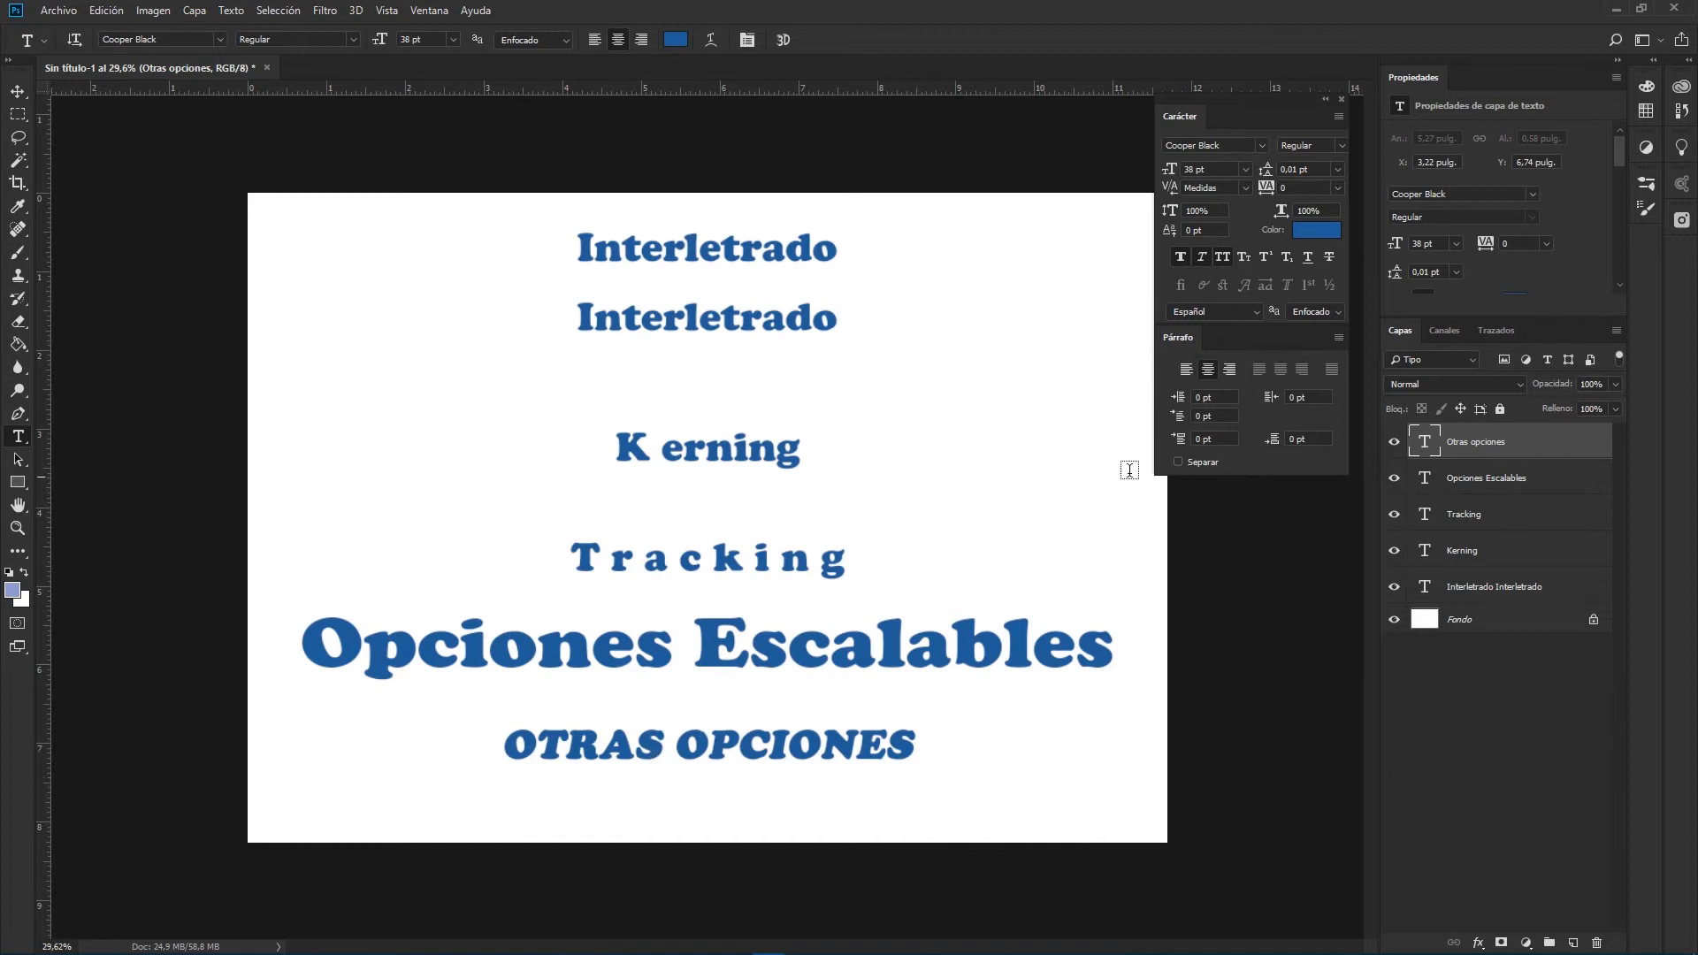
{"action": "left_click", "coordinate": [1224, 253]}
{"action": "left_click", "coordinate": [1202, 257]}
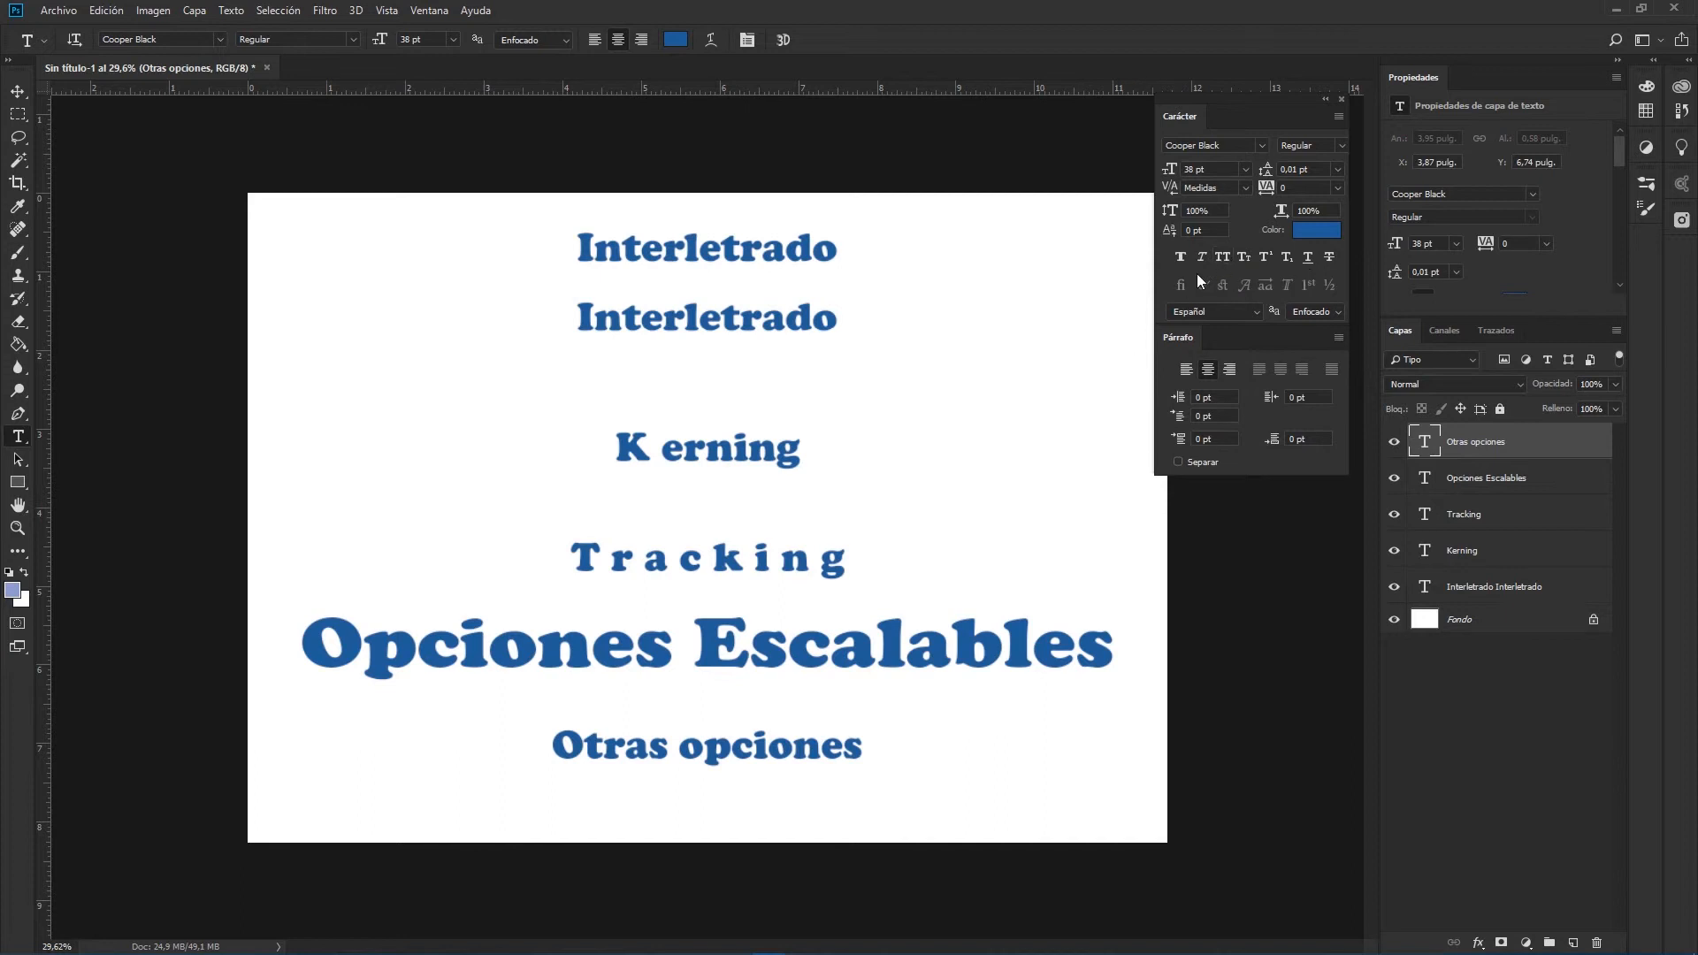
- Apply small caps to the "Otras opciones" text and replace the second word's initial with a capital "O"
{"action": "left_click", "coordinate": [1245, 259]}
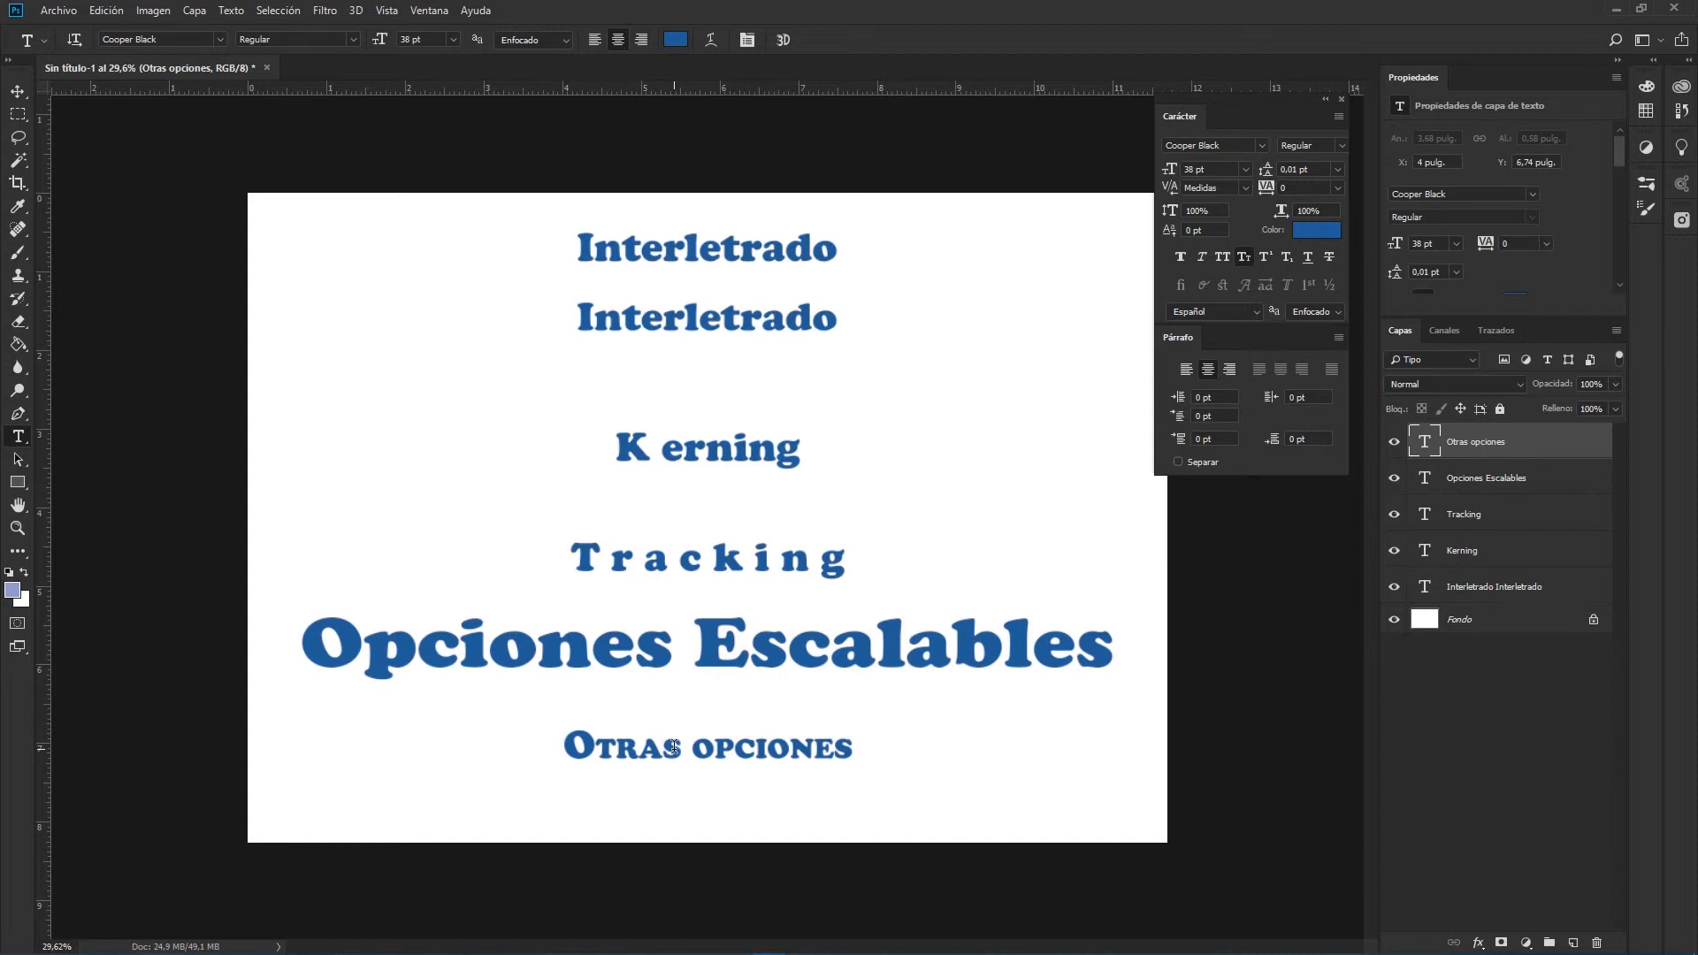
{"action": "left_click", "coordinate": [712, 748]}
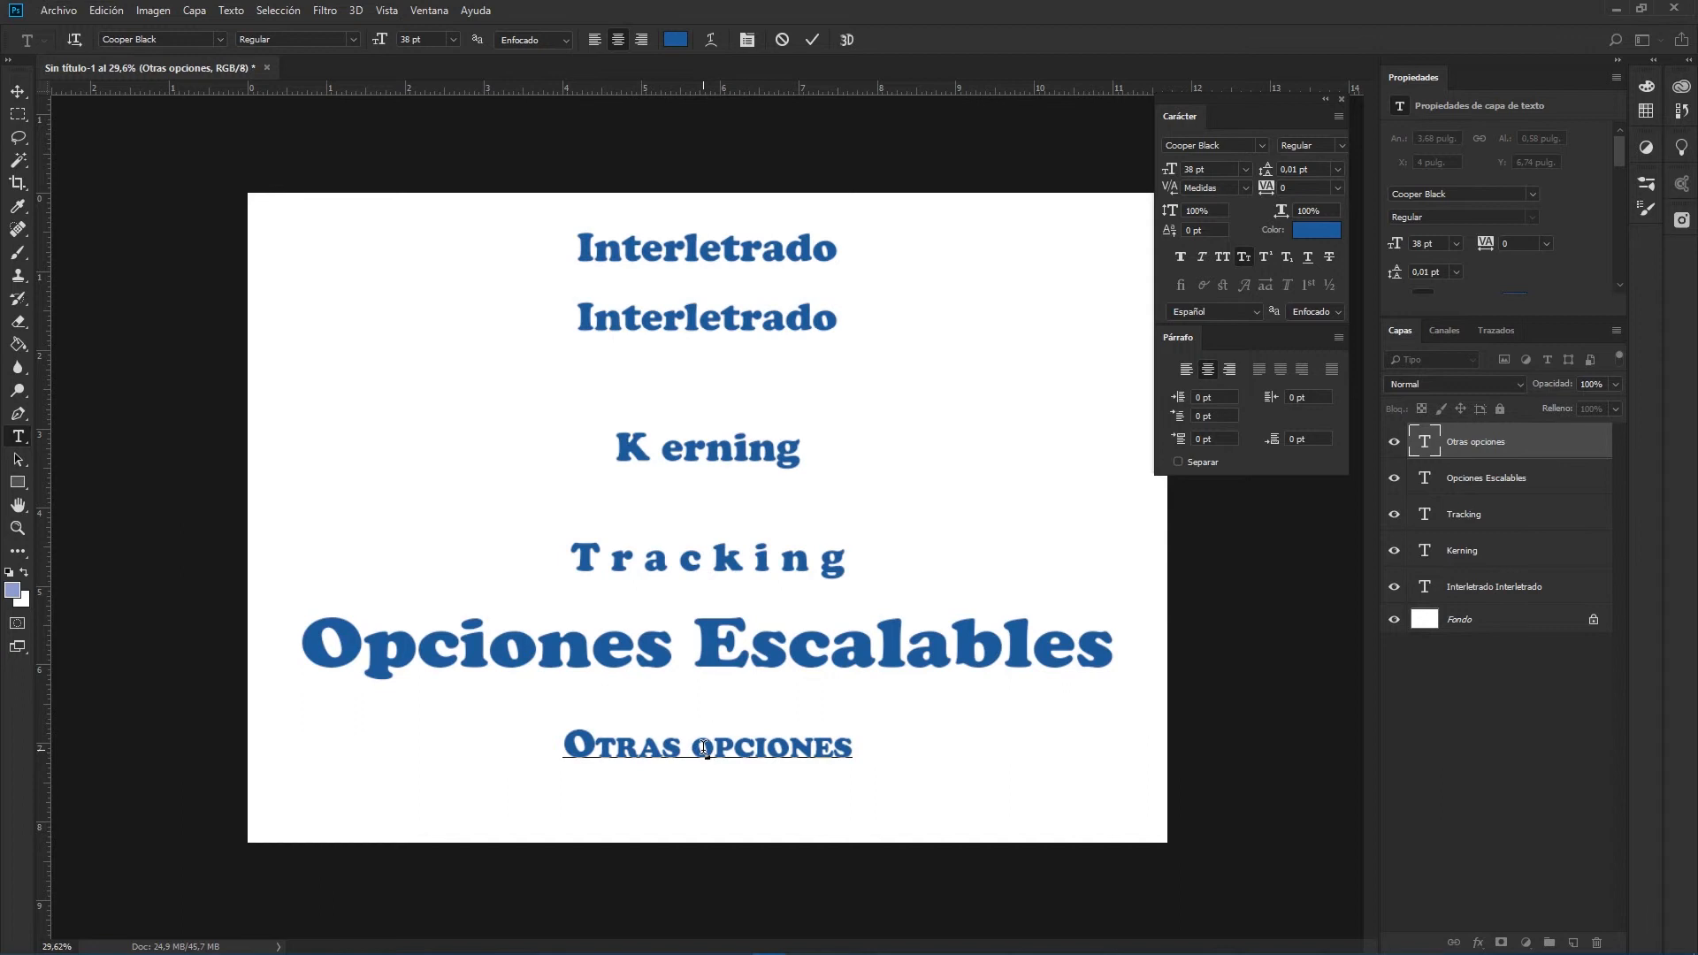
{"action": "key", "text": "BackSpace"}
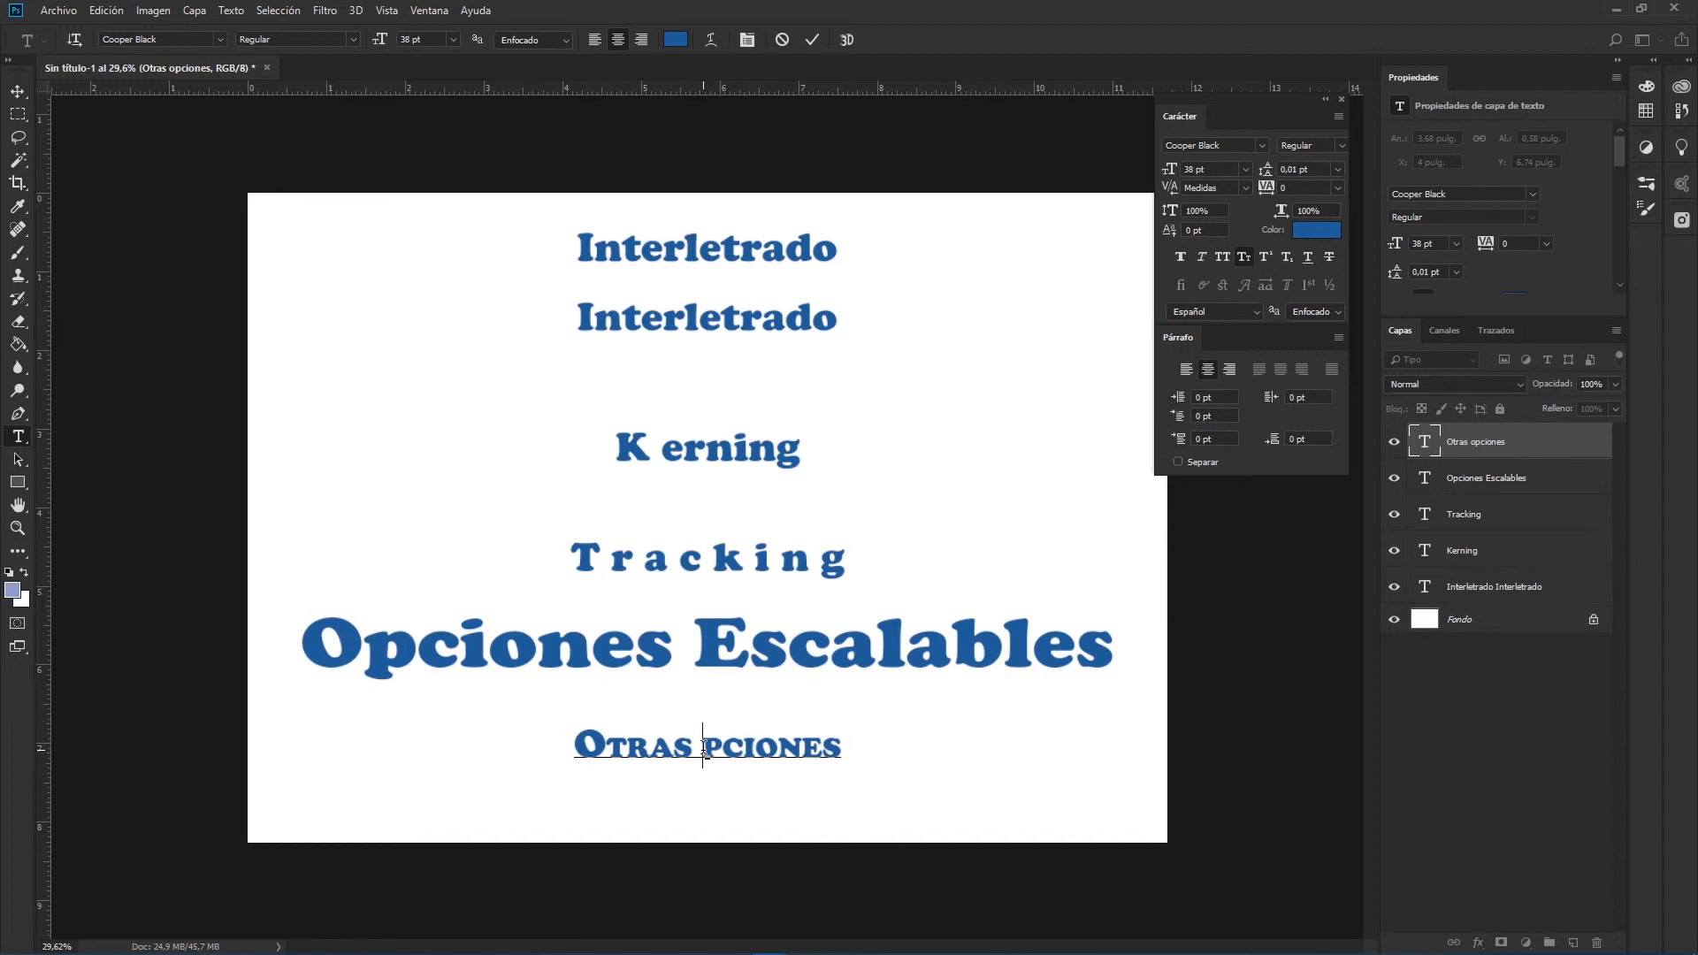
{"action": "type", "text": "O"}
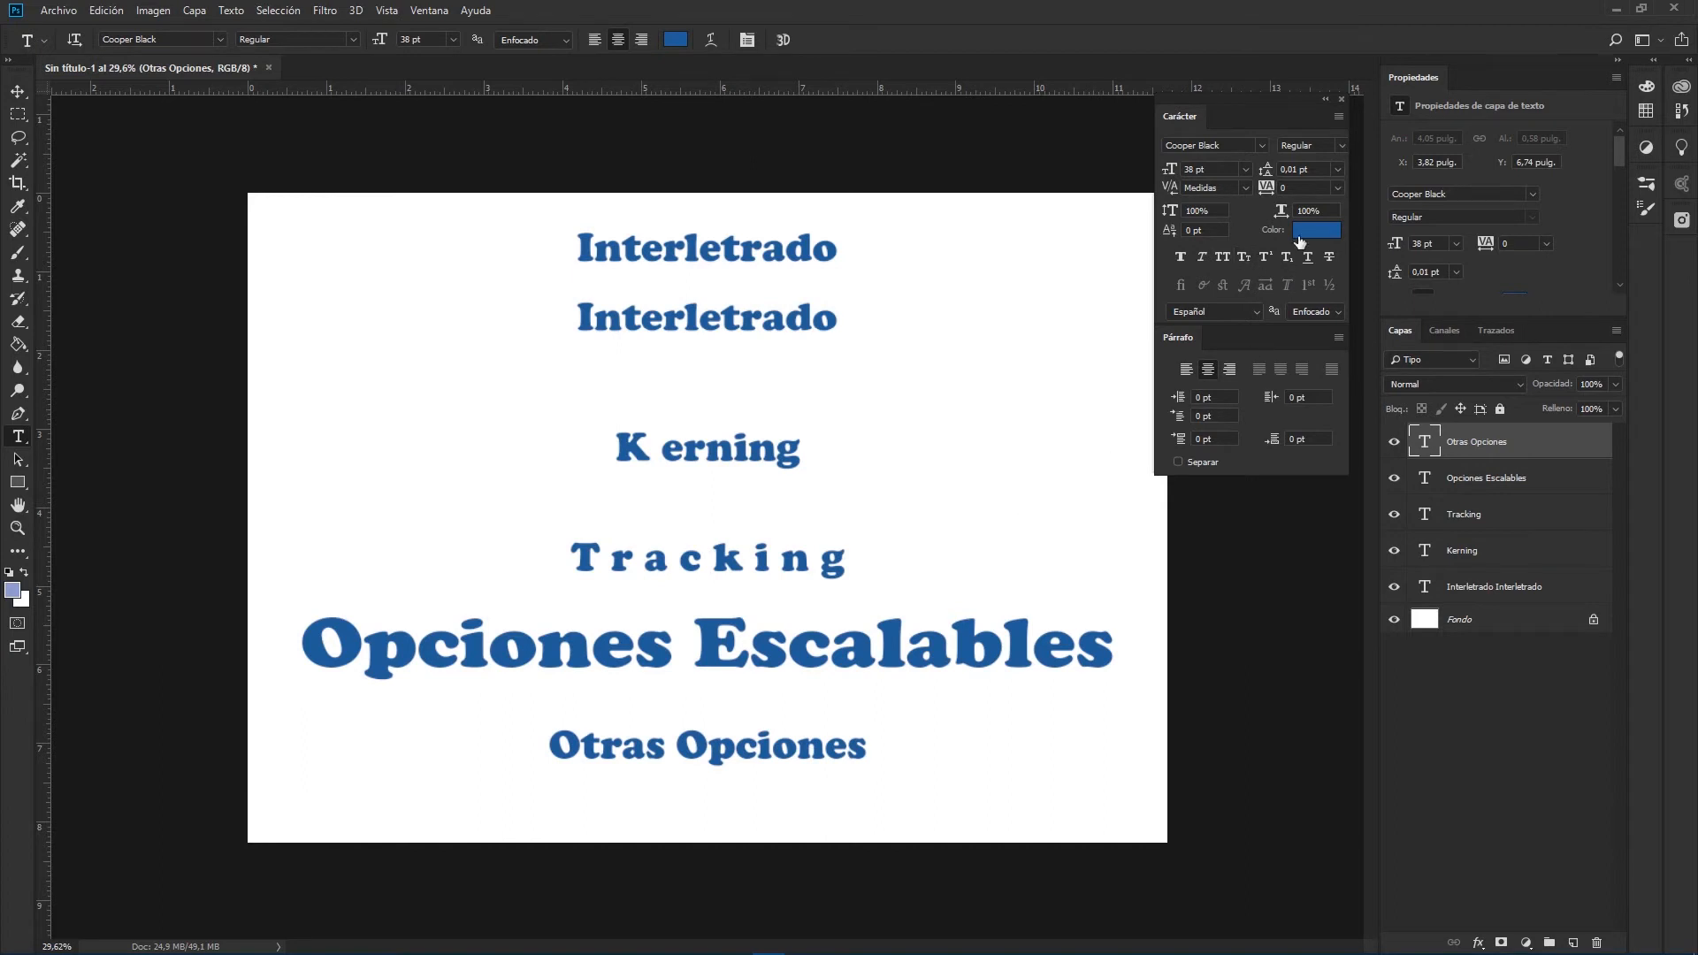
- Undo a superscript trial on the whole "Otras Opciones" layer and apply superscript only to the word "Opciones"
{"action": "left_click", "coordinate": [1267, 258]}
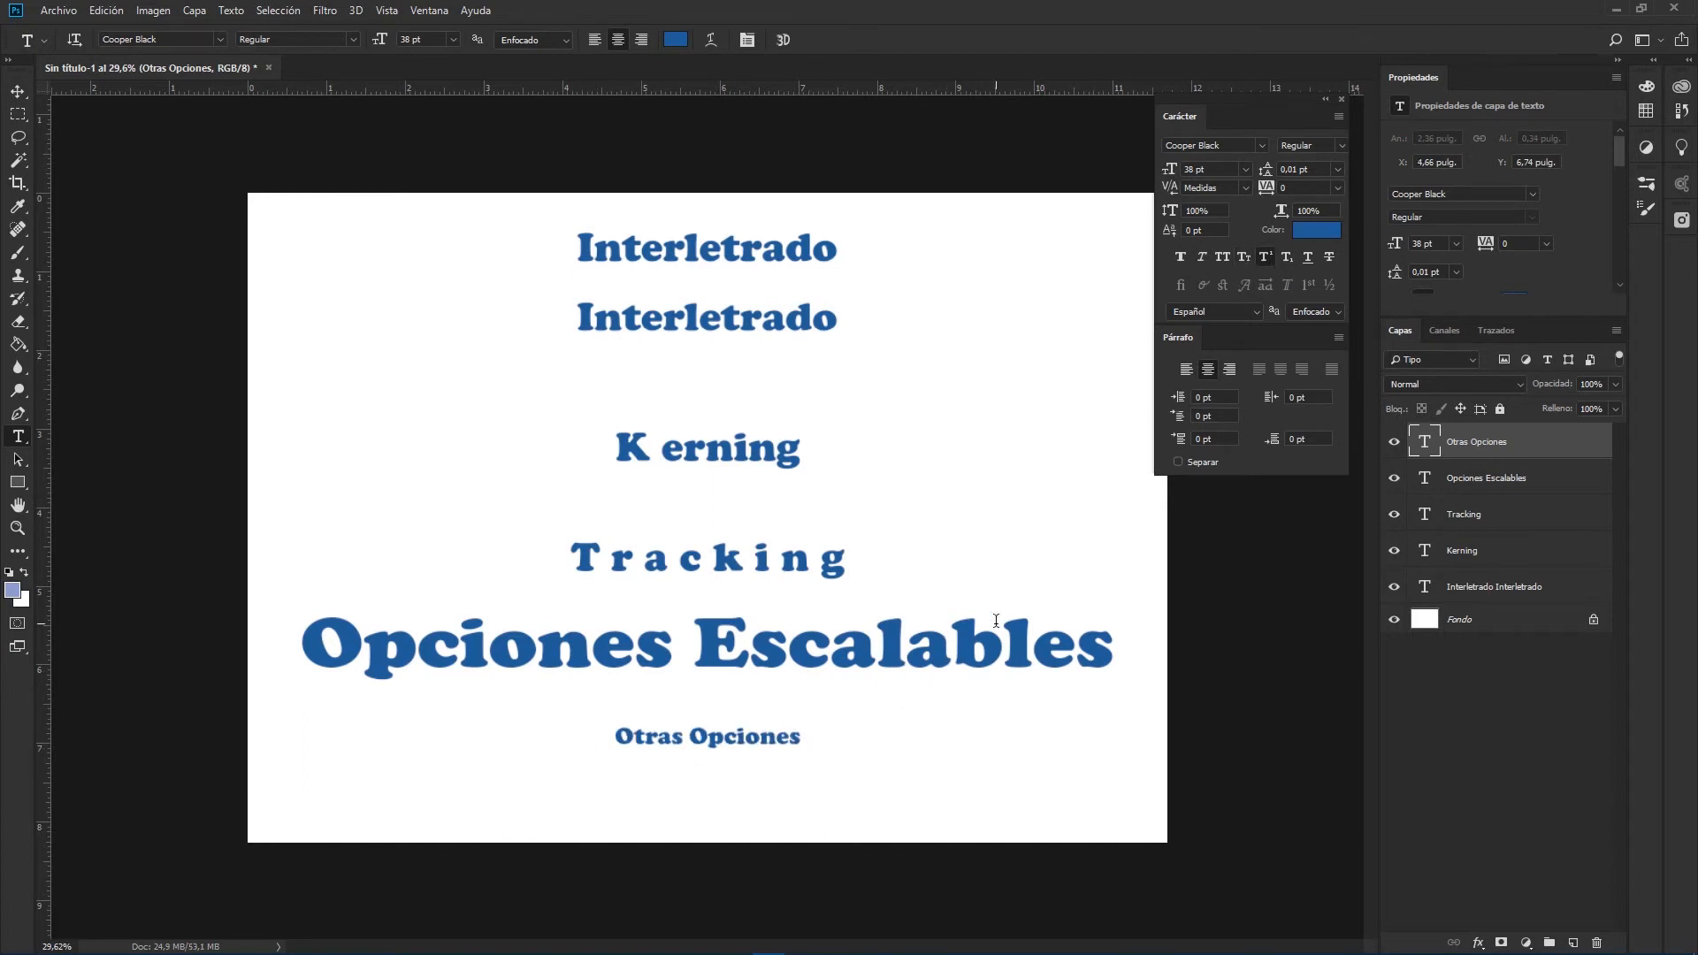
{"action": "key", "text": "ctrl+z"}
{"action": "left_click_drag", "start_coordinate": [681, 746], "coordinate": [880, 743]}
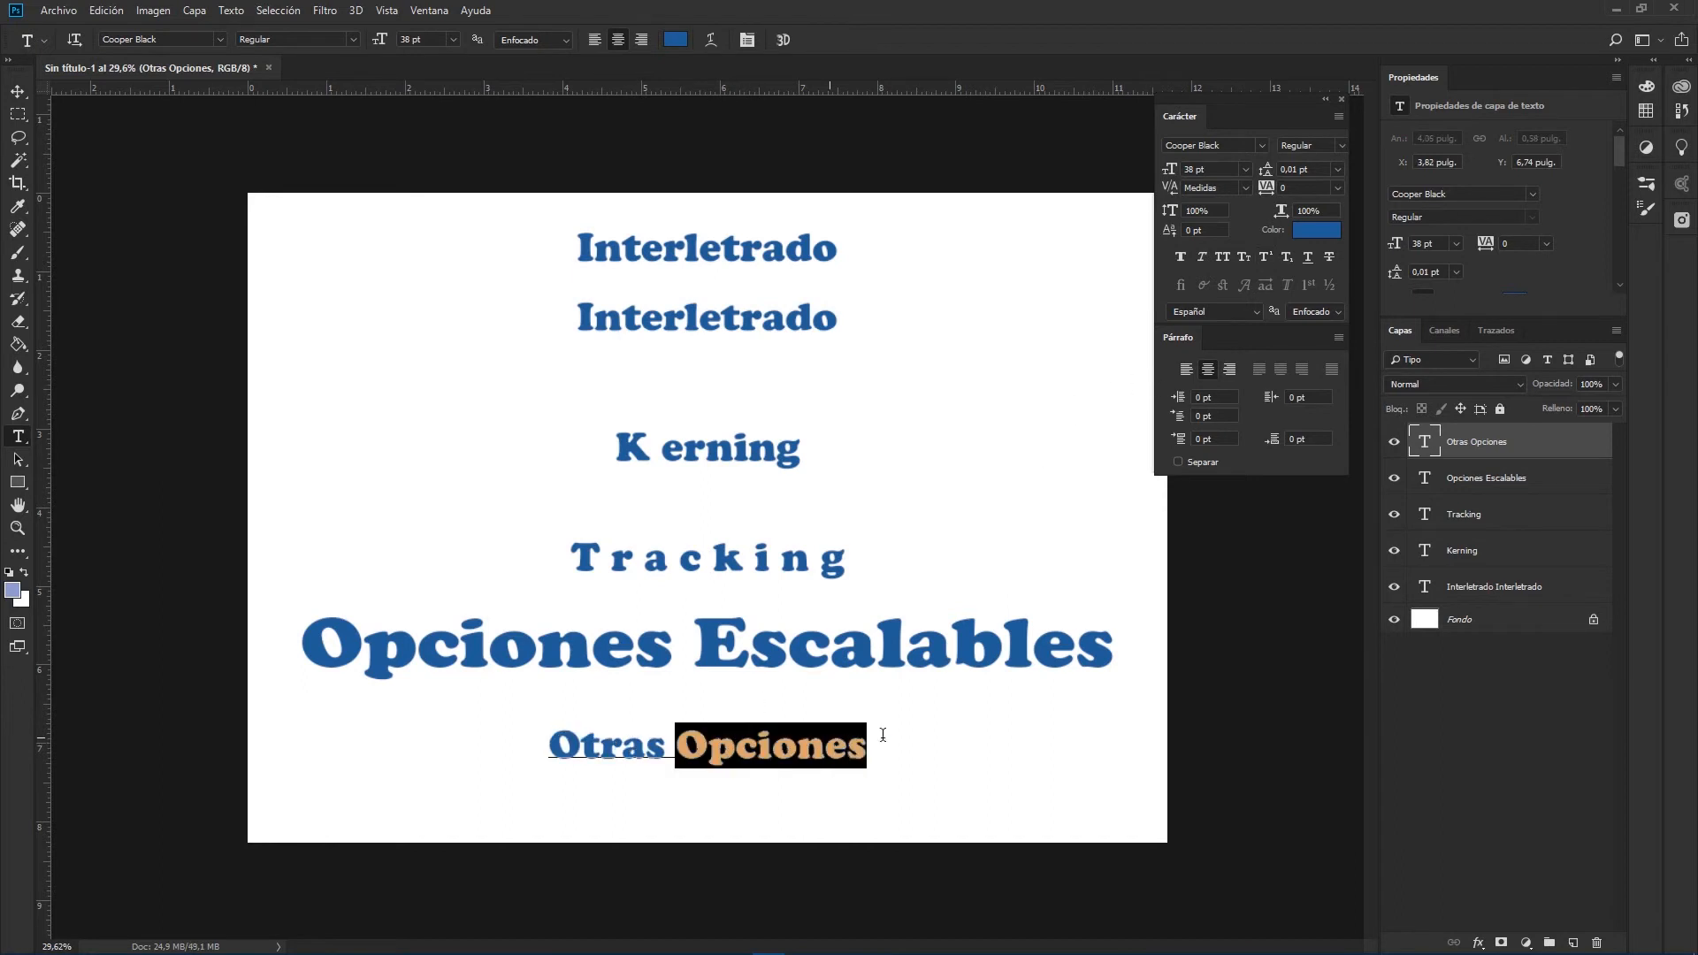
{"action": "left_click", "coordinate": [1265, 257]}
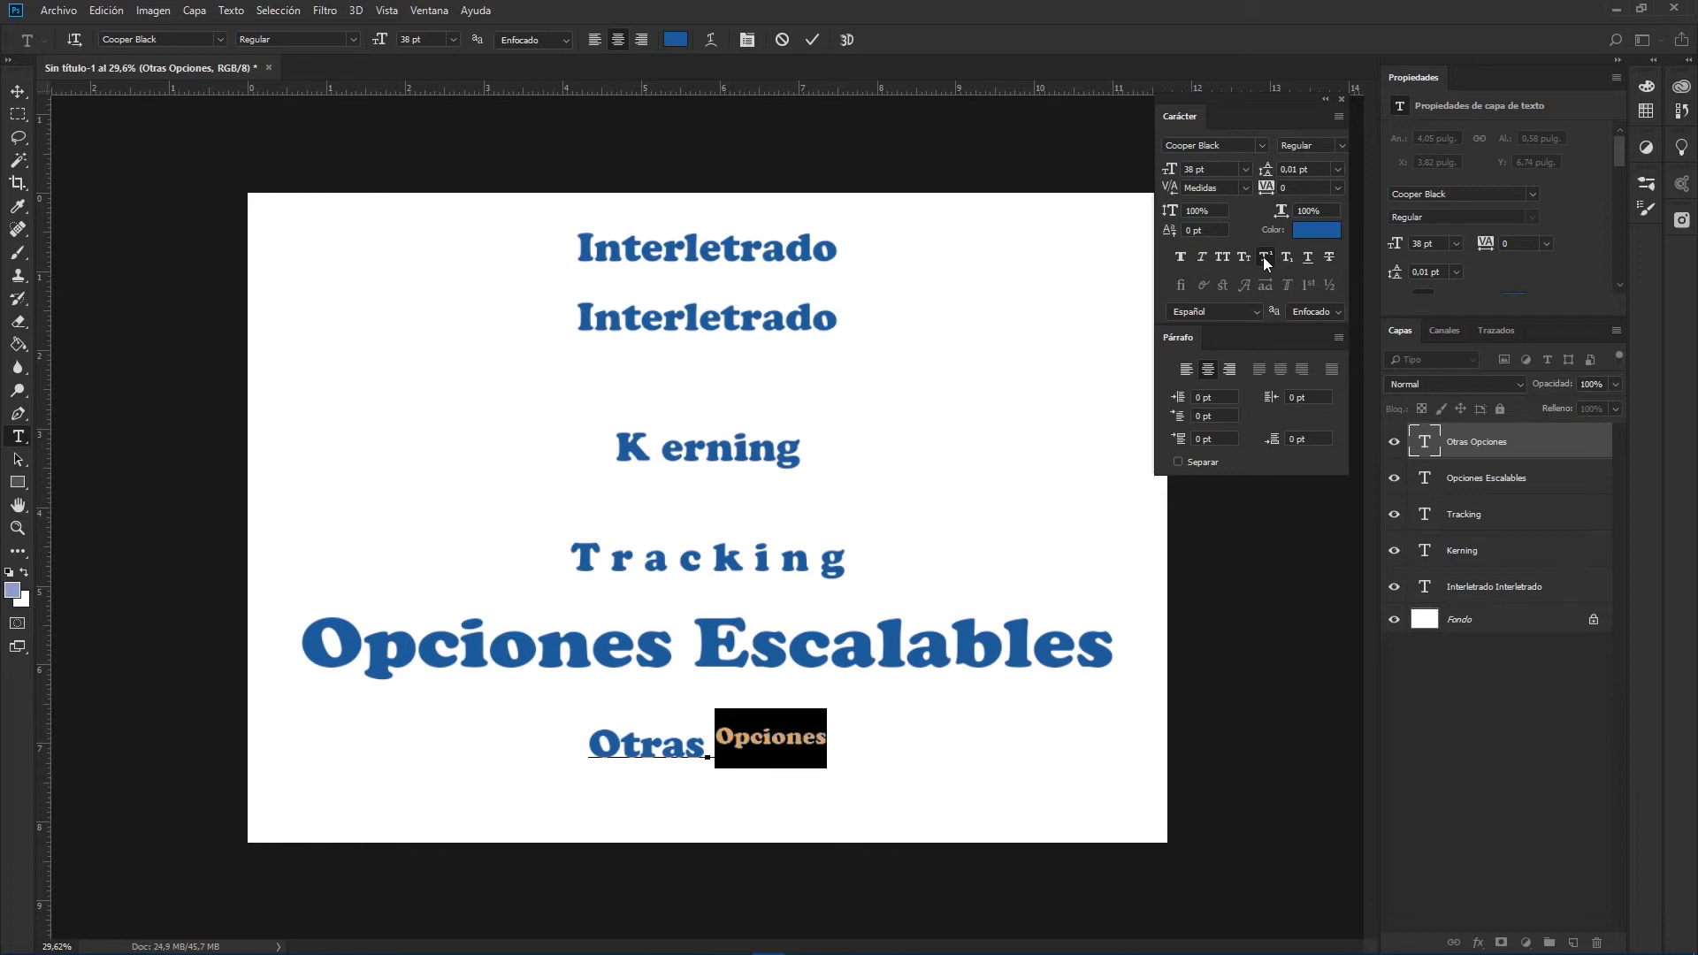
- Add a separate text "21" beside "Otras Opciones" and format its "1" as superscript
{"action": "left_click", "coordinate": [974, 751]}
{"action": "type", "text": "21"}
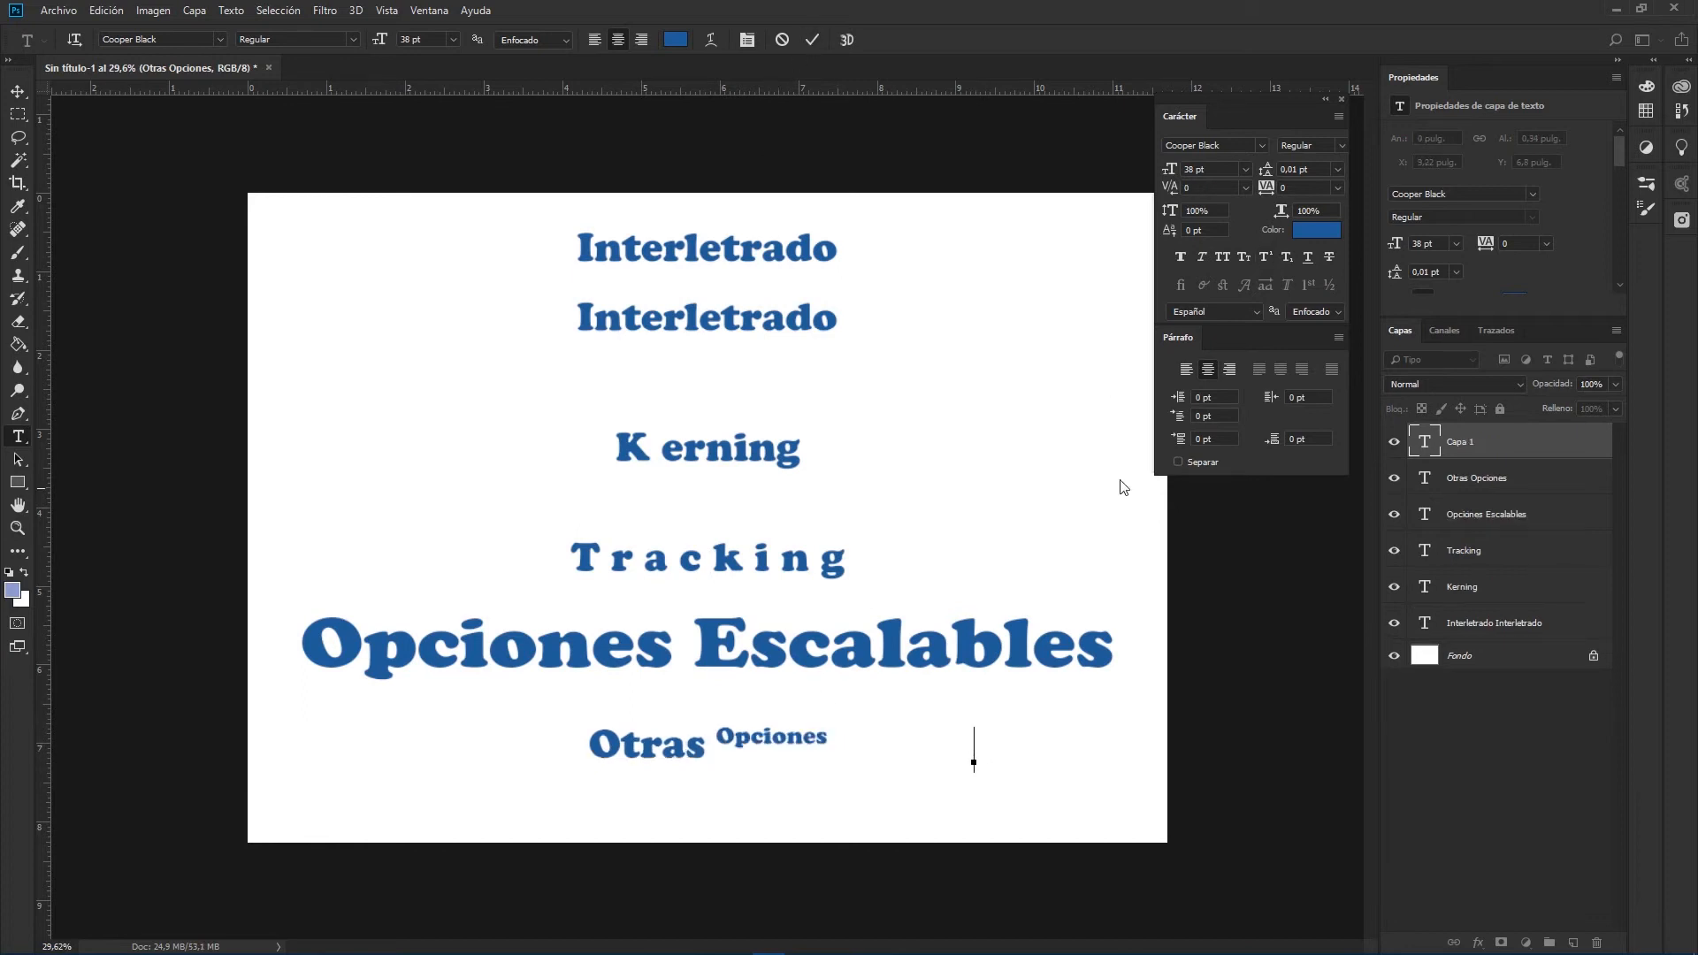
{"action": "key", "text": "shift+Left"}
{"action": "left_click", "coordinate": [1265, 256]}
{"action": "key", "text": "ctrl+Return"}
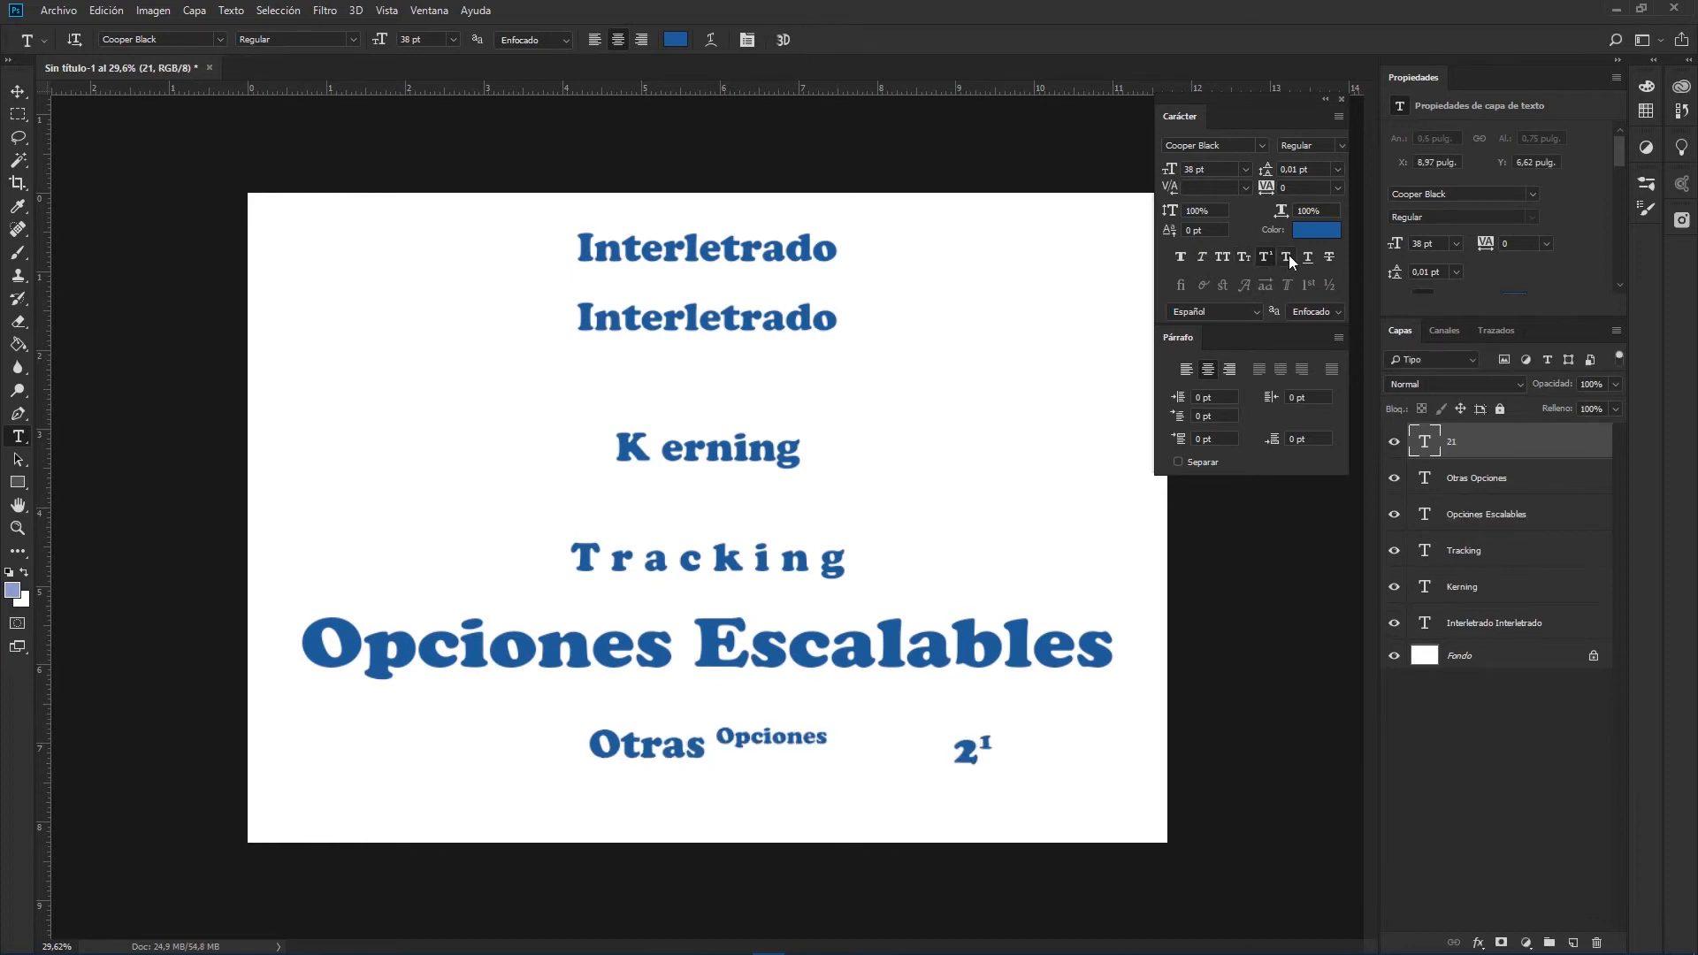
- Change the "1" in the "21" text to subscript and commit the edit
{"action": "left_click_drag", "start_coordinate": [978, 747], "coordinate": [993, 749]}
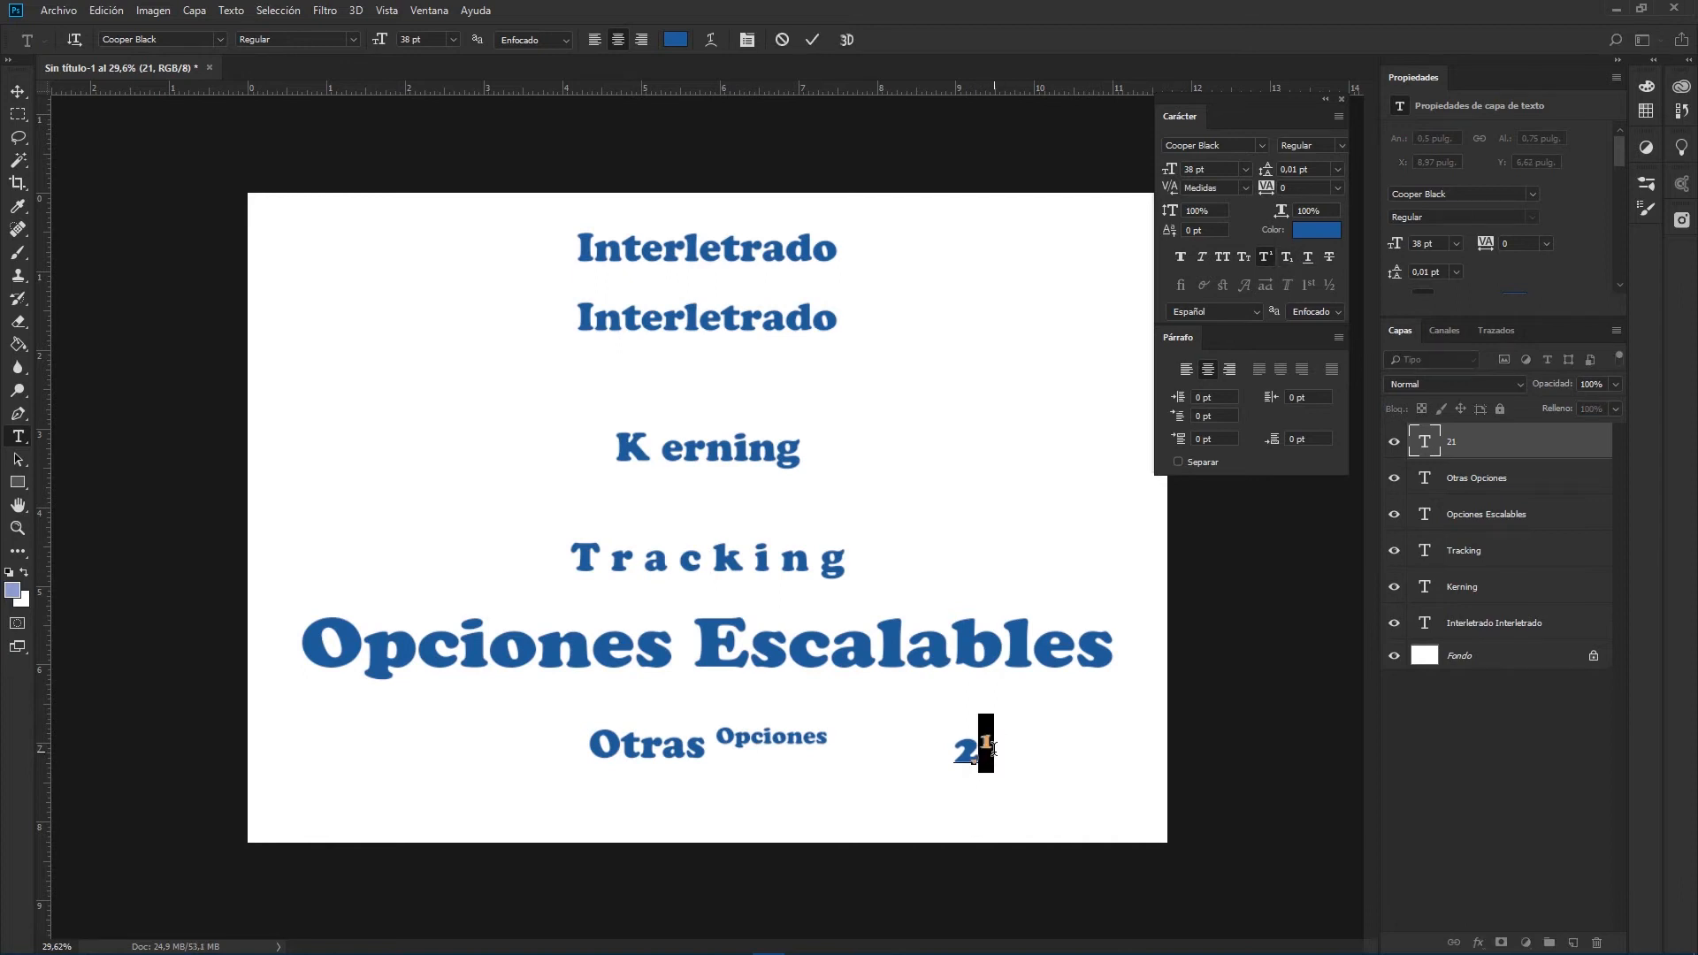
{"action": "left_click", "coordinate": [1288, 258]}
{"action": "left_click", "coordinate": [812, 39]}
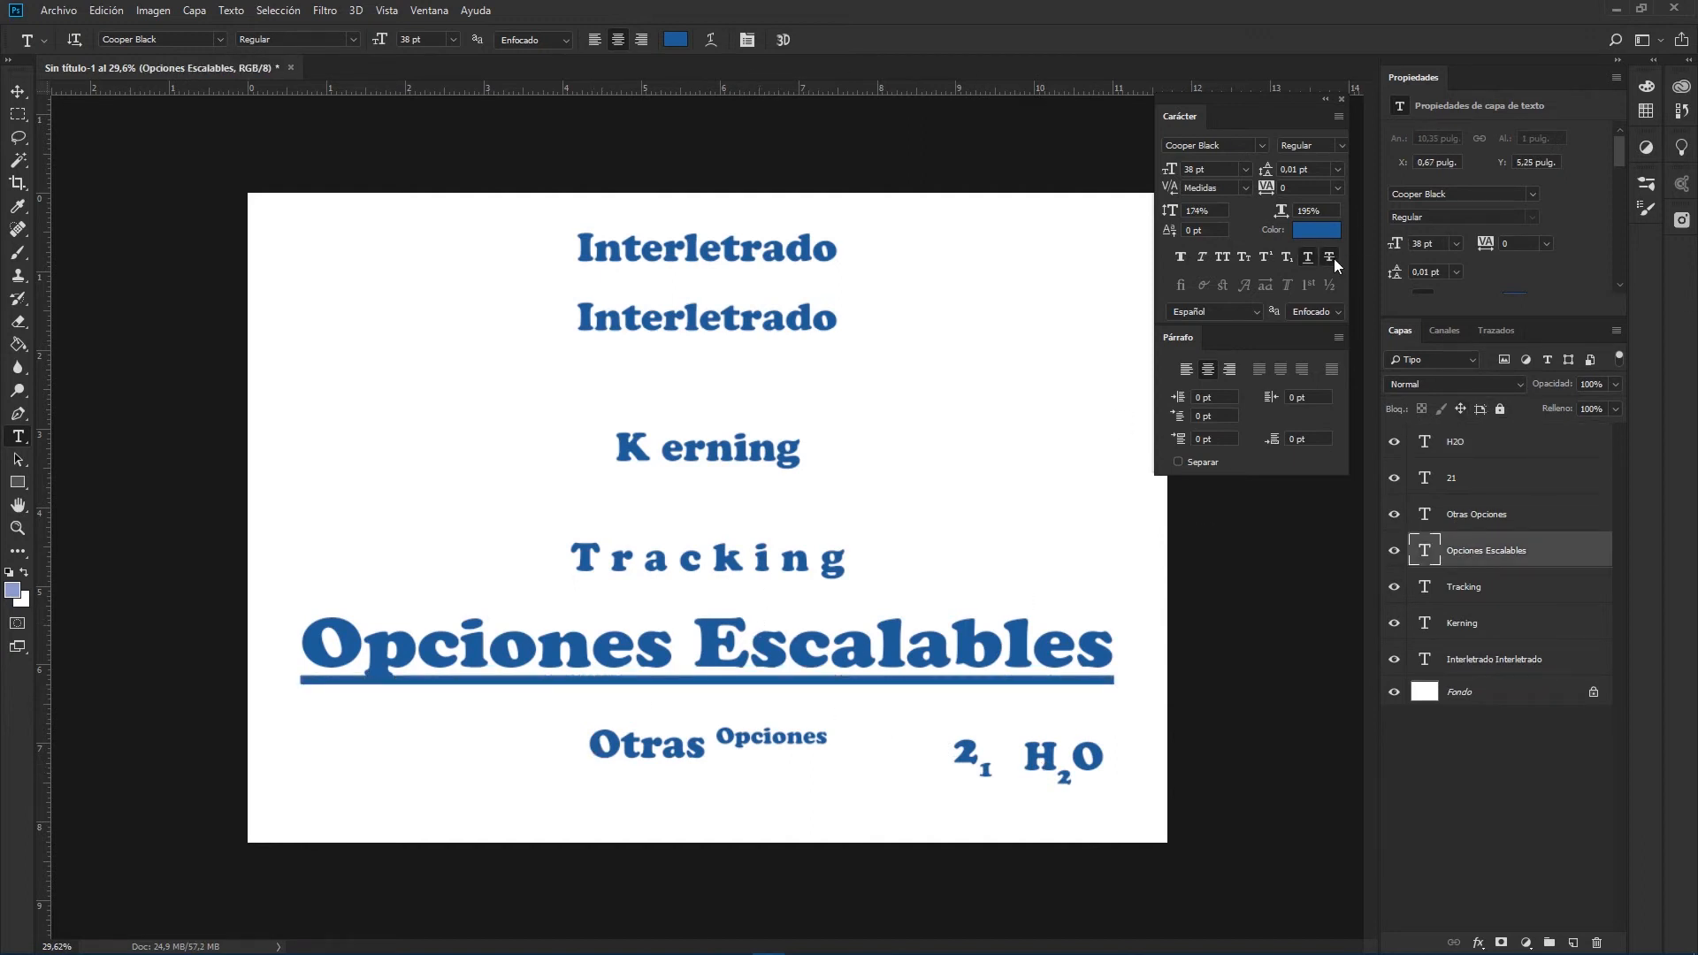
- Apply strikethrough to the "Opciones Escalables" text and select the H2O layer
{"action": "left_click", "coordinate": [1330, 257]}
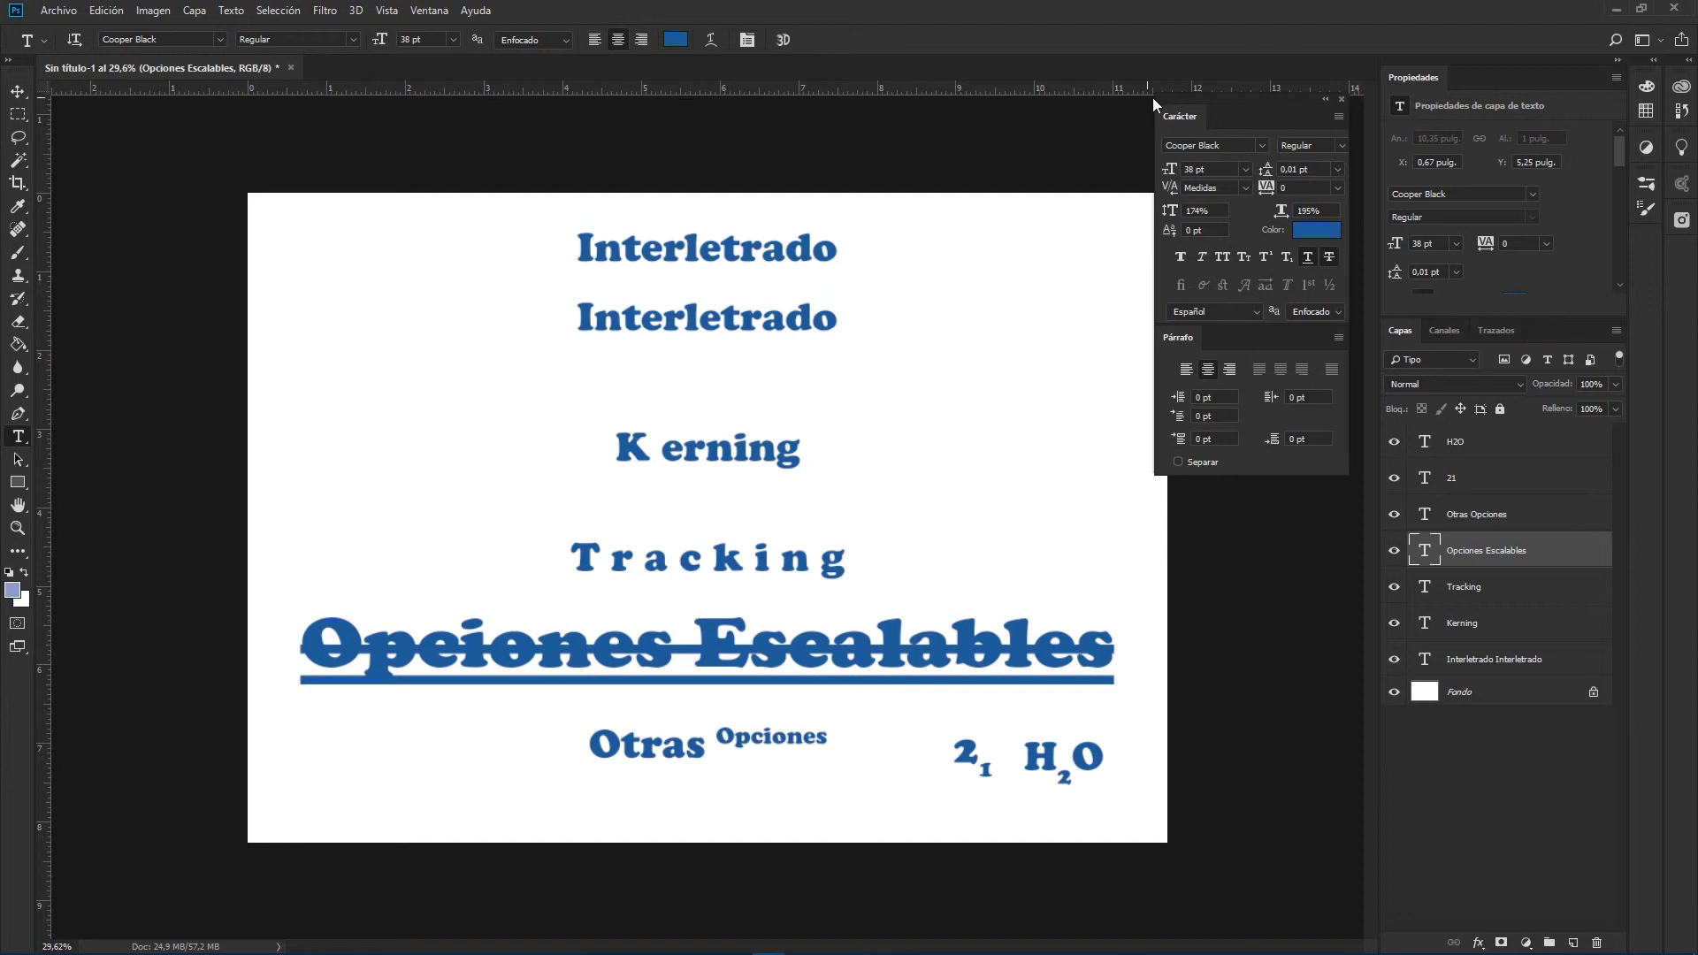
{"action": "left_click", "coordinate": [1468, 451]}
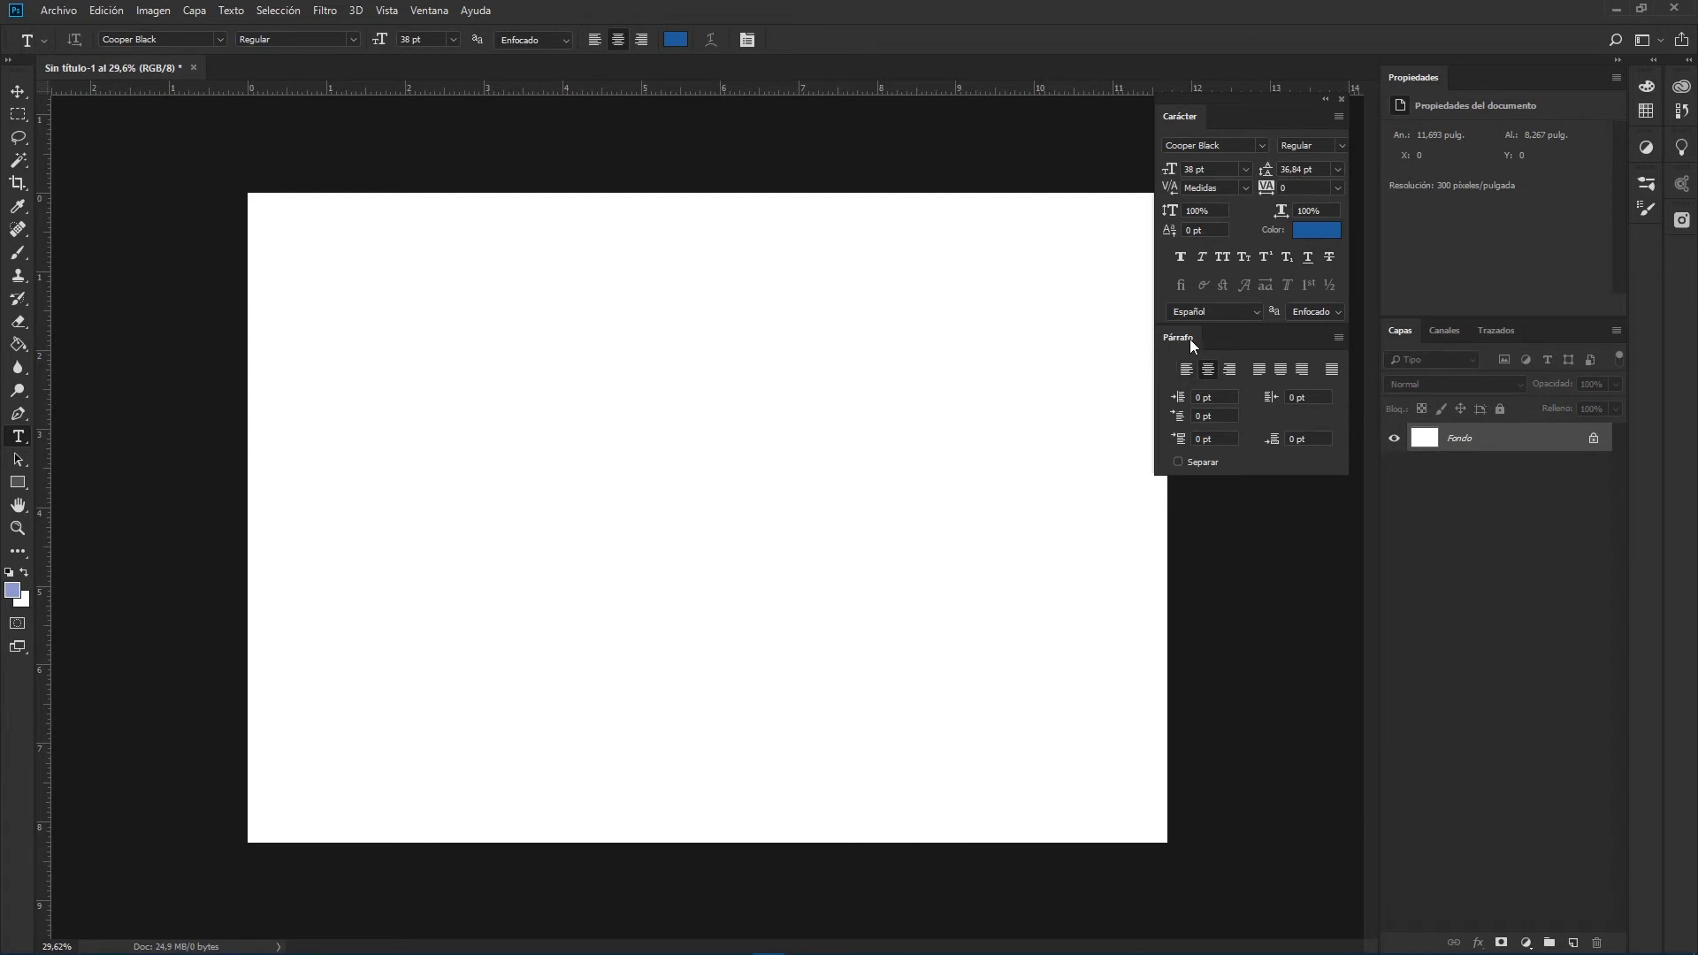
{"action": "left_click", "coordinate": [430, 11]}
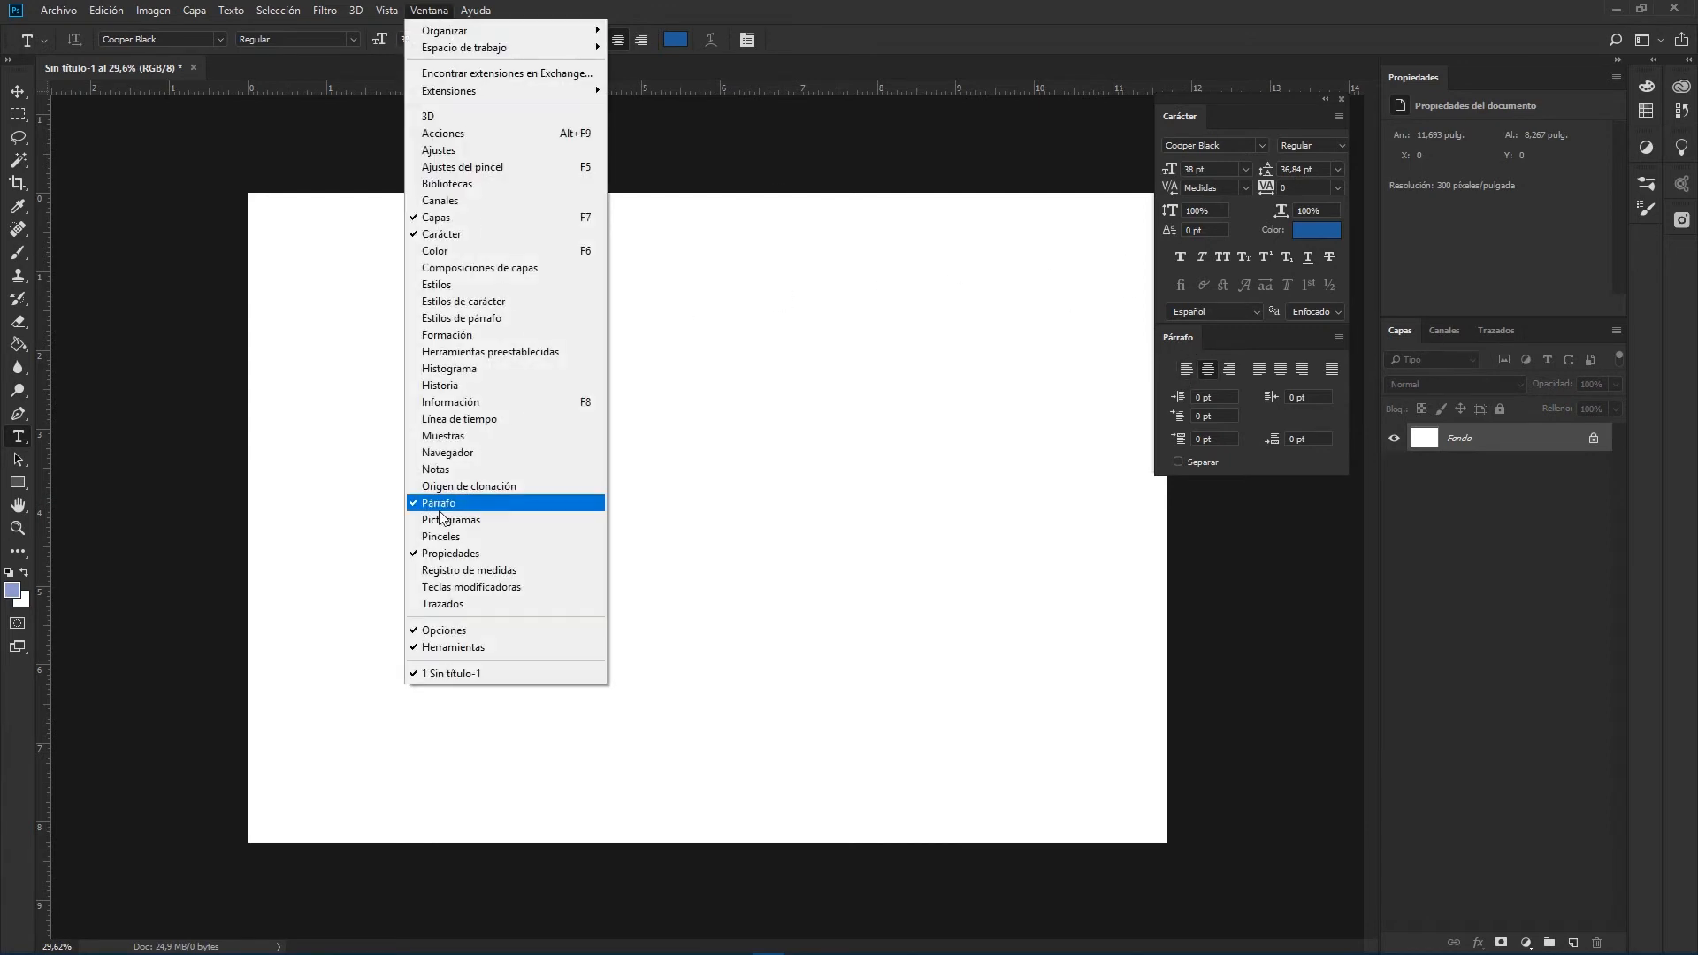
{"action": "left_click", "coordinate": [1180, 337]}
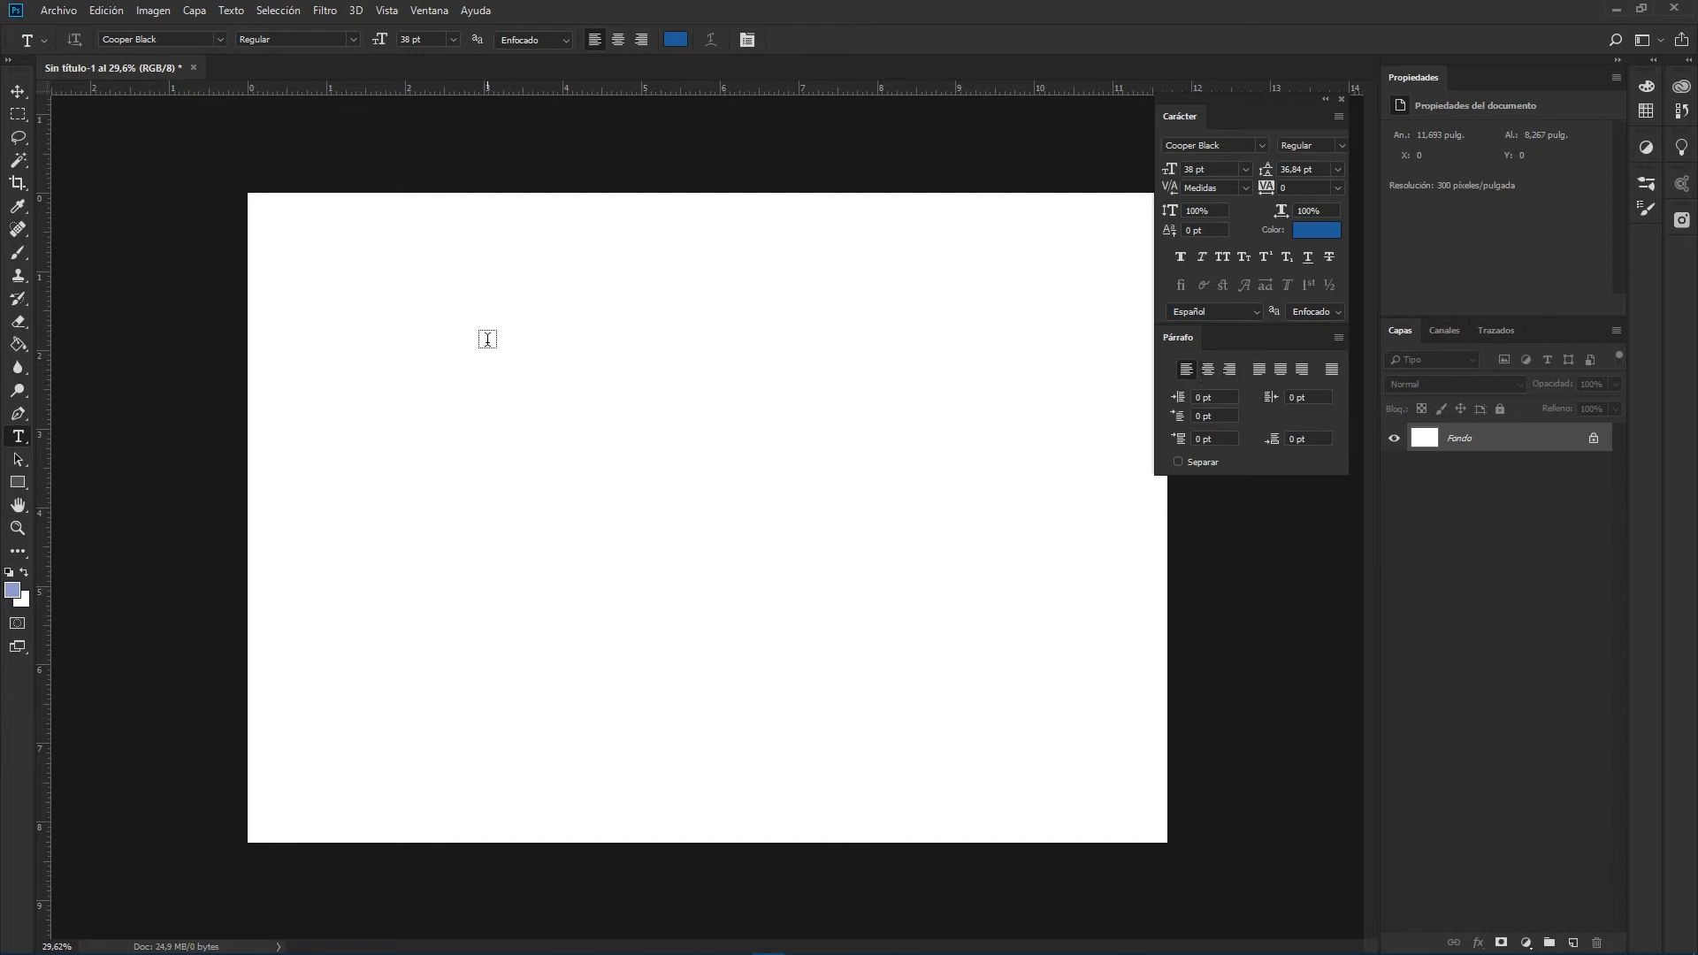
- Draw a paragraph text box on the blank canvas, paste the copied sample text and enlarge the box to about 6.75 by 7.47 in
{"action": "left_click_drag", "start_coordinate": [483, 272], "coordinate": [891, 614]}
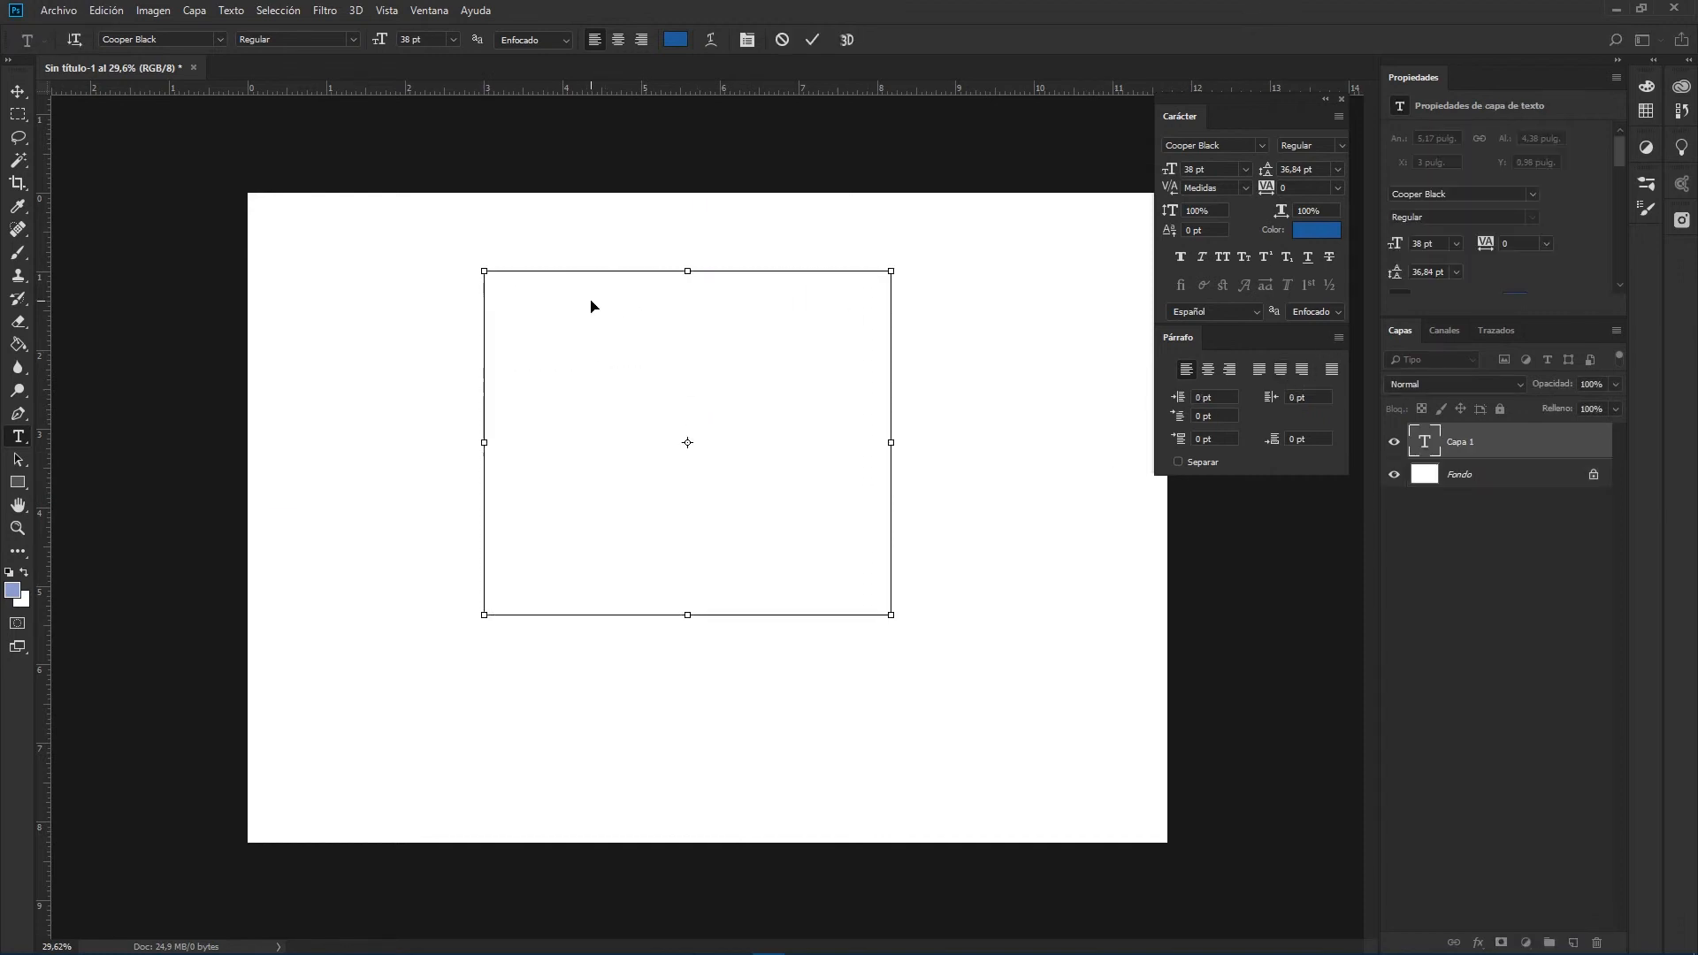
{"action": "key", "text": "ctrl+v"}
{"action": "left_click_drag", "start_coordinate": [687, 615], "coordinate": [687, 766]}
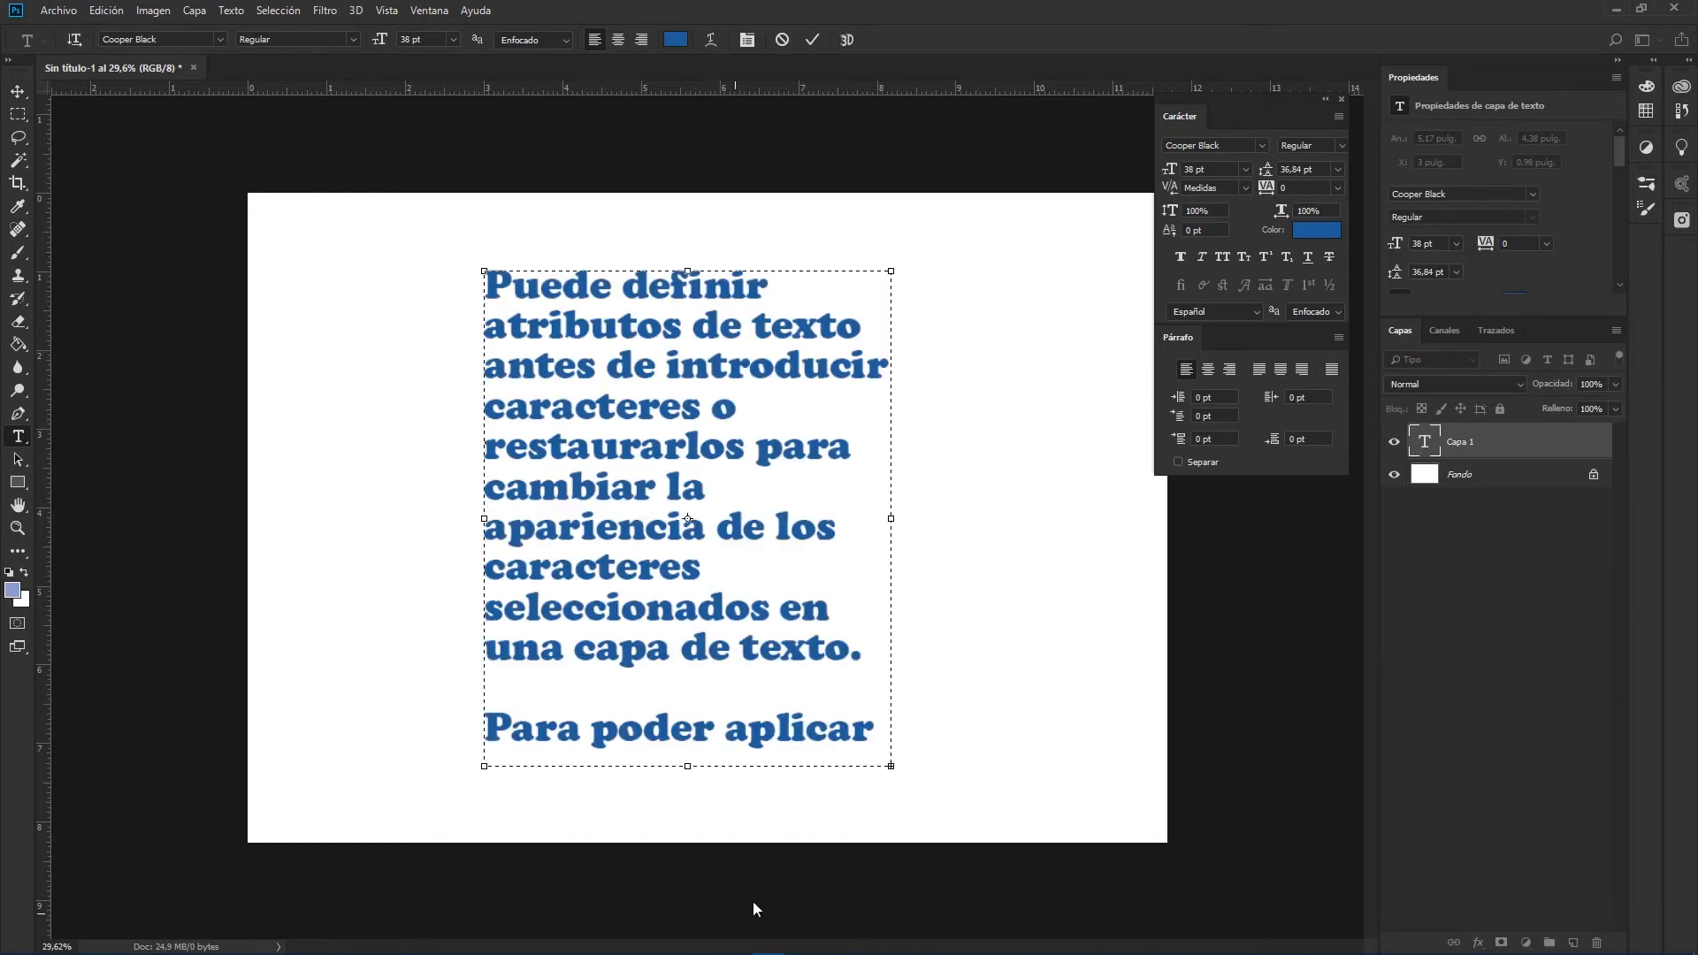
{"action": "left_click_drag", "start_coordinate": [891, 766], "coordinate": [1015, 858]}
- Set all the paragraph text to a font size of 22.01 pt with automatic leading
{"action": "key", "text": "ctrl+a"}
{"action": "left_click_drag", "start_coordinate": [375, 46], "coordinate": [354, 50]}
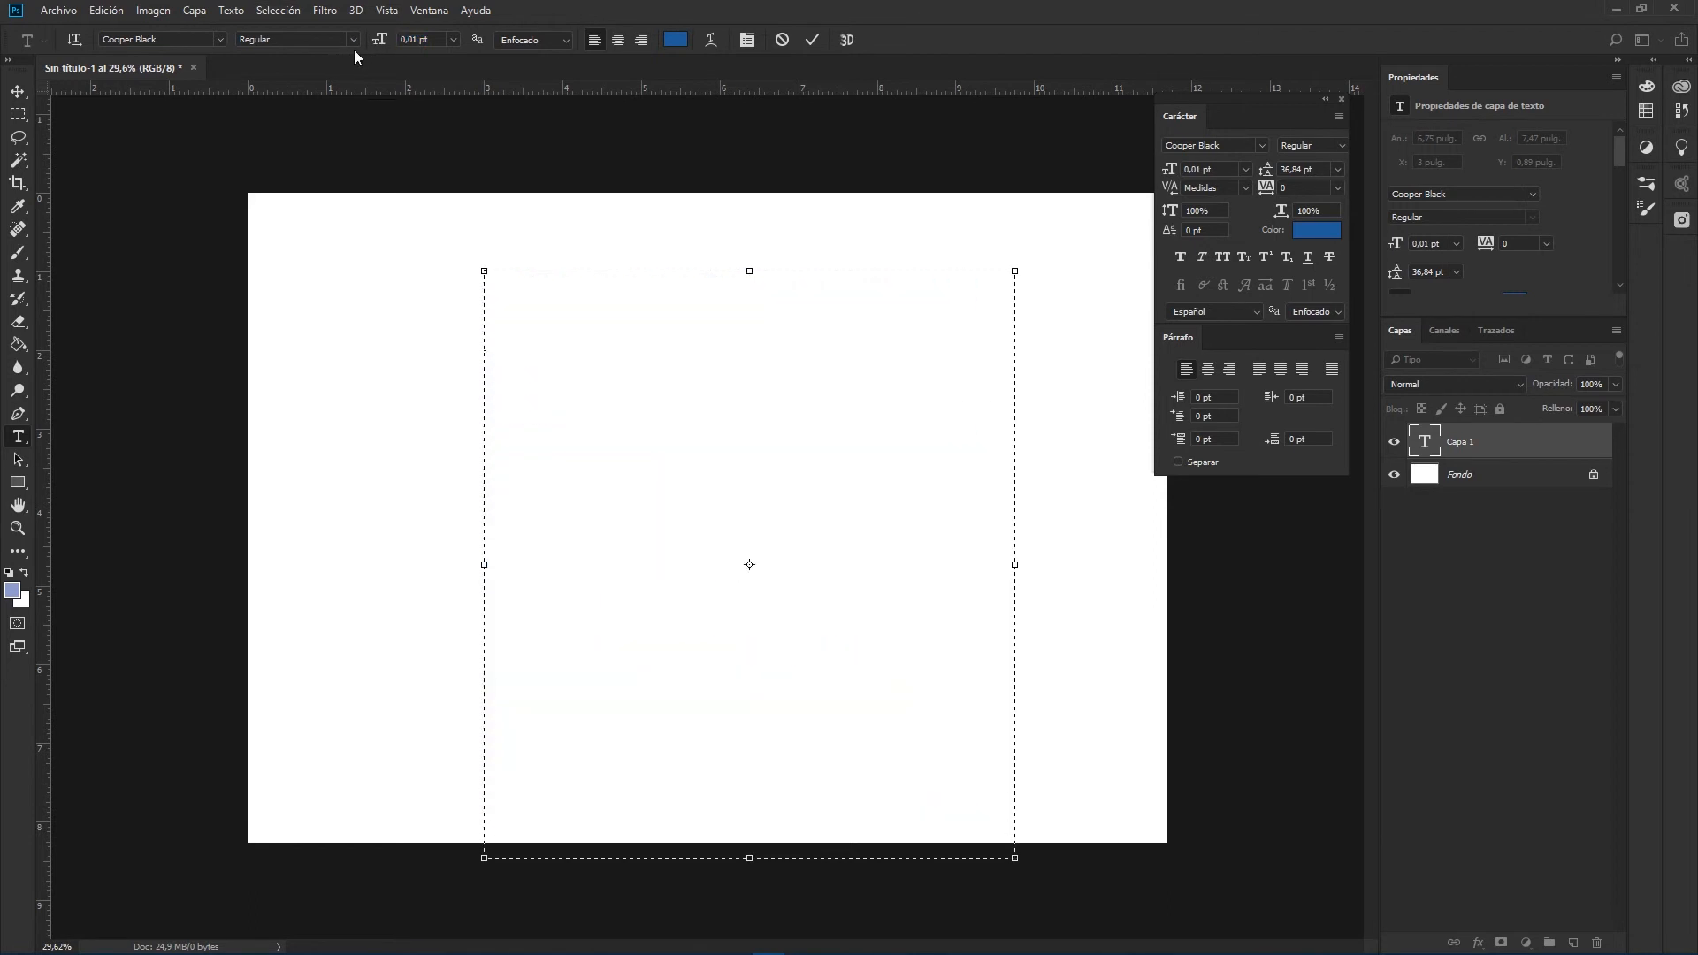
{"action": "left_click", "coordinate": [1337, 169]}
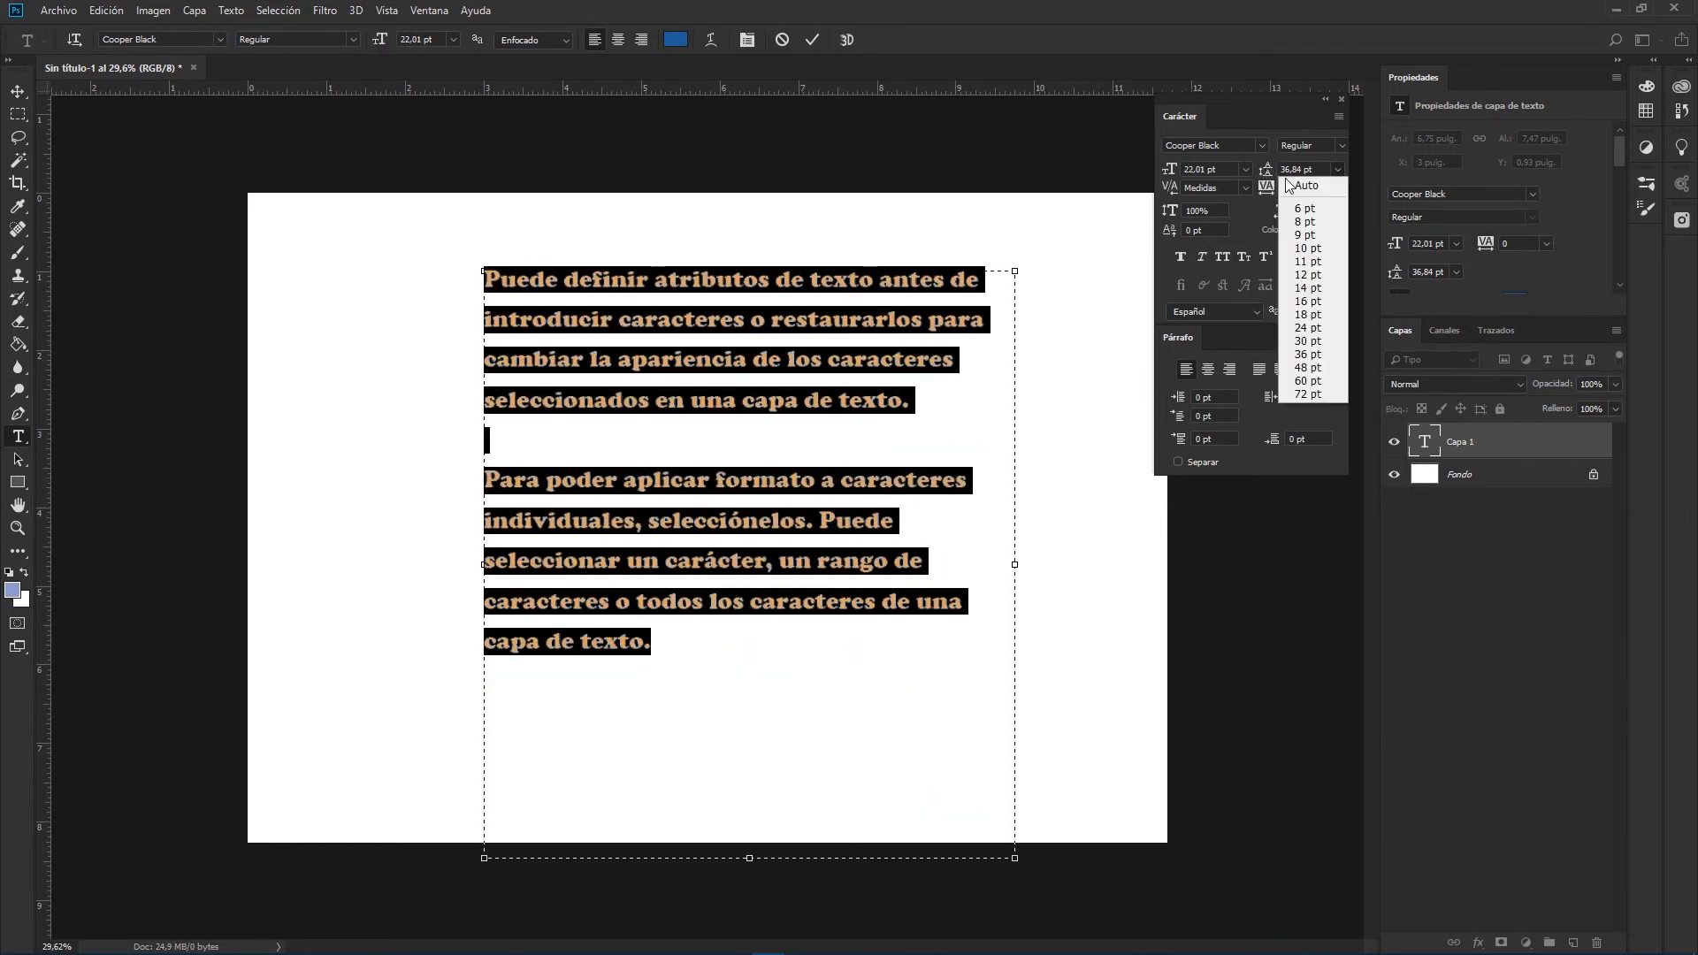
{"action": "left_click", "coordinate": [1311, 186]}
- Shorten the text box to about 3.6 in high, commit it and move the text lower on the canvas
{"action": "left_click", "coordinate": [608, 512]}
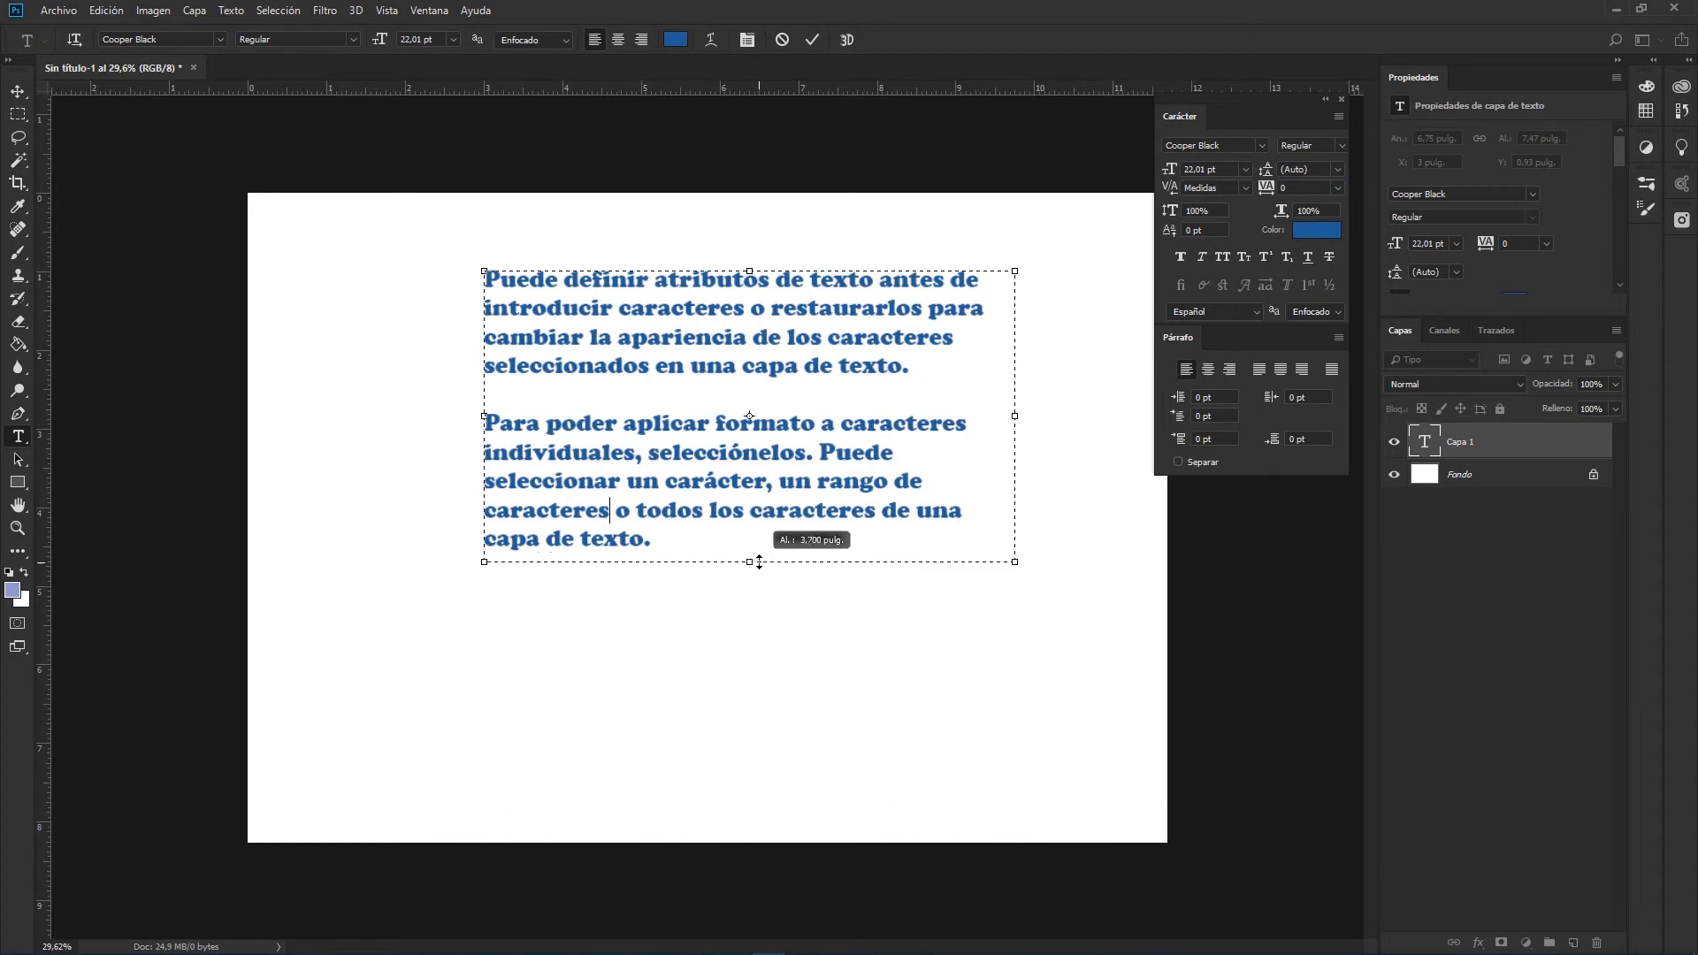
{"action": "left_click", "coordinate": [812, 40]}
{"action": "key", "text": "v"}
{"action": "left_click_drag", "start_coordinate": [794, 344], "coordinate": [793, 430]}
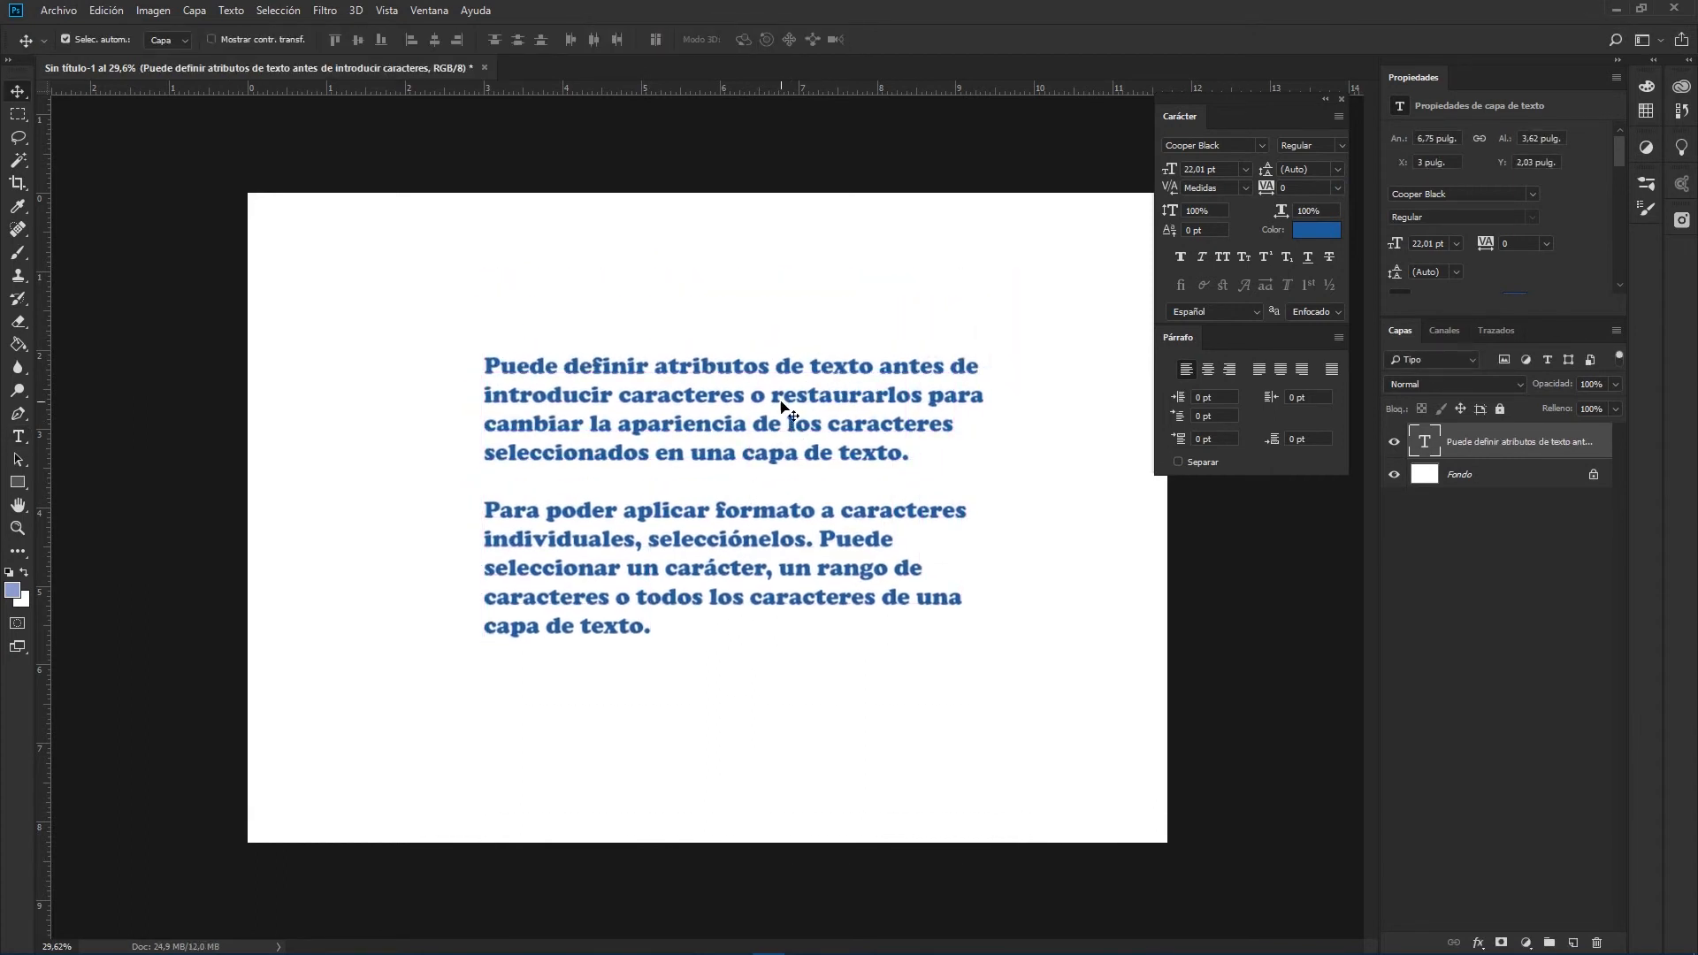
- Try the justifications with the last line left, centered and right, and finish with all lines fully justified
{"action": "left_click", "coordinate": [1259, 369]}
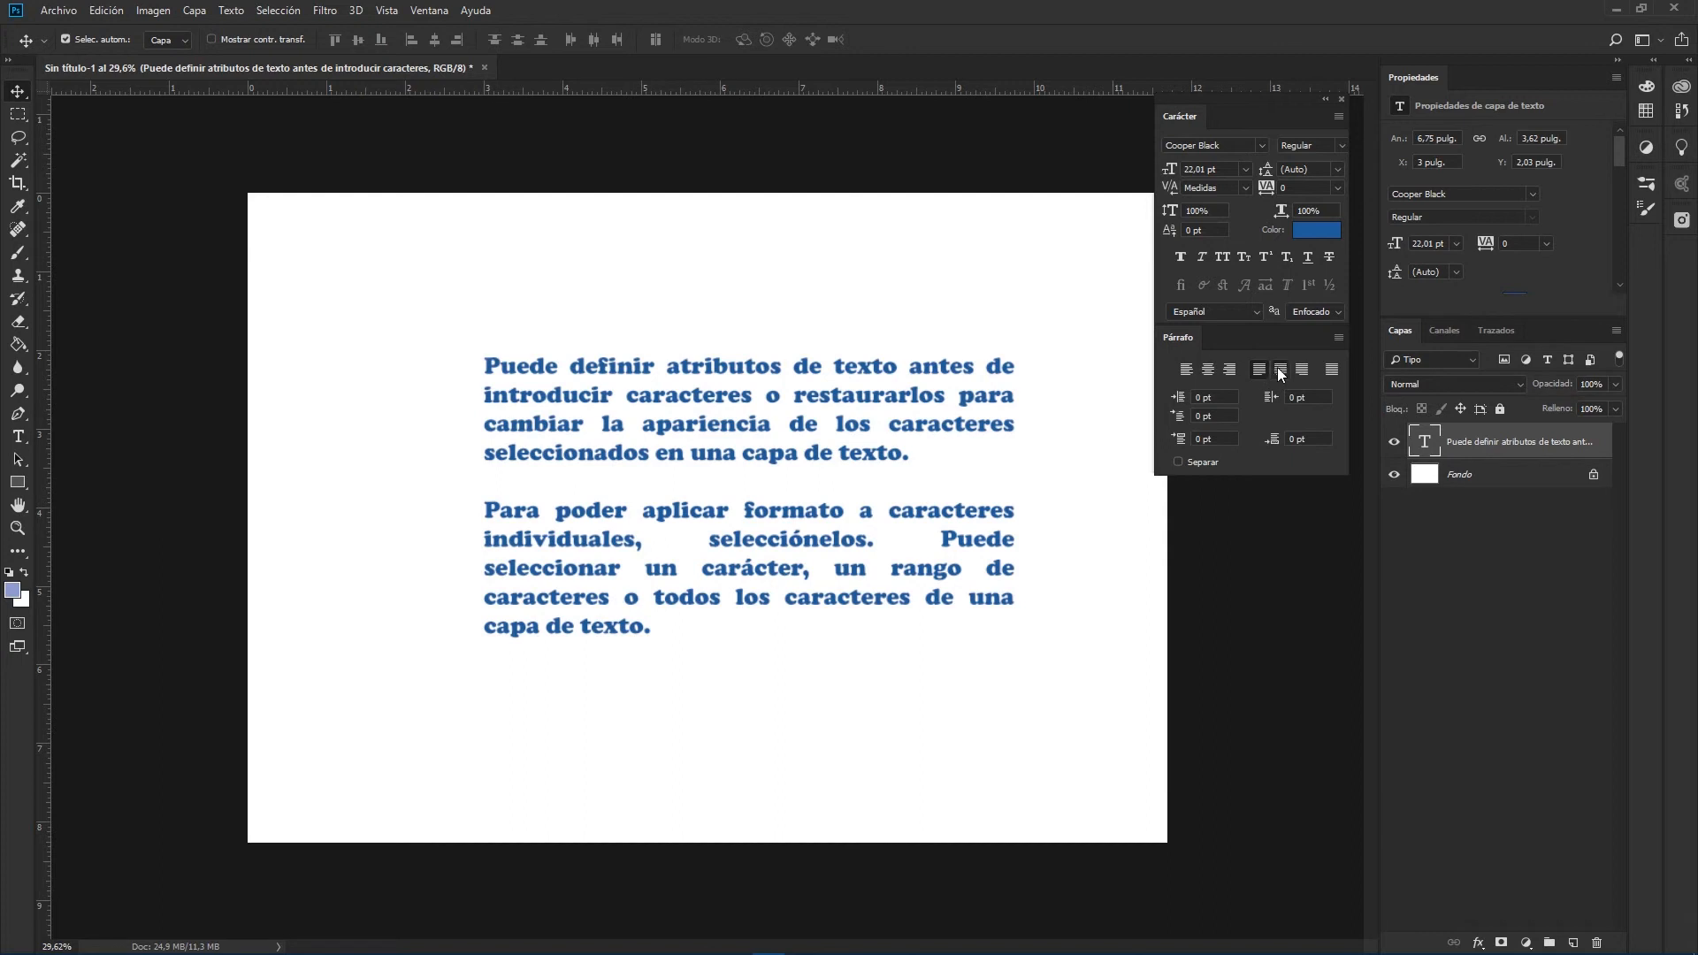
{"action": "left_click", "coordinate": [1281, 369]}
{"action": "left_click", "coordinate": [1302, 374]}
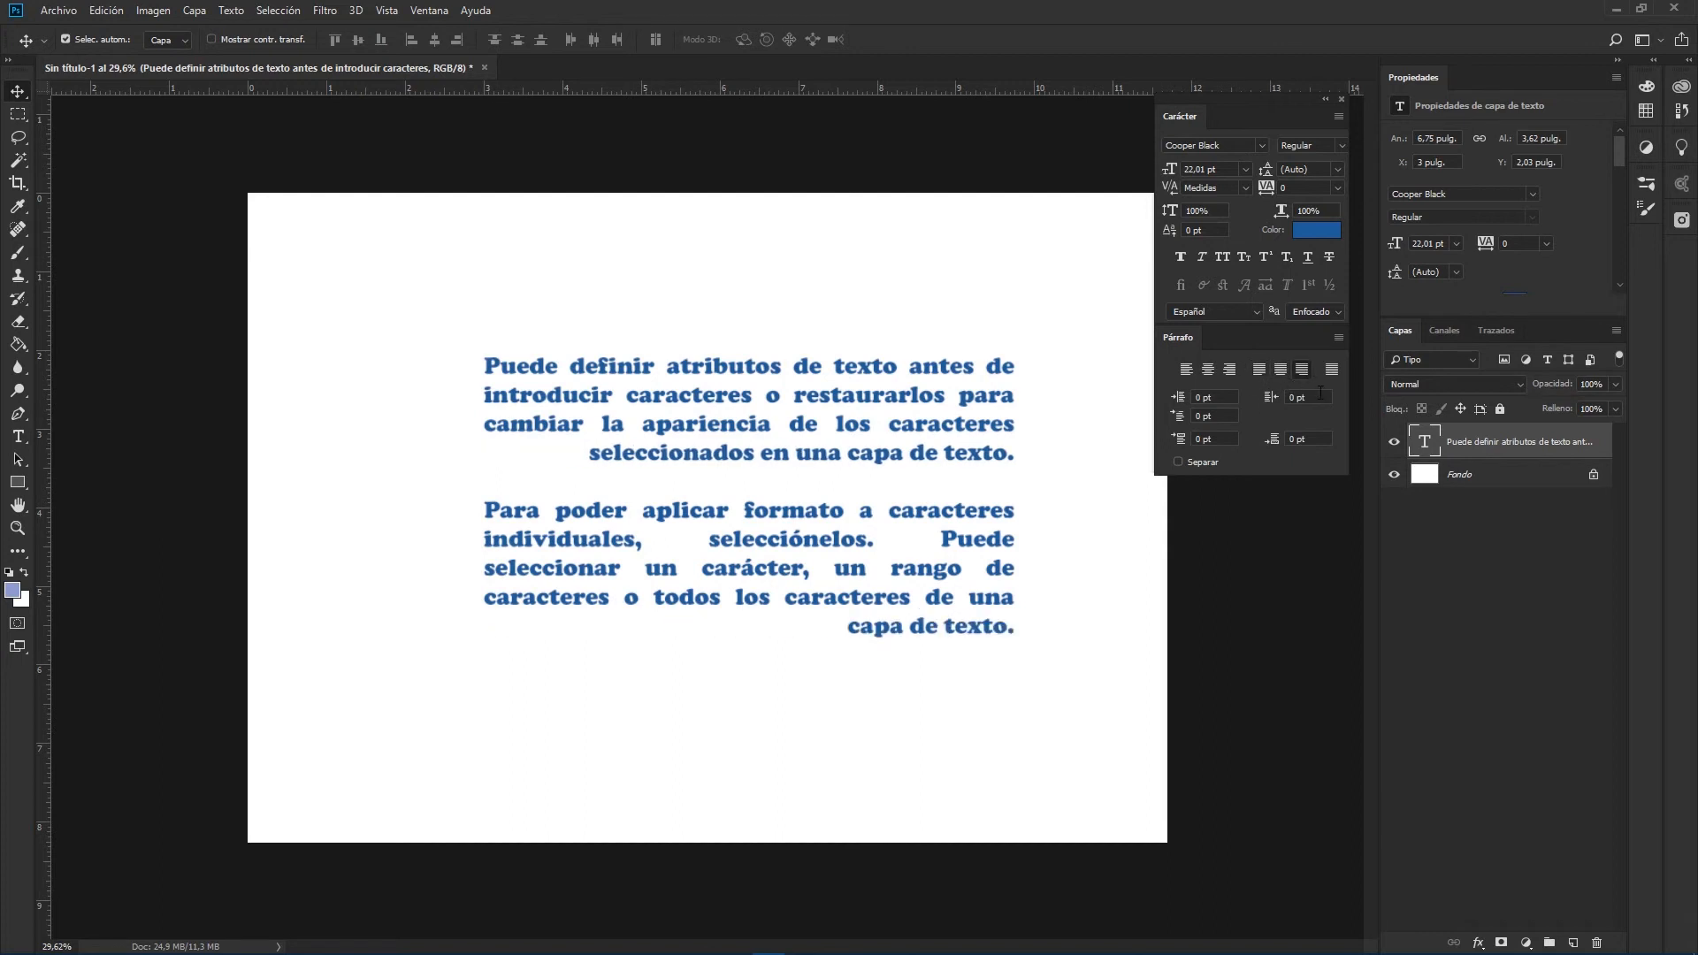
{"action": "left_click", "coordinate": [1332, 371]}
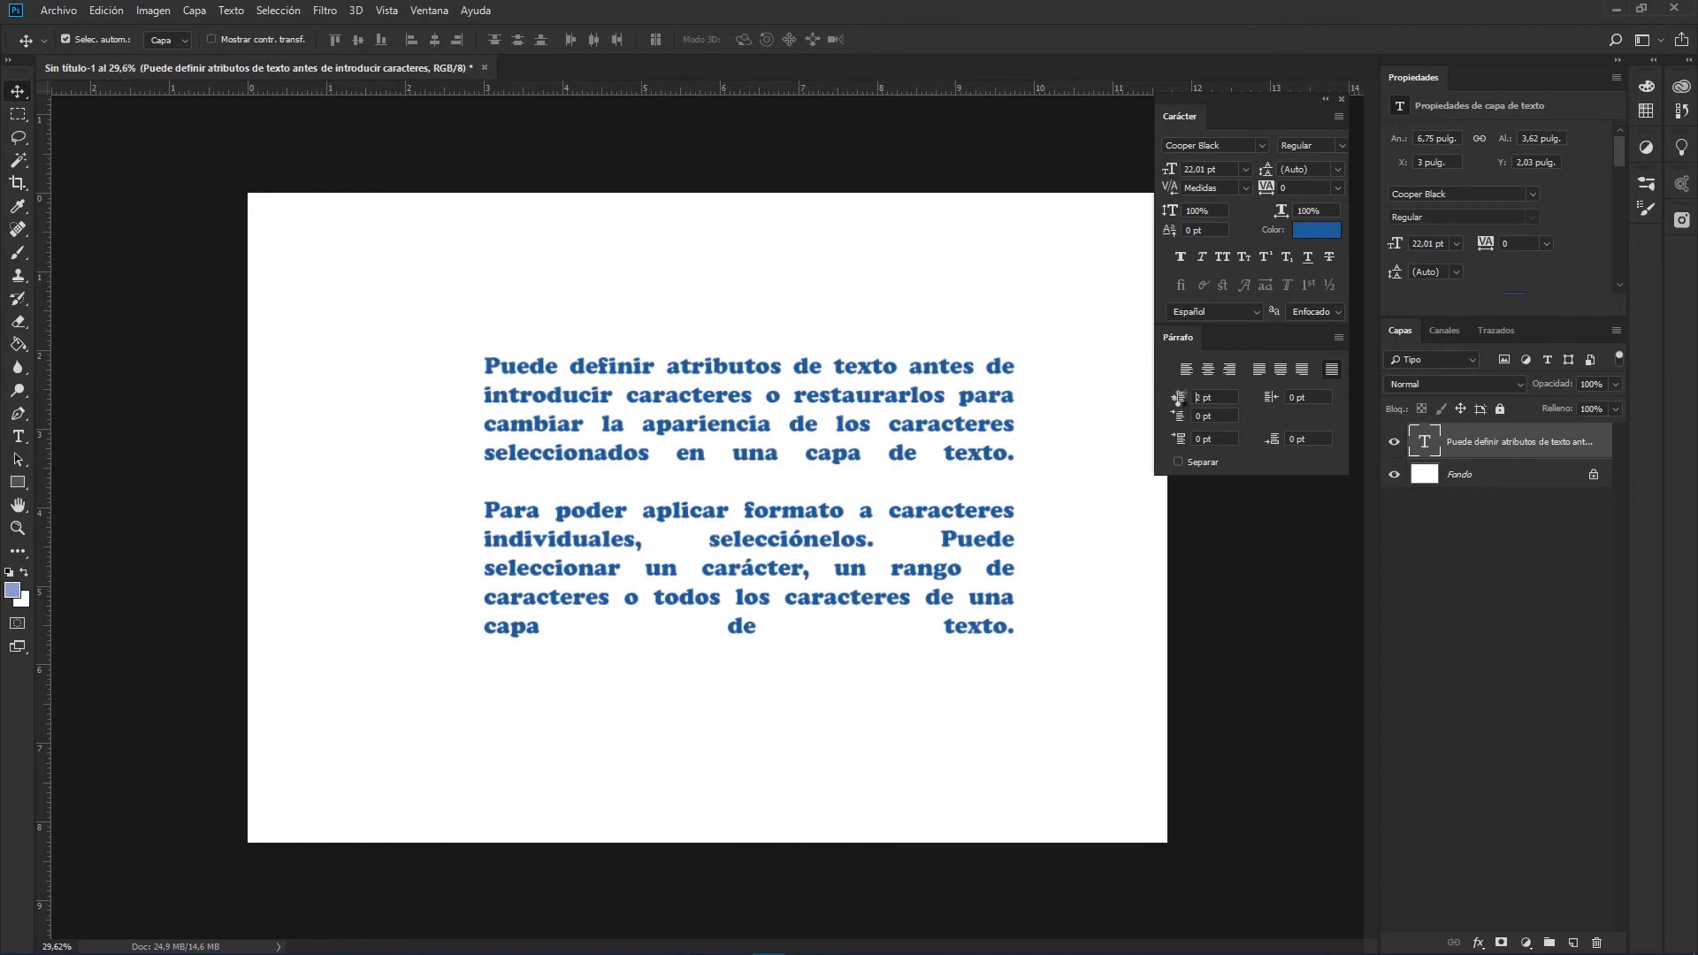
- Indent the paragraphs 25.5 pt on the left, 40 pt on the right and 59 pt on the first line
{"action": "left_click_drag", "start_coordinate": [1177, 403], "coordinate": [1285, 393]}
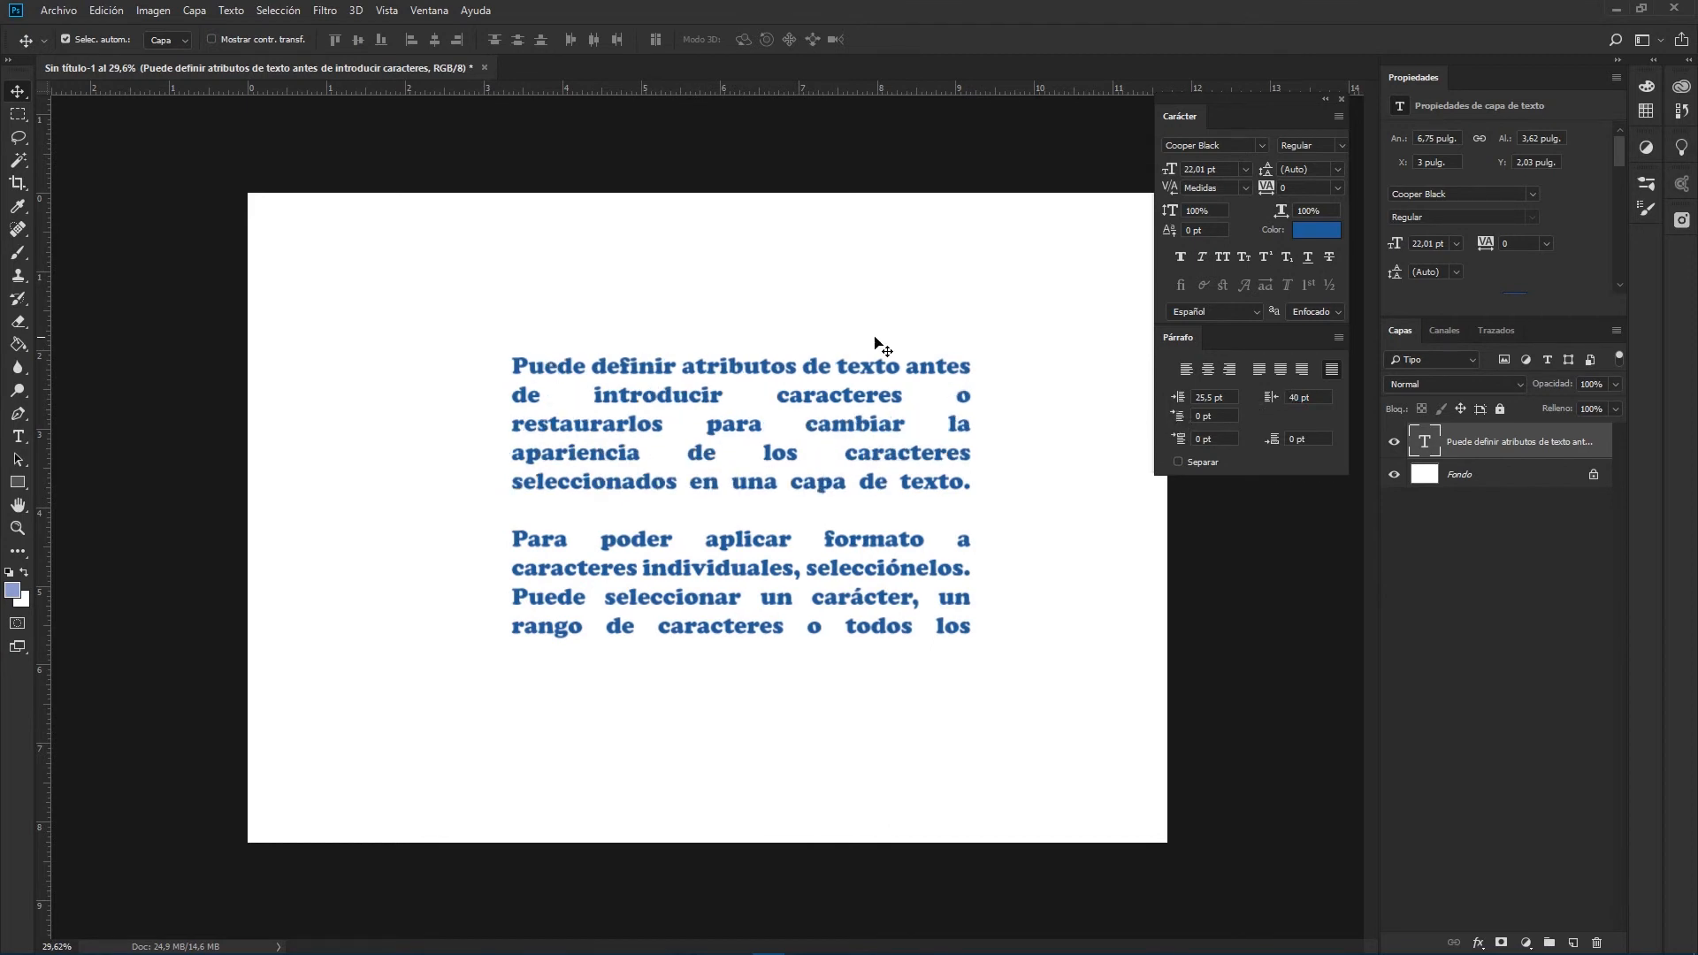
{"action": "left_click_drag", "start_coordinate": [1182, 419], "coordinate": [1201, 419]}
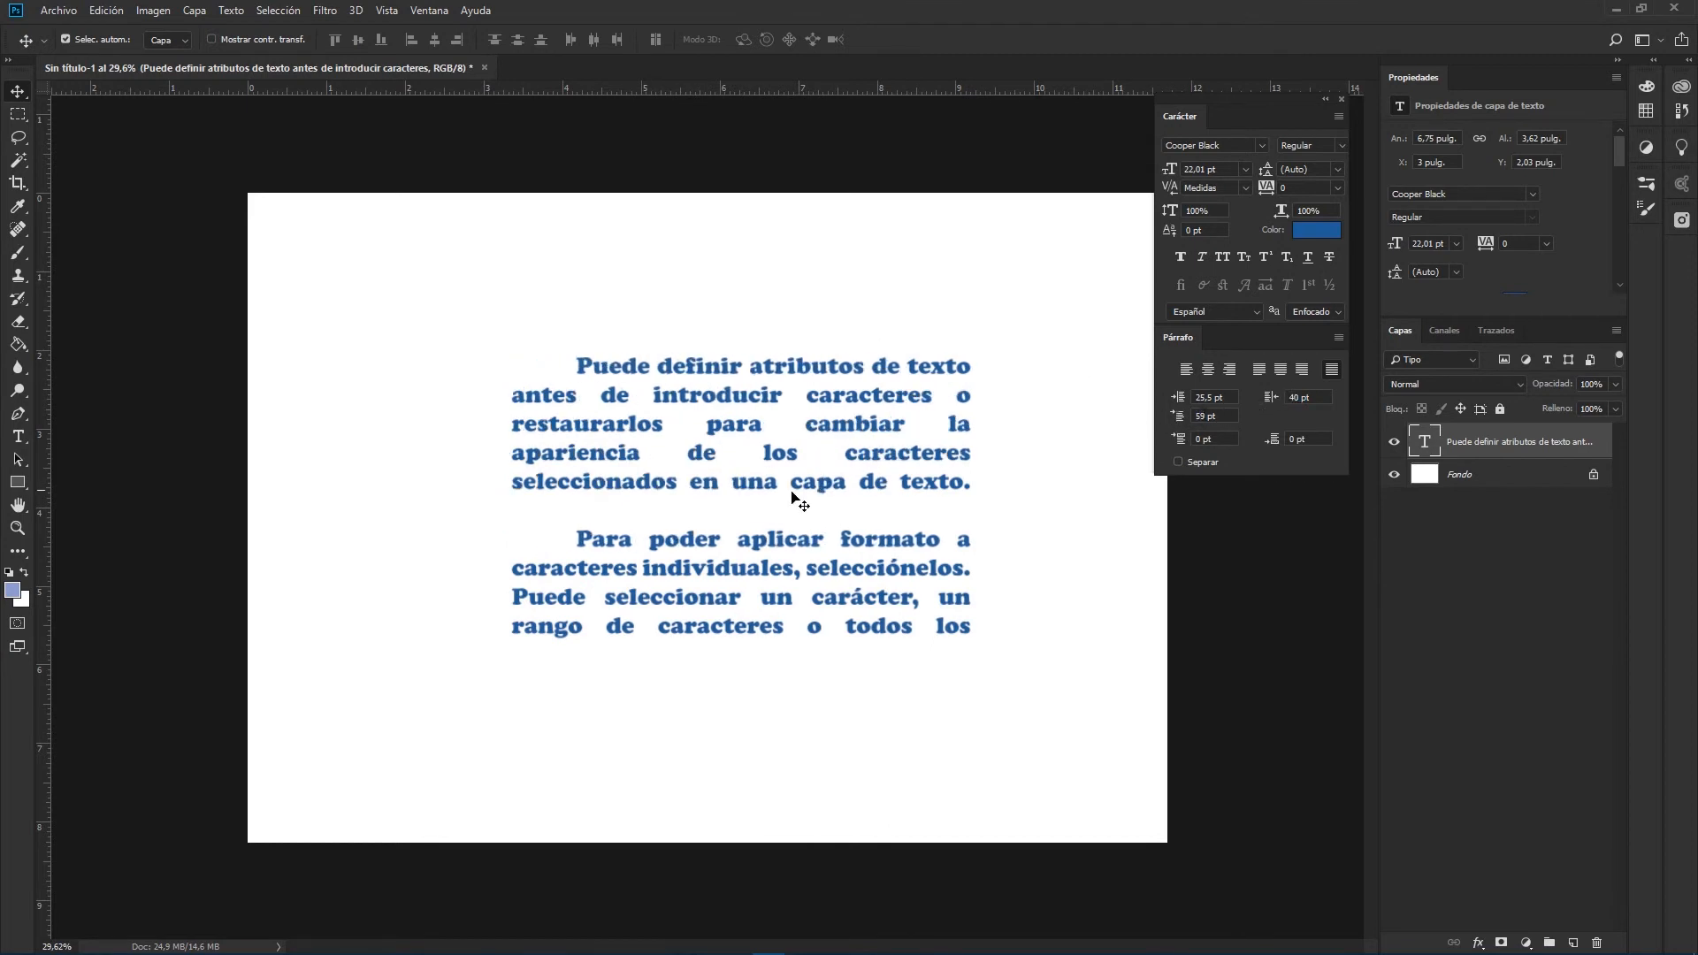
- Enable hyphenation for the entire paragraph text and check the words split at the line ends
{"action": "key", "text": "t"}
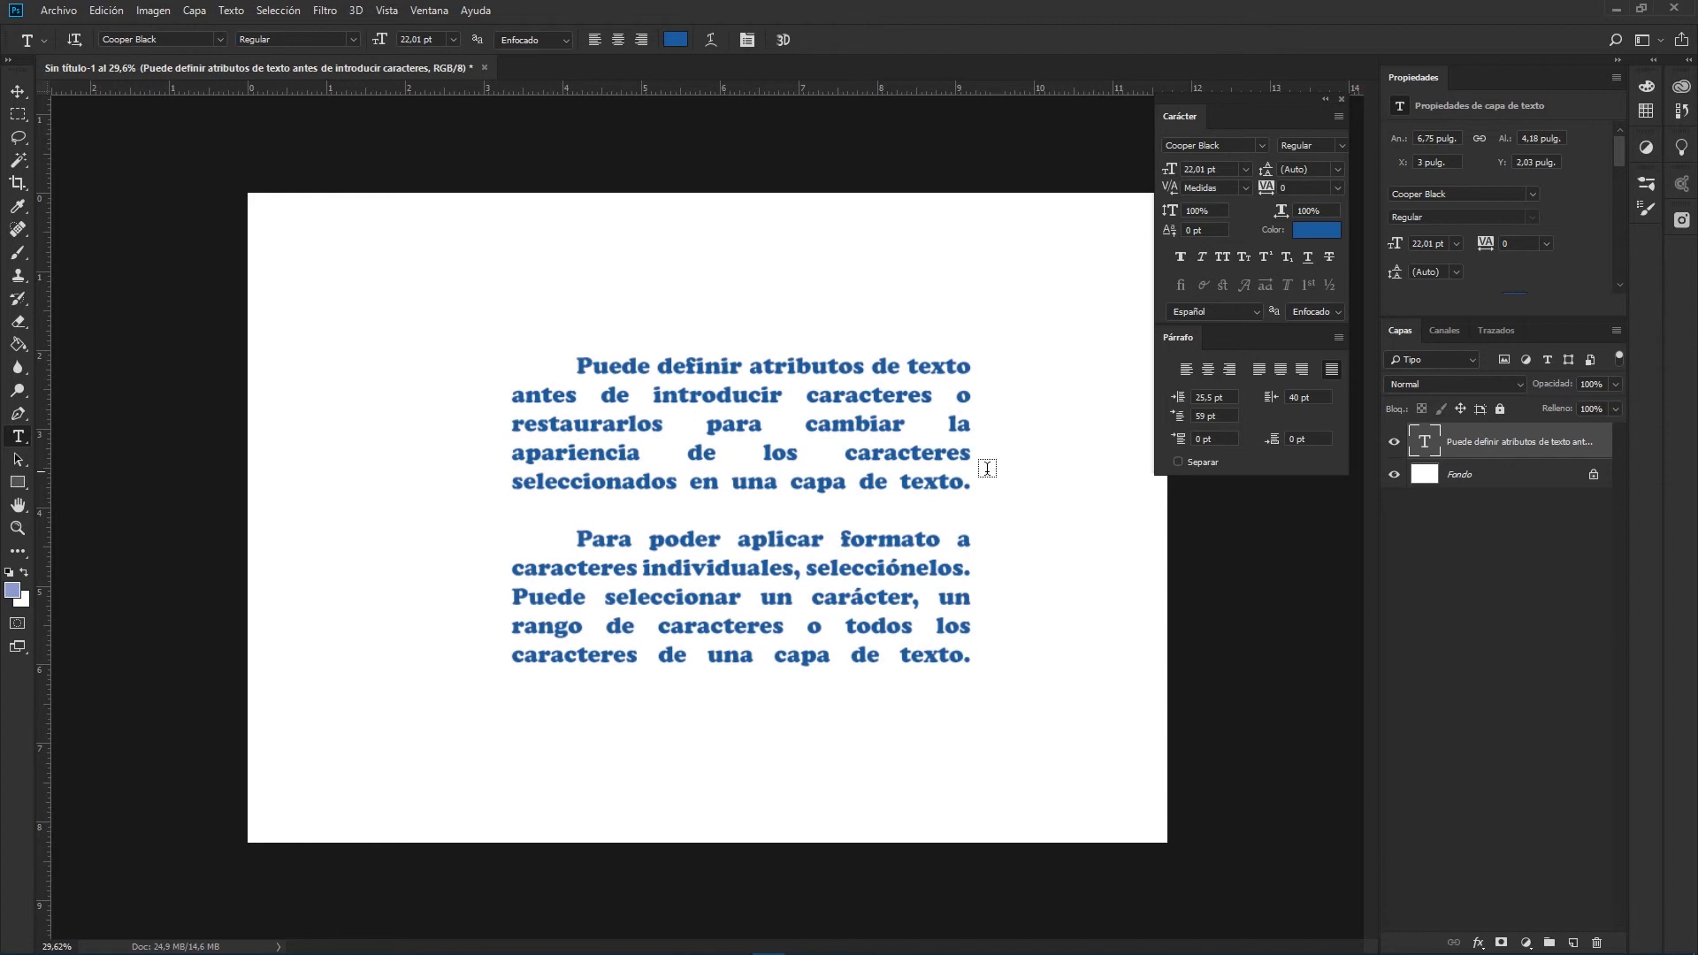
{"action": "left_click", "coordinate": [927, 538]}
{"action": "key", "text": "ctrl+a"}
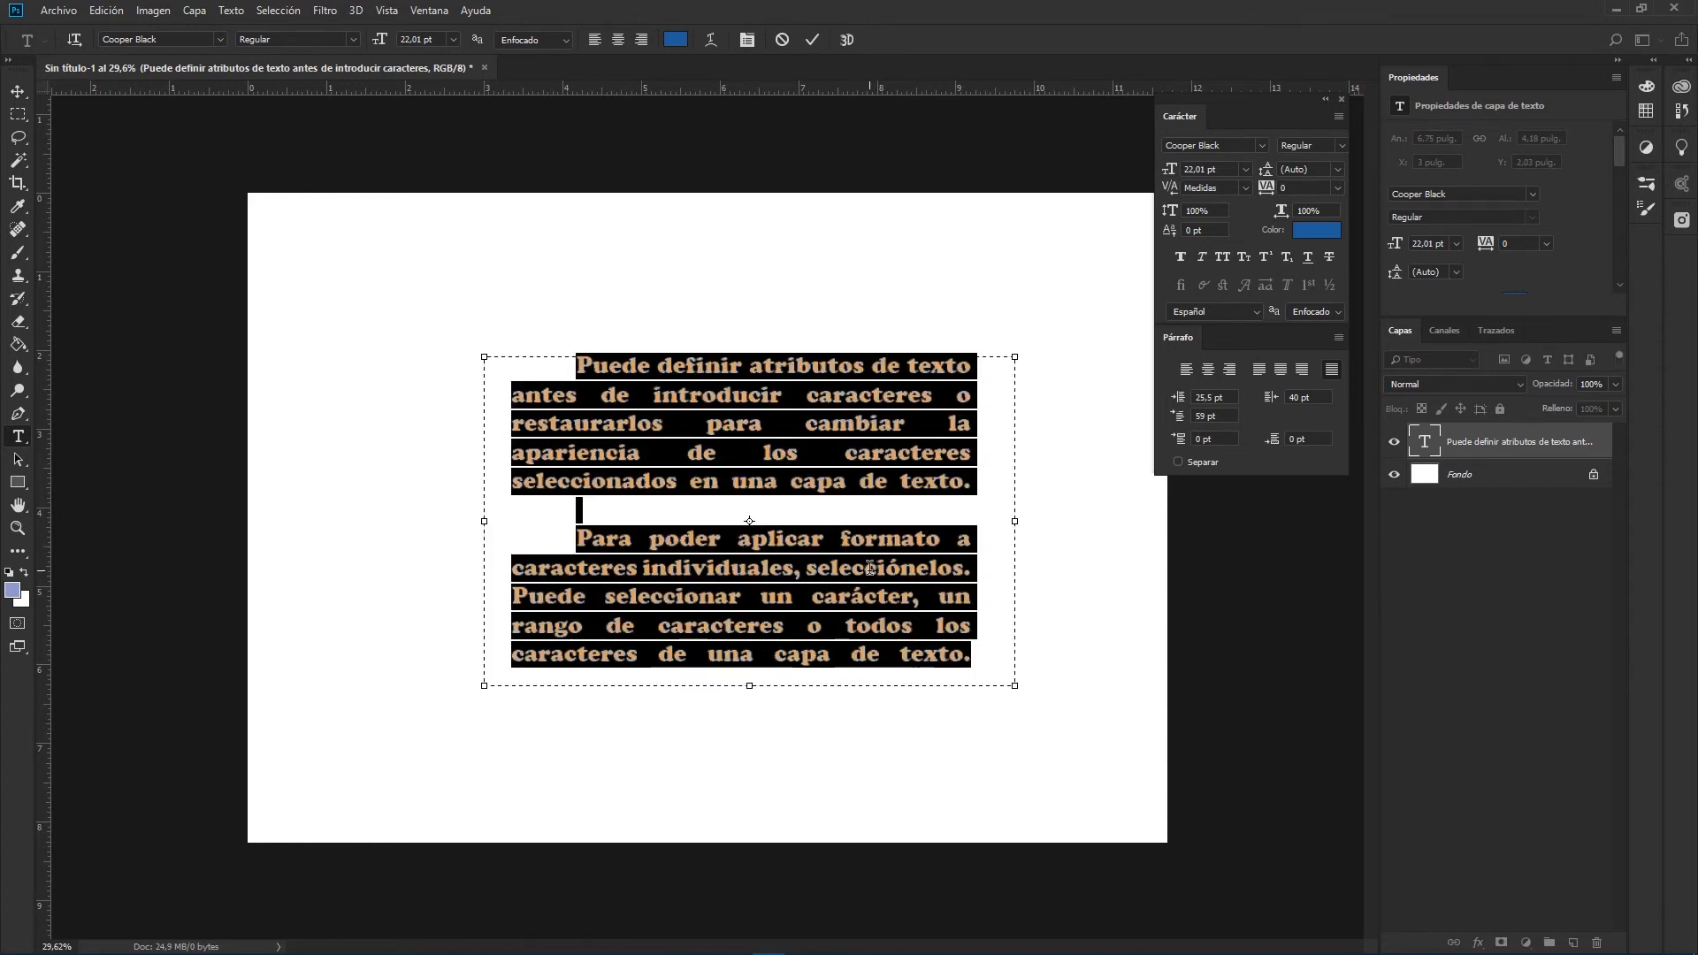
{"action": "left_click", "coordinate": [1179, 462]}
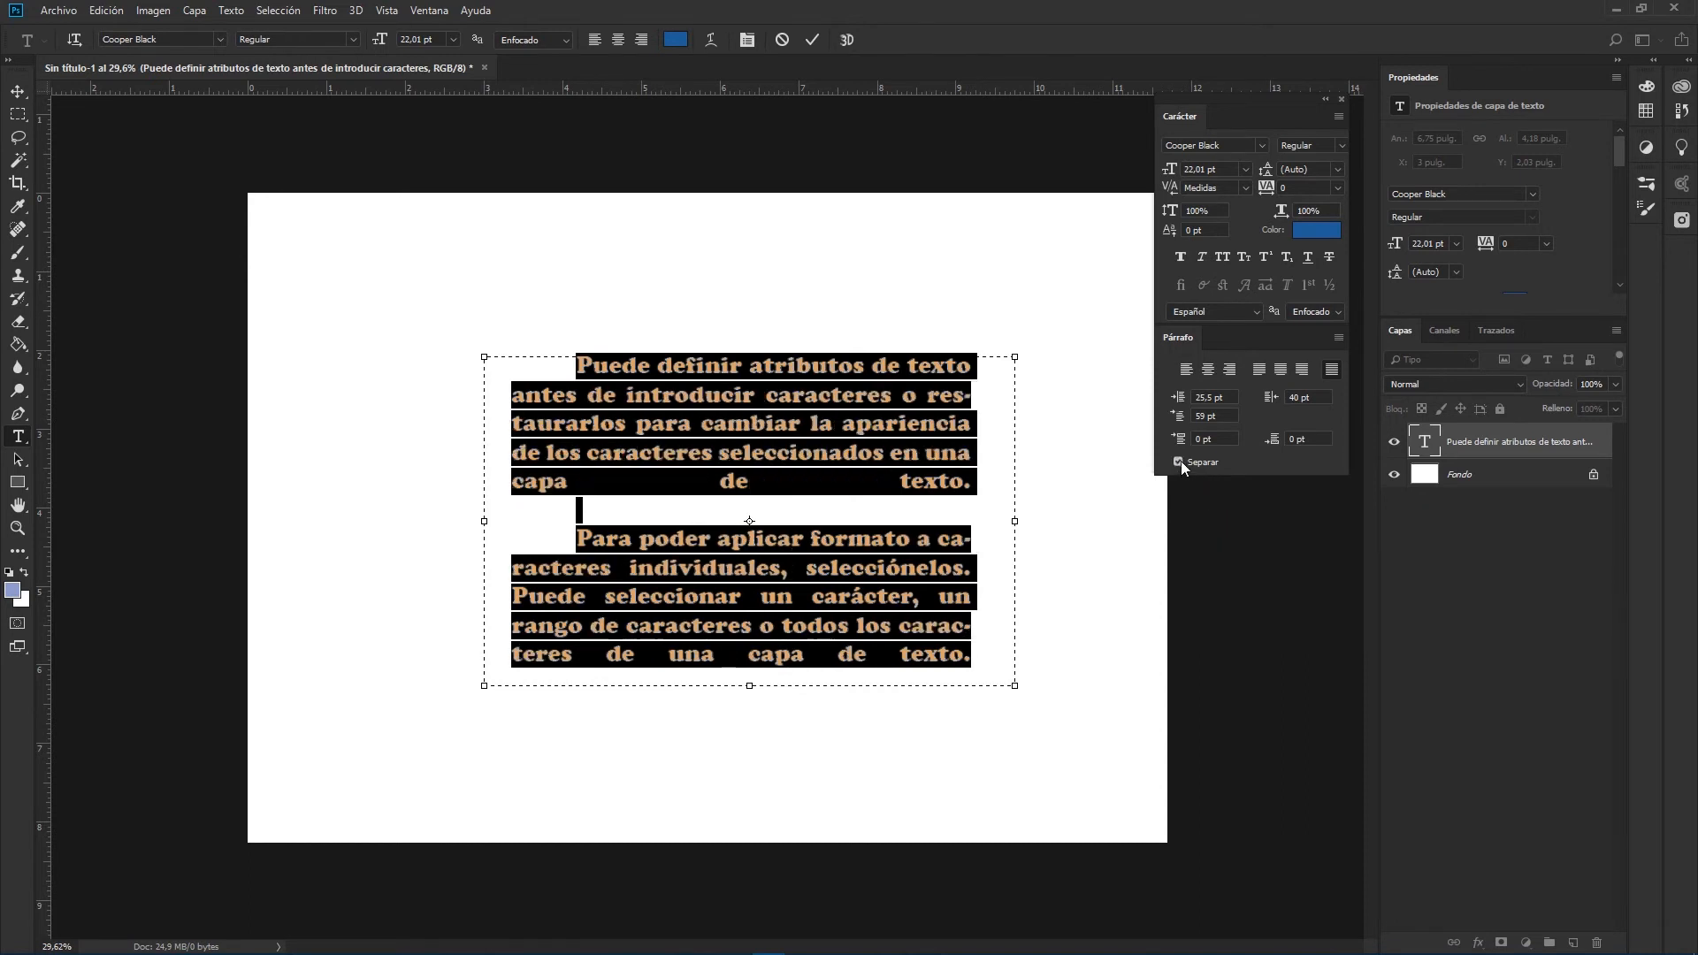
{"action": "left_click", "coordinate": [963, 396]}
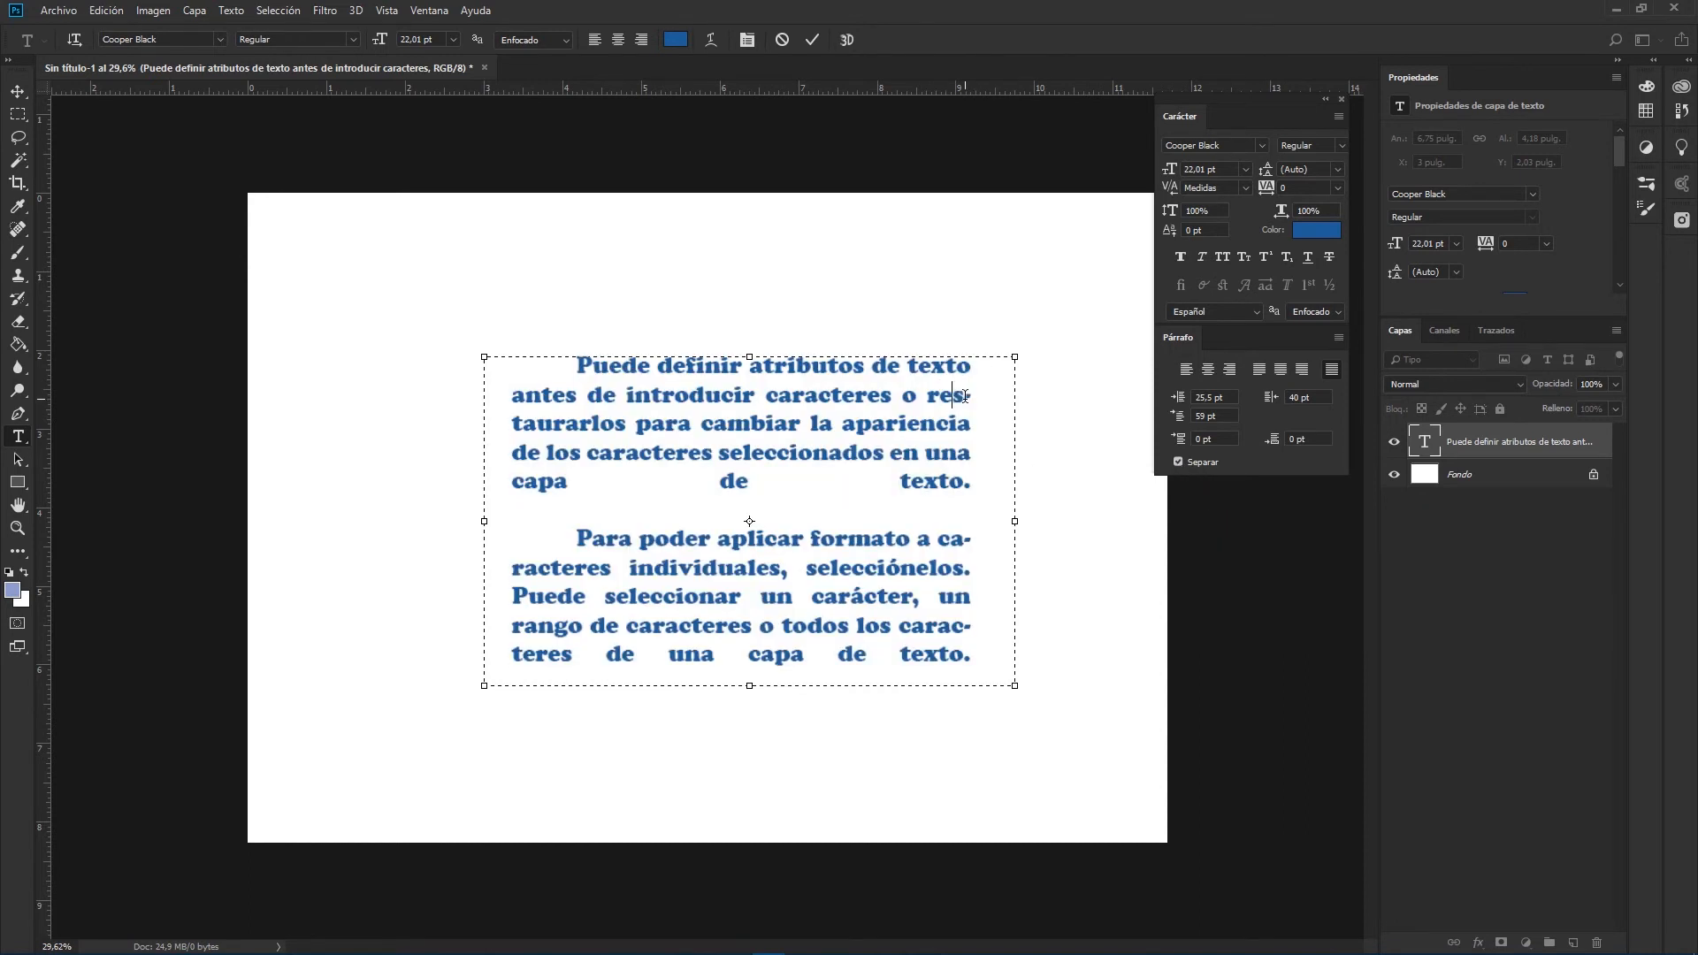
{"action": "left_click_drag", "start_coordinate": [950, 539], "coordinate": [986, 536]}
{"action": "left_click", "coordinate": [968, 629]}
{"action": "left_click_drag", "start_coordinate": [952, 626], "coordinate": [982, 620]}
{"action": "left_click", "coordinate": [918, 622]}
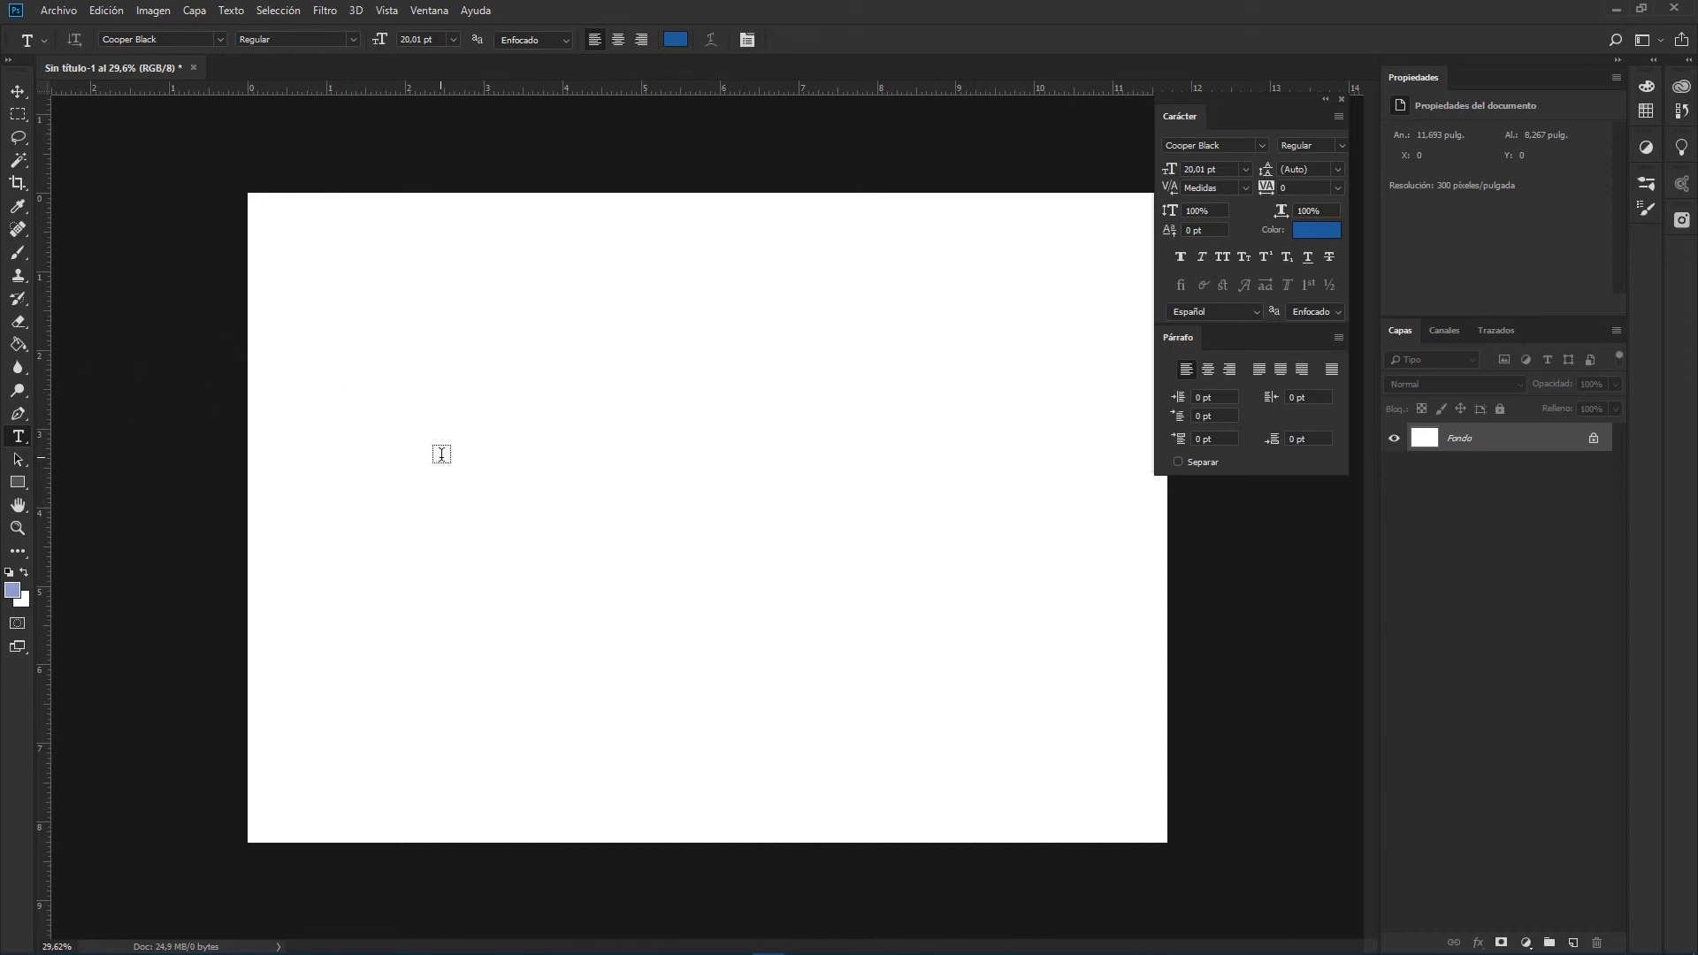
- Start a point text in the left half of the canvas and enter one unbroken line of filler letters running past the canvas edge
{"action": "left_click", "coordinate": [479, 472]}
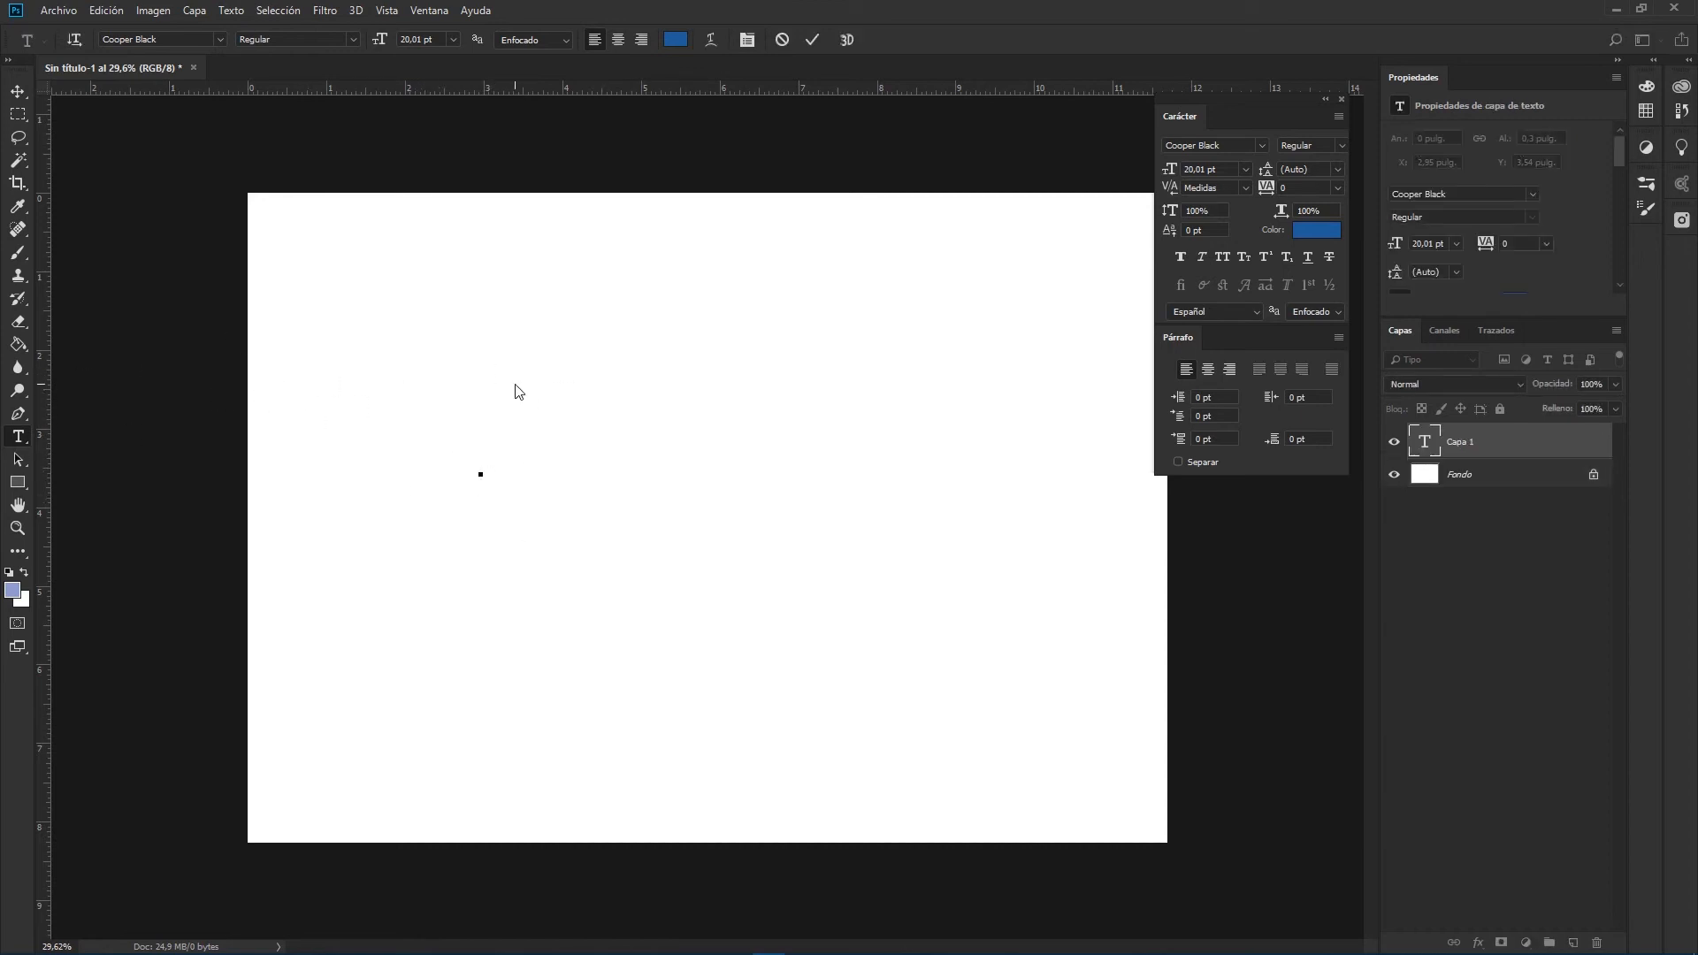
{"action": "type", "text": "adsadadadaad"}
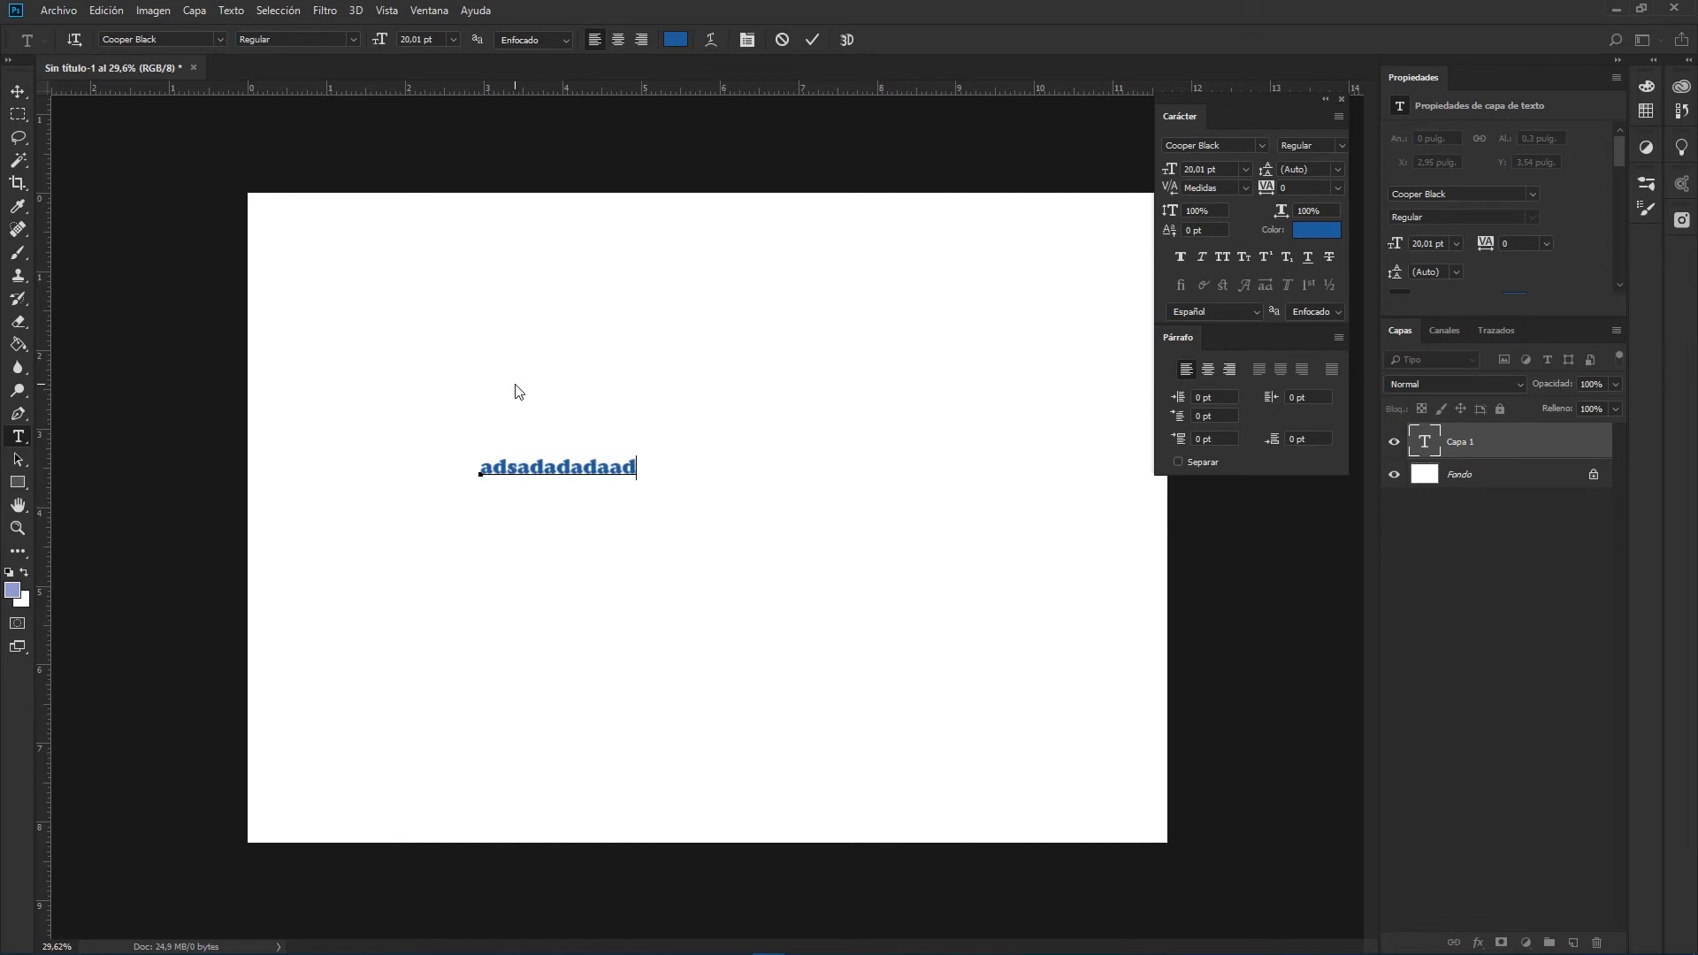
{"action": "type", "text": "adadadaasdads"}
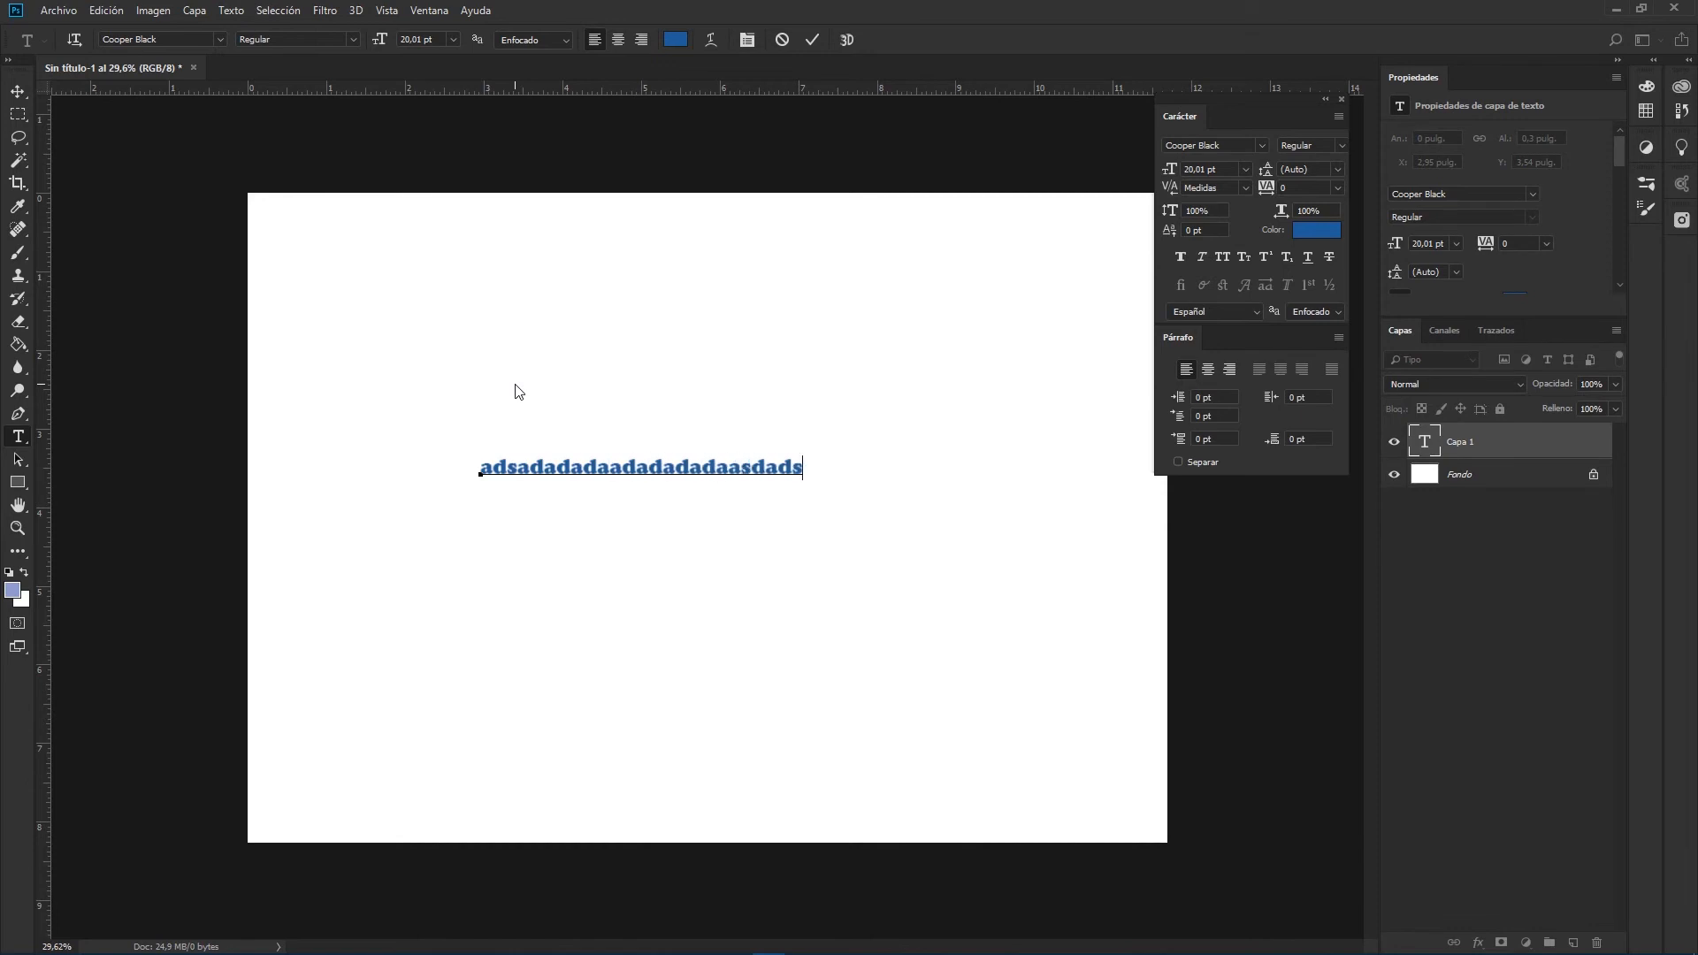
{"action": "type", "text": "asdasadsdaadasdasd"}
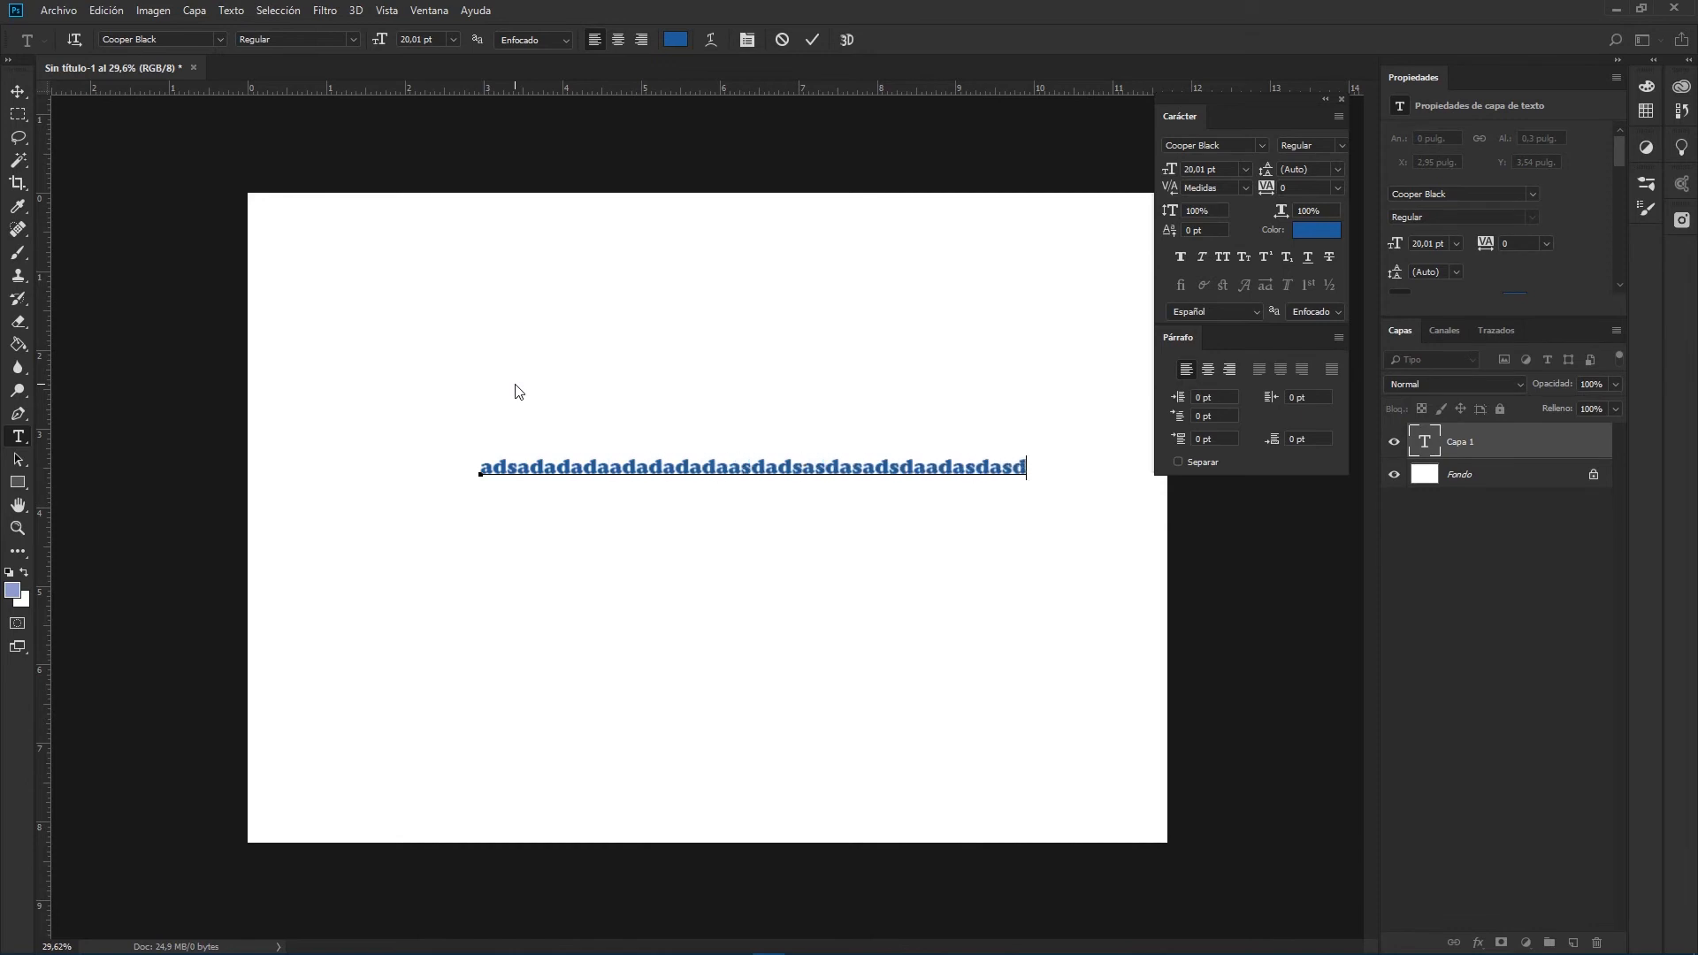
{"action": "type", "text": "asdasdadasdad"}
{"action": "key", "text": "ctrl+minus"}
{"action": "key", "text": "ctrl+minus"}
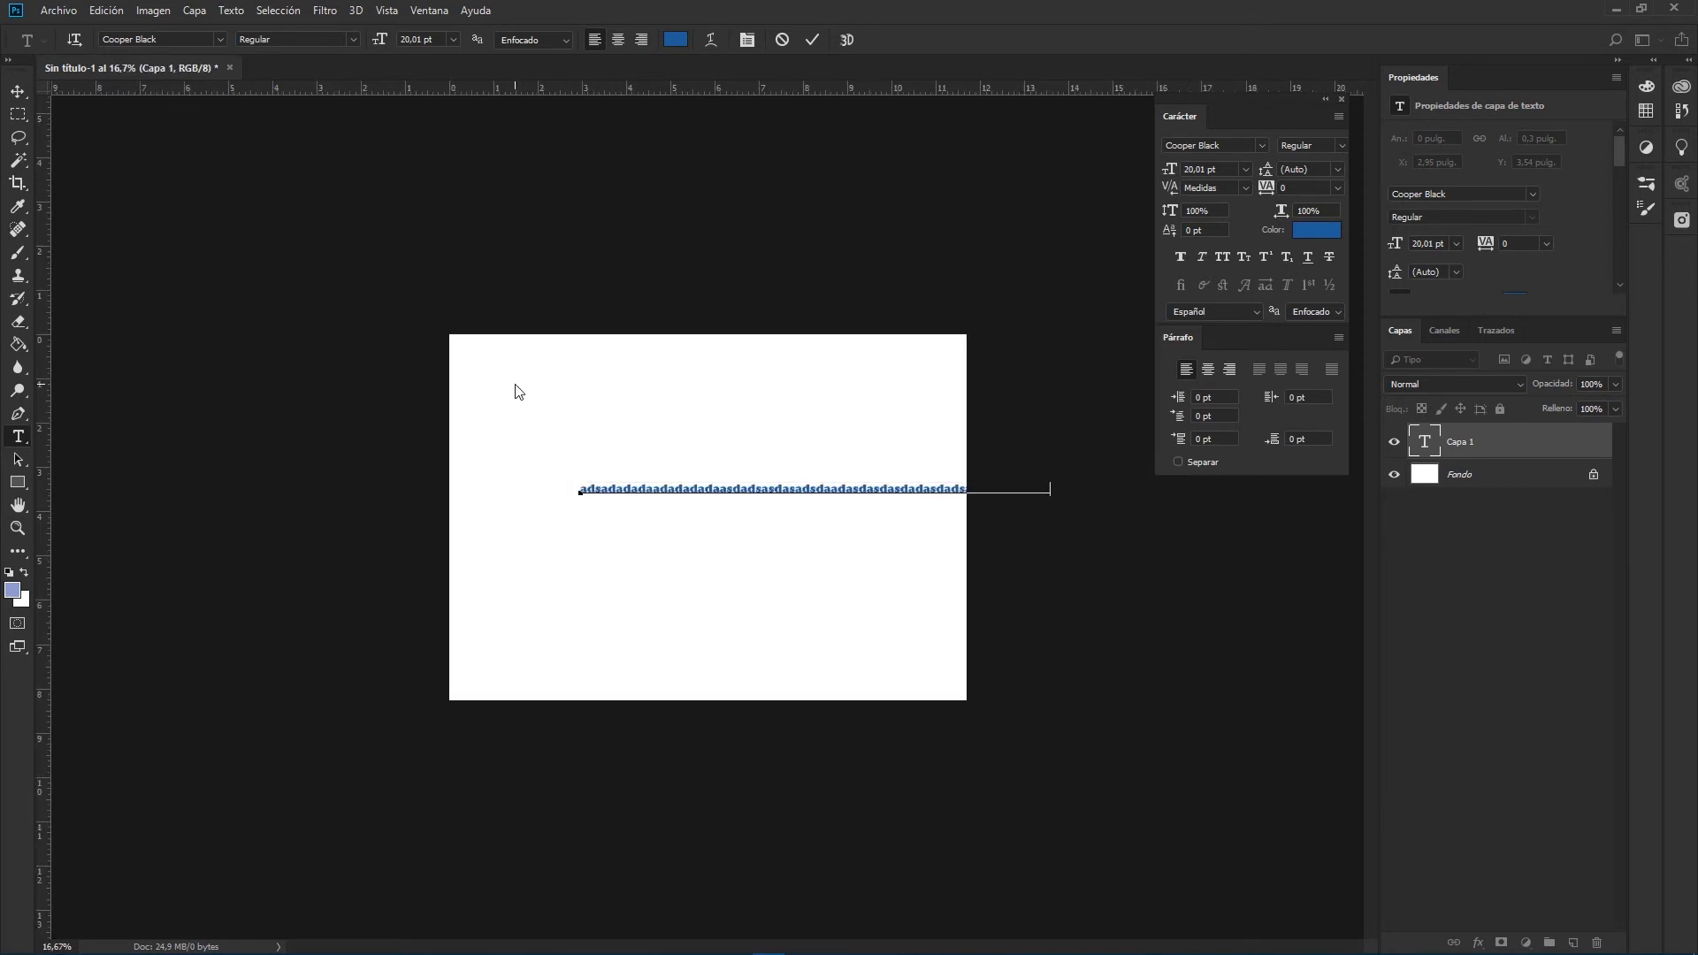
{"action": "key", "text": "ctrl"}
- Add several shorter lines of filler letters below the long line using manual line breaks, and commit the point text
{"action": "type", "text": "dasdasdawdawsddasd"}
{"action": "key", "text": "Return"}
{"action": "type", "text": "adsdsdadadsadsadasdasdsa"}
{"action": "key", "text": "Return"}
{"action": "type", "text": "asdasdasda"}
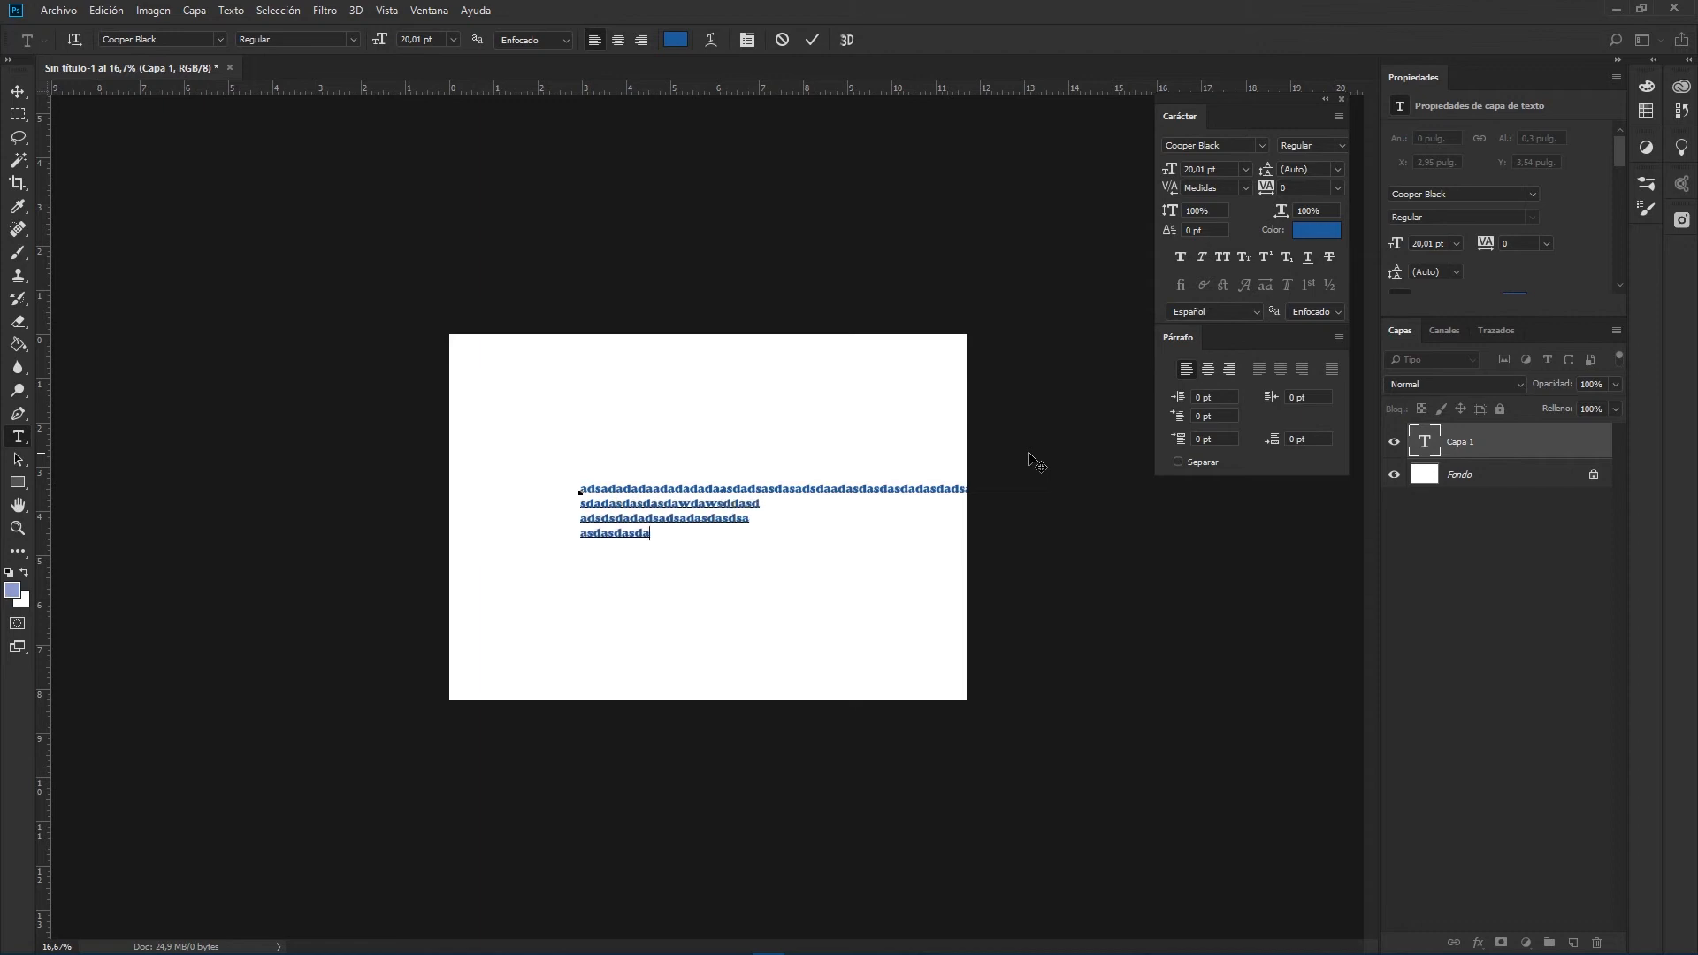
{"action": "type", "text": "sdasdadsddd"}
{"action": "key", "text": "Return"}
{"action": "type", "text": "asdadasddssadadsdaasdasd"}
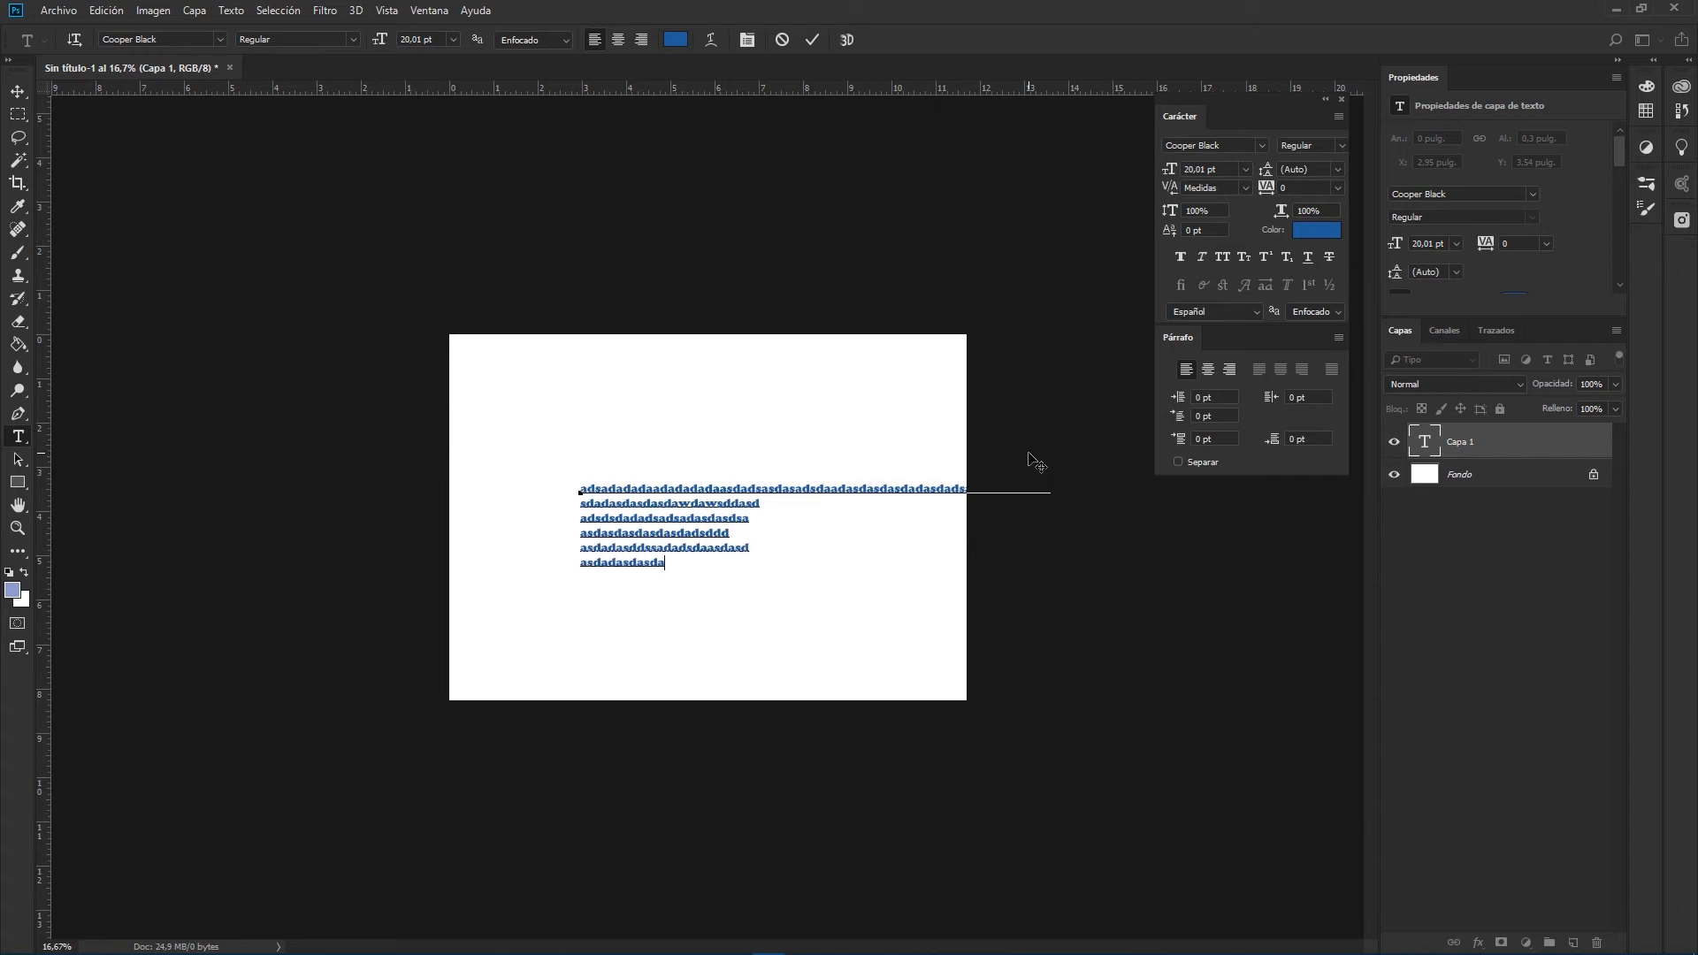
{"action": "left_click", "coordinate": [812, 39]}
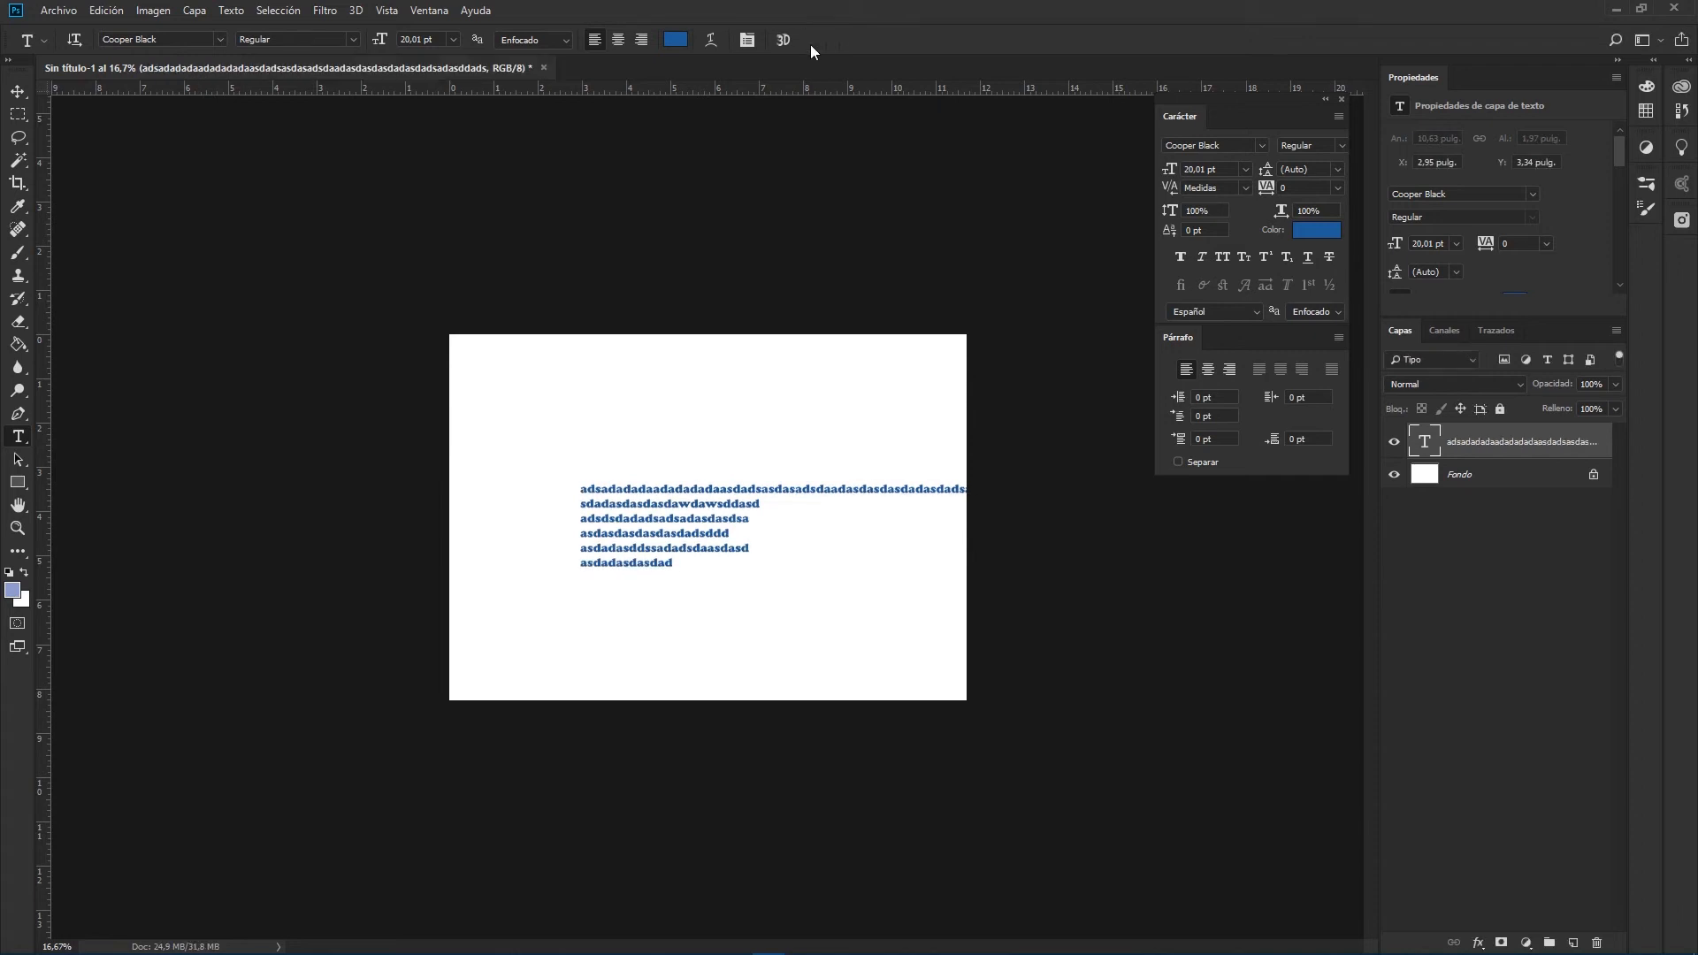
- Move the point text straight up about 2.9 in, near the upper edge of the canvas
{"action": "key", "text": "ctrl+t"}
{"action": "left_click_drag", "start_coordinate": [721, 565], "coordinate": [664, 434]}
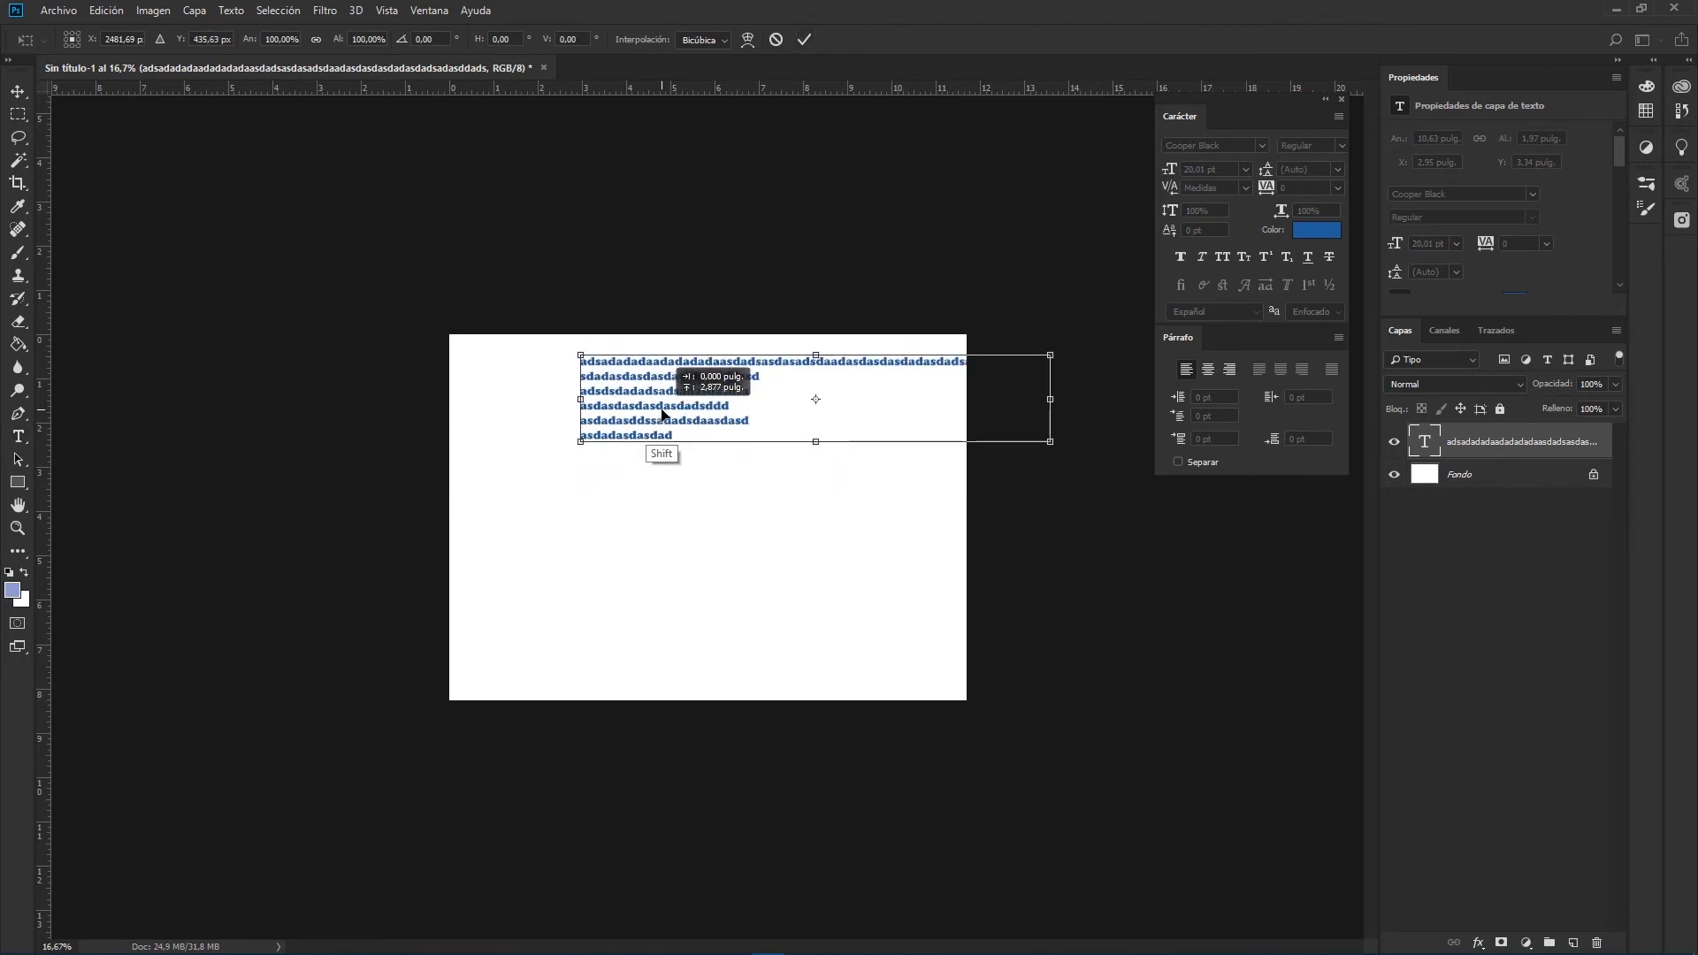
{"action": "key", "text": "Return"}
- Draw a paragraph text box about 9.1 by 4 in below the point text and fill it with several lines of filler letters
{"action": "key", "text": "t"}
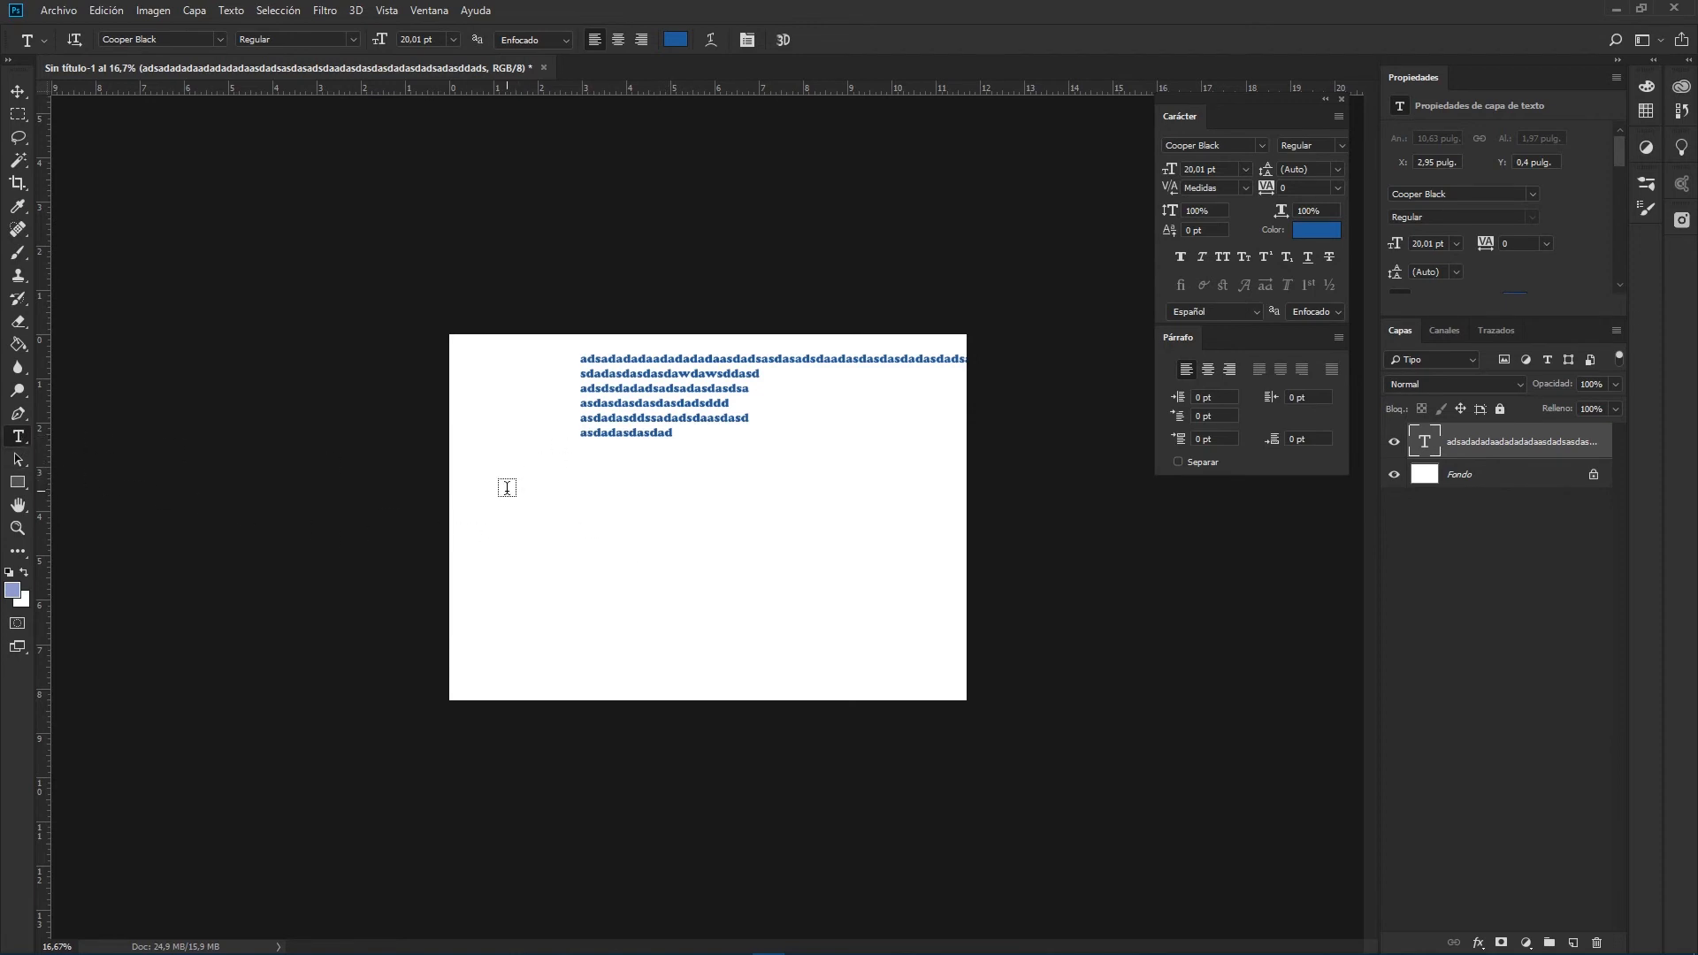
{"action": "left_click_drag", "start_coordinate": [507, 491], "coordinate": [912, 669]}
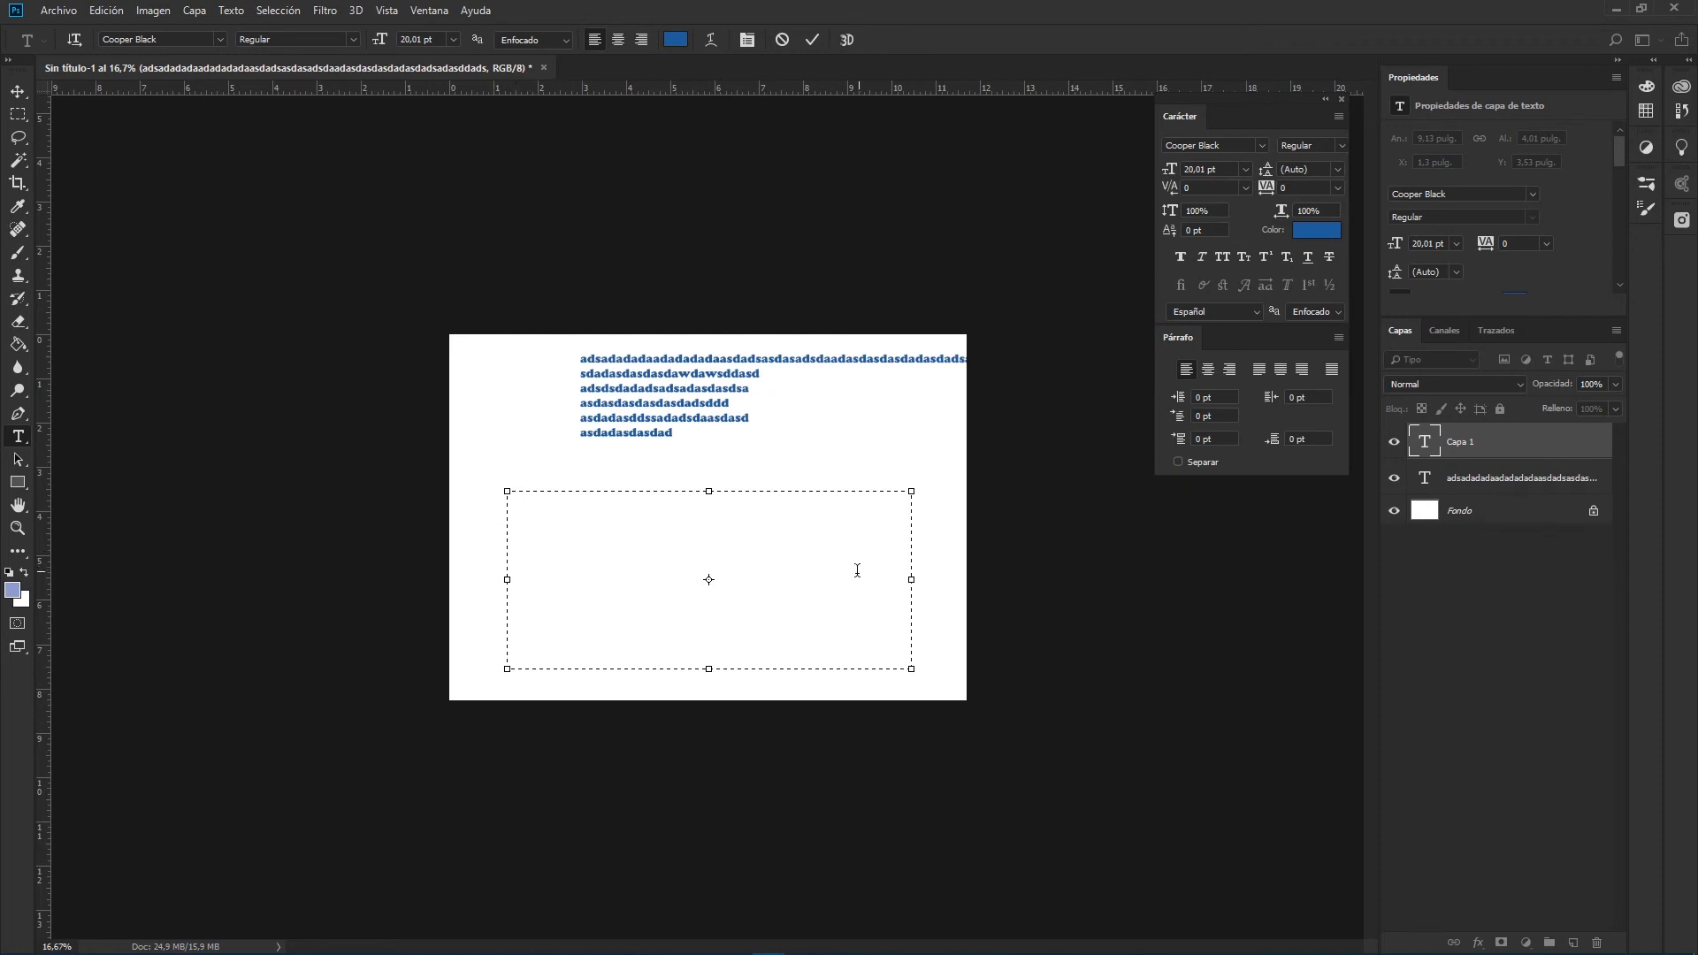
{"action": "type", "text": "aajksdhajkdhakdakdjshdsakdajsdhak sdadkaj"}
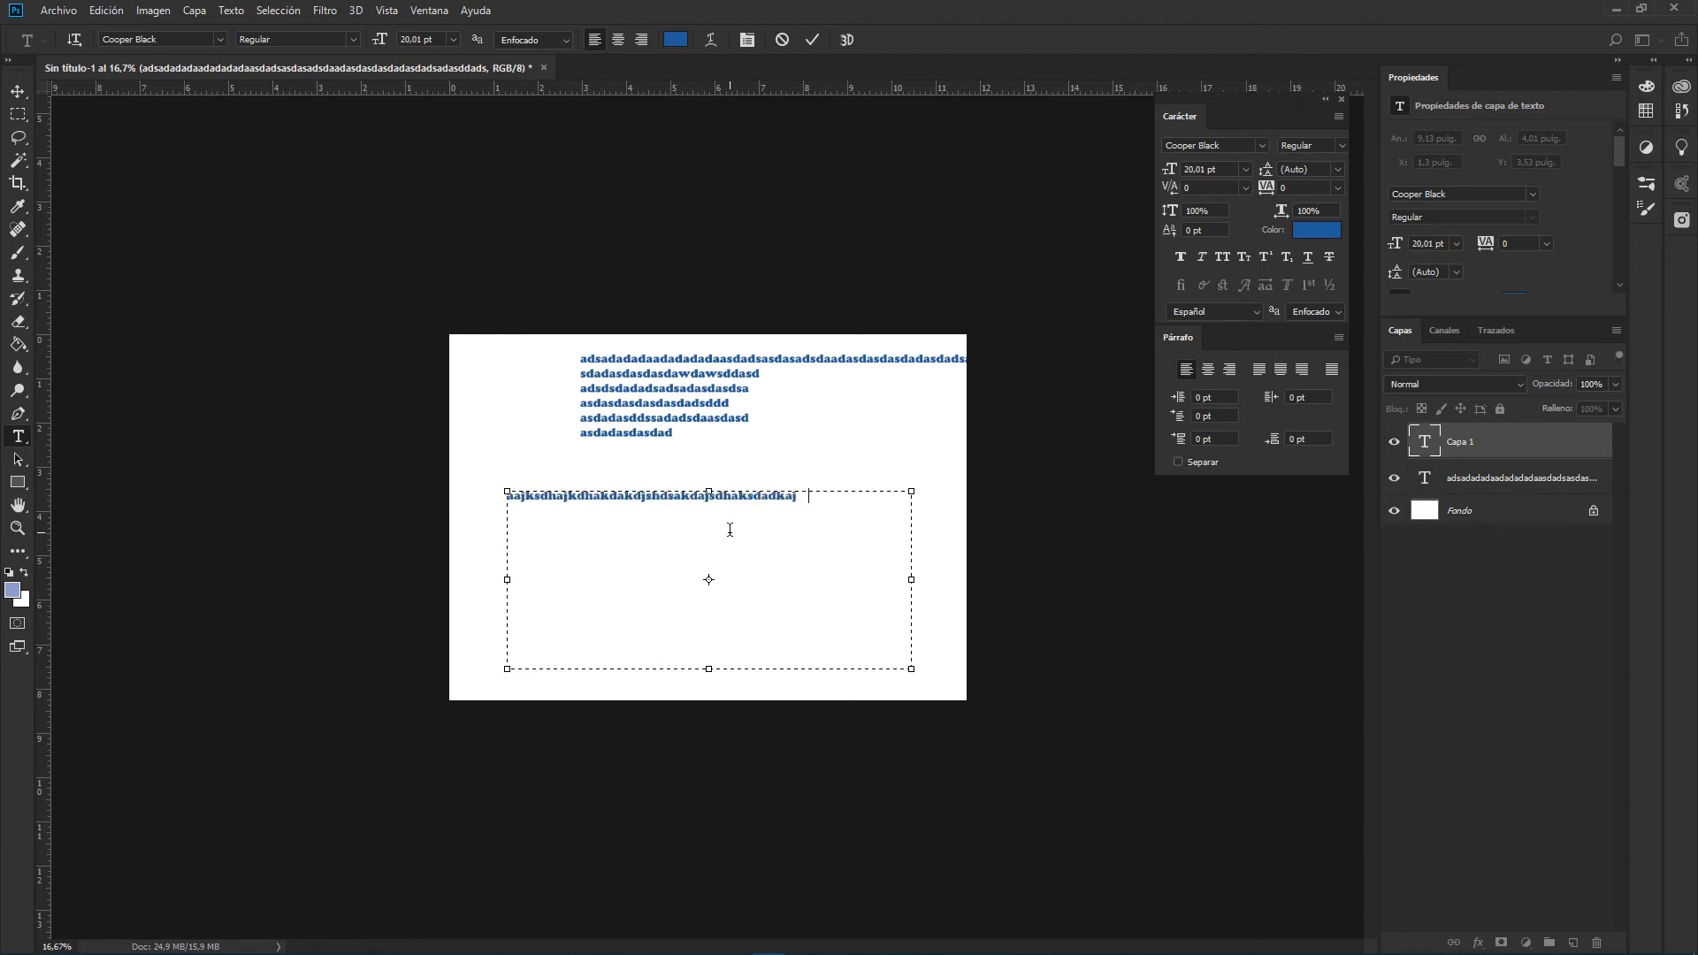
{"action": "type", "text": "jdhakdsajdkadjadakdjadhkjasdjadhakdjasdhaskdasjdhkdhsdkajshdkajsdhikdfhcnaidyauidhsakjdhsajkdashdaskdhsakjdhkjdshadksadhaskjdhasjkdashdkashdkajsdhaskjdhaskjdhaskdjhsakjdhsakjdsajdhsadksajdsakdsahdjksadhskadhsdkadjaskdsahdjsadksajdsadksadhkasjdsakdhsakjdhsakd"}
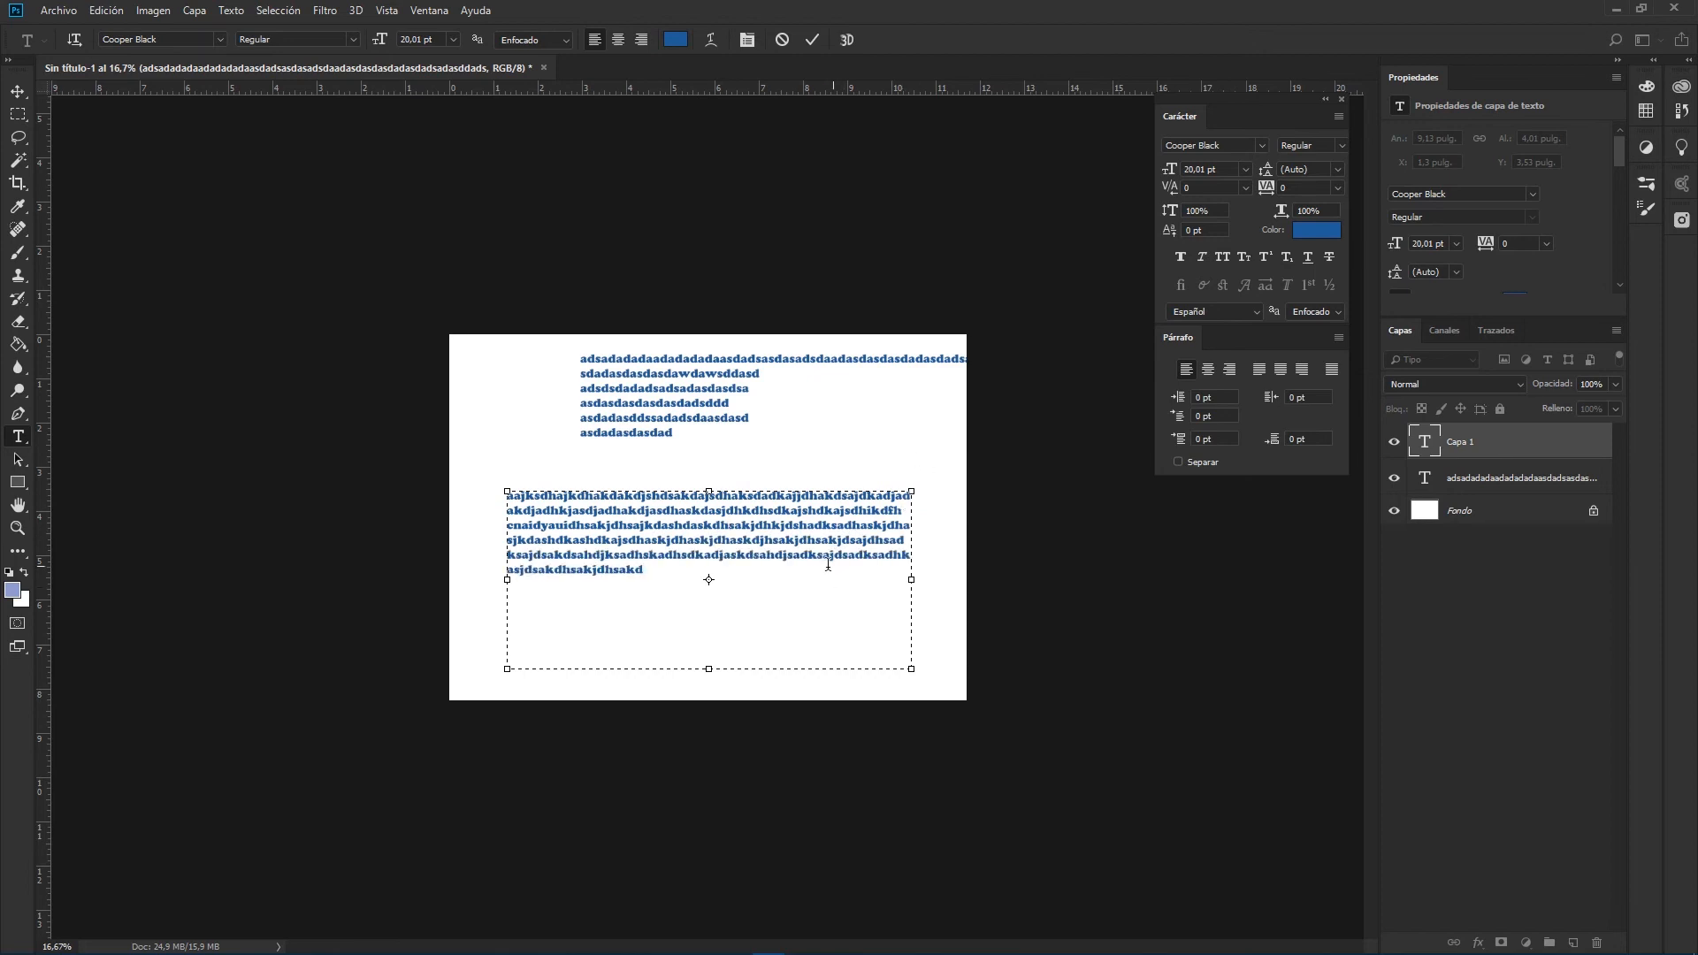
- Narrow the paragraph box to about 5.7 in, try a shorter height, then extend it to about 3.5 in and commit it
{"action": "mouse_move", "coordinate": [708, 670]}
{"action": "left_mouse_down"}
{"action": "mouse_move", "coordinate": [710, 594]}
{"action": "mouse_move", "coordinate": [710, 638]}
{"action": "left_mouse_up"}
{"action": "left_click_drag", "start_coordinate": [912, 566], "coordinate": [759, 566]}
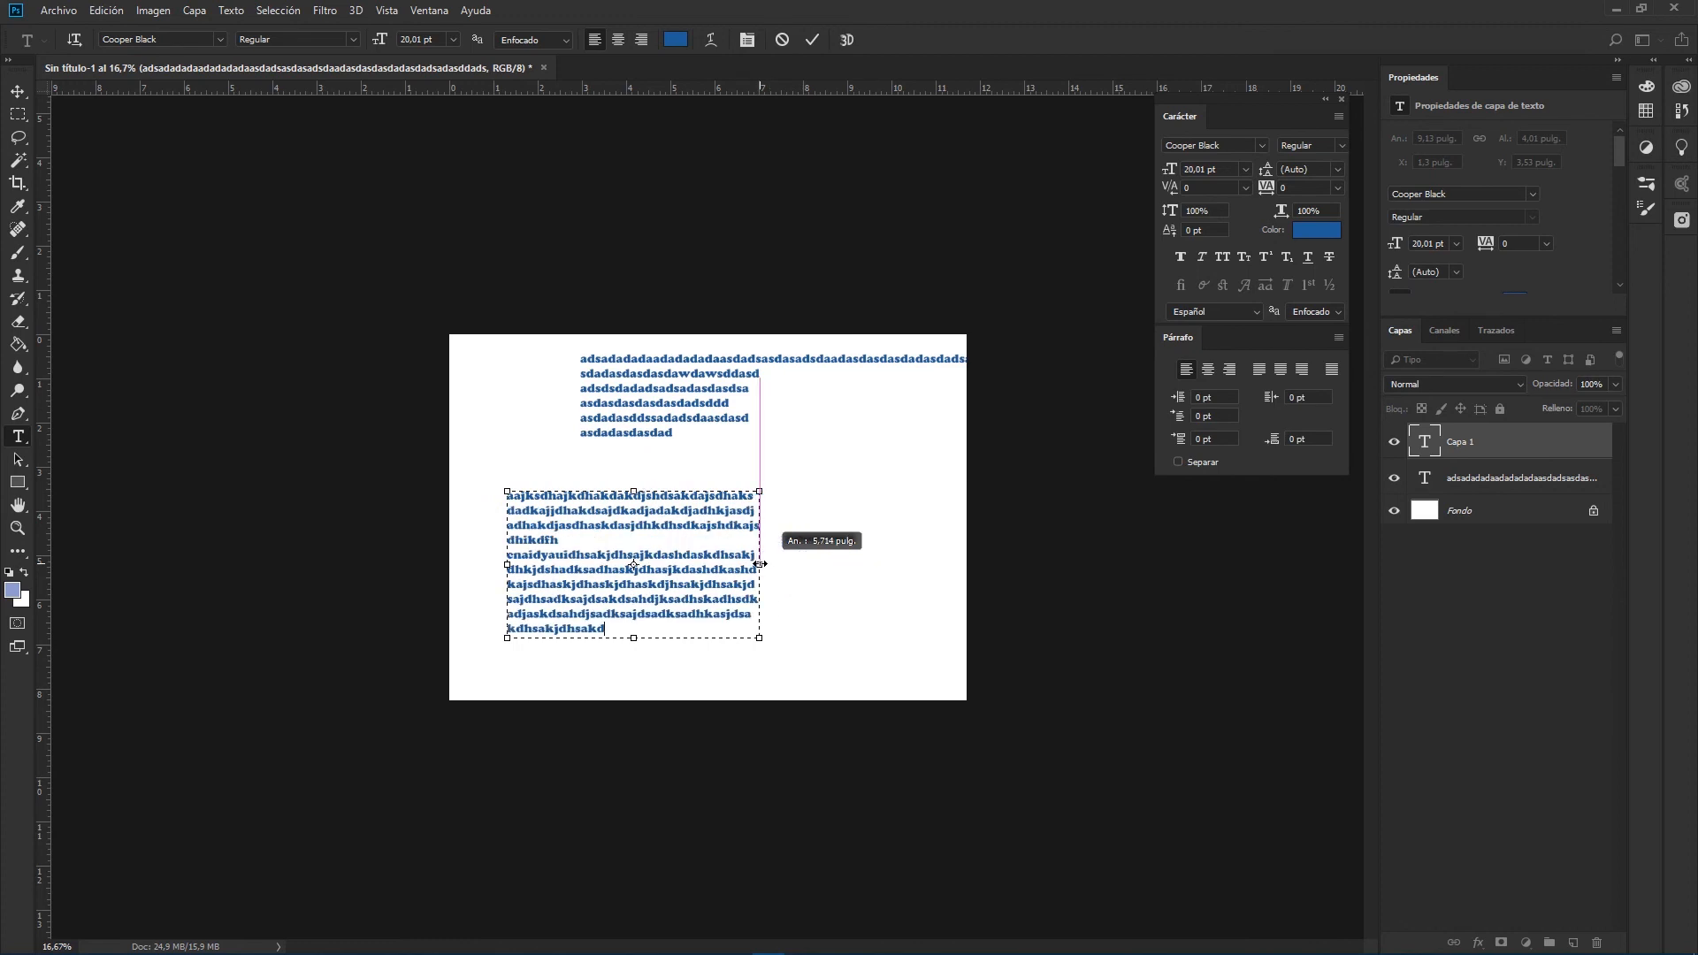
{"action": "left_click_drag", "start_coordinate": [636, 638], "coordinate": [633, 566]}
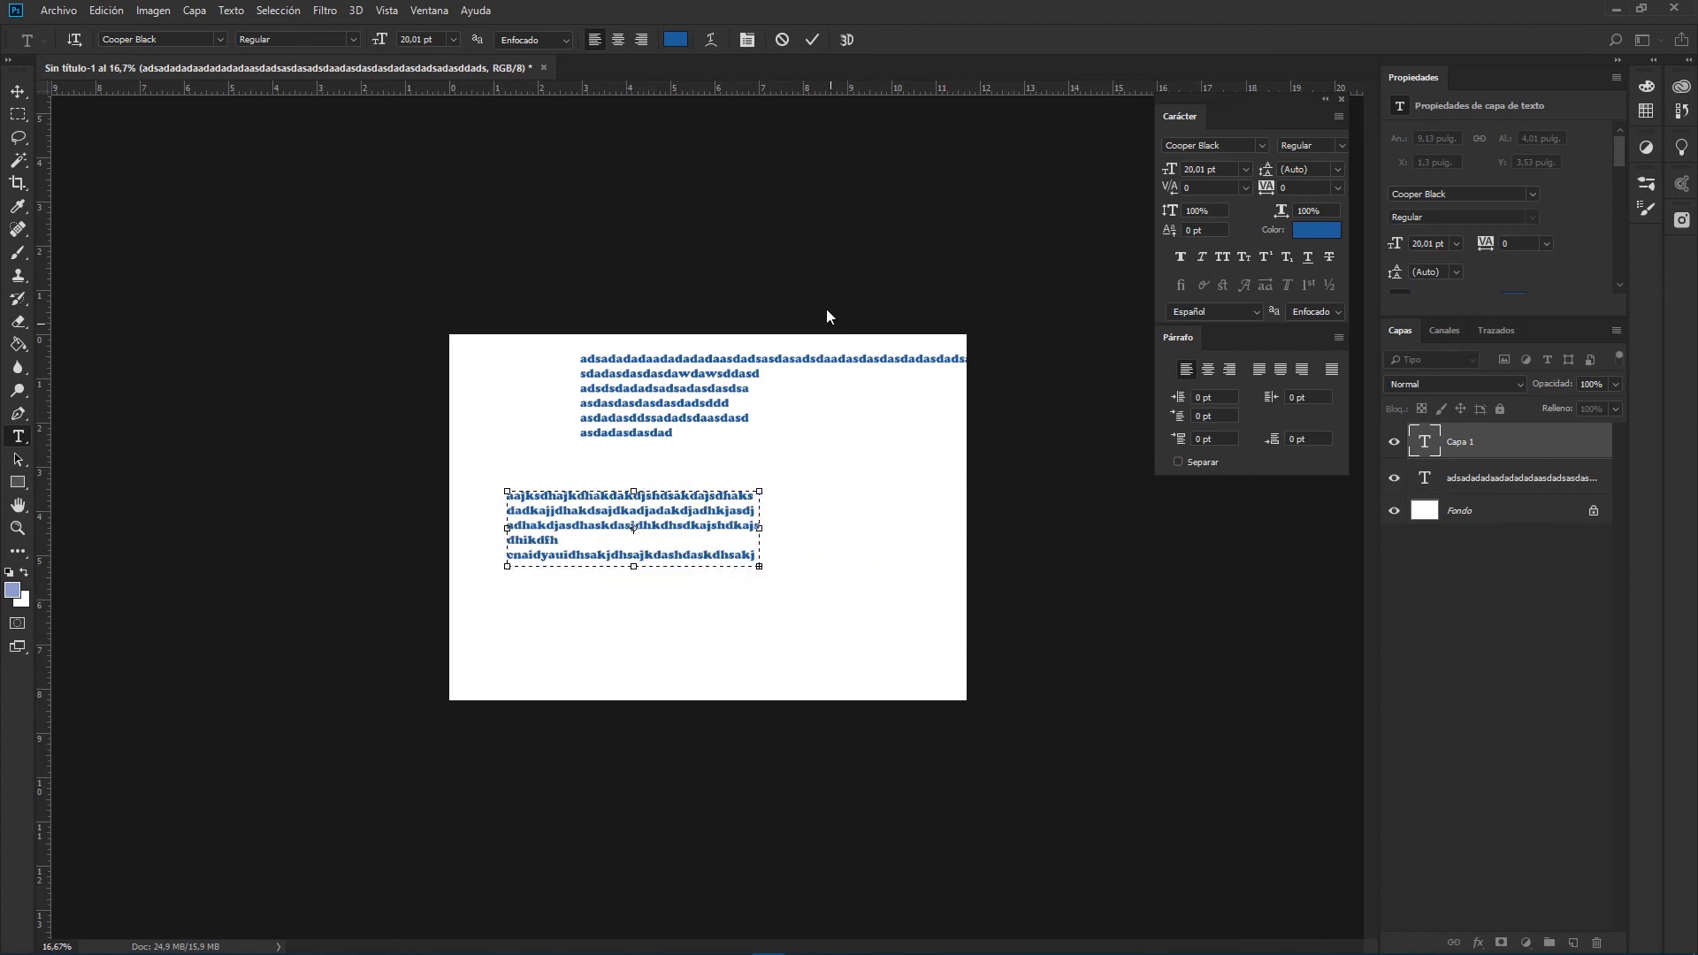
{"action": "left_click_drag", "start_coordinate": [634, 566], "coordinate": [651, 647]}
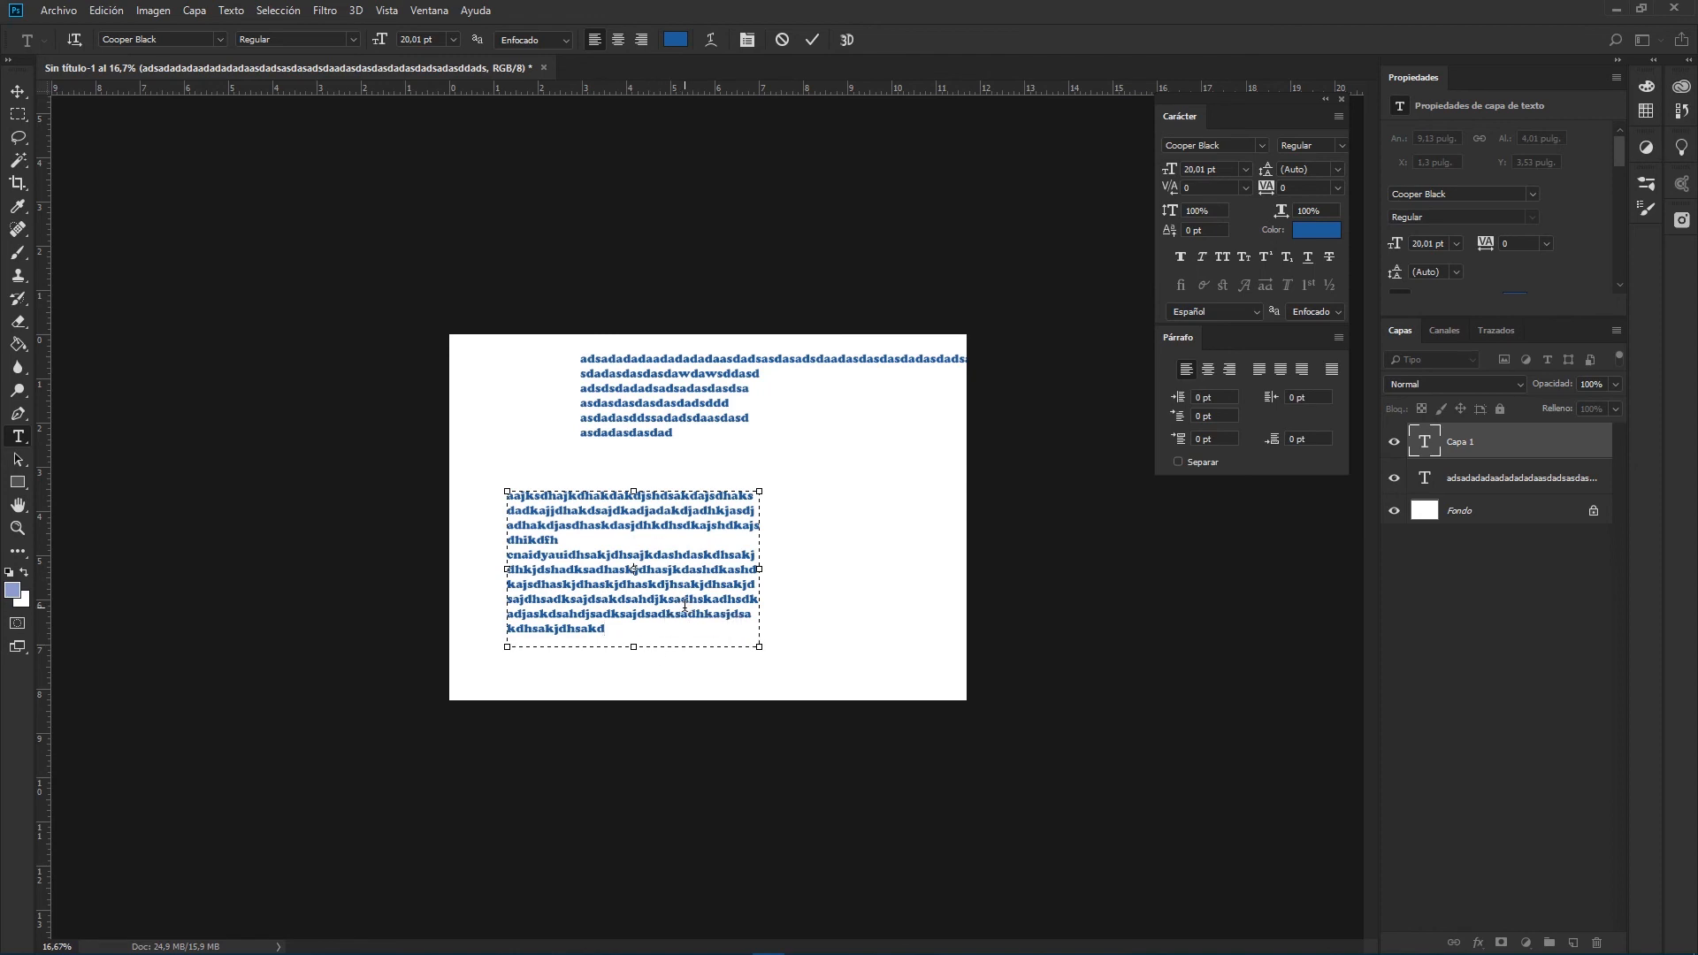
{"action": "key", "text": "ctrl+Return"}
- Move the paragraph text in line with the left edge of the point text above, and delete both text layers
{"action": "key", "text": "ctrl+t"}
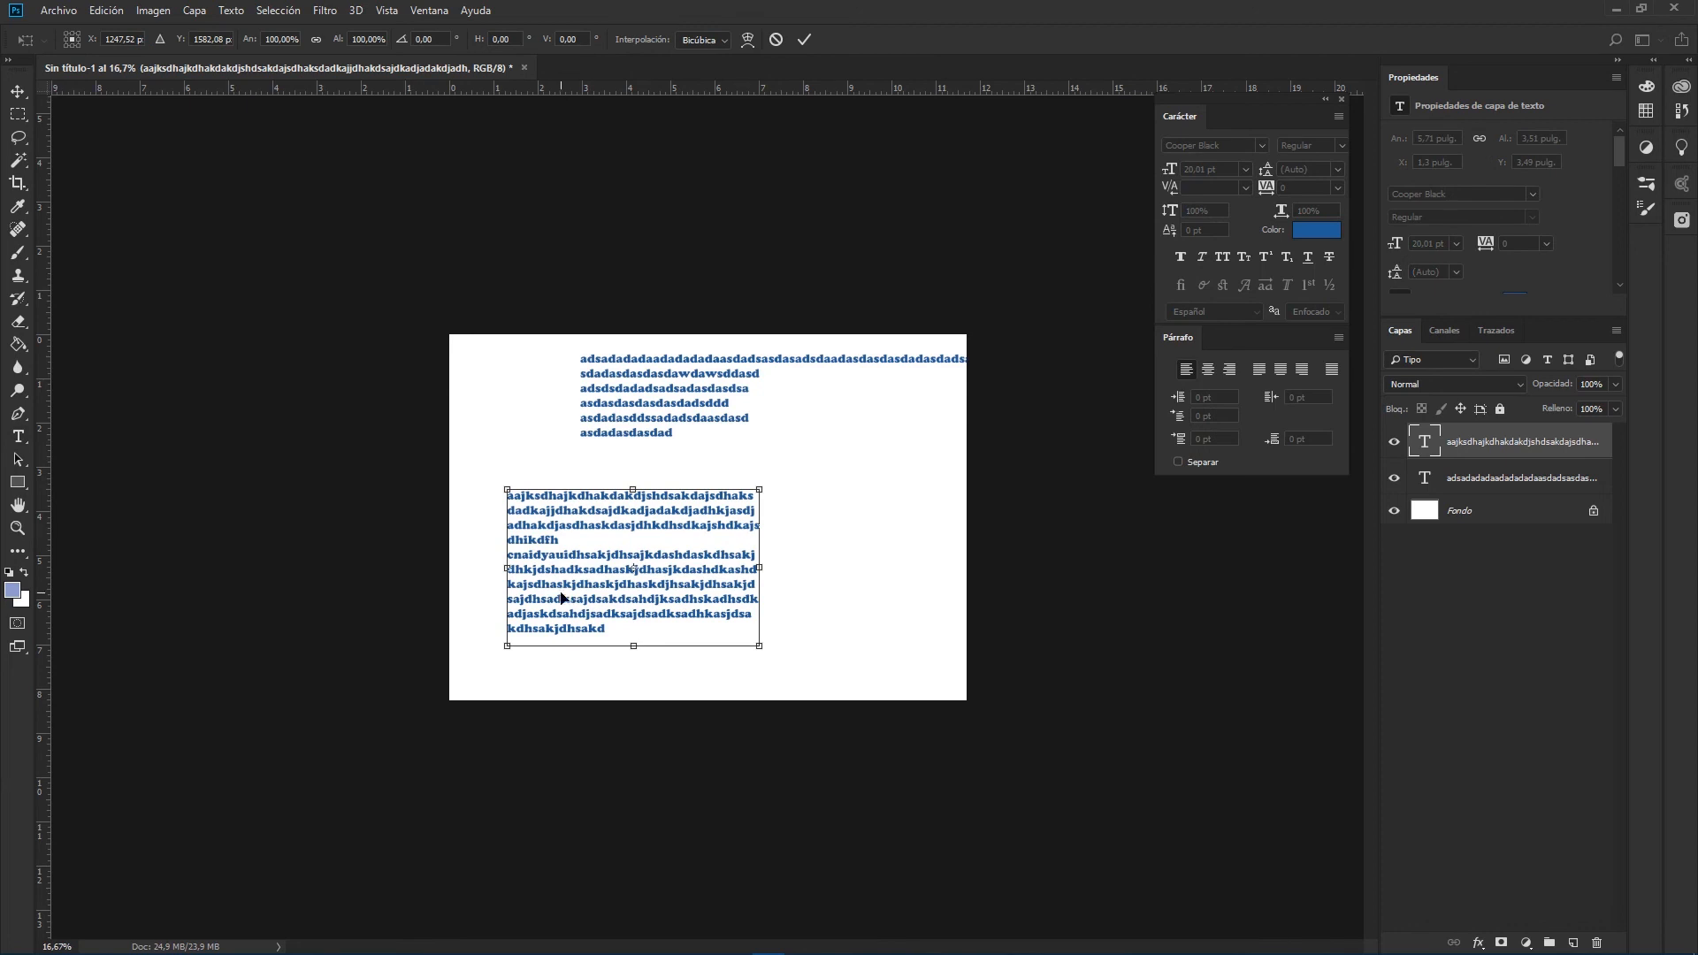
{"action": "left_click_drag", "start_coordinate": [662, 604], "coordinate": [737, 609]}
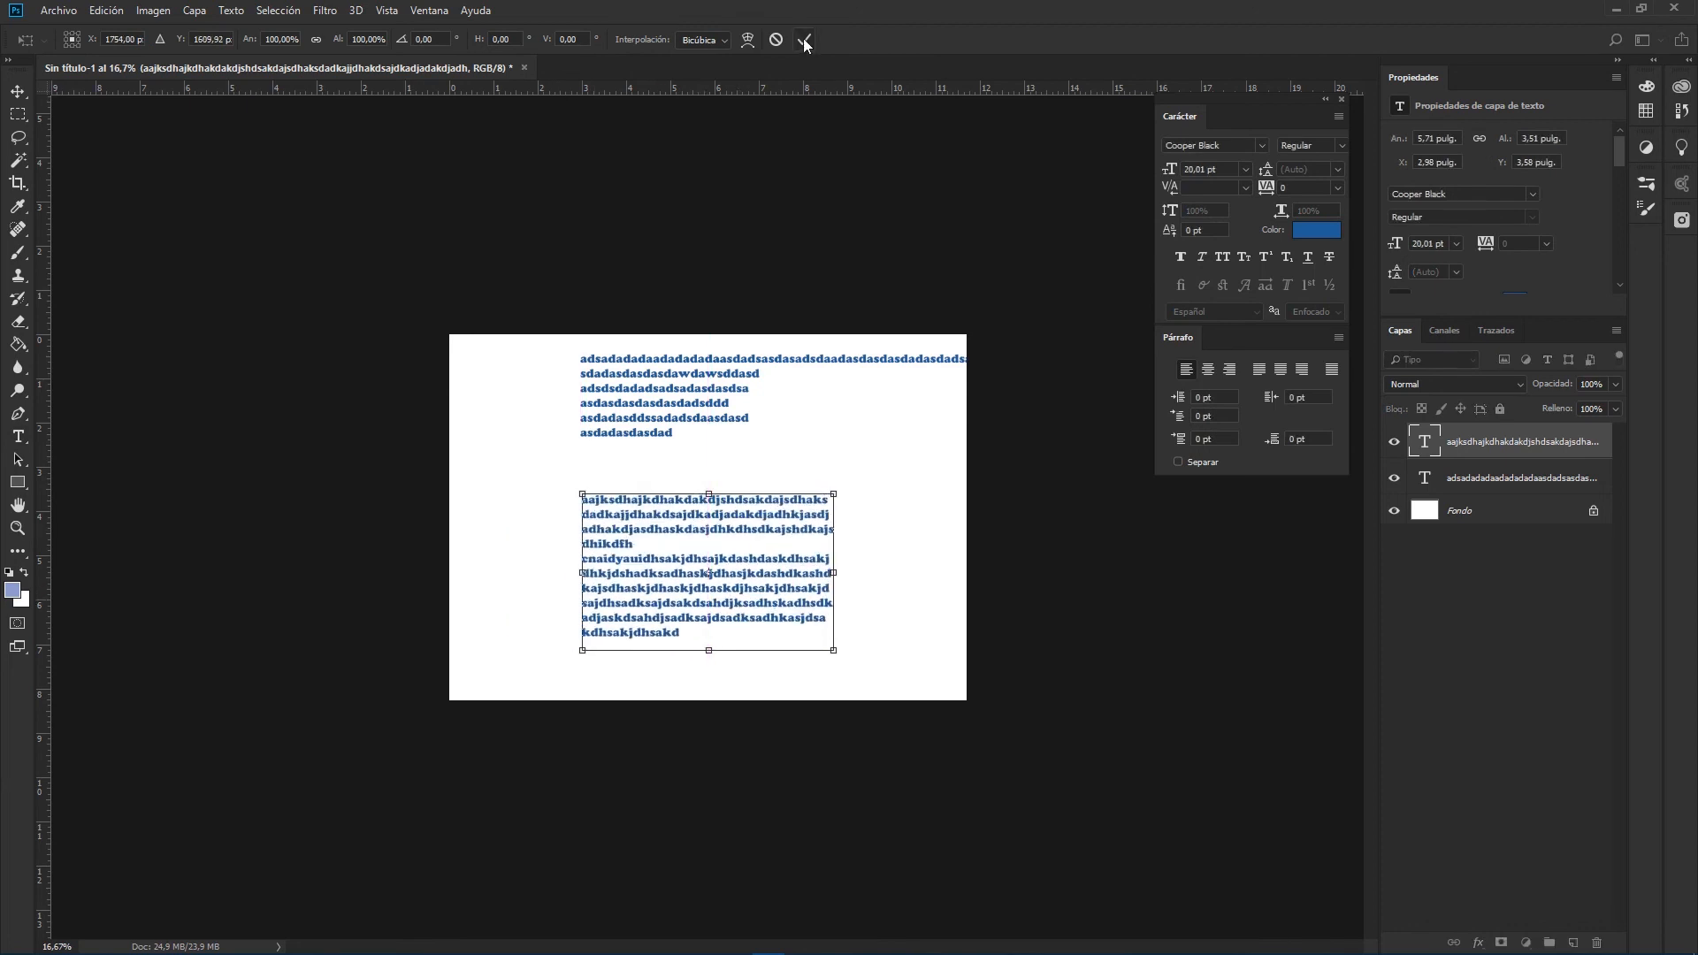
{"action": "left_click", "coordinate": [805, 42]}
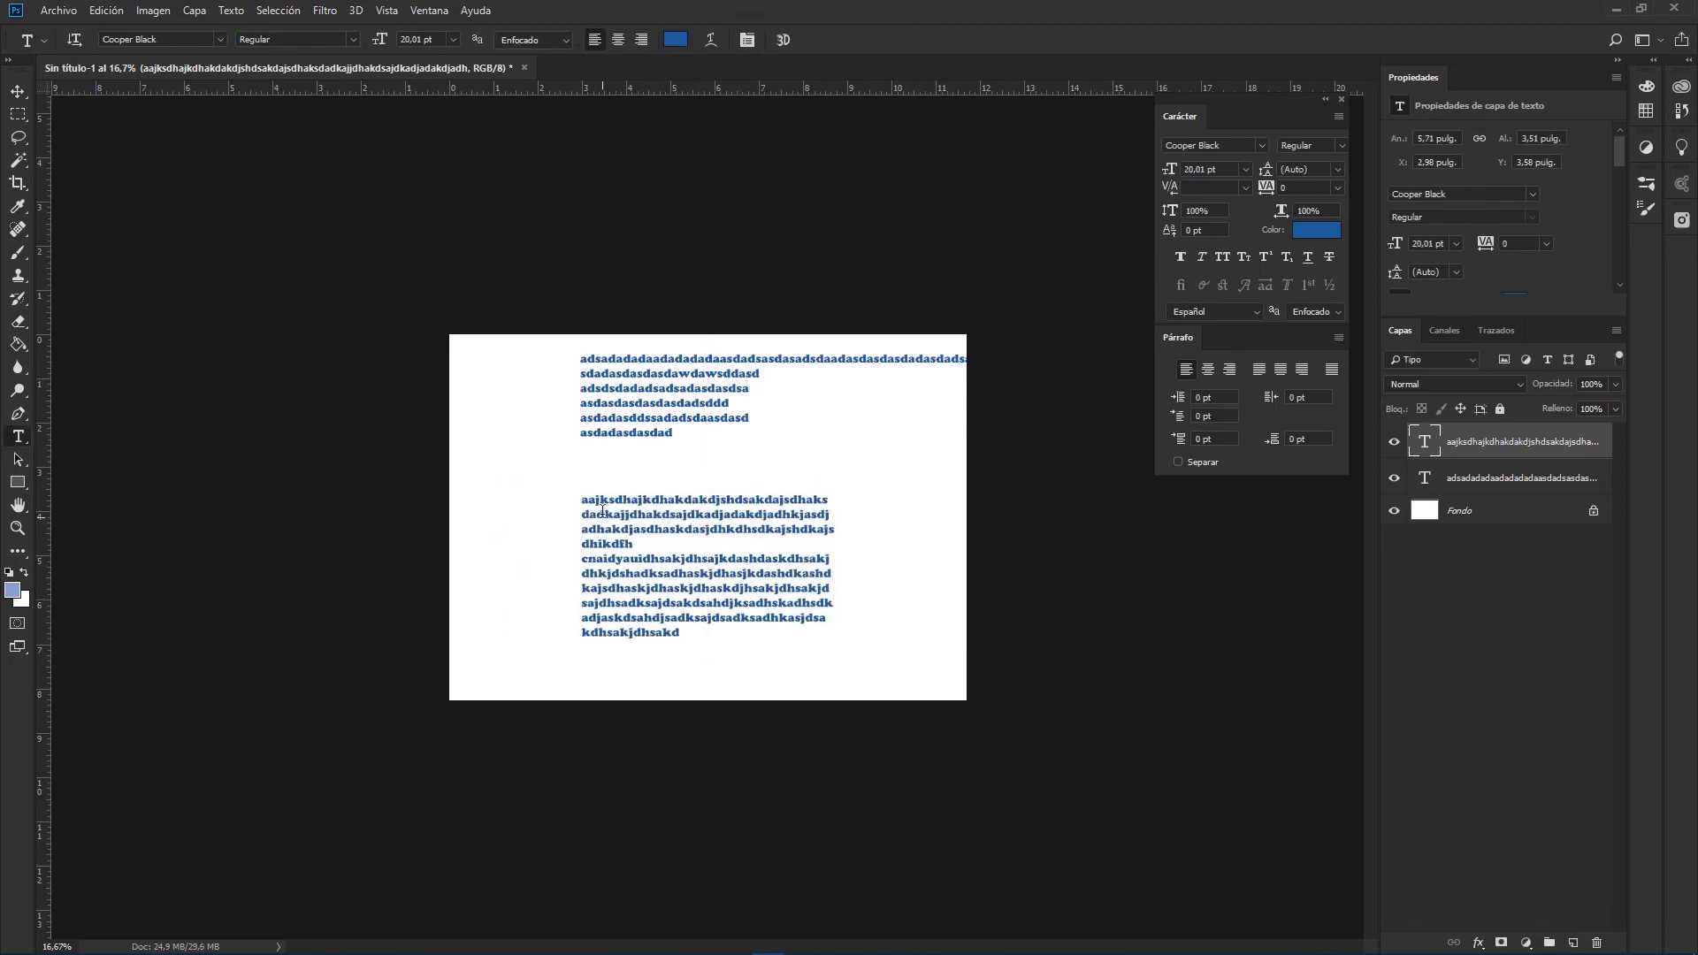
{"action": "key", "text": "Delete"}
{"action": "key", "text": "Delete"}
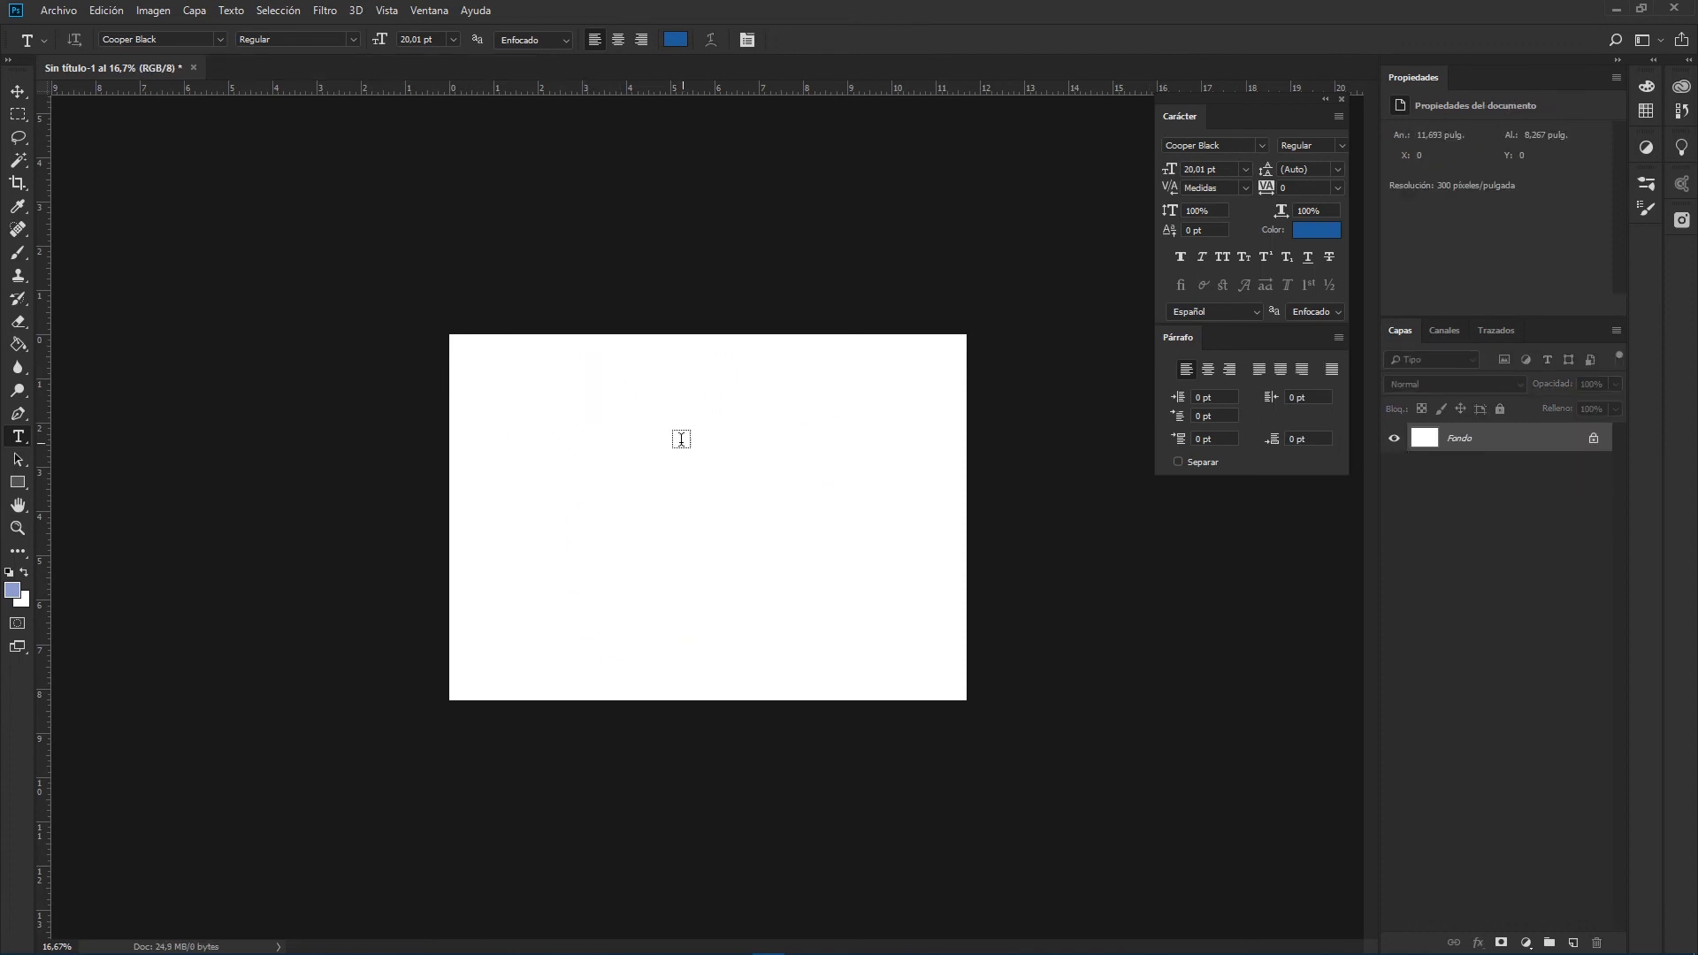
- Place a point text in the upper left part of the canvas, fill it with Lorem Ipsum and commit it
{"action": "left_click", "coordinate": [544, 422]}
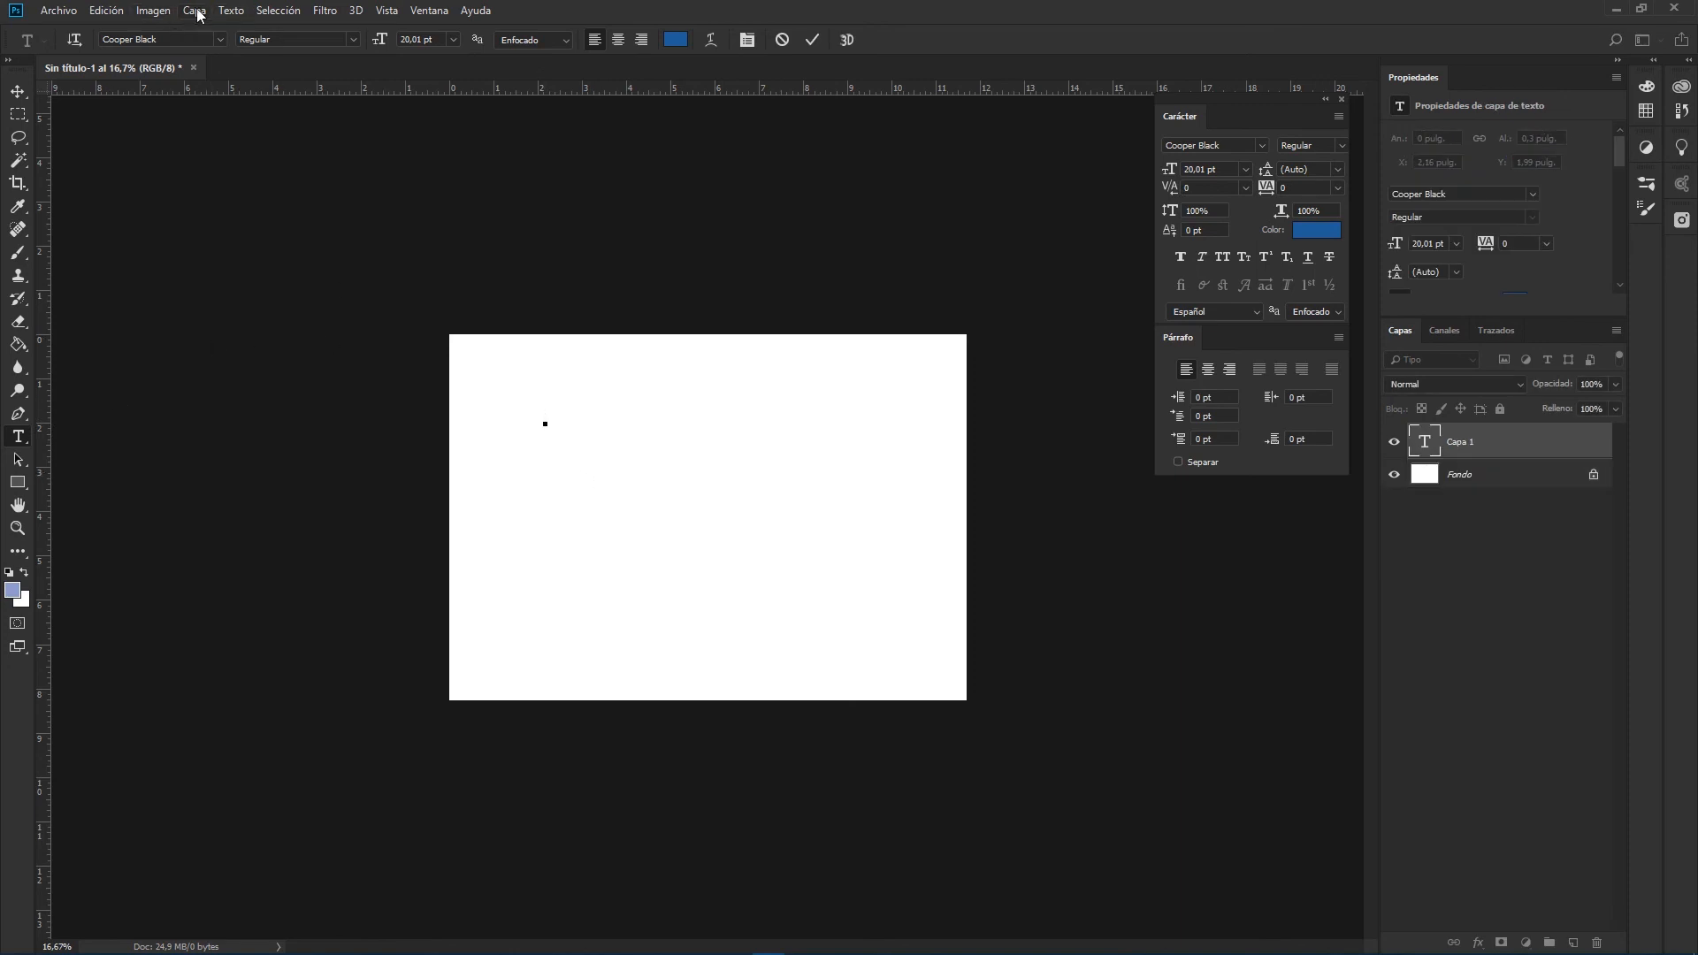
{"action": "left_click", "coordinate": [231, 10]}
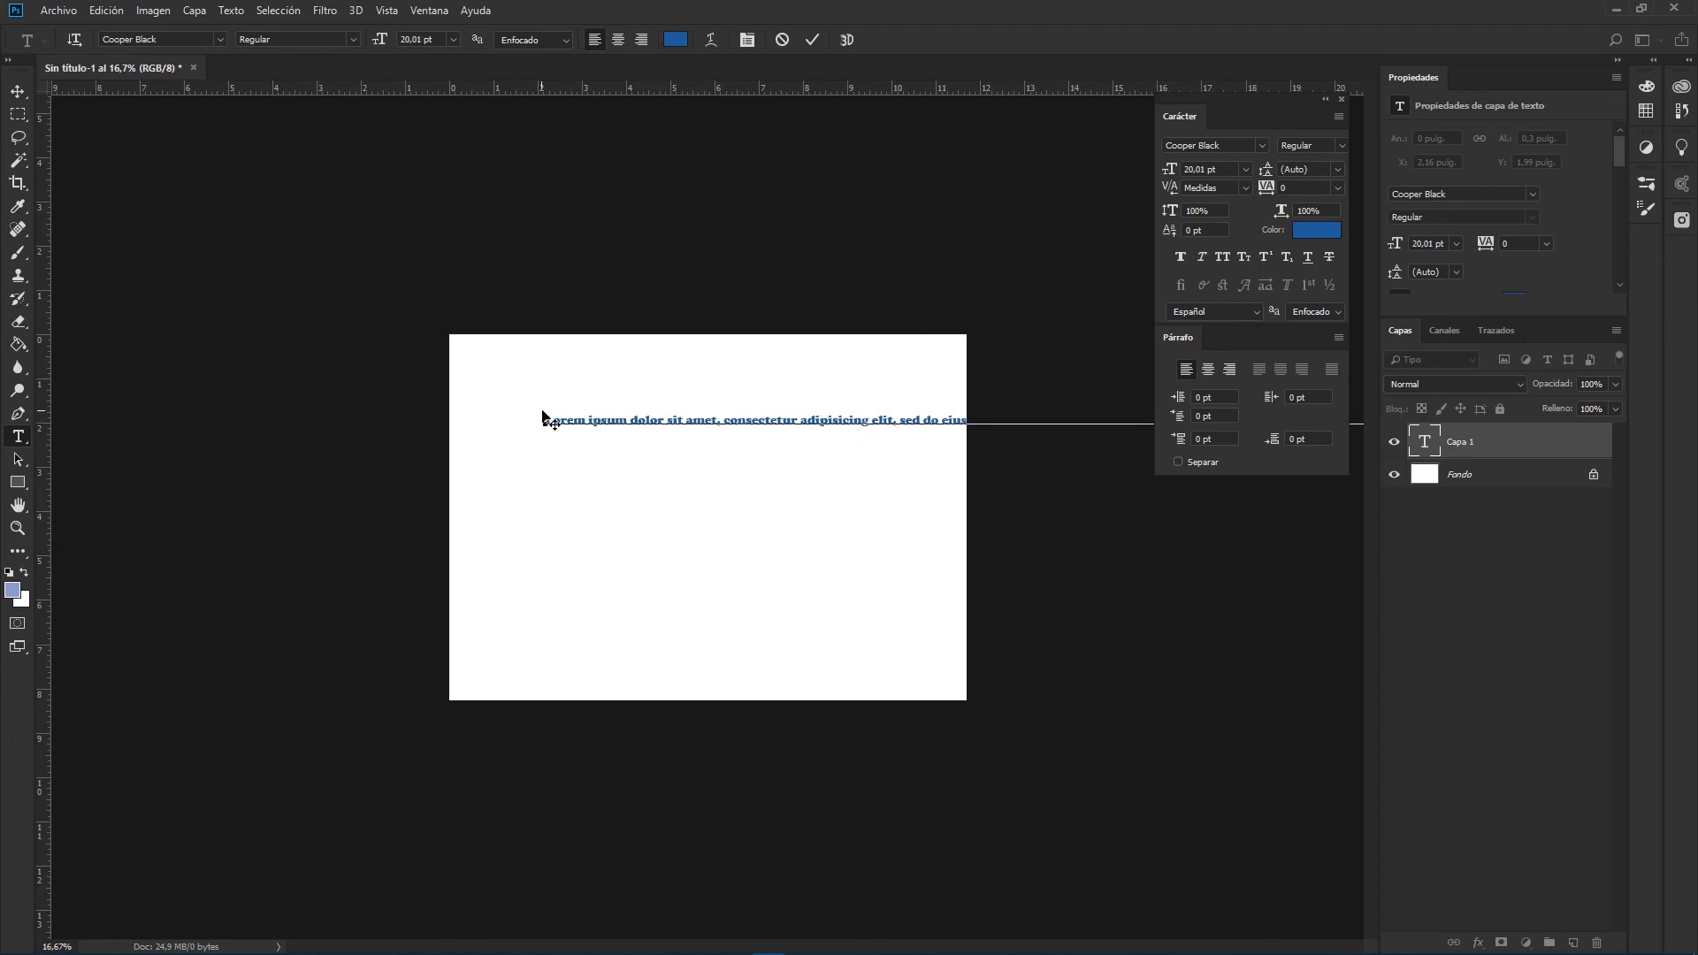
{"action": "left_click", "coordinate": [811, 40]}
- Examine how far the bounding box of the single-line Lorem Ipsum text extends beyond the canvas
{"action": "key", "text": "ctrl+minus"}
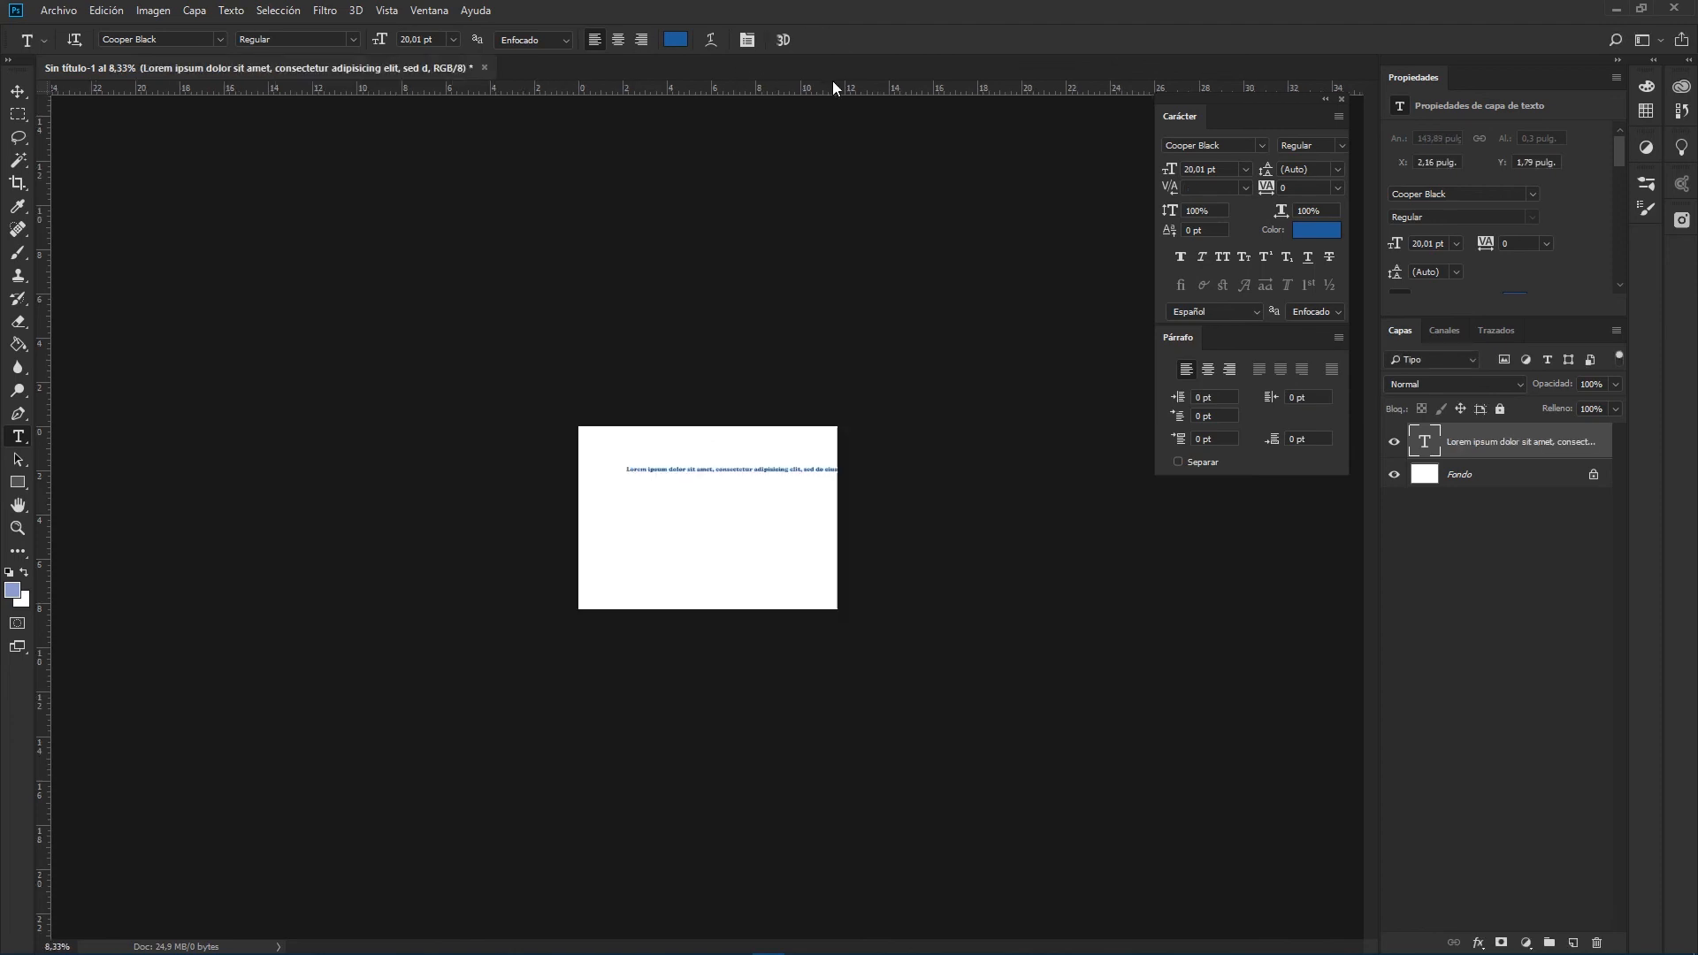
{"action": "key", "text": "ctrl+t"}
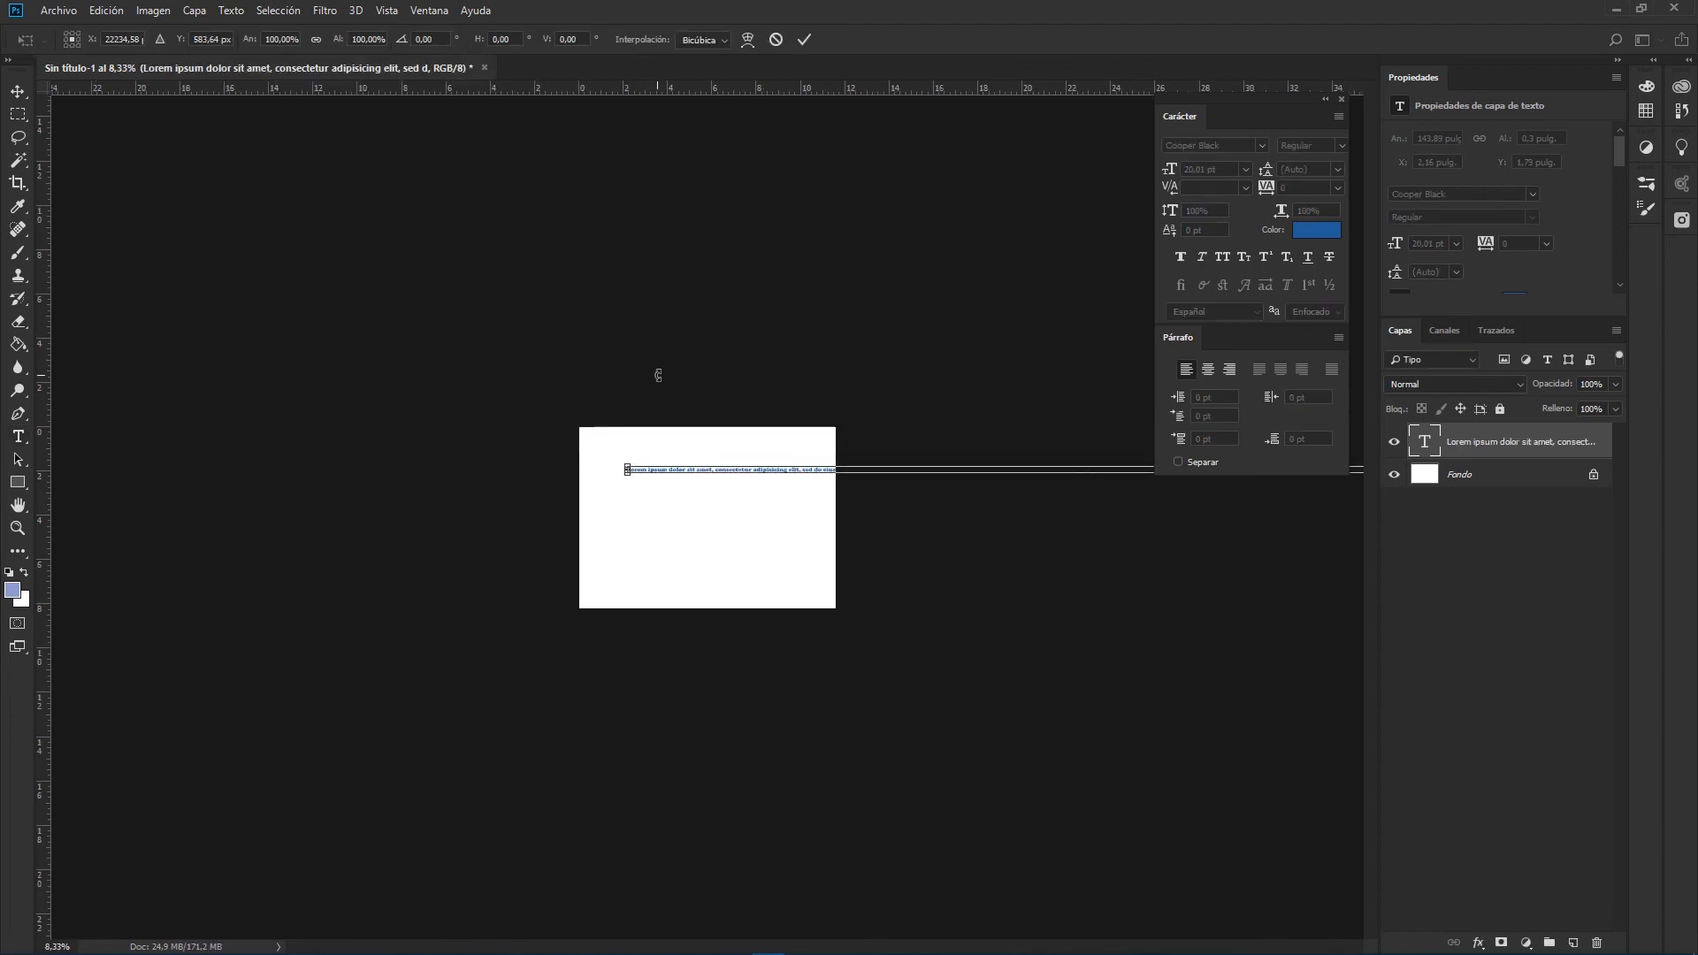
{"action": "key", "text": "ctrl+minus"}
{"action": "key", "text": "ctrl+minus"}
{"action": "key", "text": "ctrl+minus"}
{"action": "key", "text": "ctrl+minus"}
{"action": "key", "text": "ctrl+minus"}
{"action": "key", "text": "ctrl+minus"}
{"action": "key", "text": "ctrl+minus"}
{"action": "key", "text": "ctrl+plus"}
{"action": "key", "text": "ctrl+plus"}
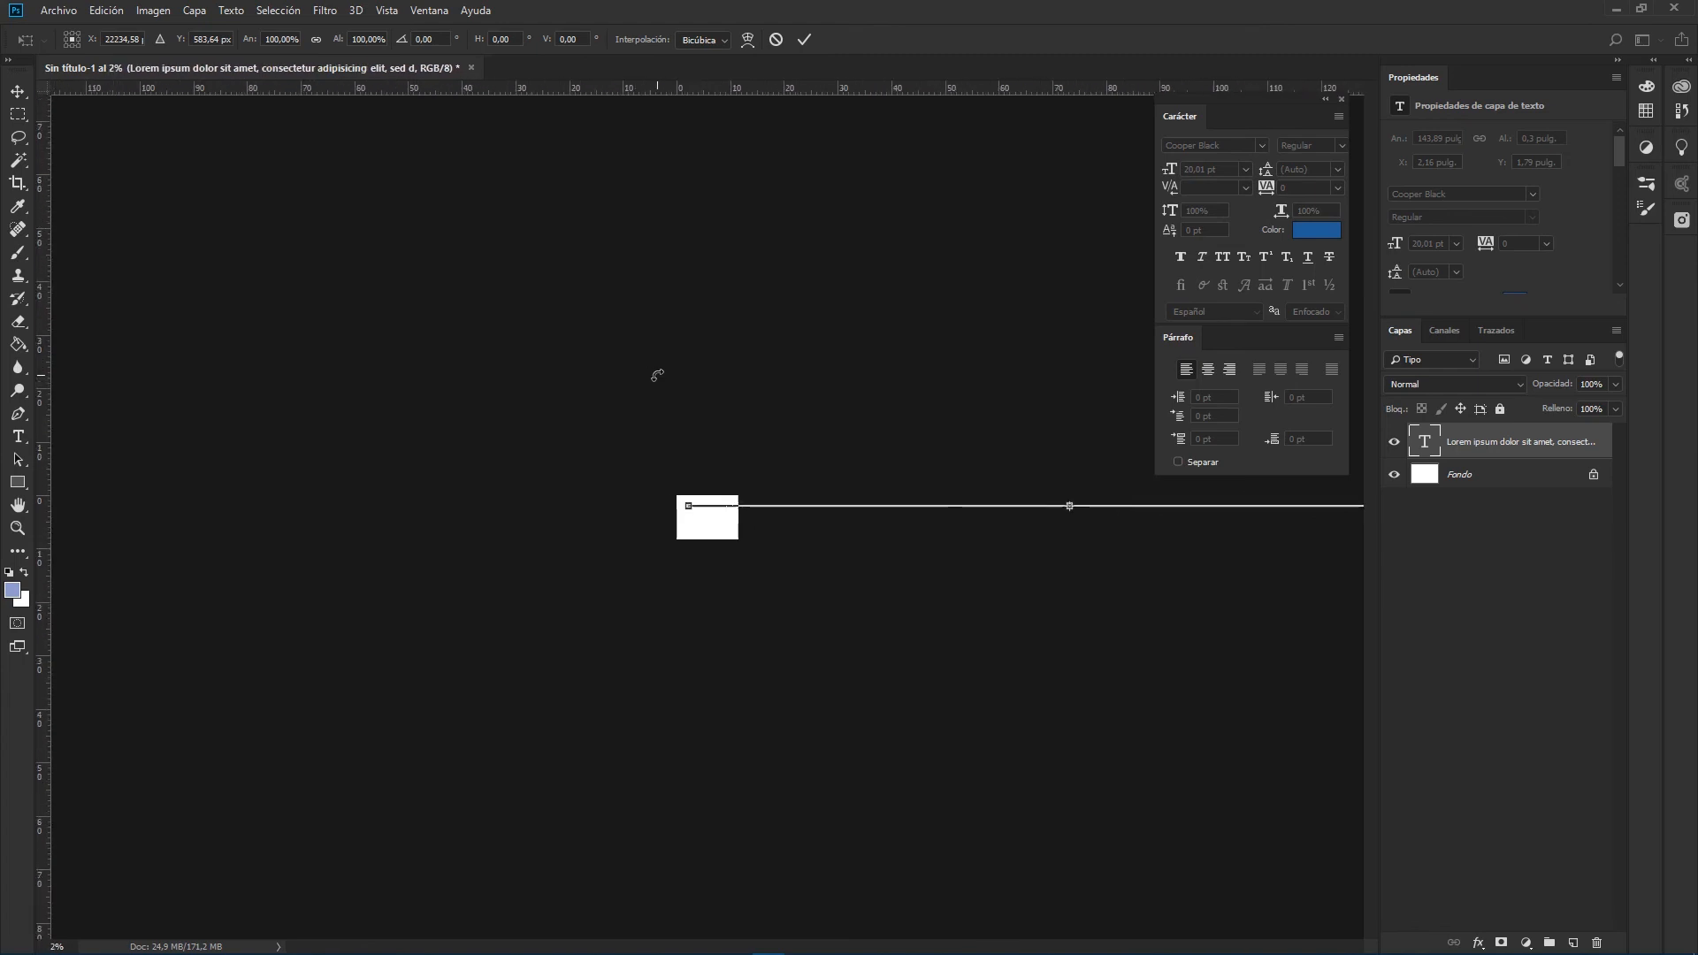
{"action": "key", "text": "ctrl+0"}
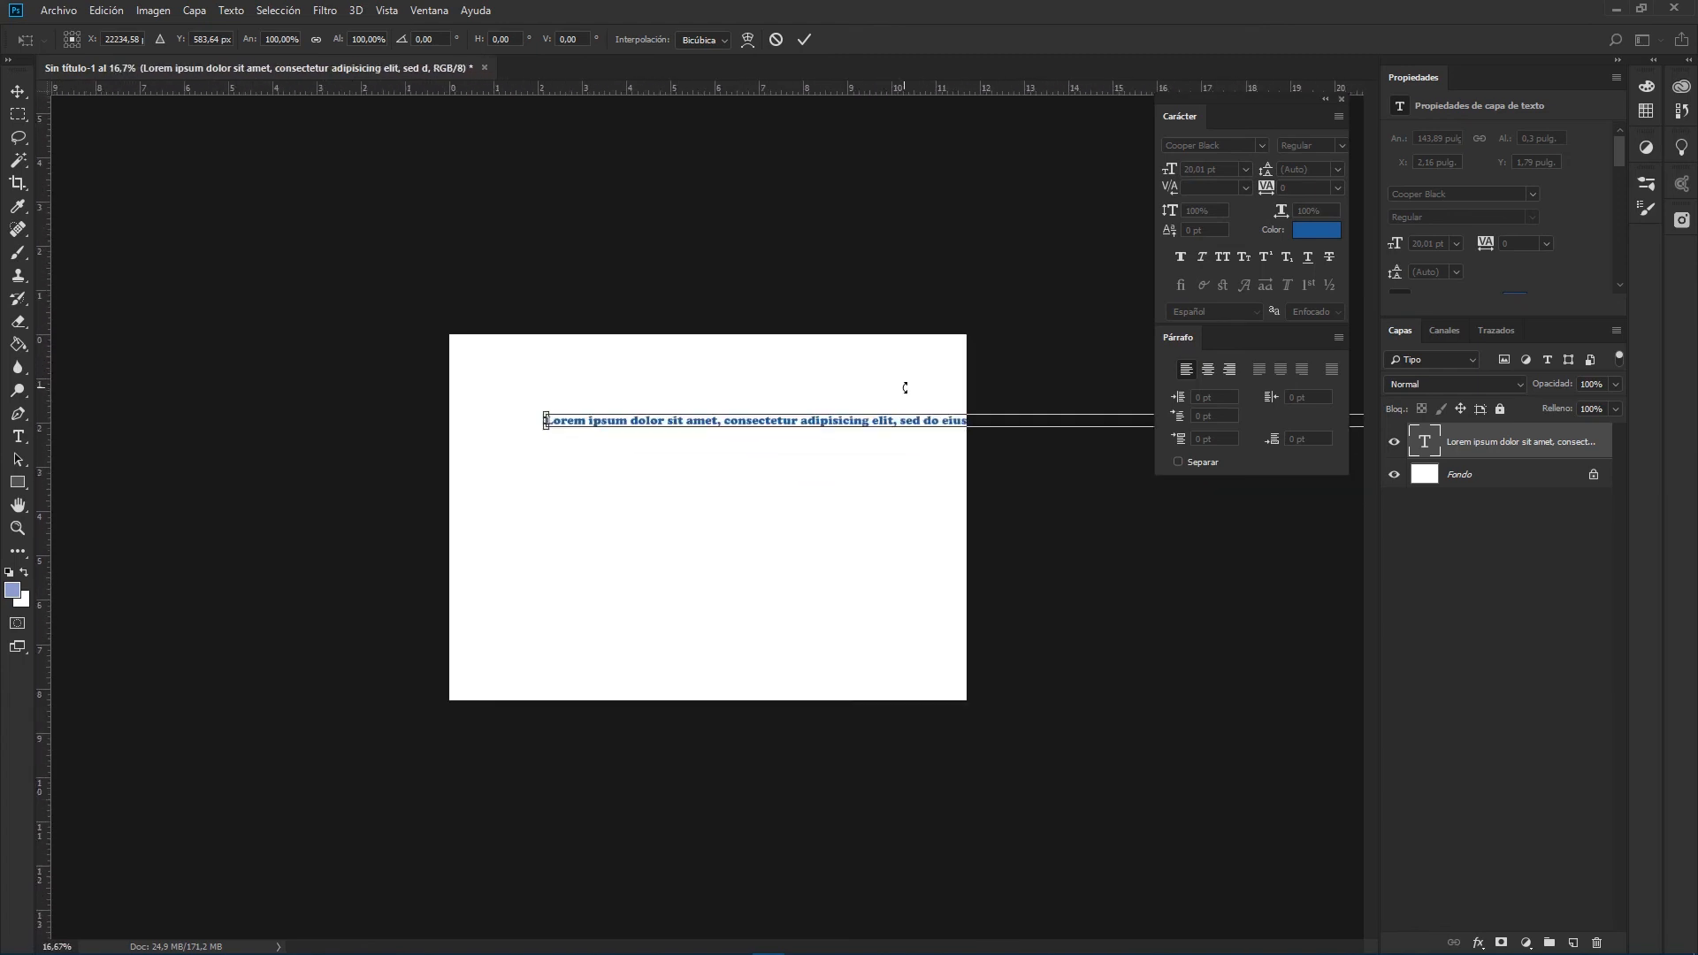
{"action": "key", "text": "Return"}
- Draw a paragraph text box about 7.3 by 4.1 in below the point text, fill it with Lorem Ipsum and commit it
{"action": "left_click_drag", "start_coordinate": [519, 473], "coordinate": [842, 648]}
{"action": "left_click", "coordinate": [231, 10]}
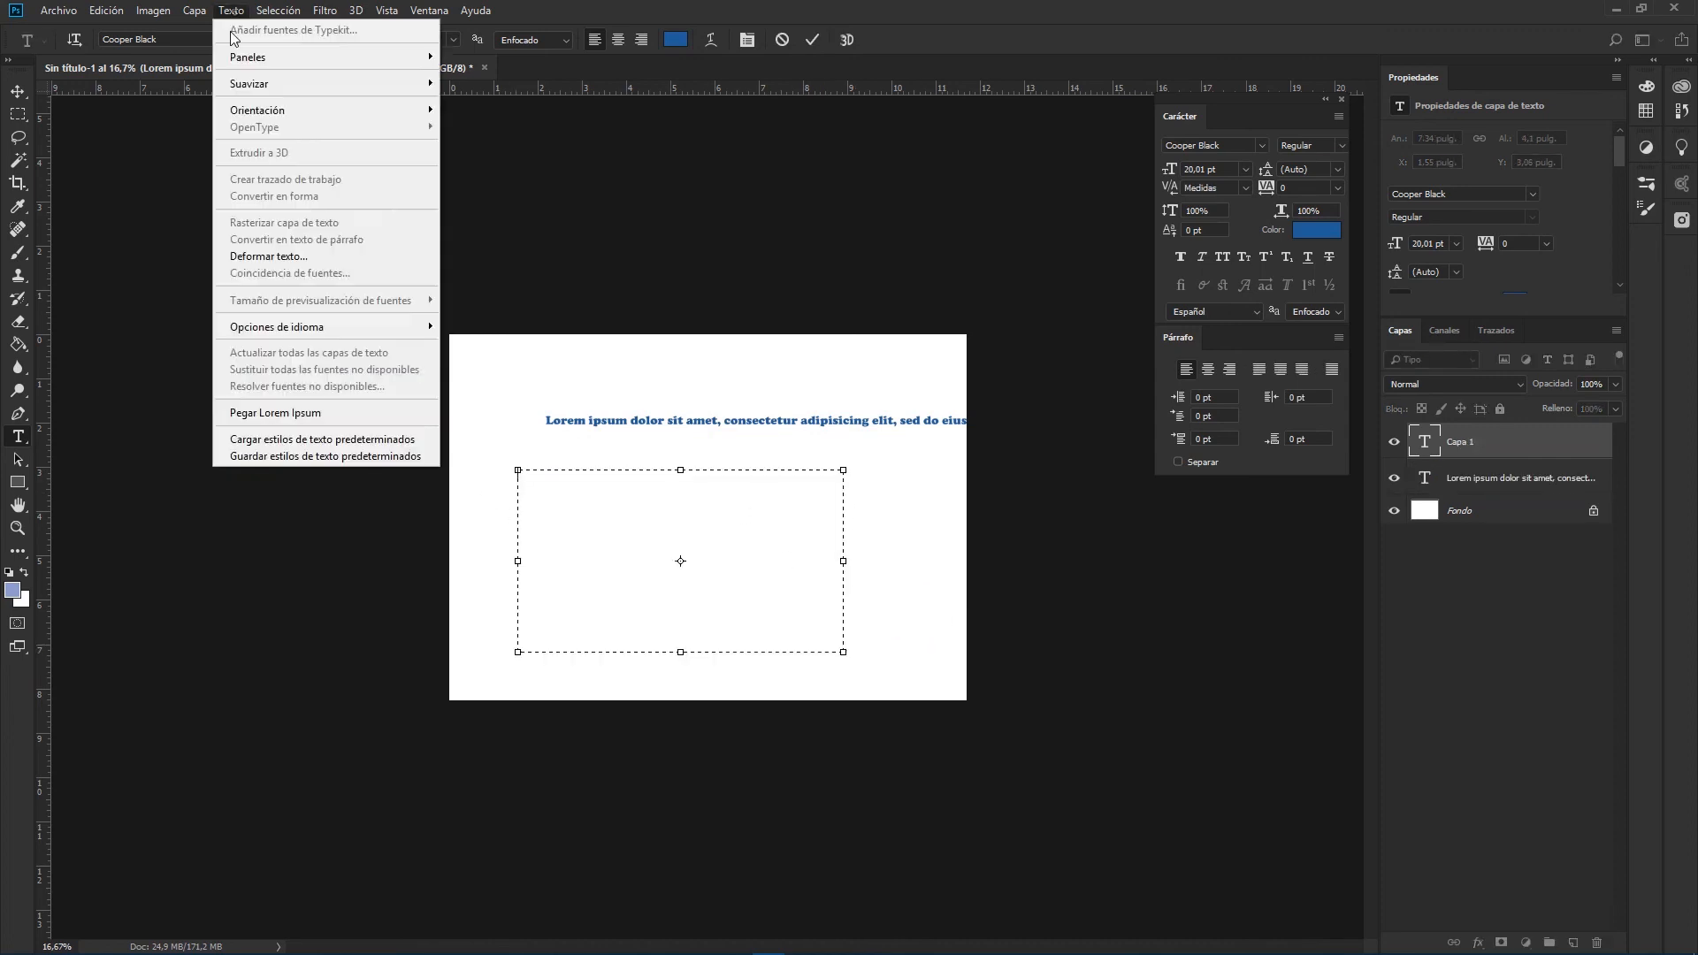
{"action": "left_click", "coordinate": [267, 414]}
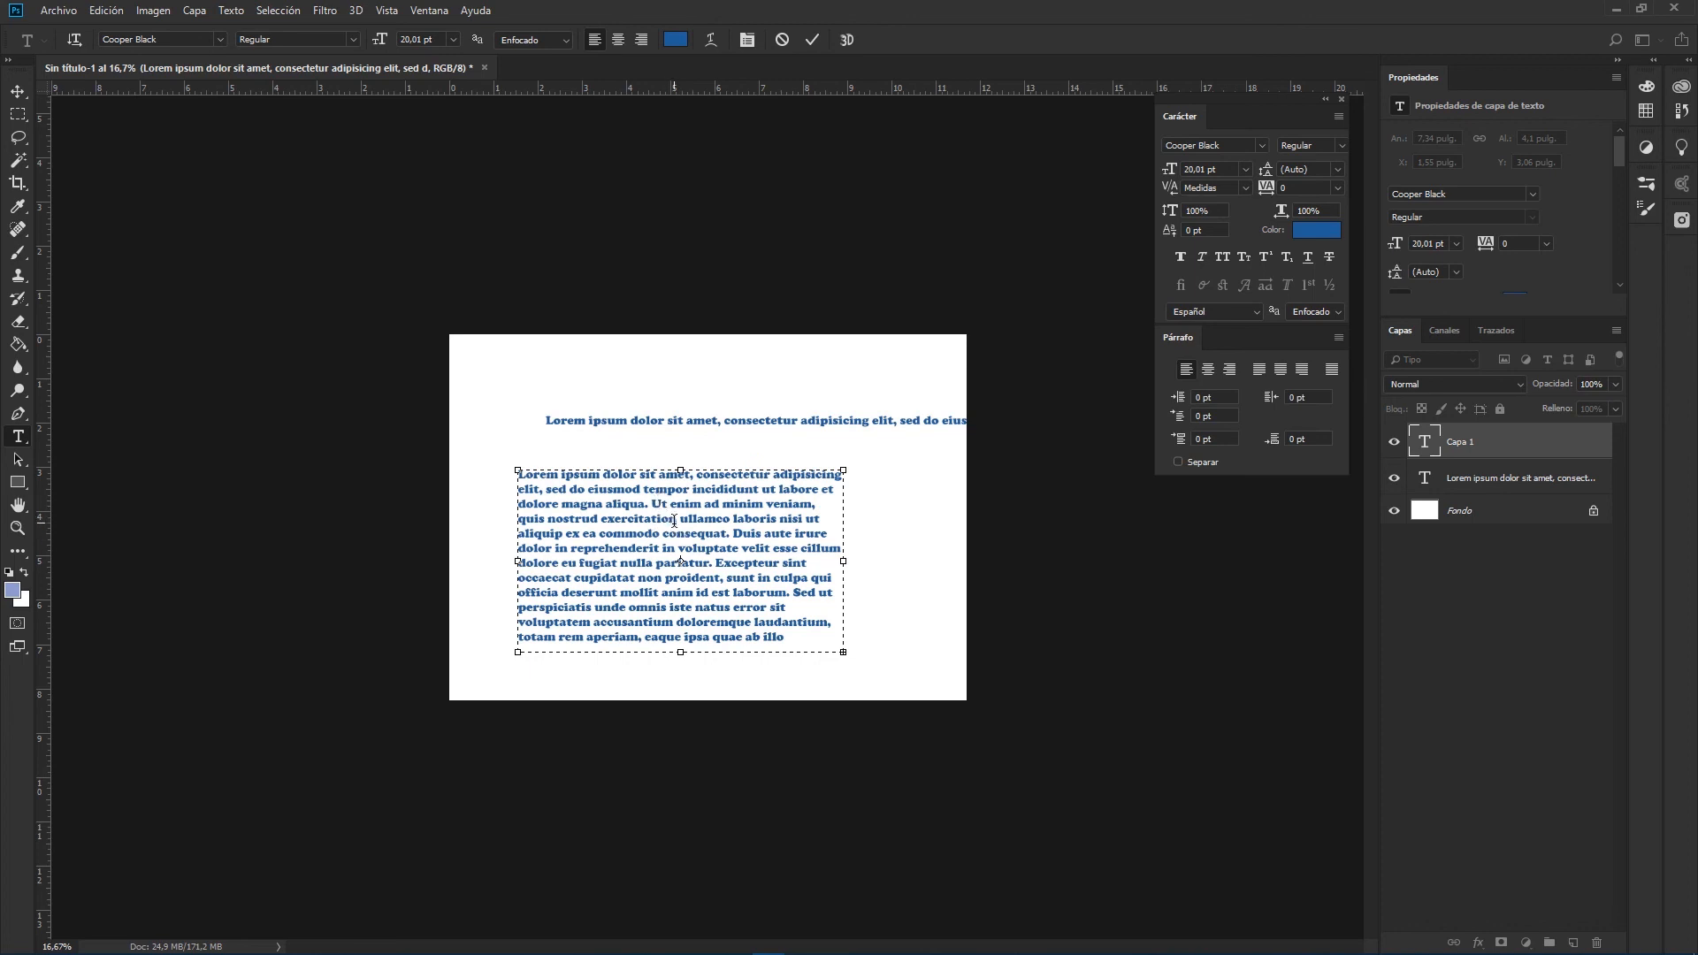
{"action": "left_click", "coordinate": [812, 40]}
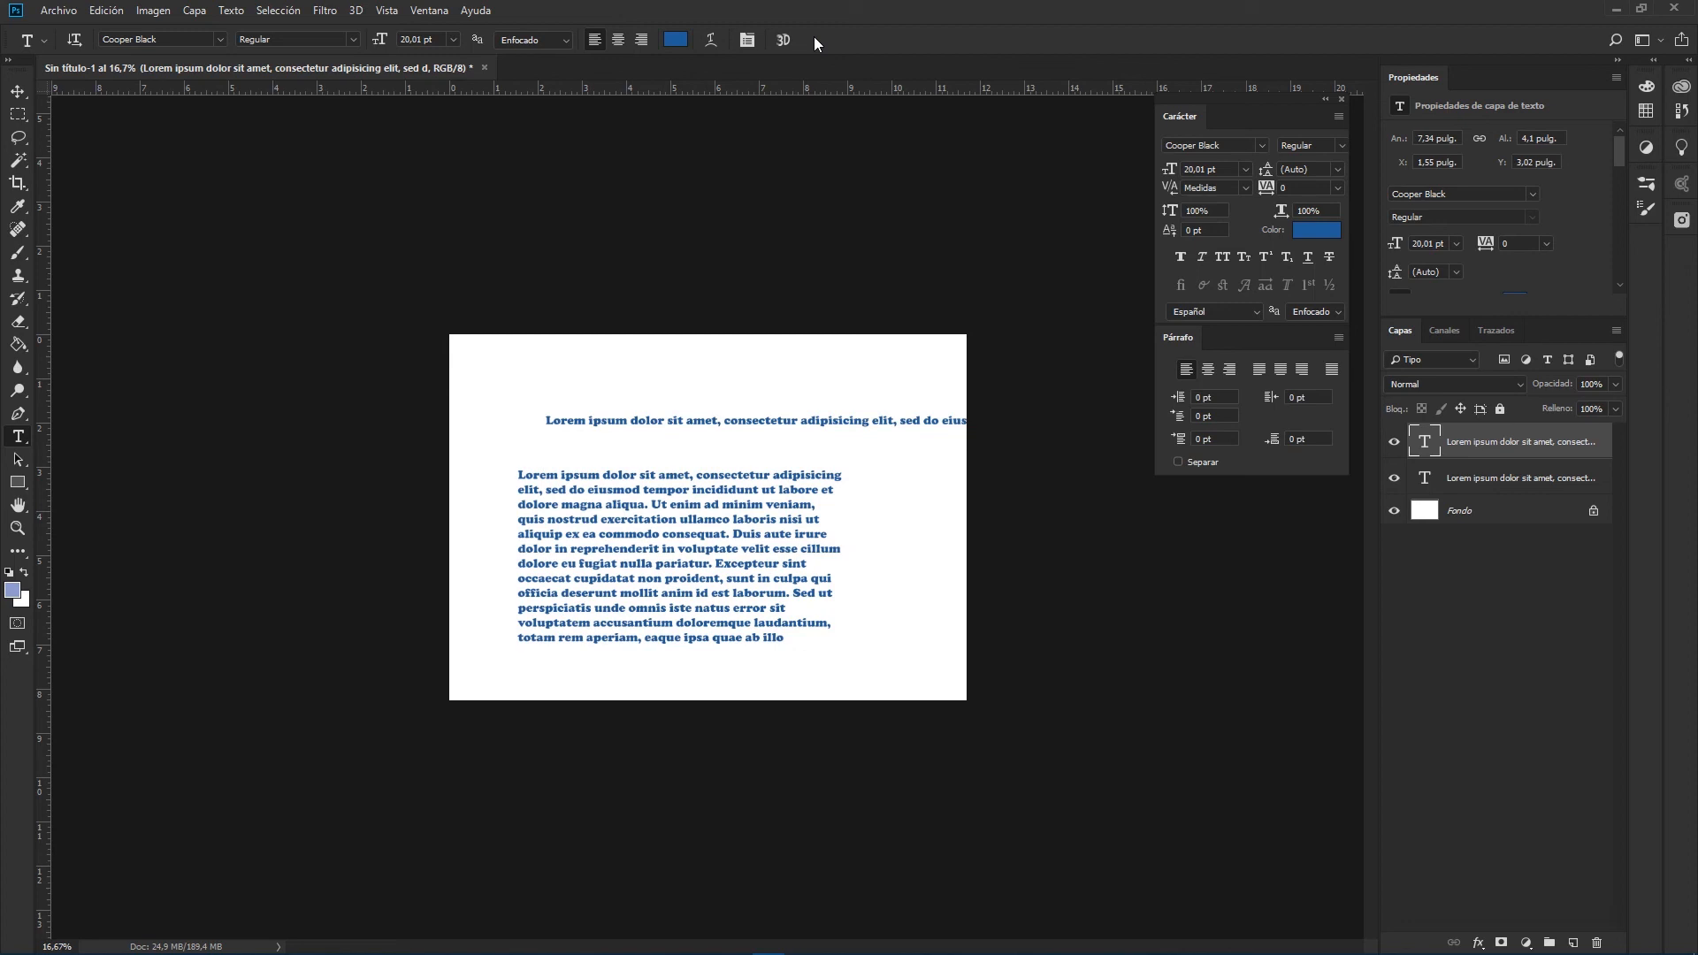